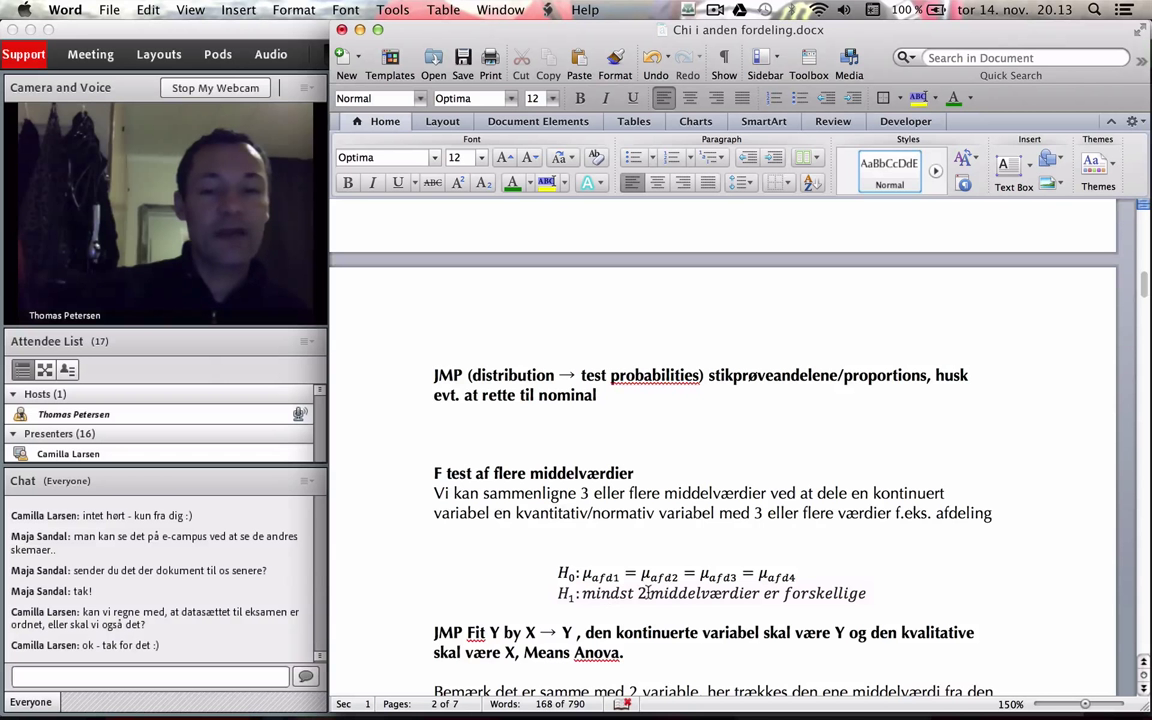
Switch to JMP, then move and widen the HD_1_del_2013_Modulopgave_5 data table window to show the Afdeling column
left_click(646, 593)
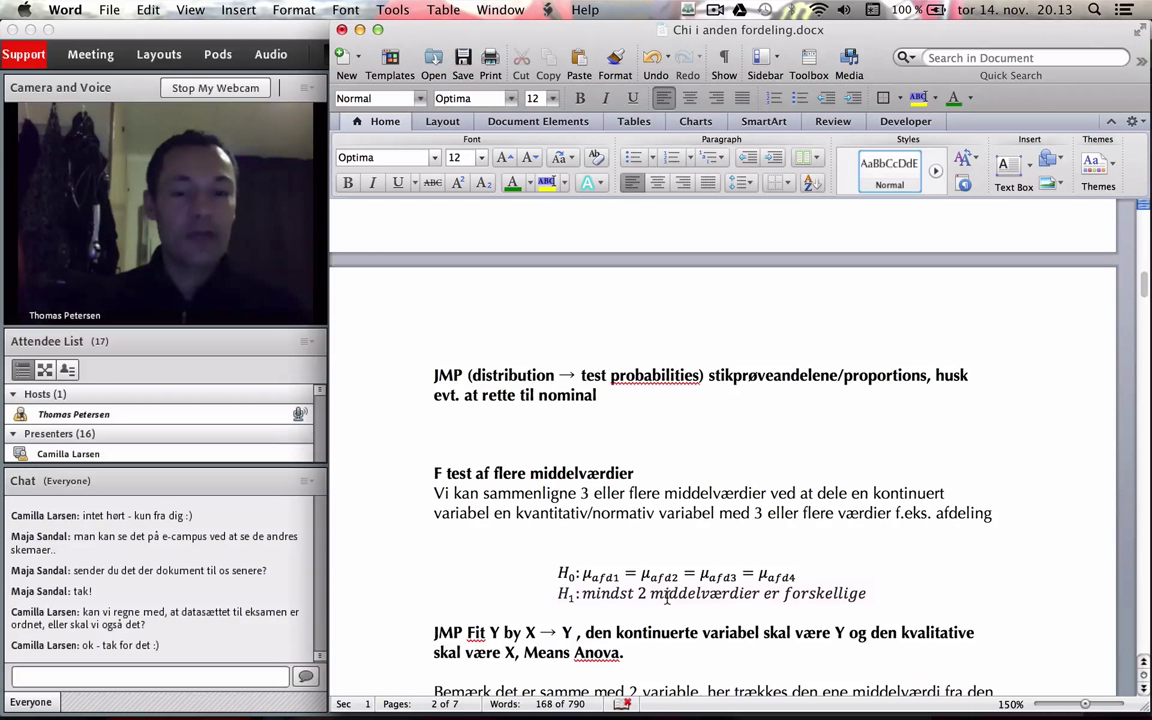
scroll(667, 597, "down", 1)
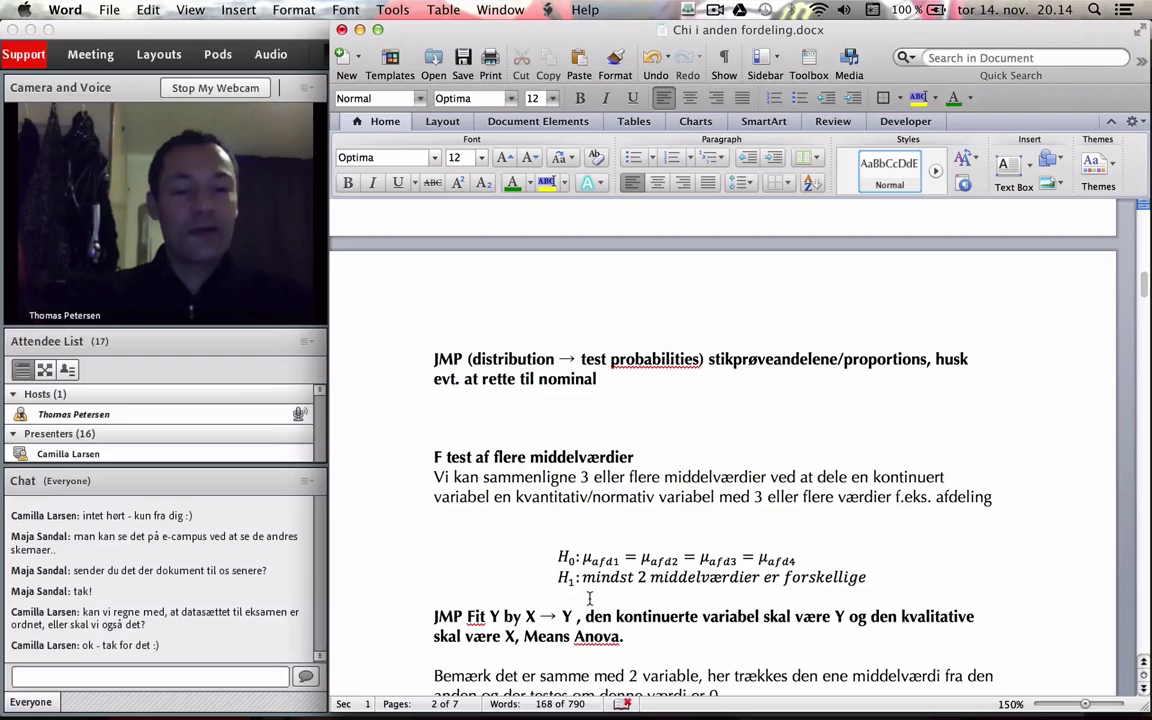
key("super+Tab")
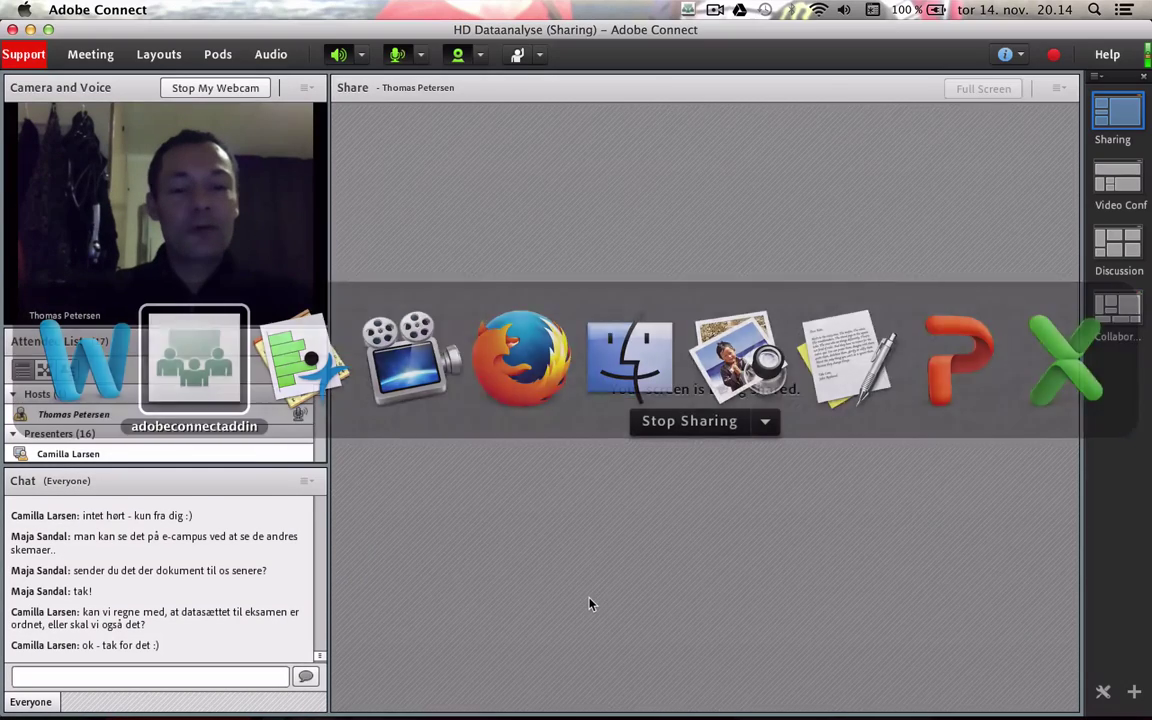
key("super+Tab")
key("super+Tab")
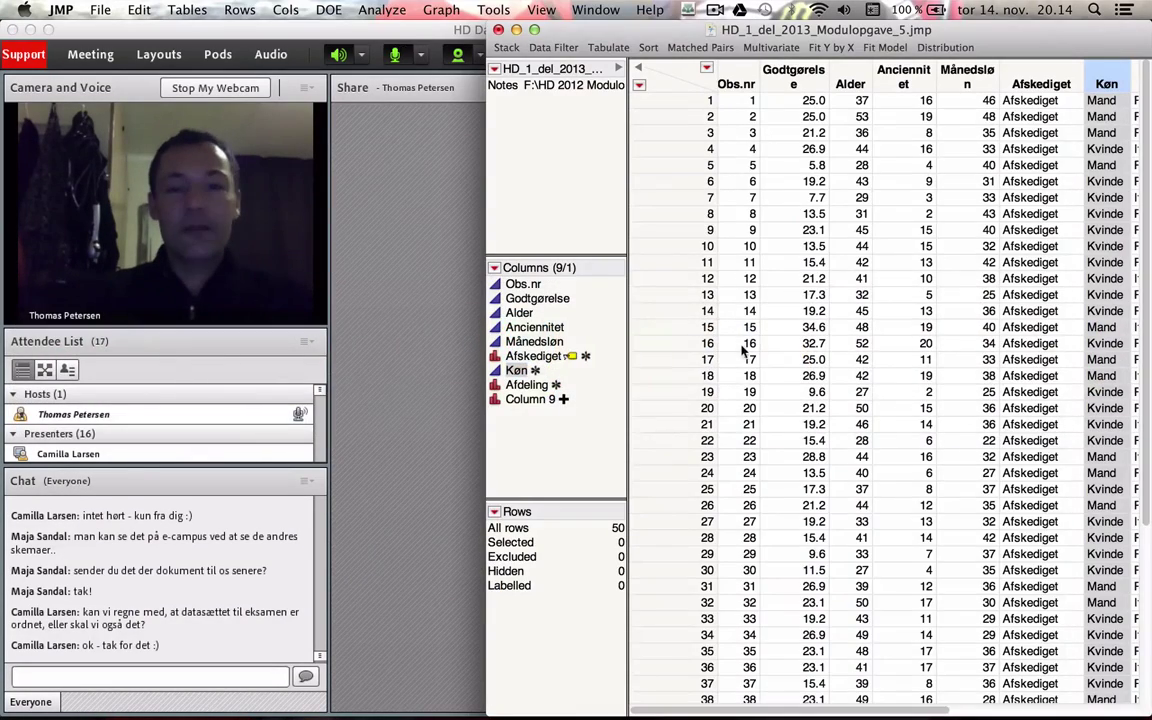
left_click_drag(815, 43, 667, 48)
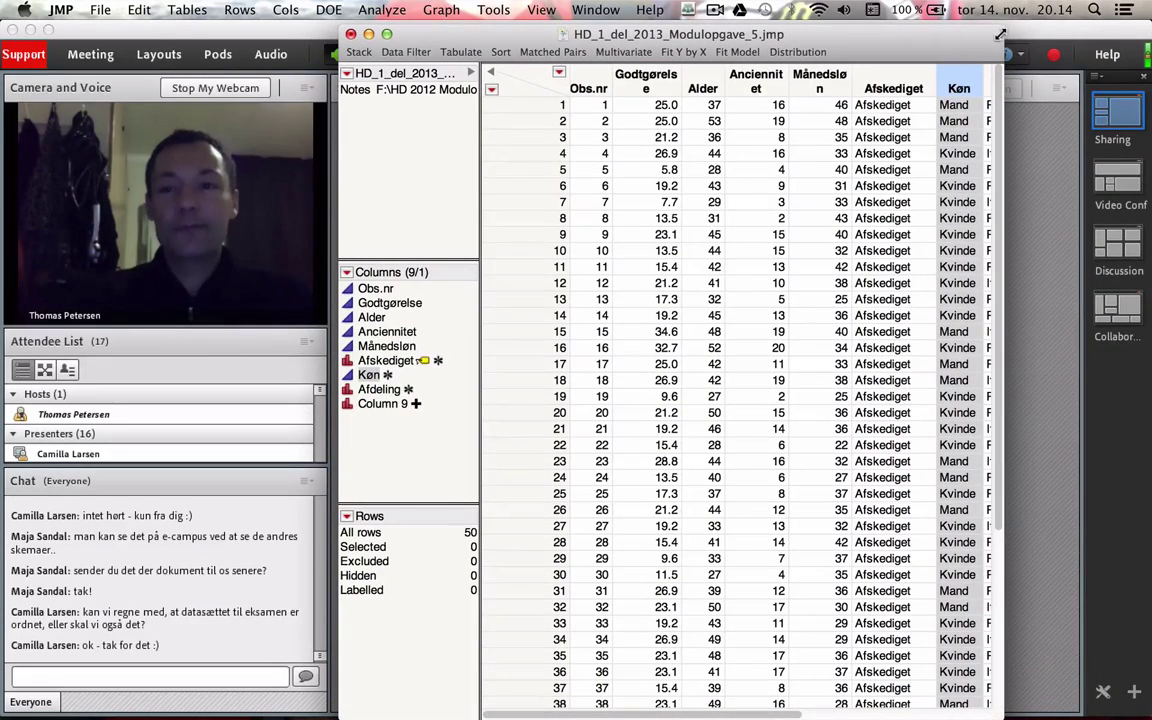
left_click_drag(1004, 32, 1128, 32)
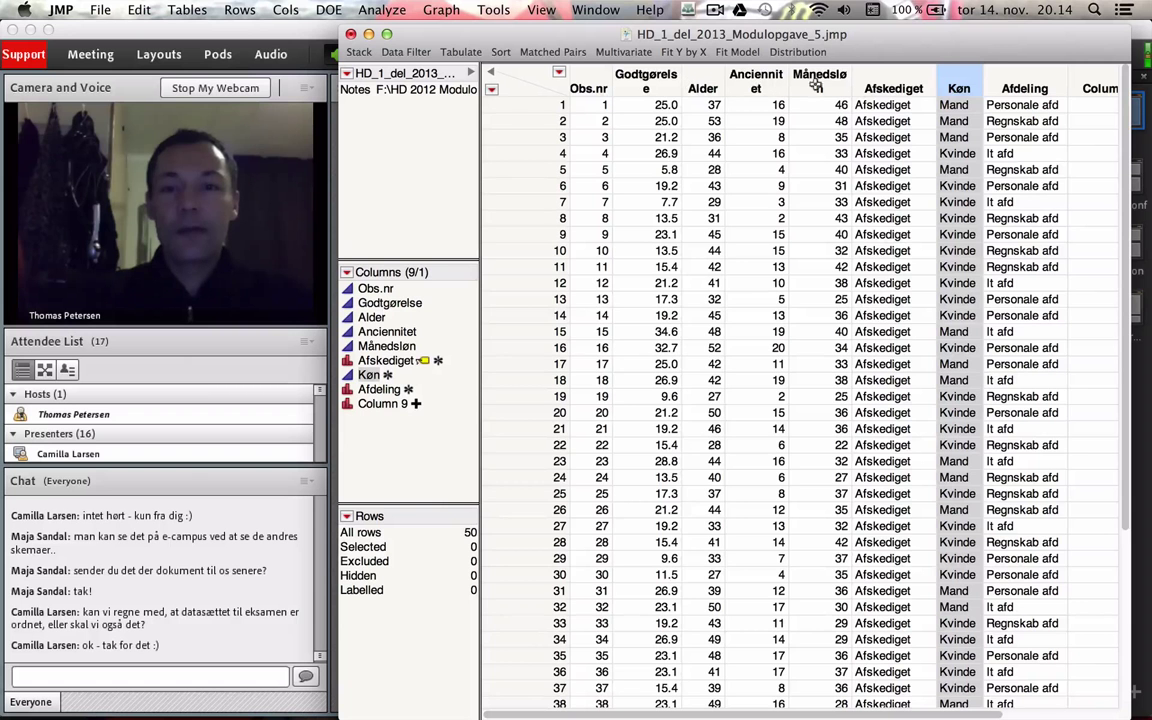
Run a Fit Y by X analysis with Månedsløn as the Y response and Afdeling as the X factor
left_click(685, 52)
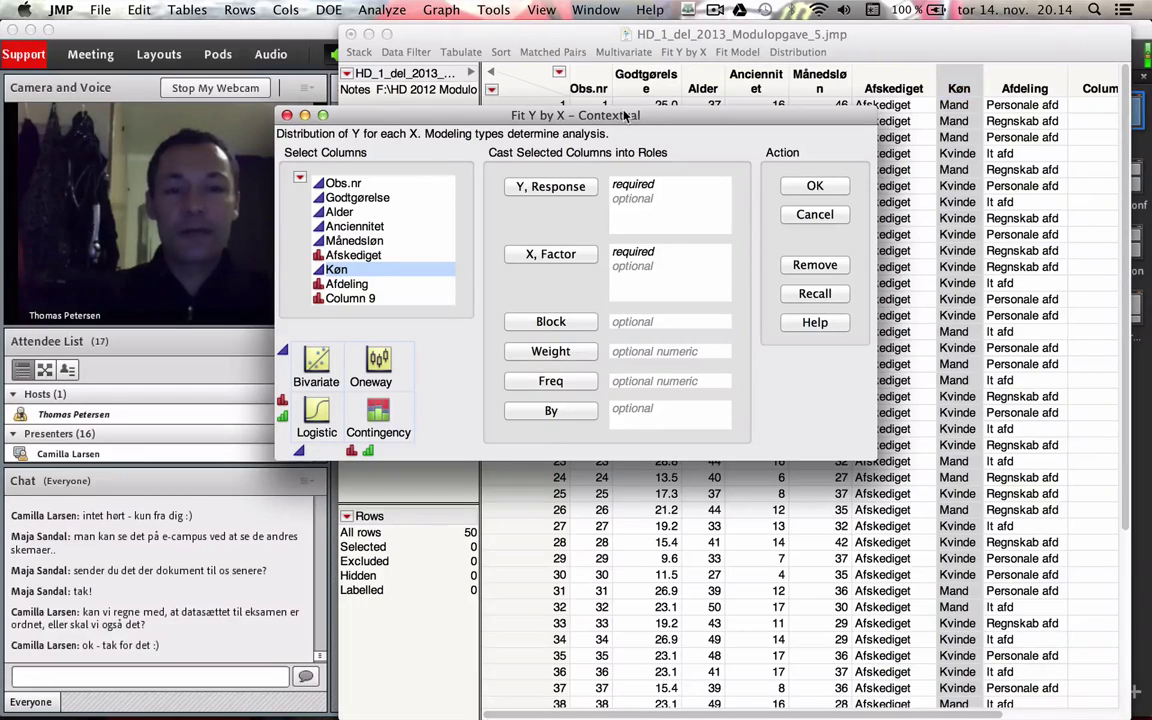
left_click_drag(625, 116, 749, 117)
key("super+Tab")
key("super+Tab")
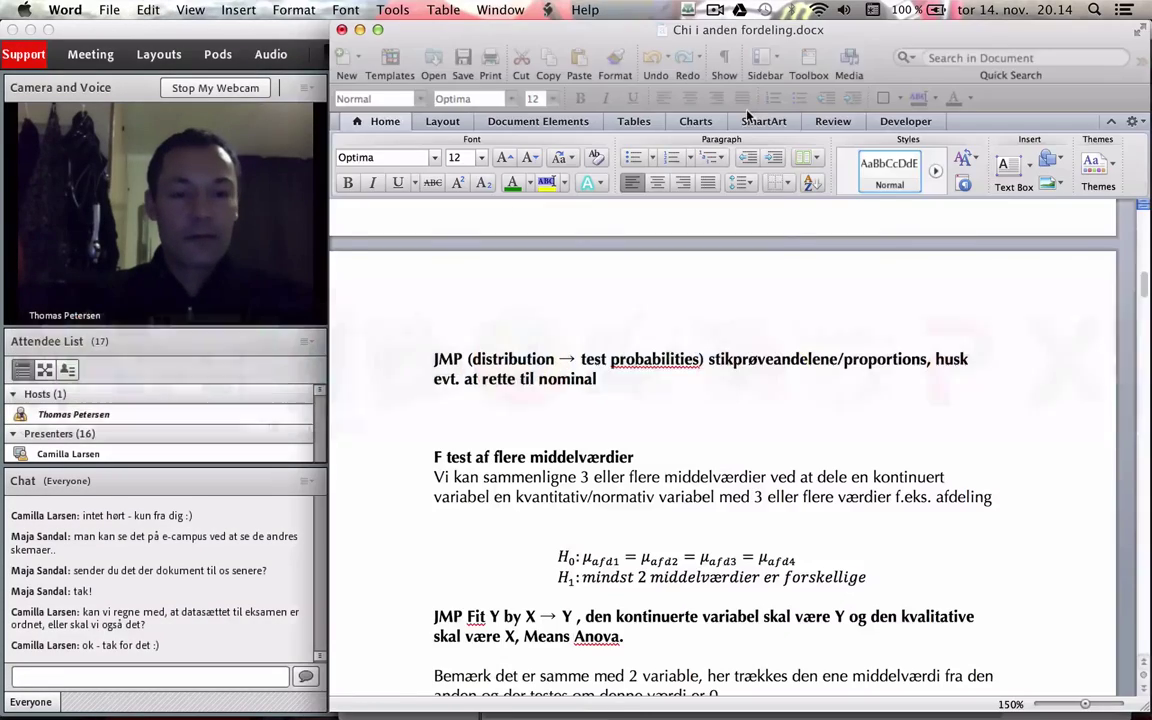
key("super+Tab")
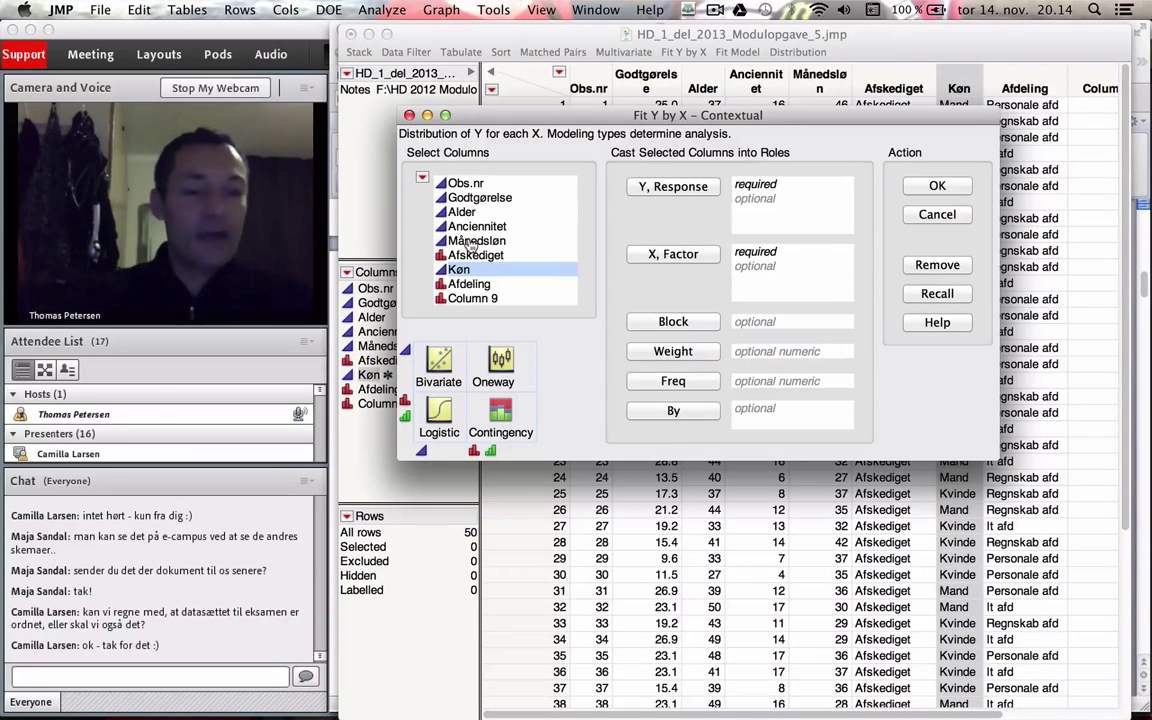
left_click_drag(471, 246, 788, 214)
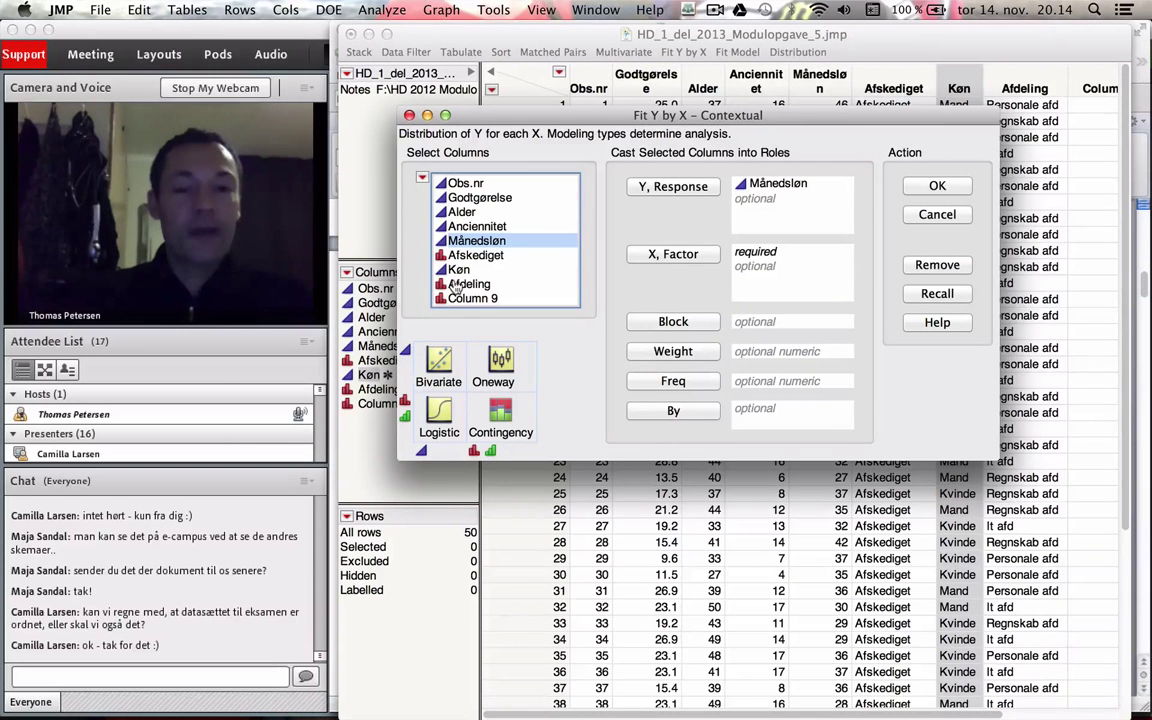
left_click_drag(455, 287, 772, 255)
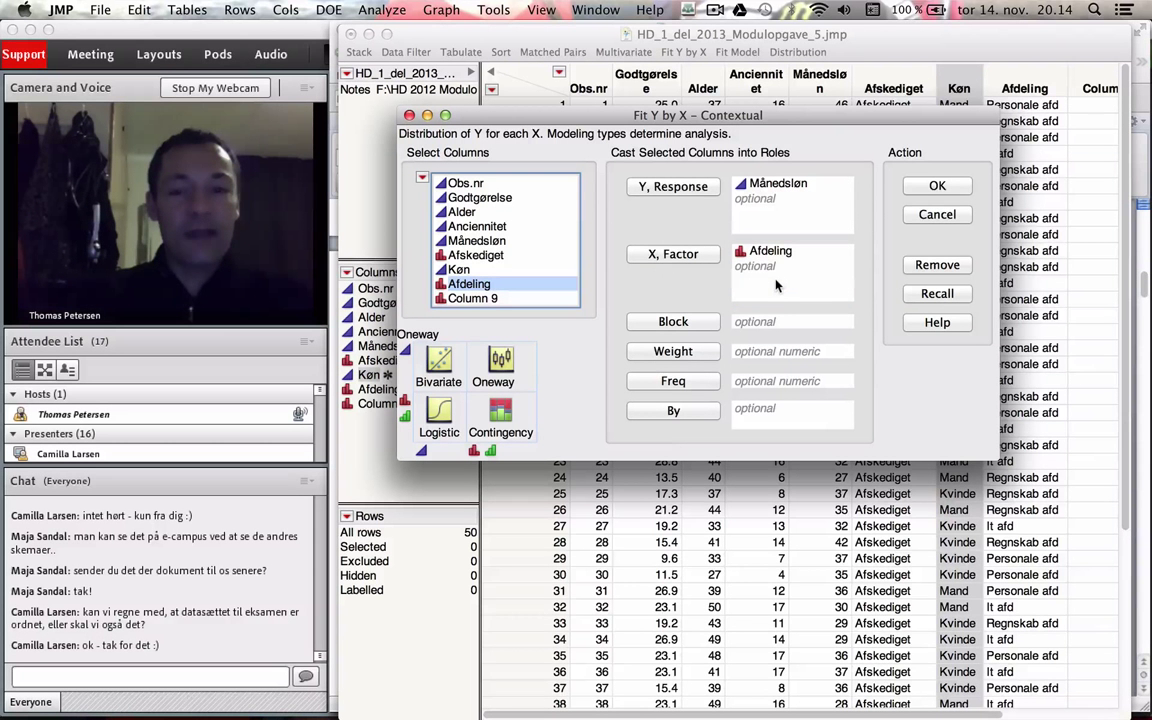
left_click(932, 187)
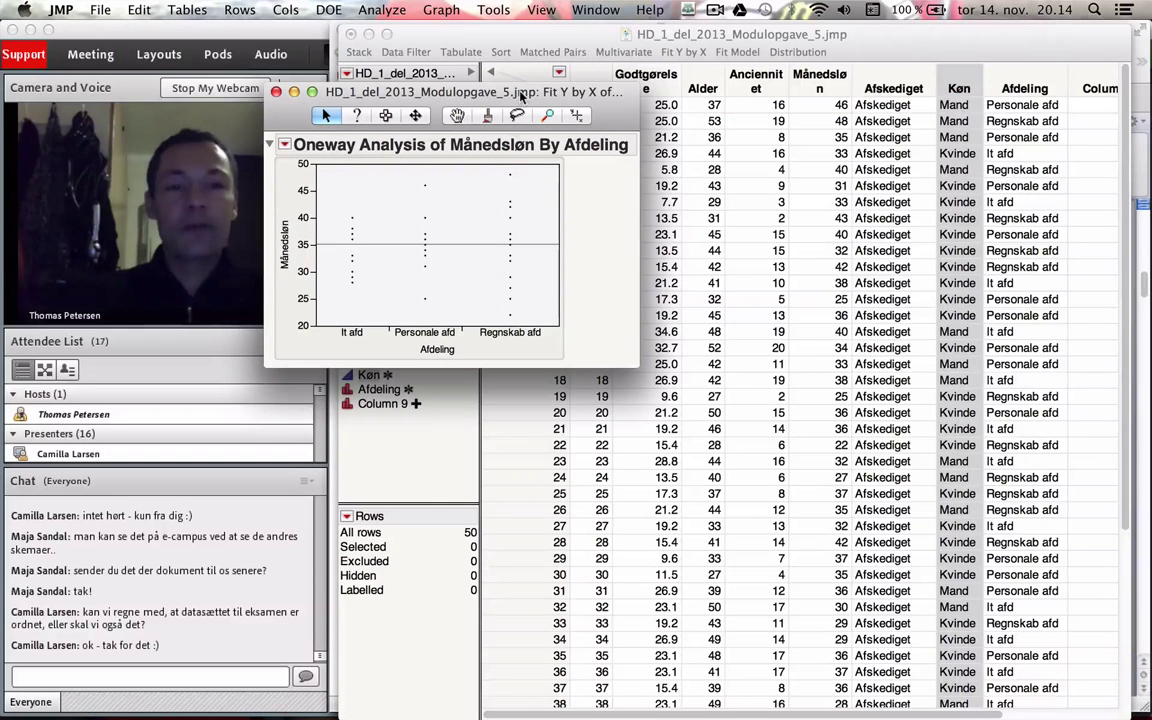
Add Quantiles and Means/Anova to the oneway analysis of Månedsløn by Afdeling and check the Prob > F value
left_click_drag(521, 95, 782, 95)
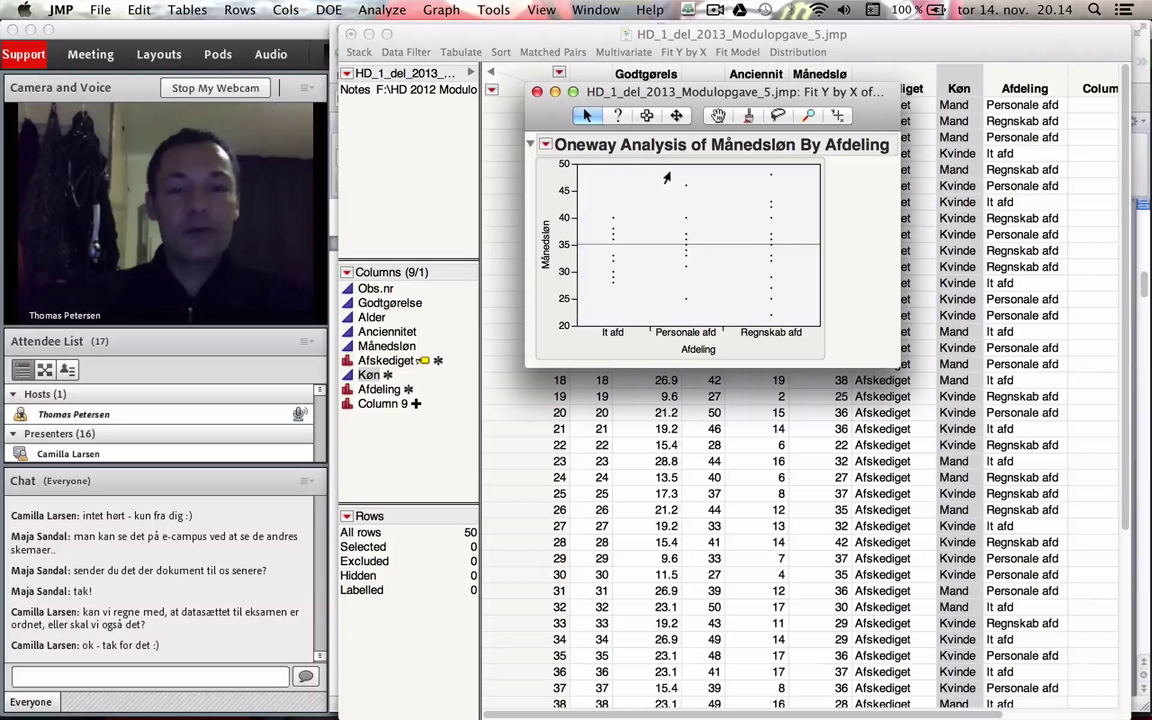
left_click(545, 145)
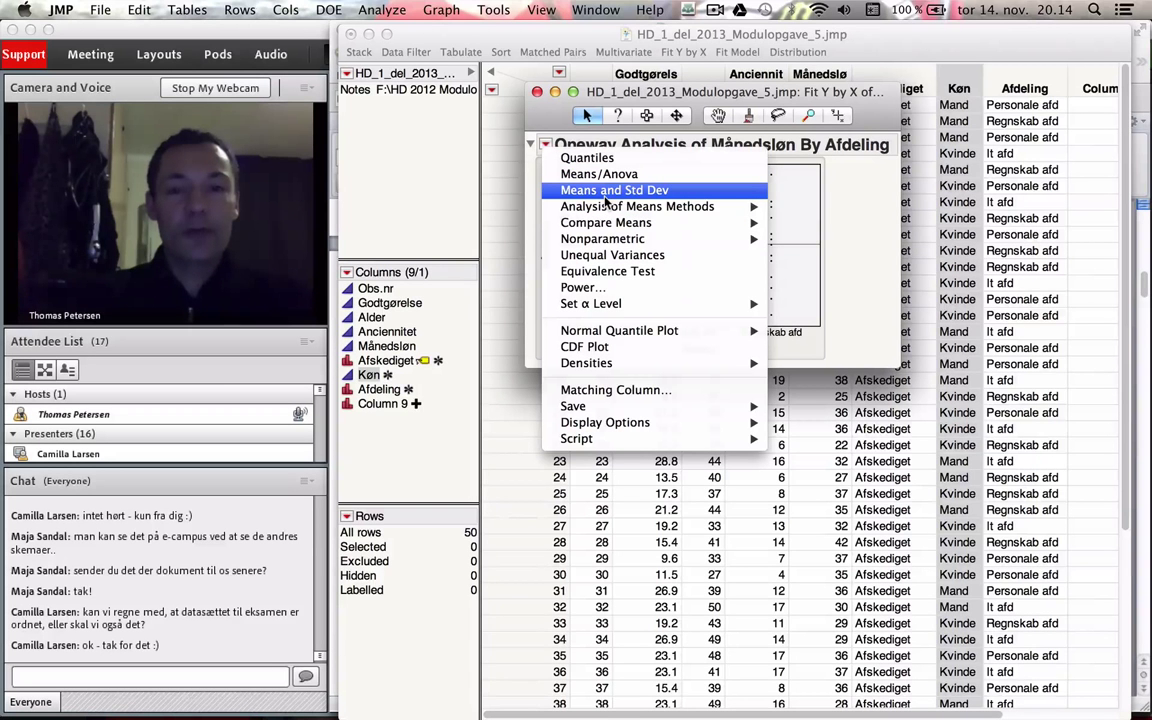
left_click(580, 158)
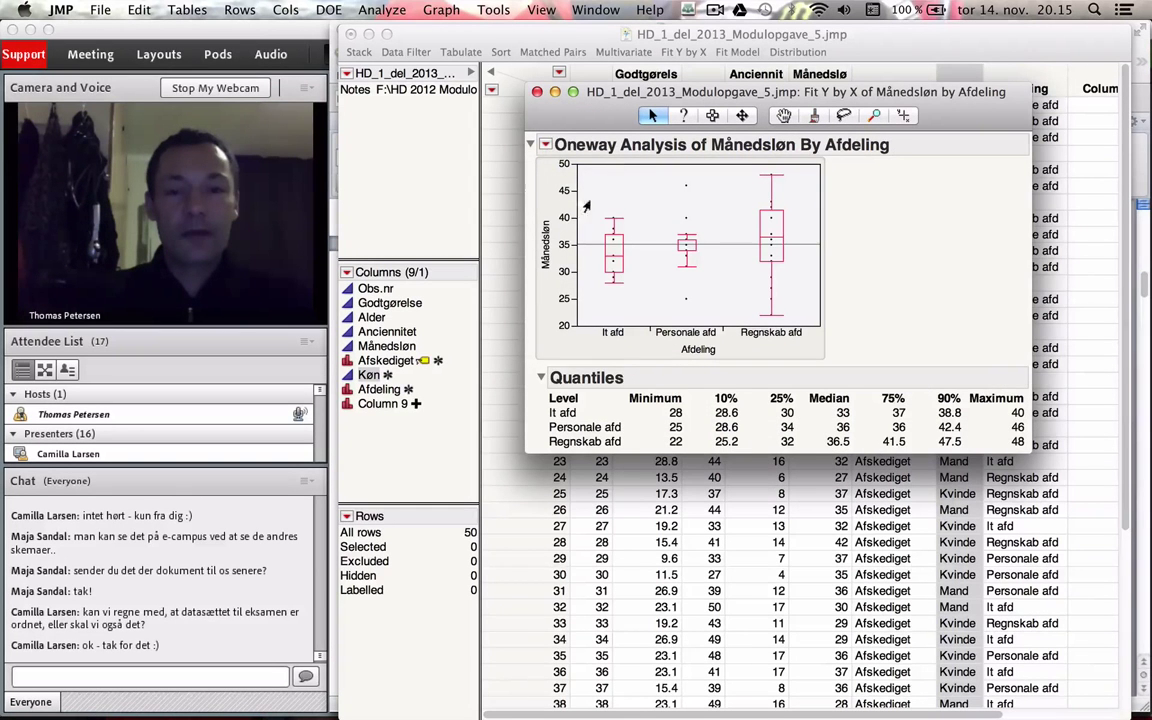
left_click(546, 145)
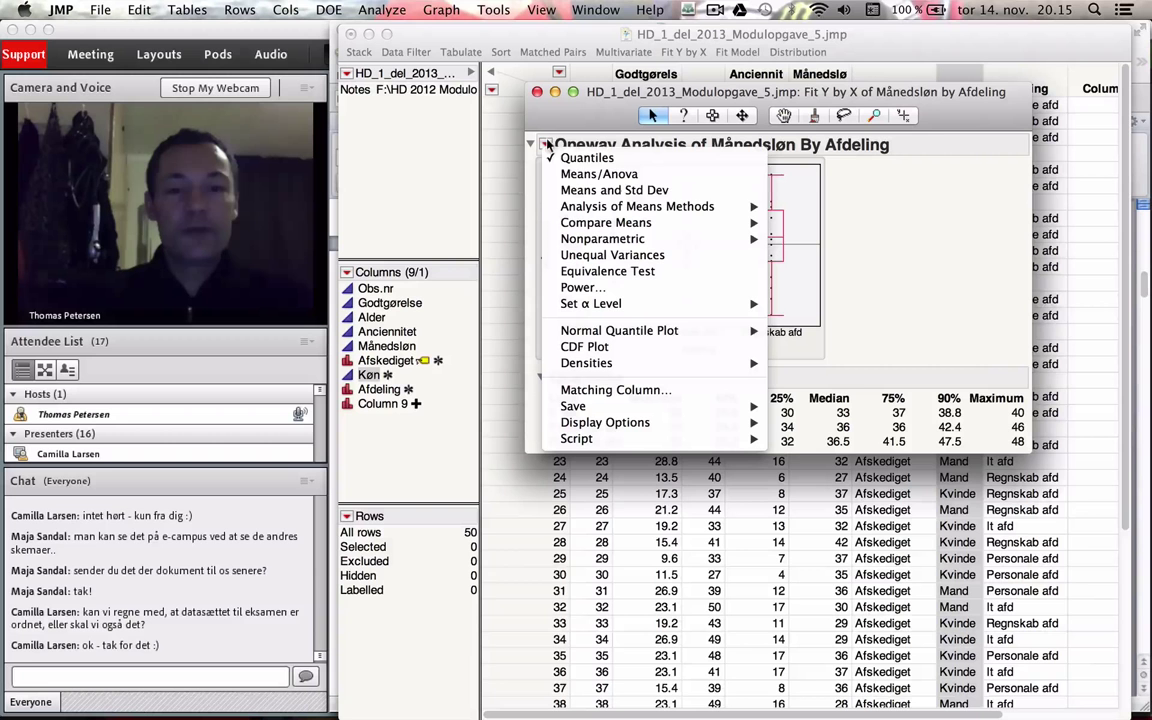
left_click(600, 174)
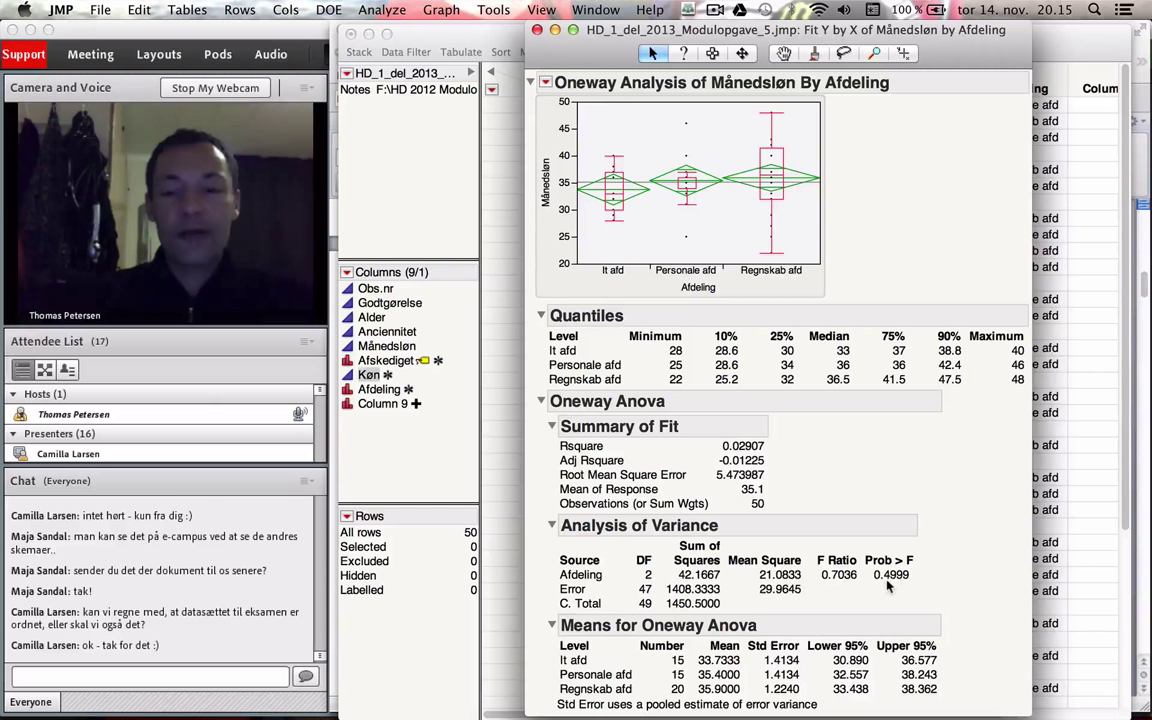
mouse_move(892, 585)
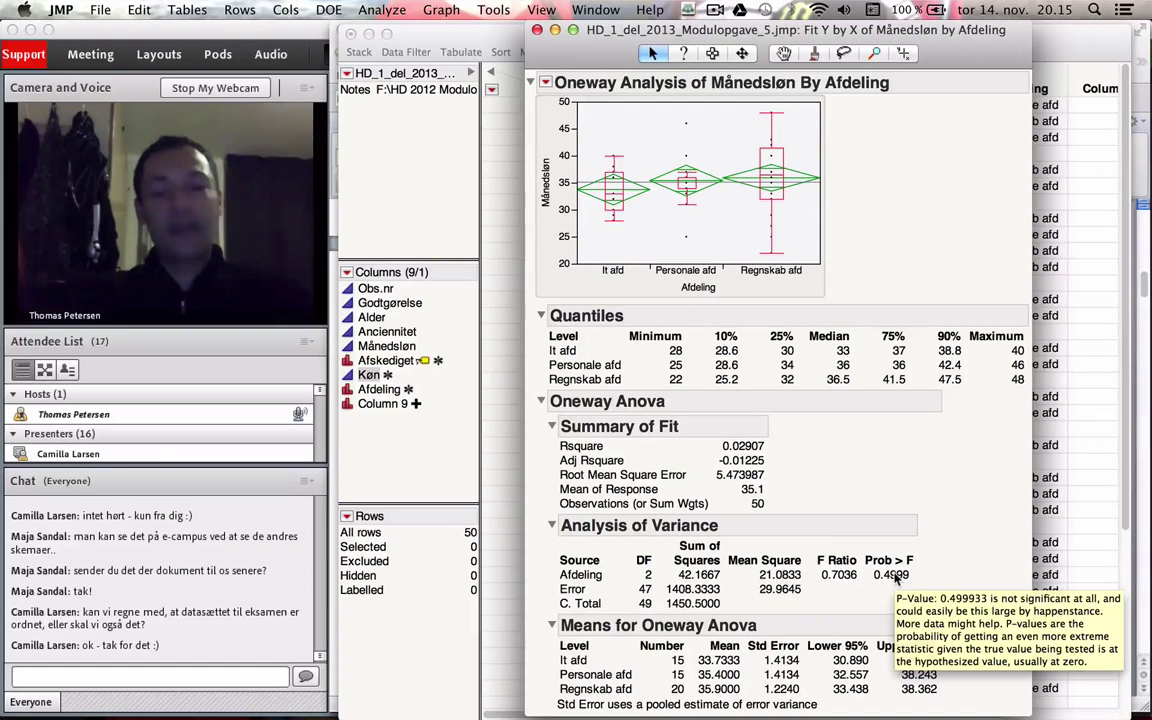
Switch to Word and read the F test section down to the hypotheses for comparing two means
key("super+Tab")
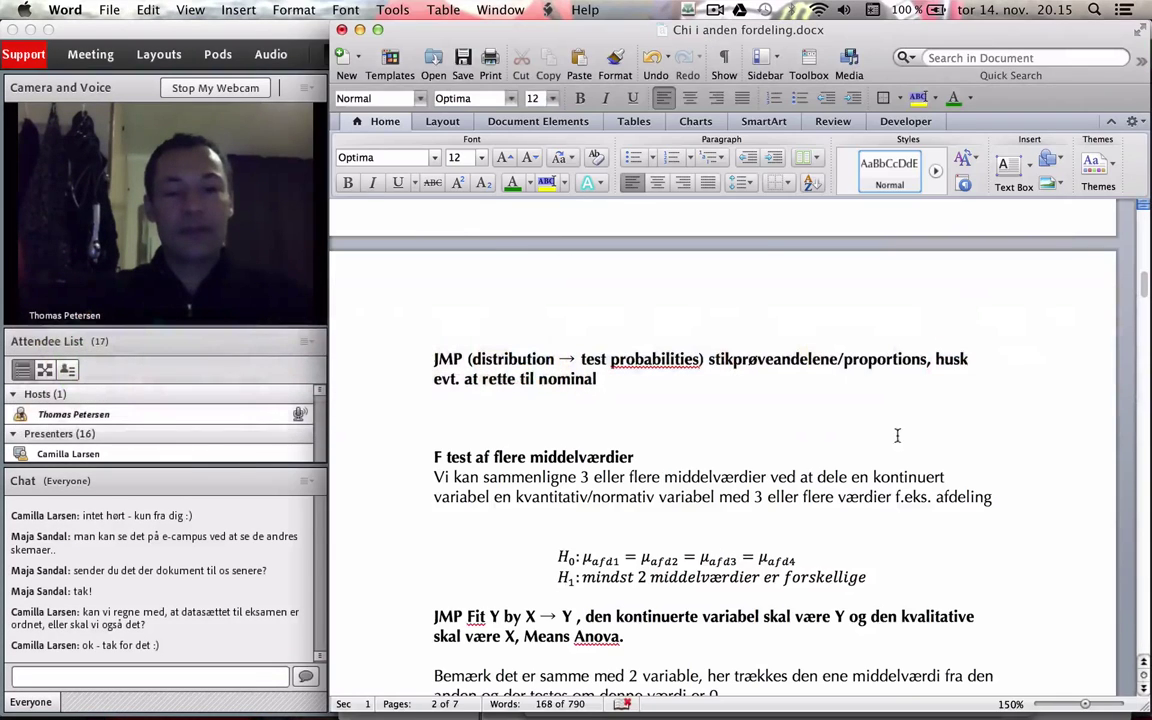
scroll(745, 460, "down", 4)
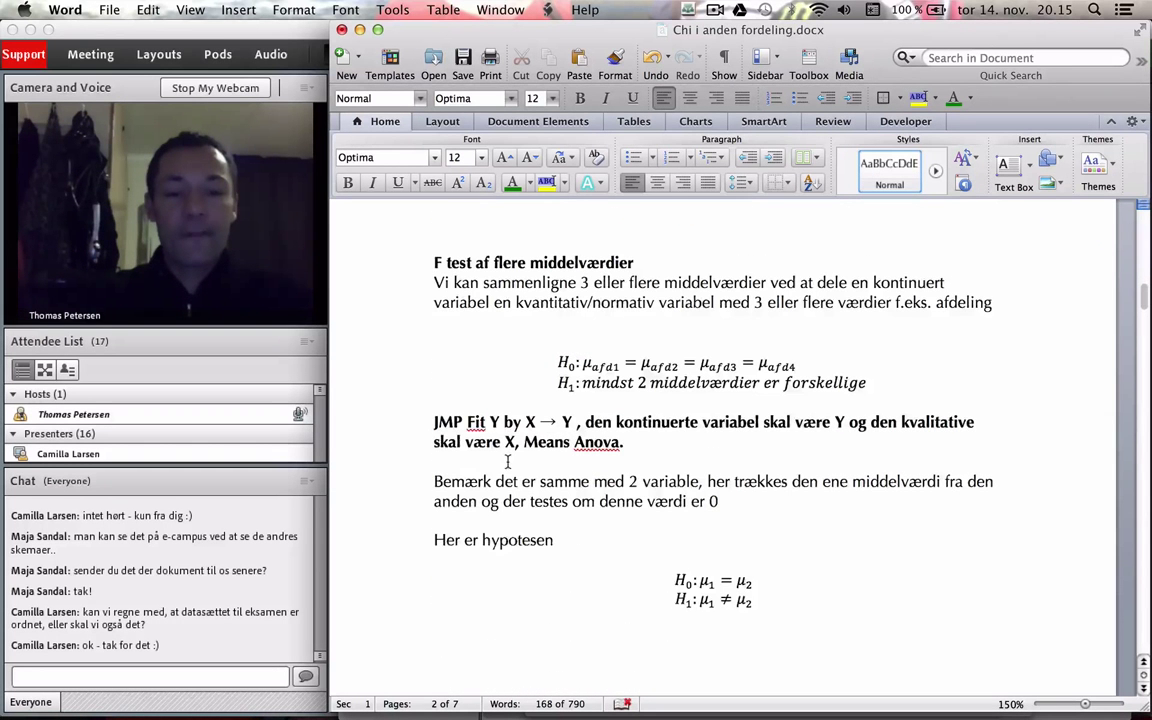
scroll(500, 476, "down", 1)
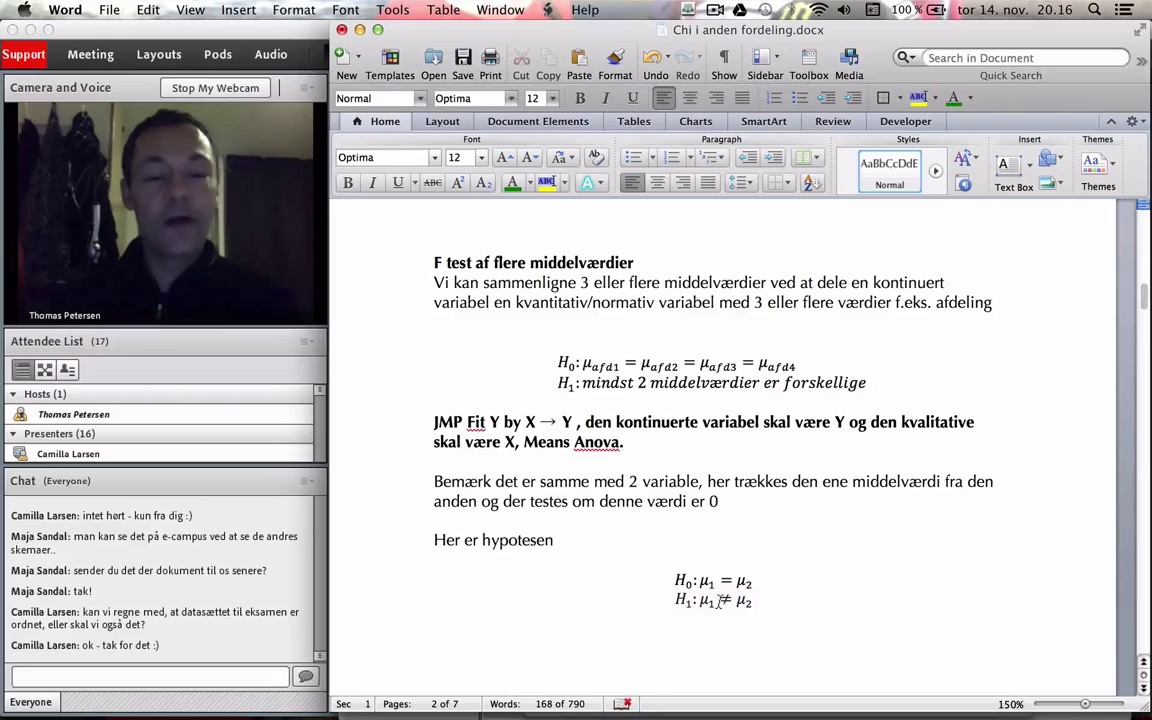
Return to JMP, close the Månedsløn by Afdeling report, and start a new Fit Y by X with Månedsløn as Y response
key("super+Tab")
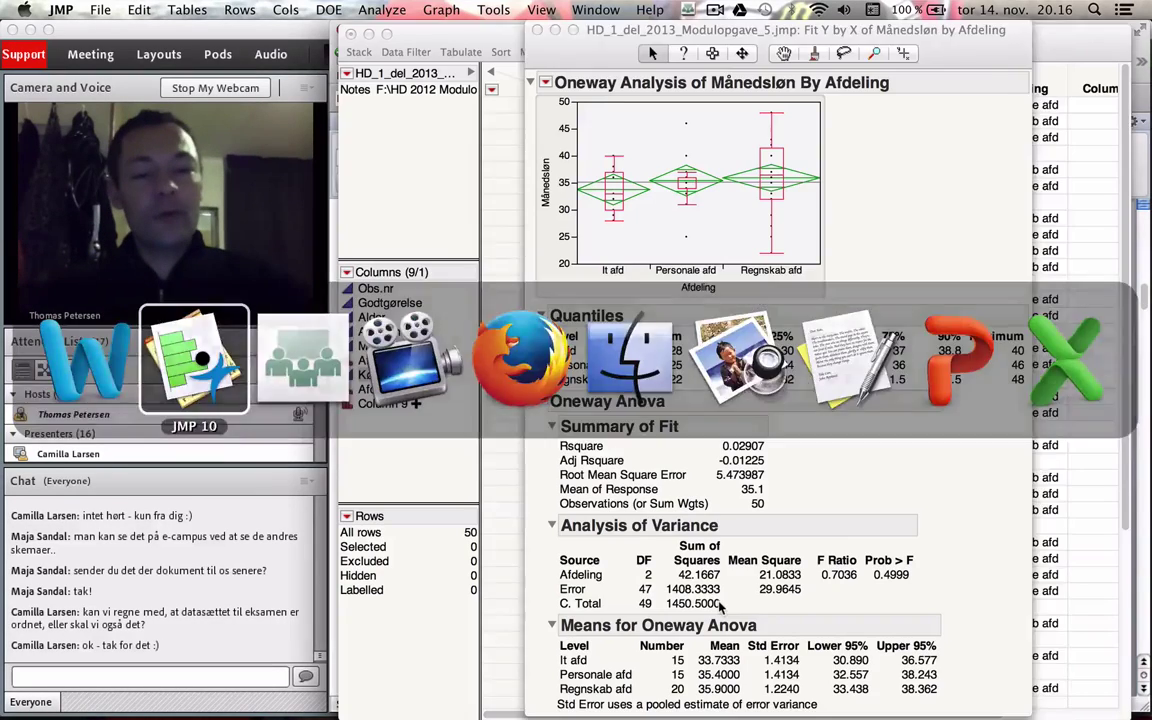
left_click(538, 31)
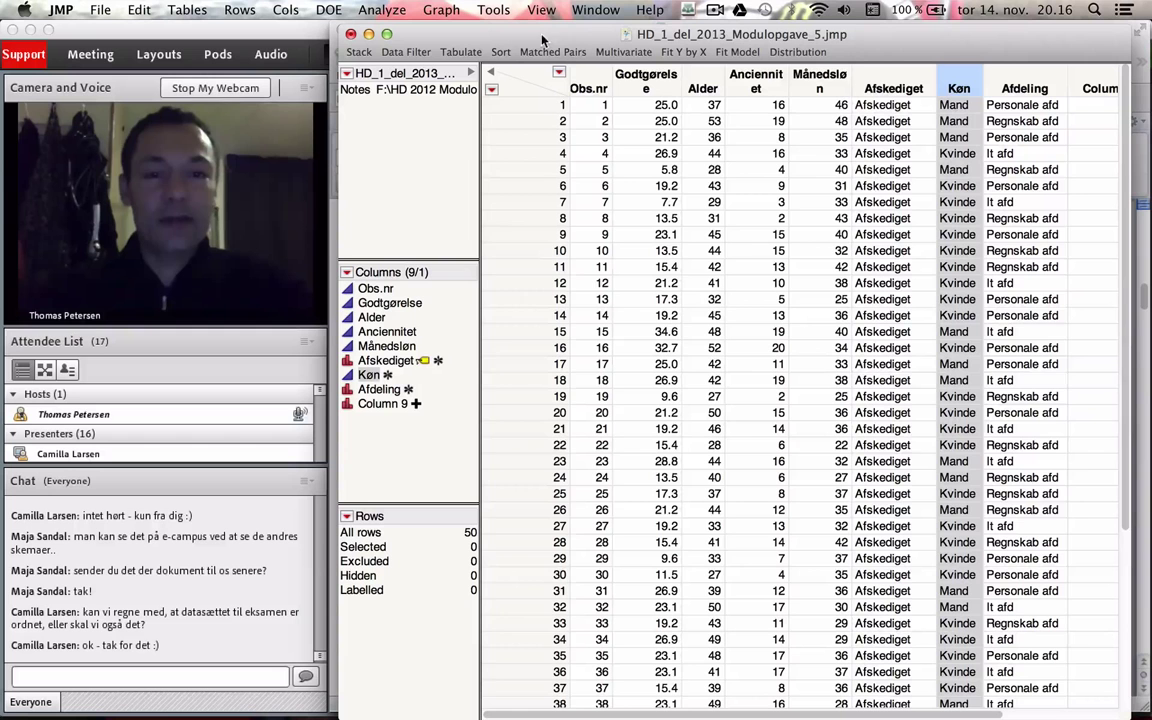
left_click(700, 51)
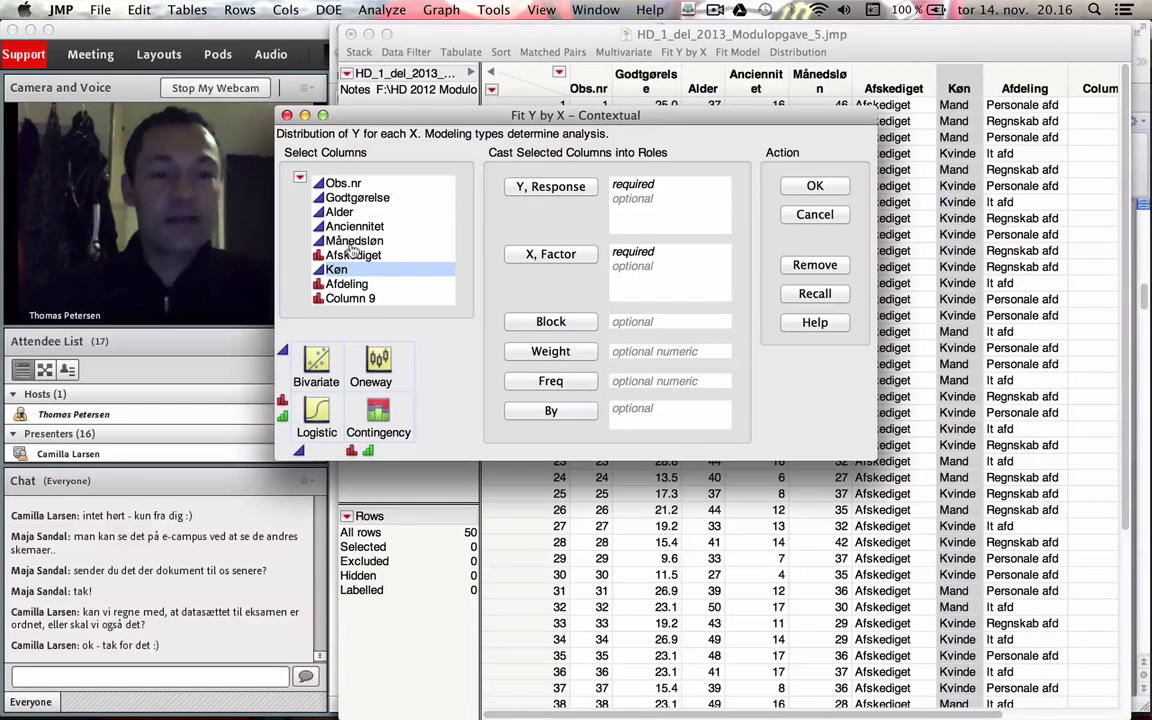
left_click_drag(348, 241, 650, 206)
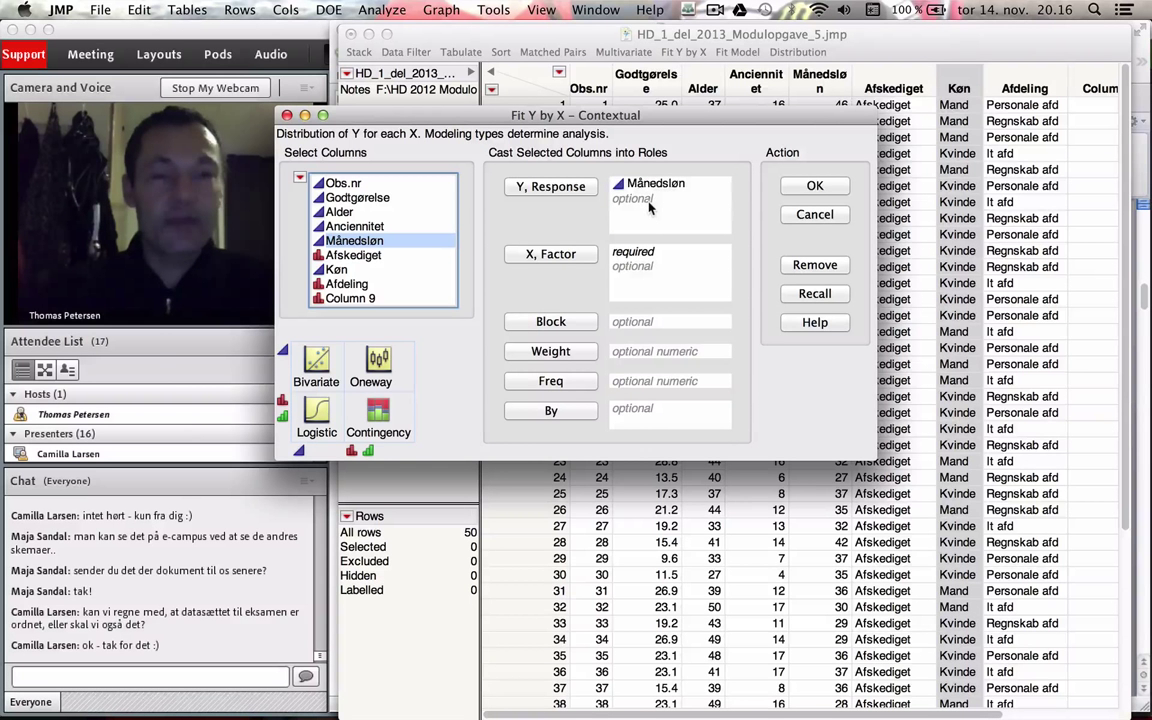
Set the modeling type of Køn to Nominal and that of Månedsløn to Continuous
left_click(321, 271)
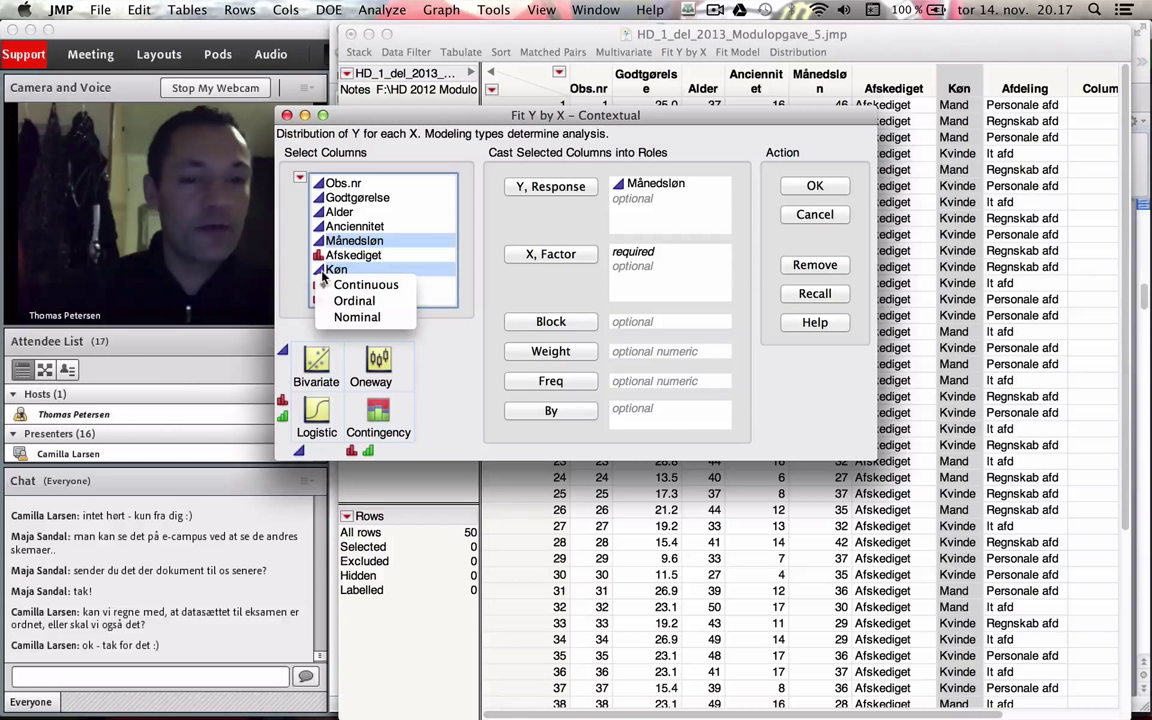
left_click(348, 320)
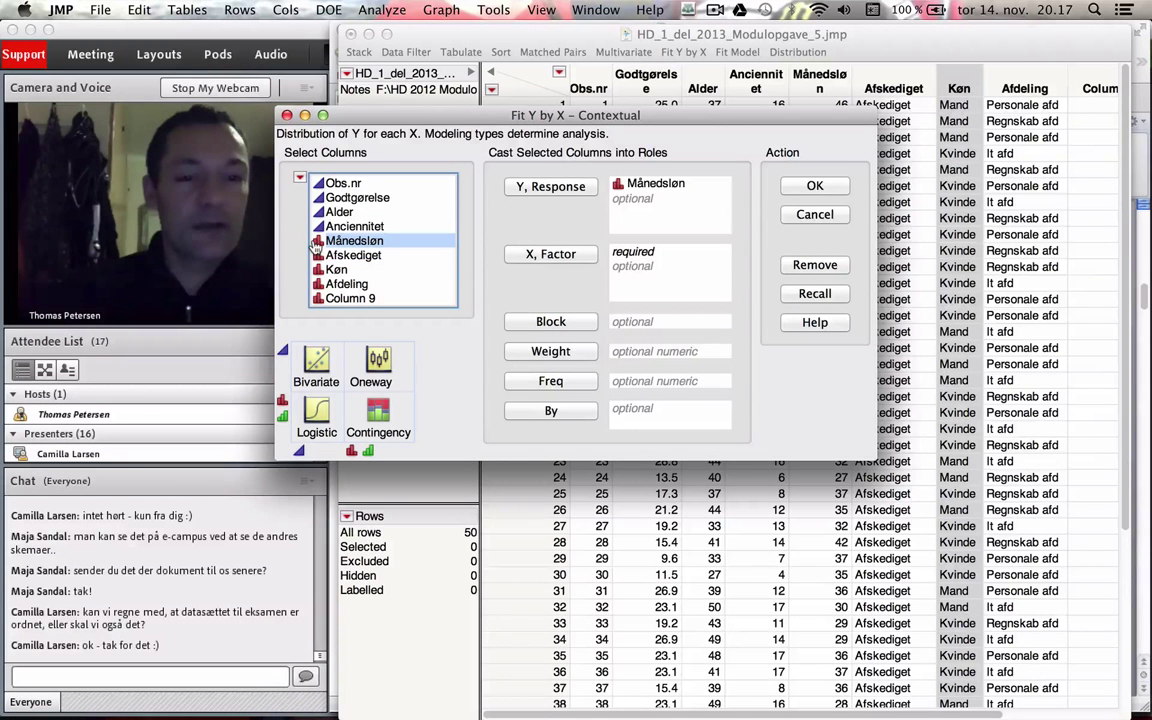
left_click(317, 243)
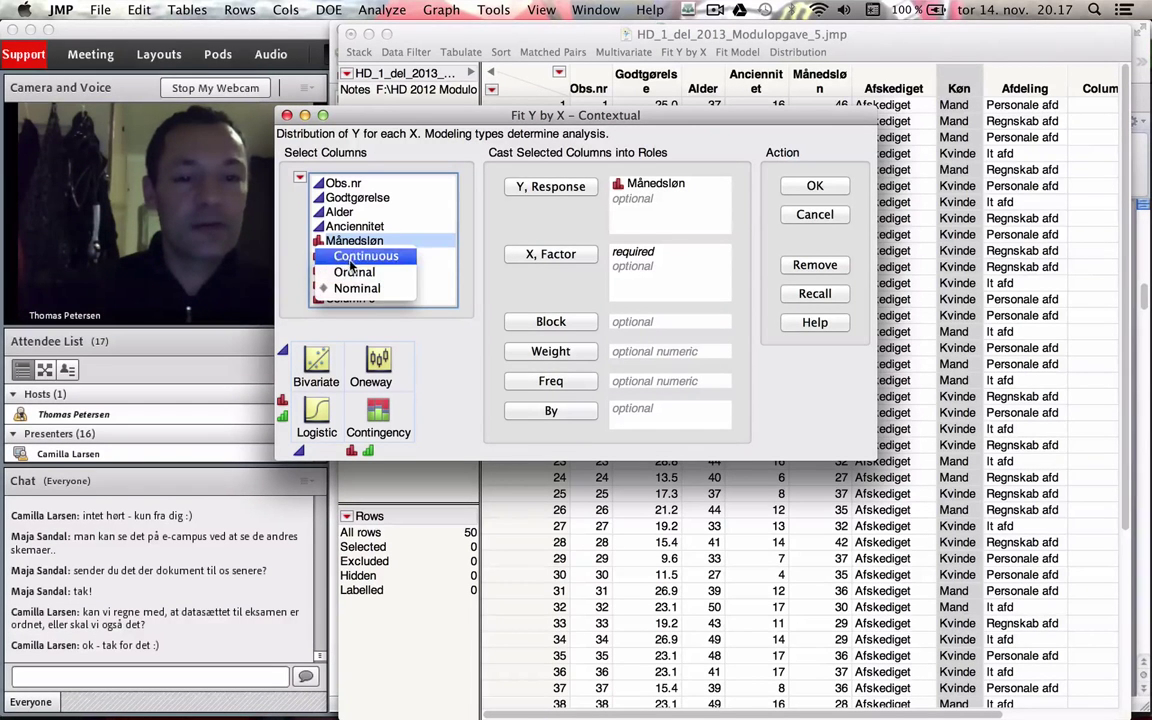
left_click(345, 254)
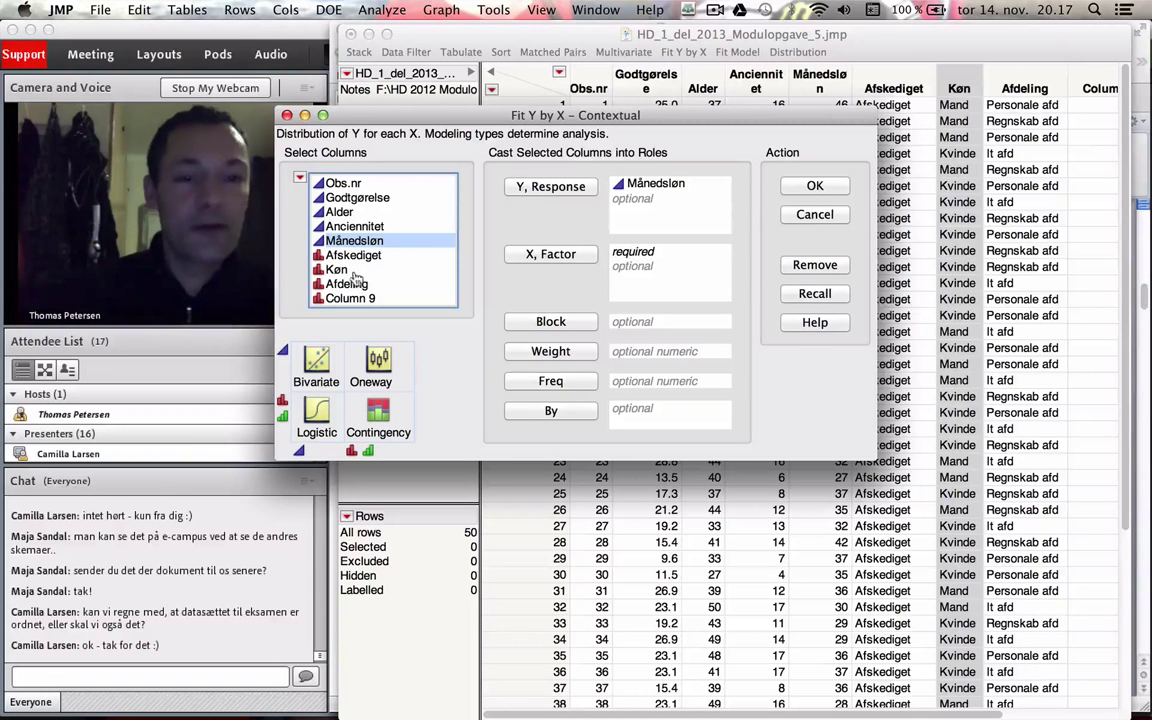
Run the analysis with Køn as the X factor and add Means/Anova/Pooled t to its oneway report
left_click_drag(338, 269, 680, 262)
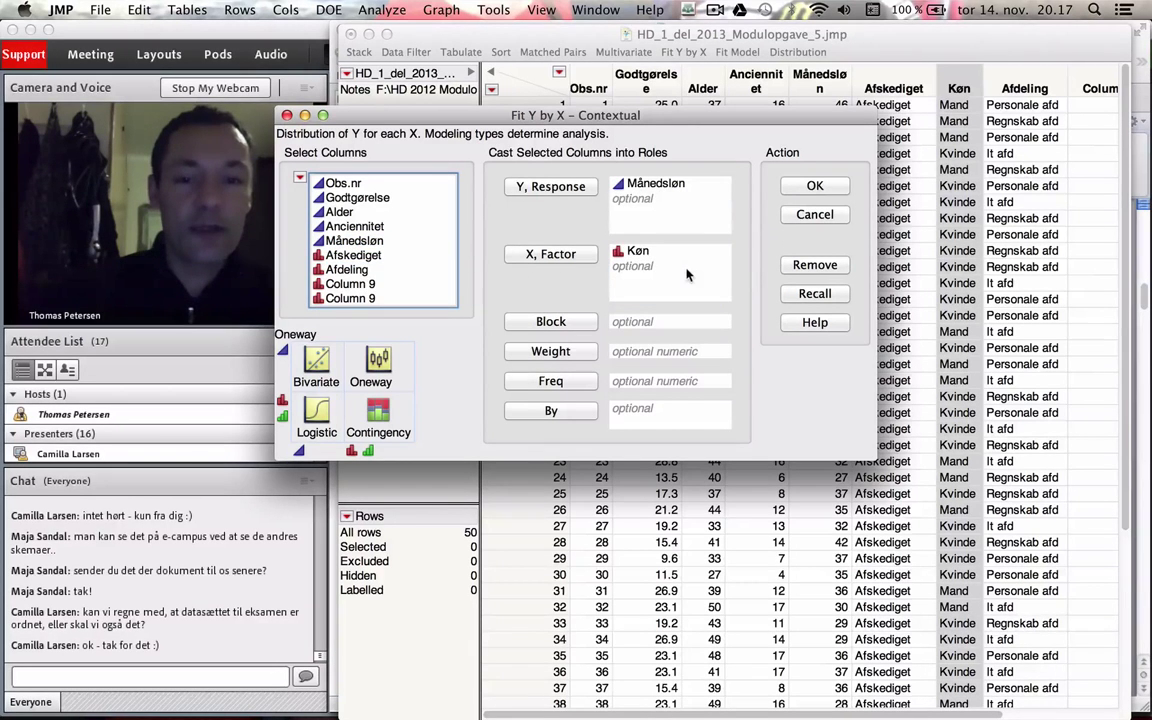
left_click(815, 188)
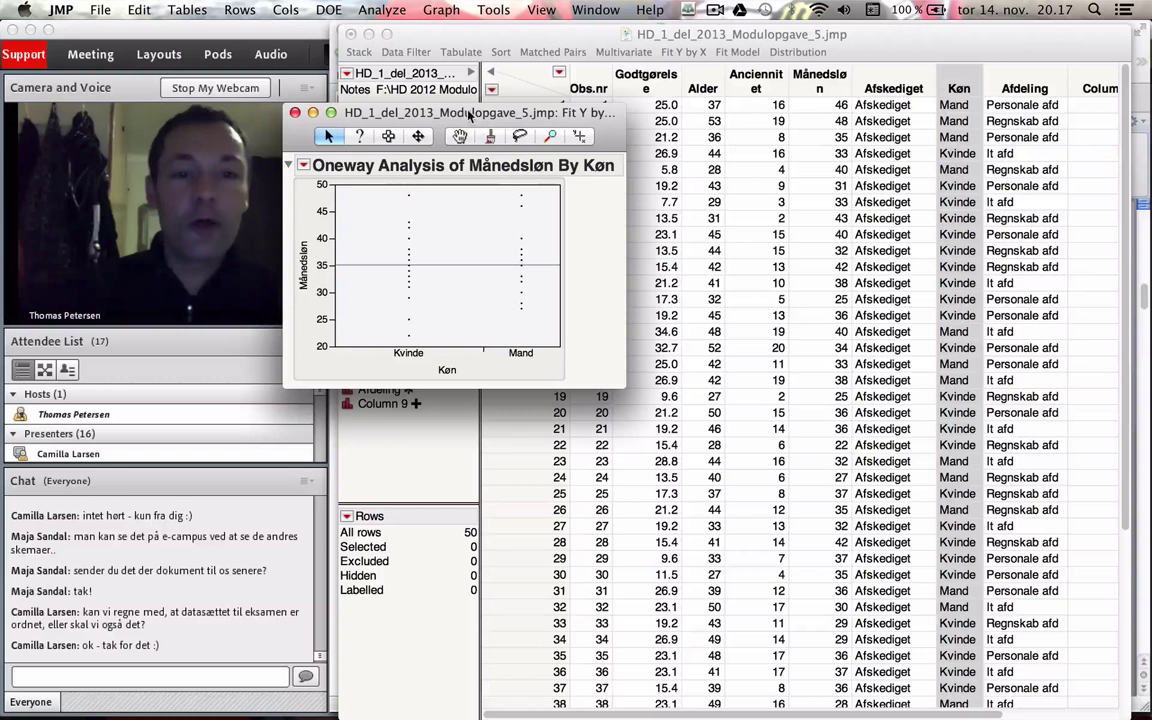
left_click_drag(404, 113, 608, 56)
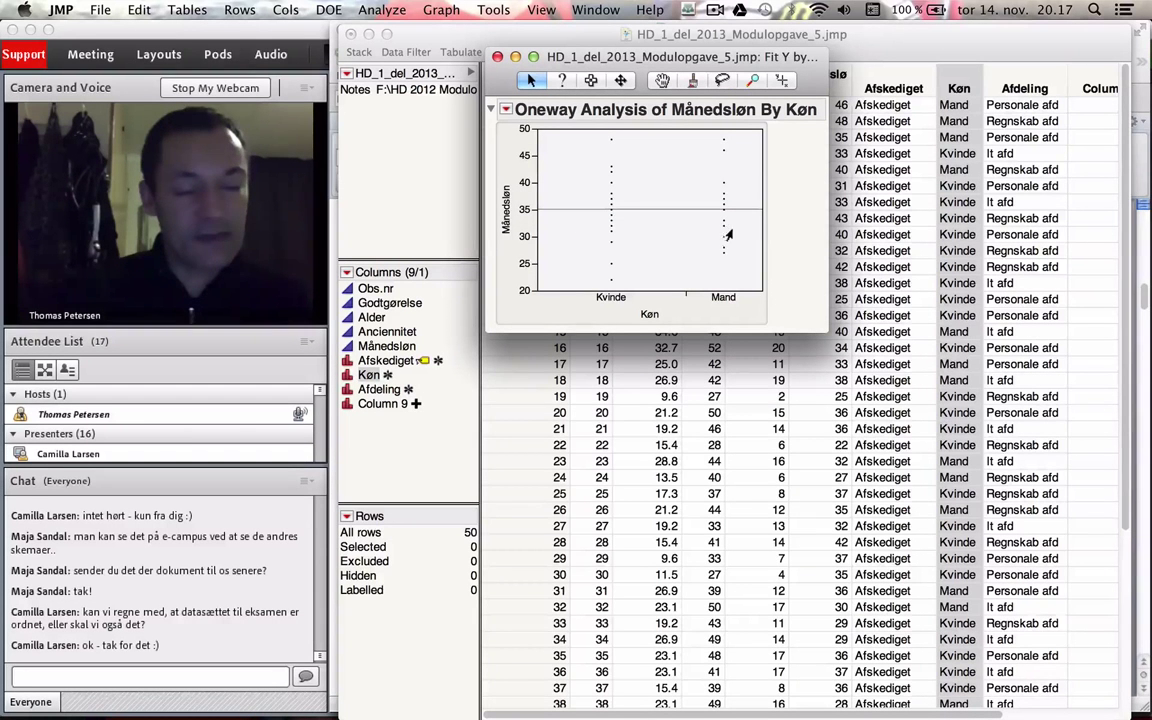
left_click(506, 109)
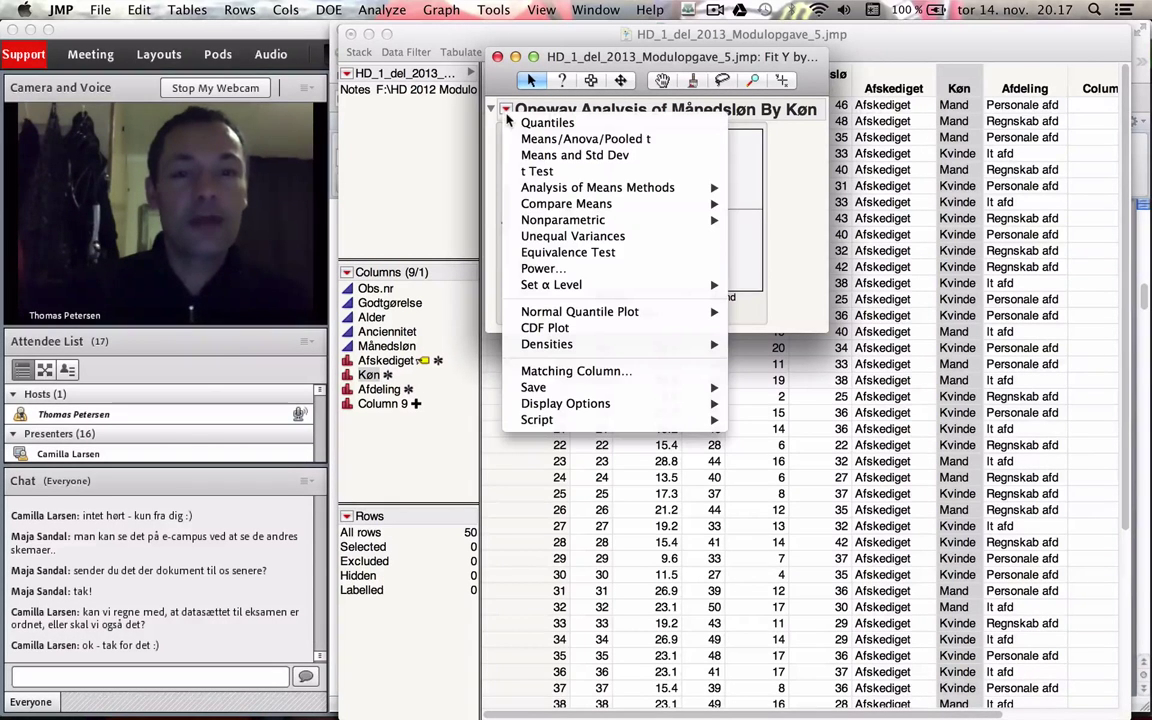
mouse_move(540, 189)
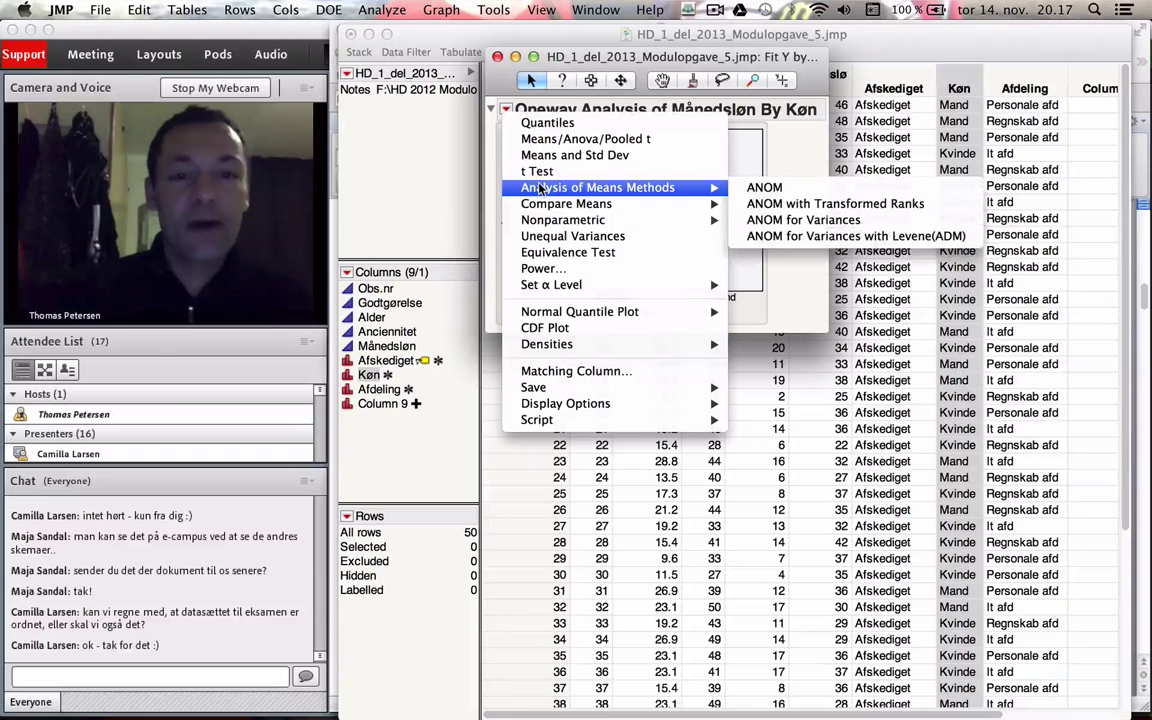
left_click(575, 139)
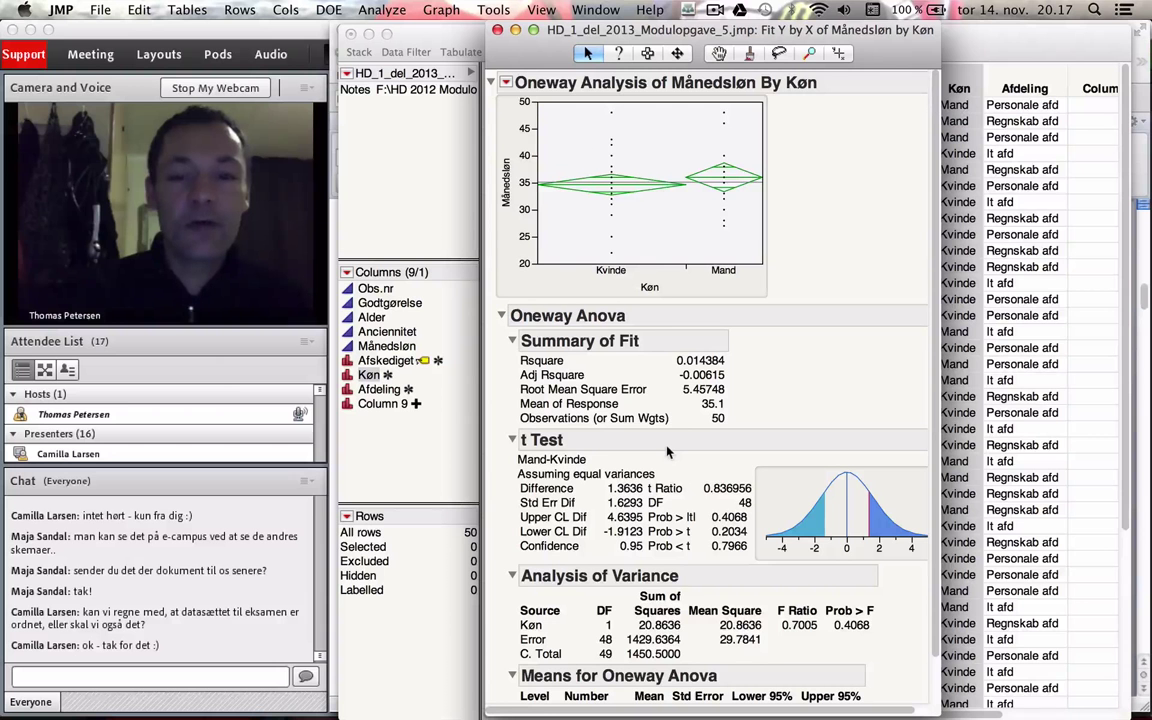
Switch to Word and rewrite the null hypothesis for two means as μ₁ − μ₂ = 0
scroll(668, 452, "down", 2)
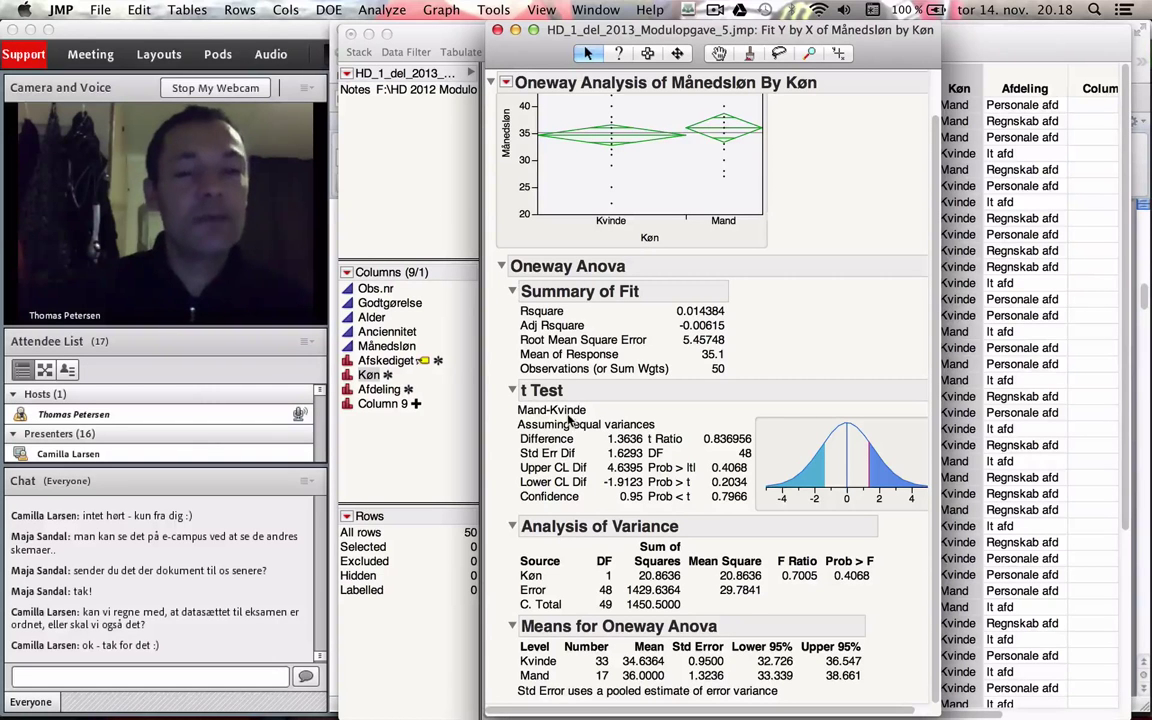
key("super+Tab")
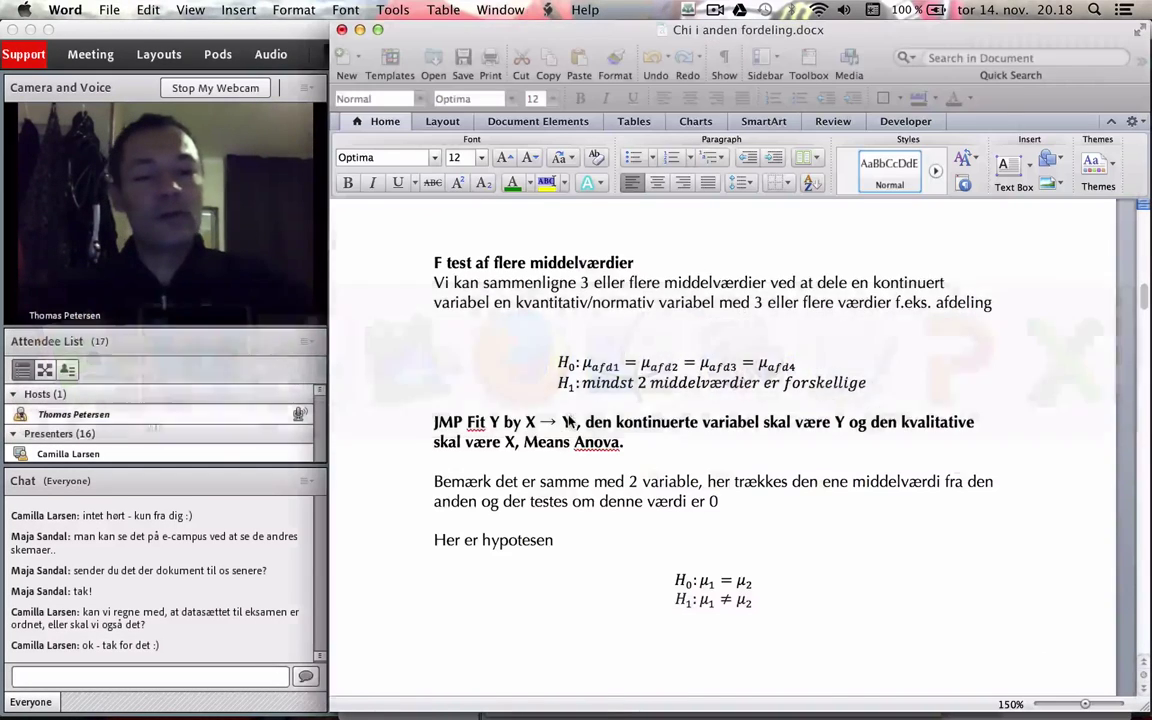
left_click(727, 580)
key("BackSpace")
type("-")
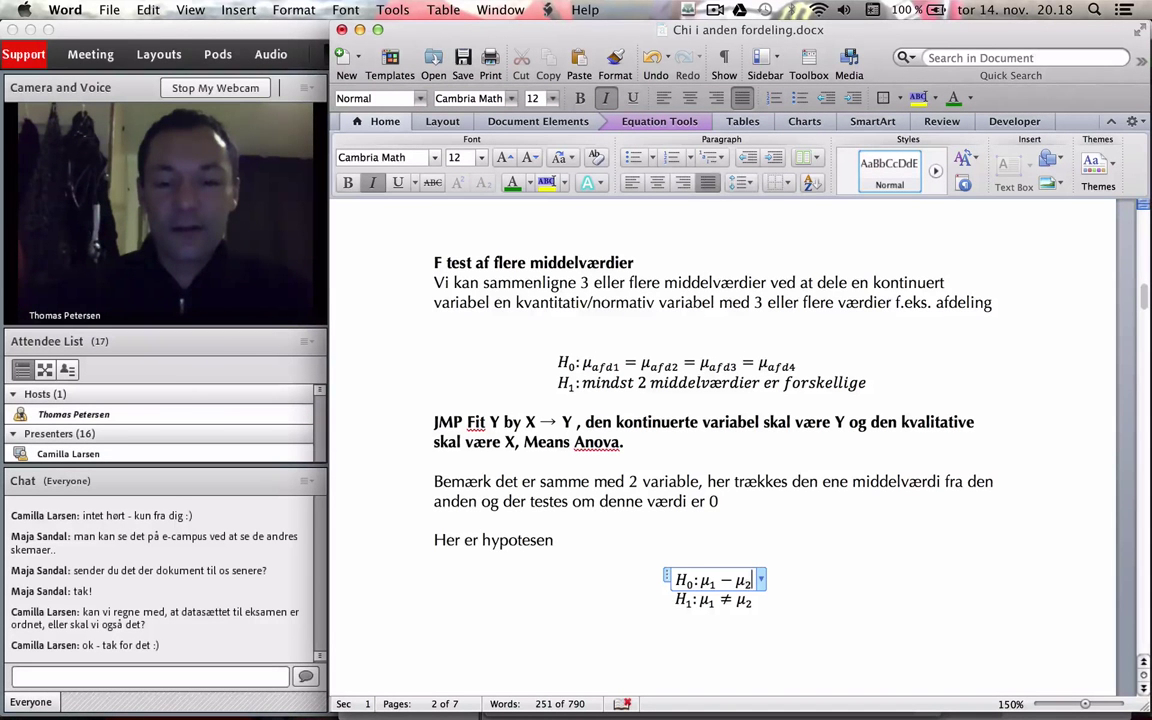
type("=0")
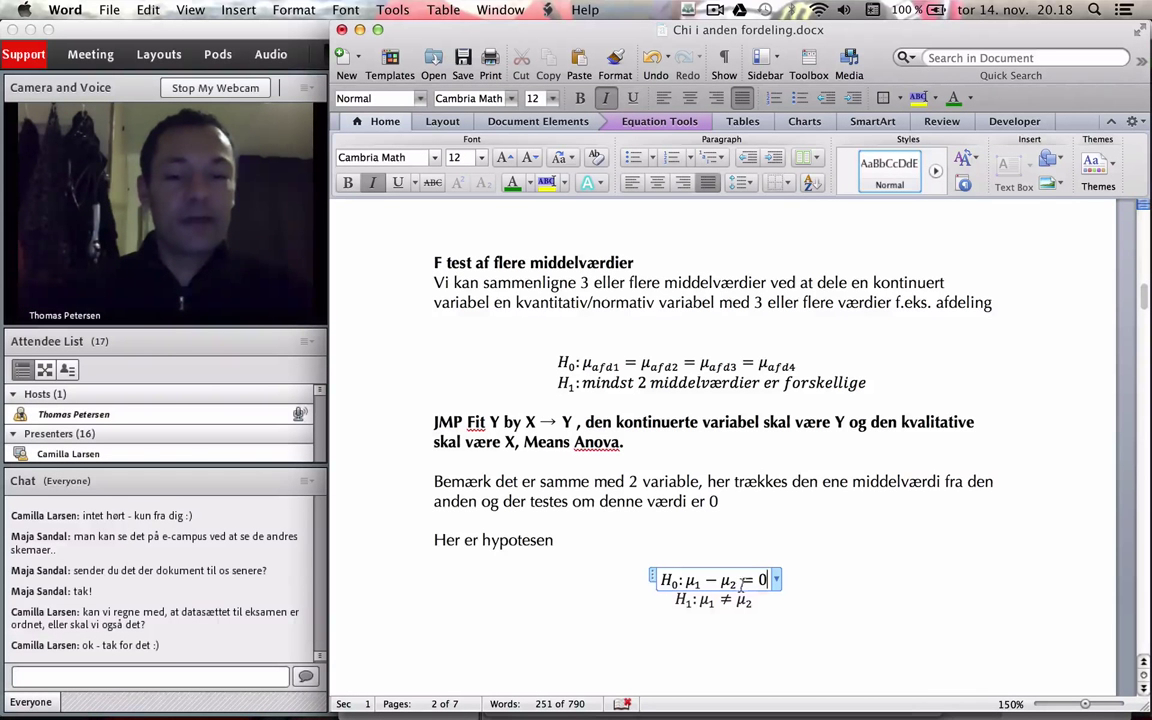
Restore the null hypothesis for two means to μ₁ = μ₂ and leave the equation
key("BackSpace")
key("BackSpace")
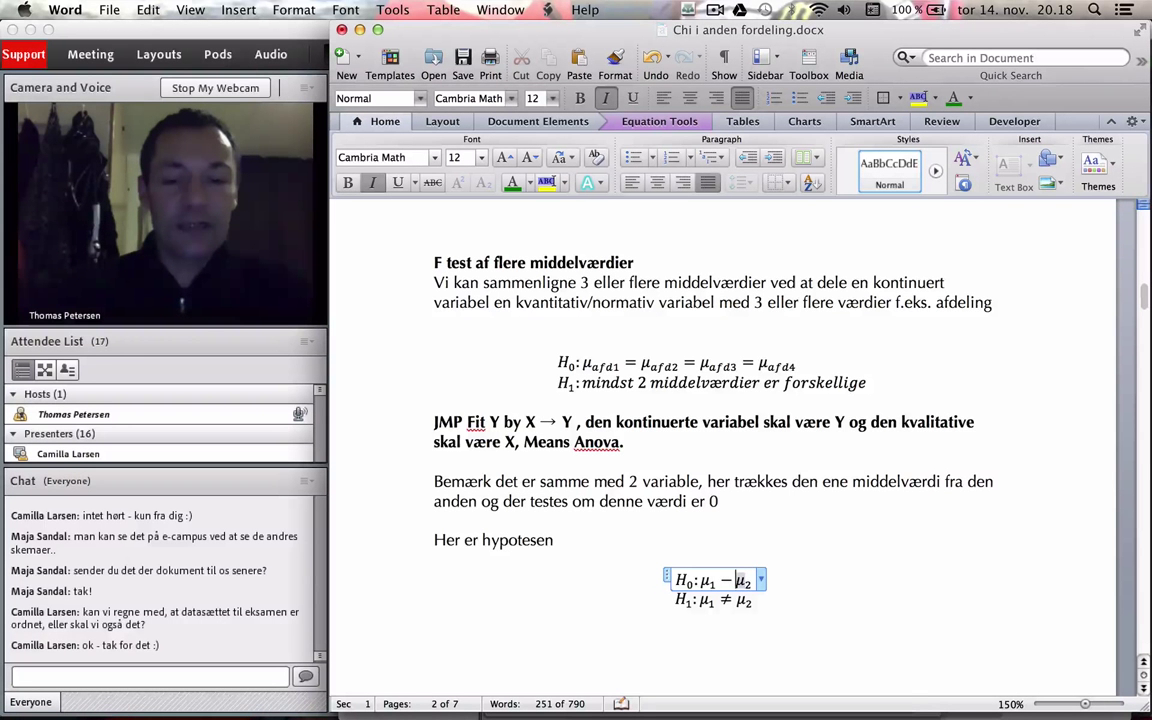
key("BackSpace")
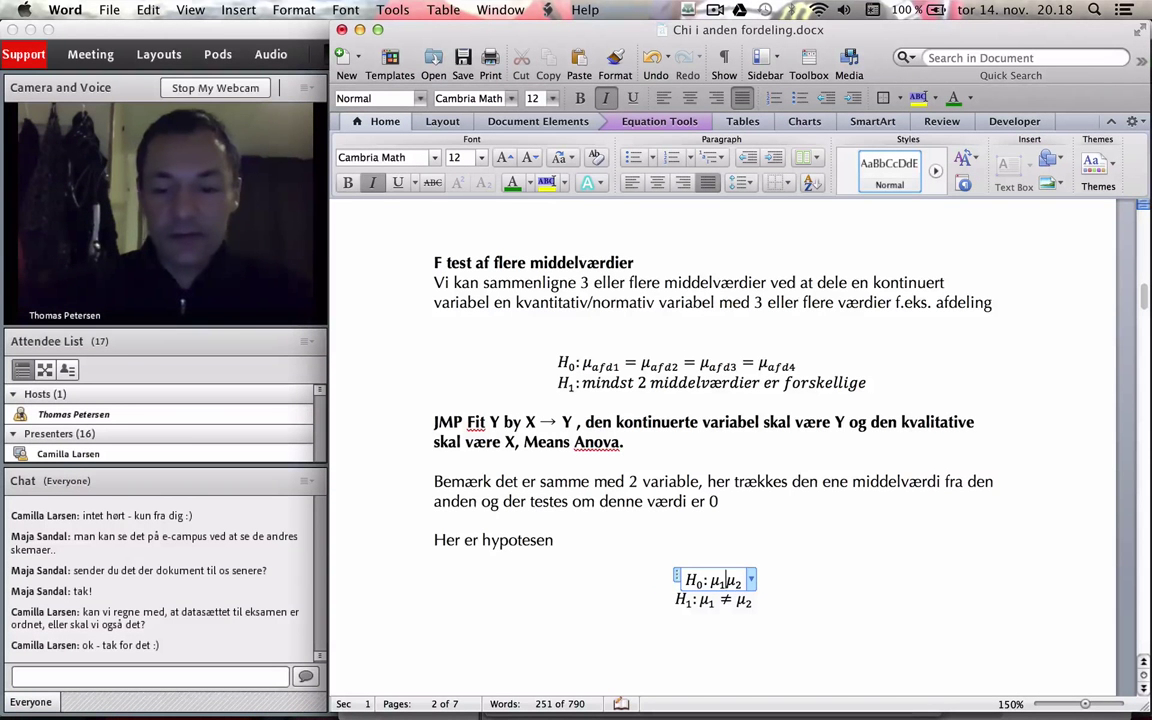
type("=")
left_click(870, 632)
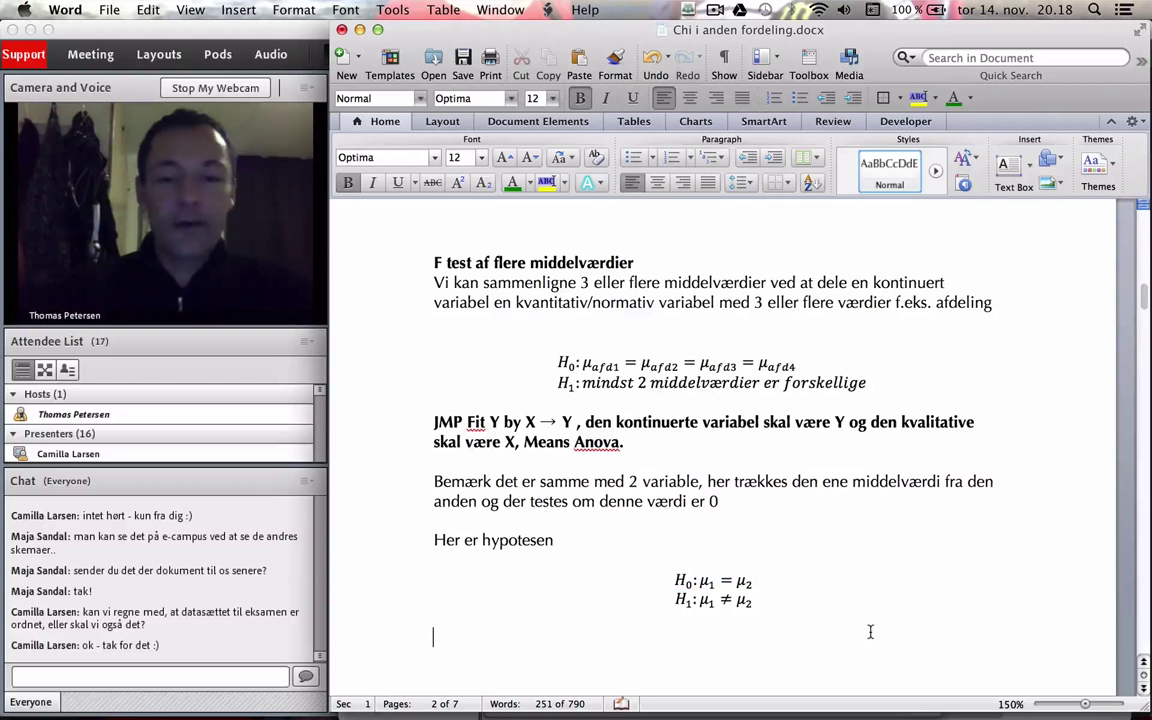
Add "i anden" to the chi test heading so it reads "Chi i anden test af to kvalitative variable"
scroll(870, 632, "down", 5)
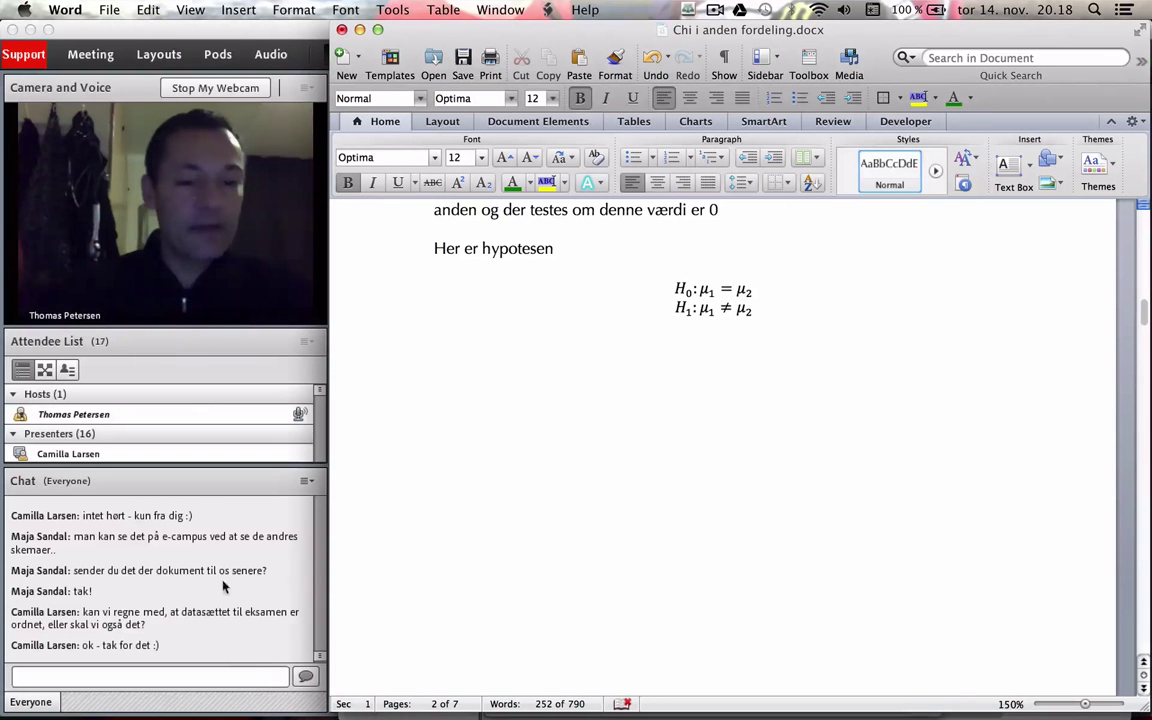
scroll(535, 500, "down", 10)
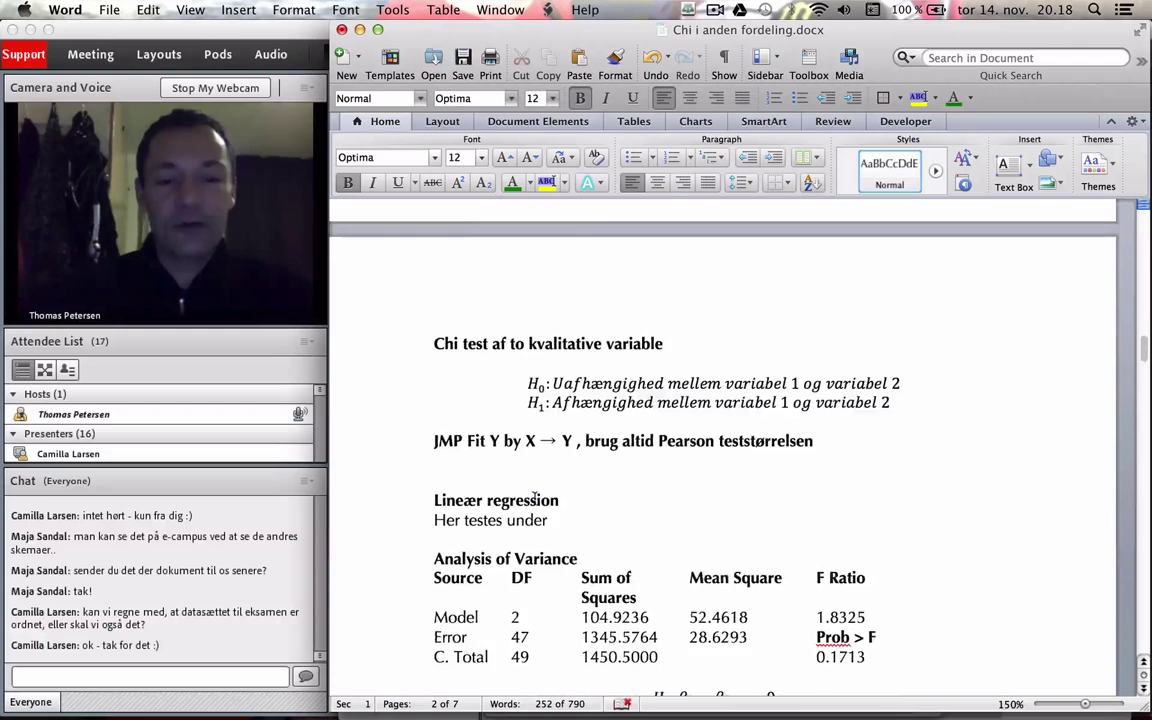
scroll(535, 500, "down", 6)
scroll(535, 500, "up", 7)
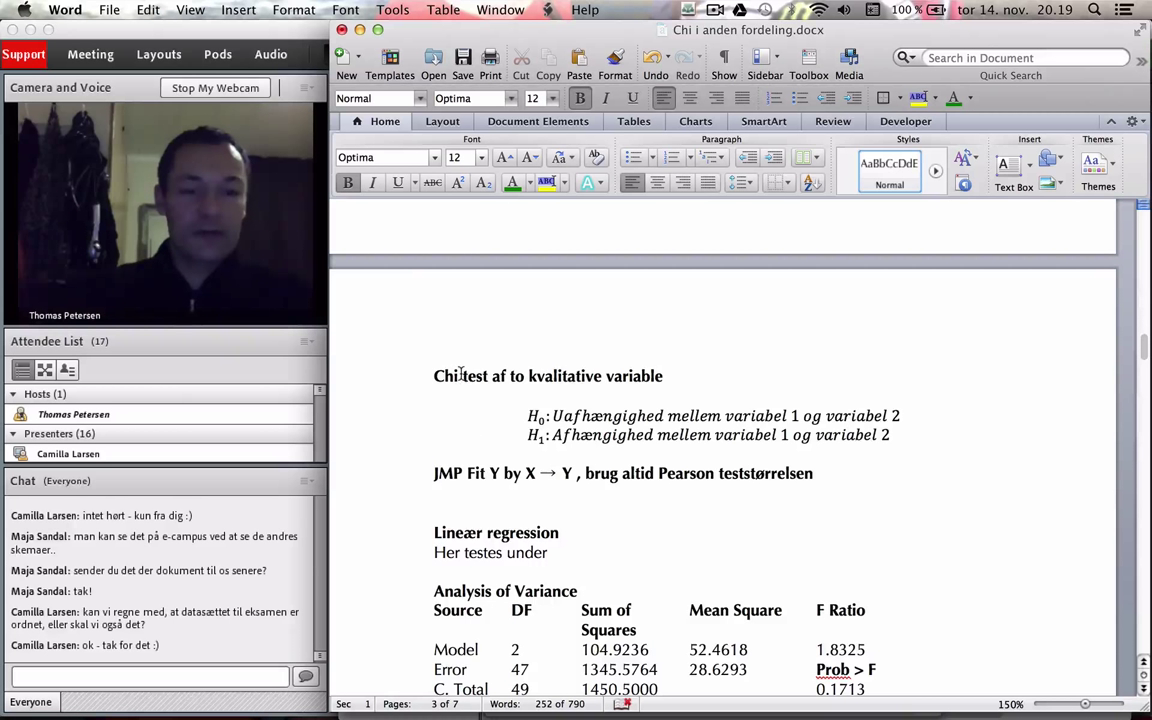
type("i anden")
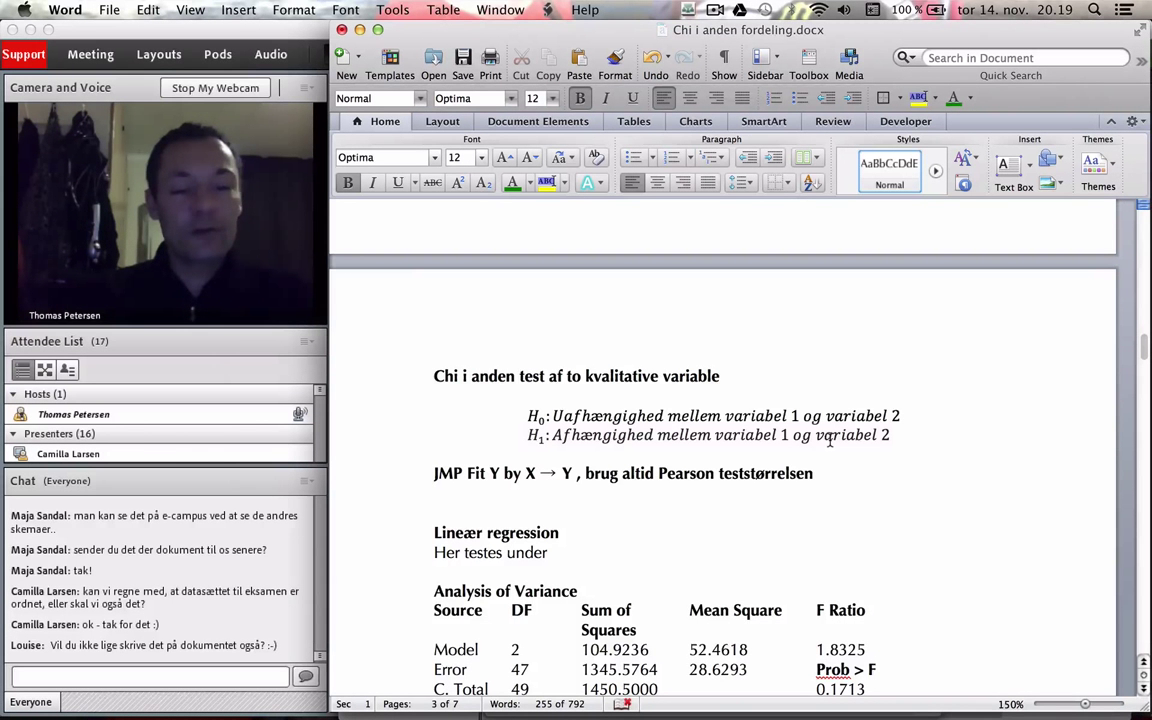
Insert an empty line below the "Chi i anden test af to kvalitative variable" heading, deleting the "Fx" started there
left_click(796, 372)
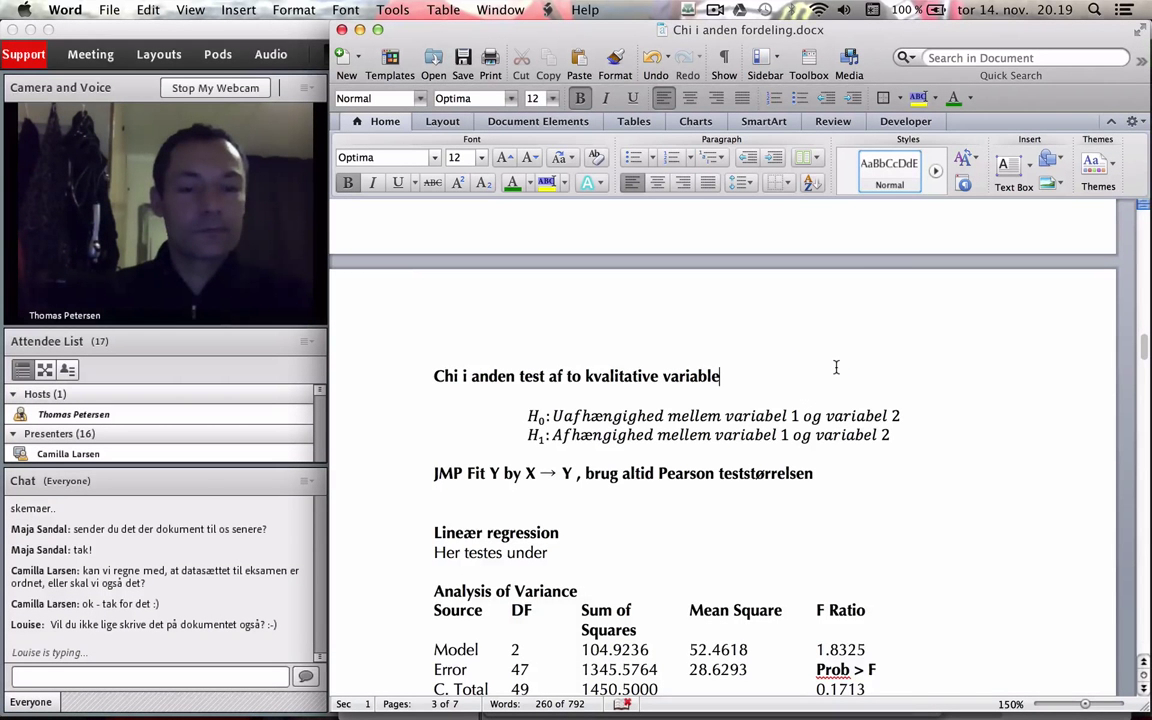
key("Return")
type("Fx")
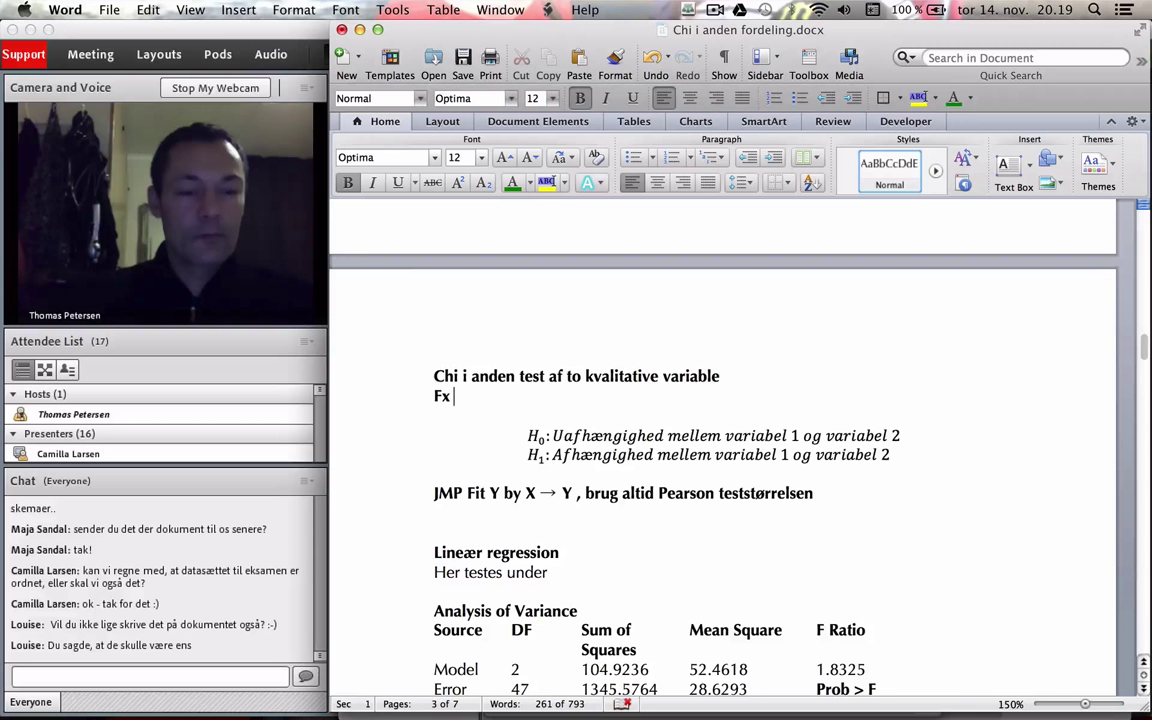
key("BackSpace")
key("BackSpace")
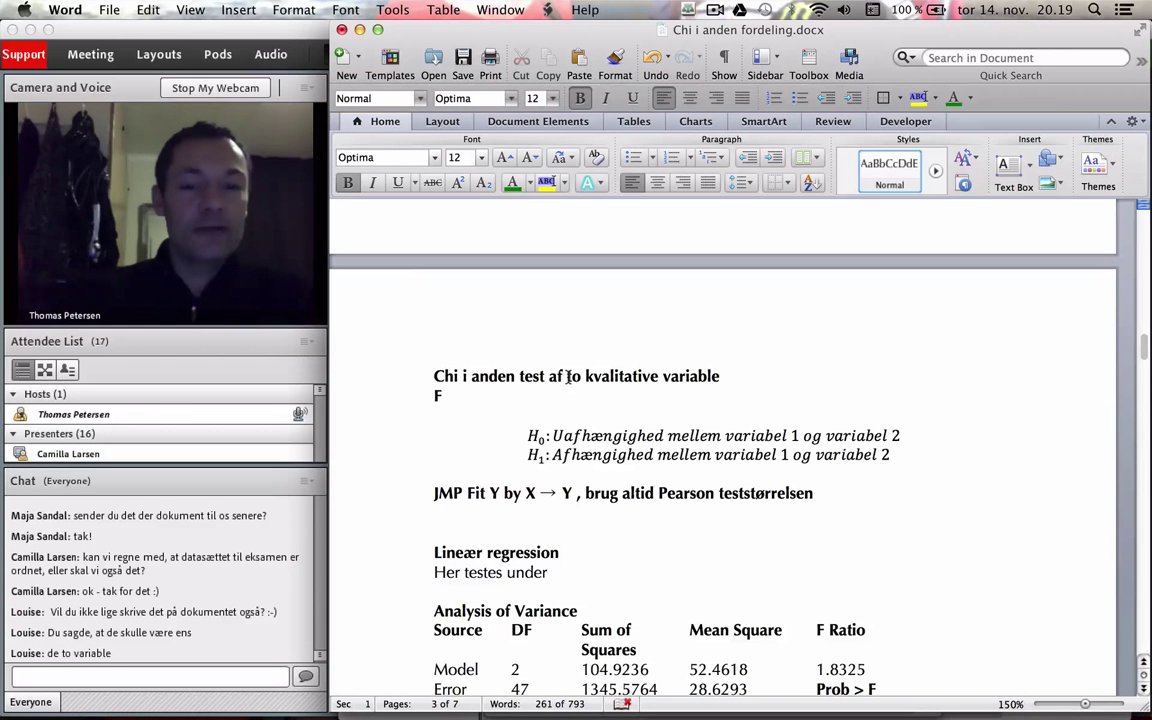
left_click_drag(567, 377, 714, 371)
left_click(751, 376)
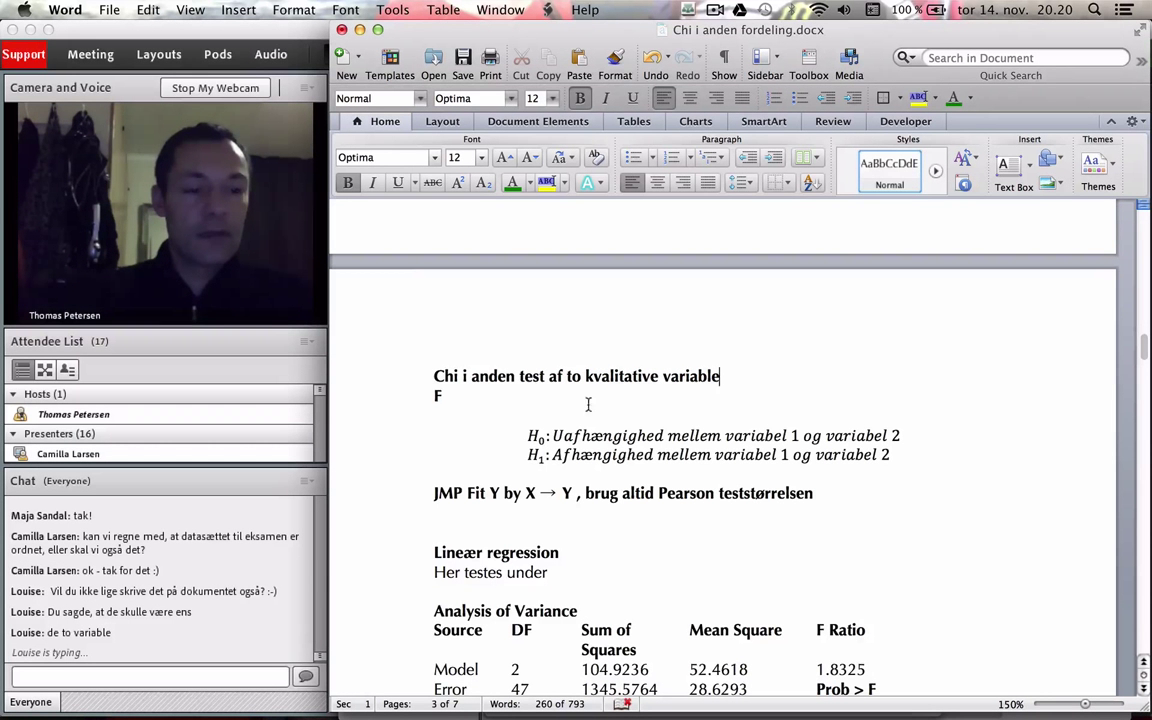
key("BackSpace")
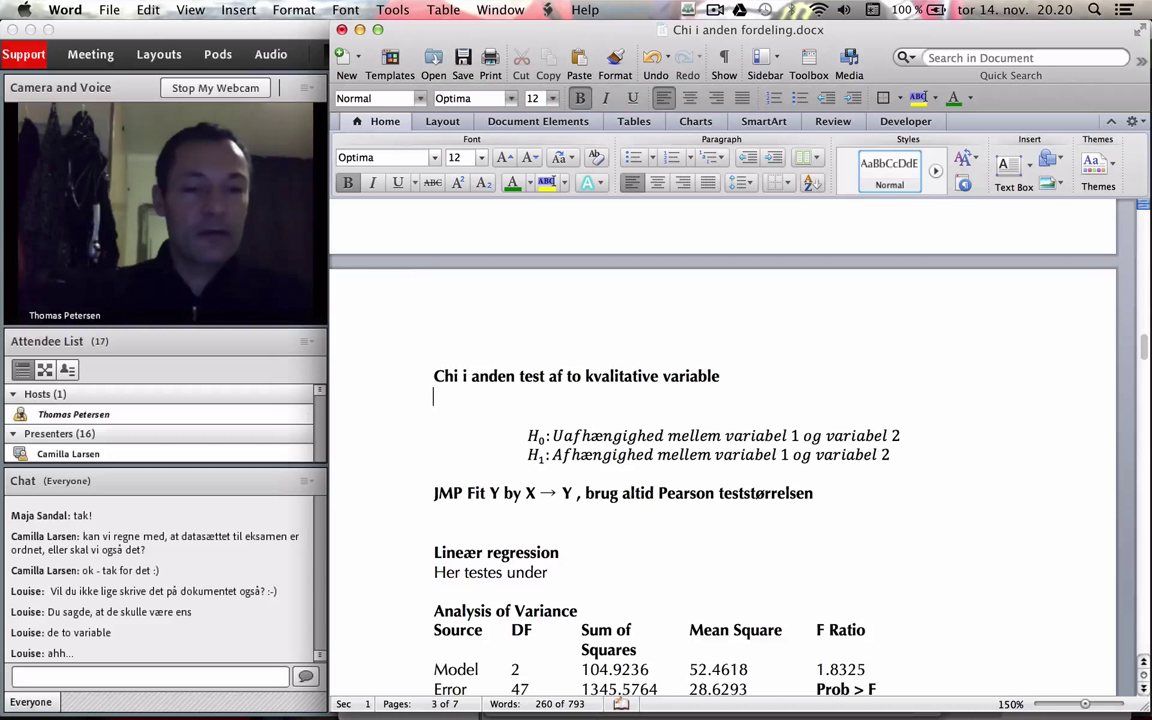
Highlight "kvalitative" in the heading, then switch to JMP and check the modeling type of Køn
double_click(624, 379)
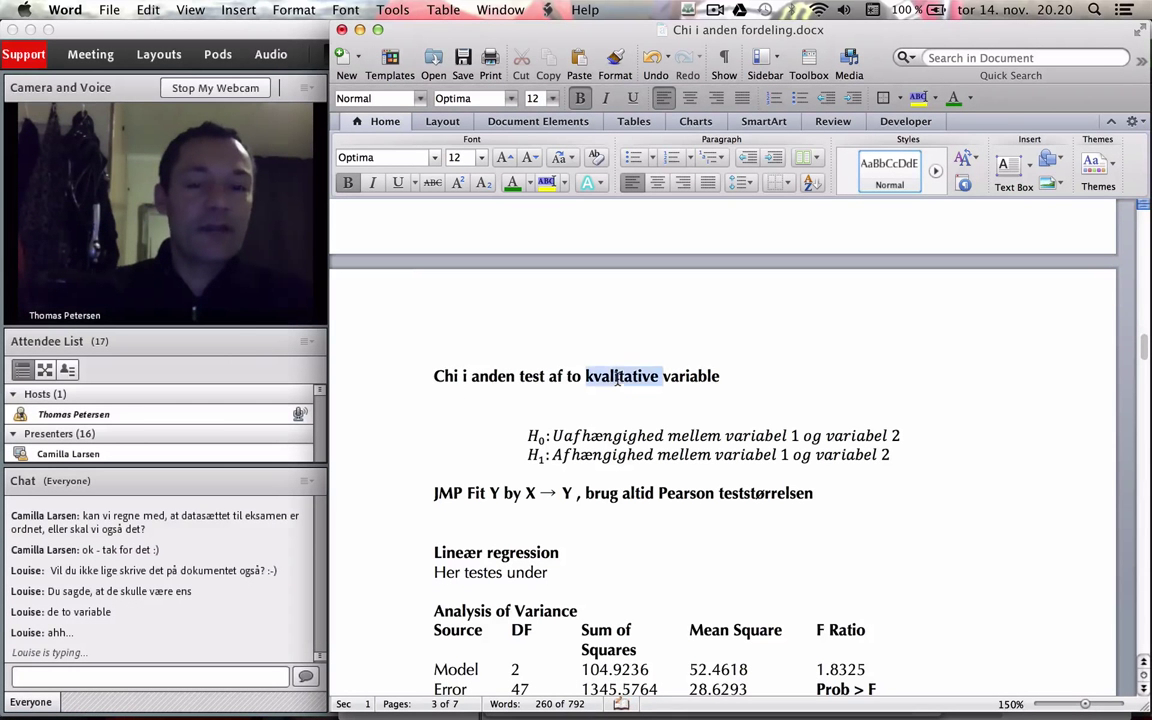
key("super+Tab")
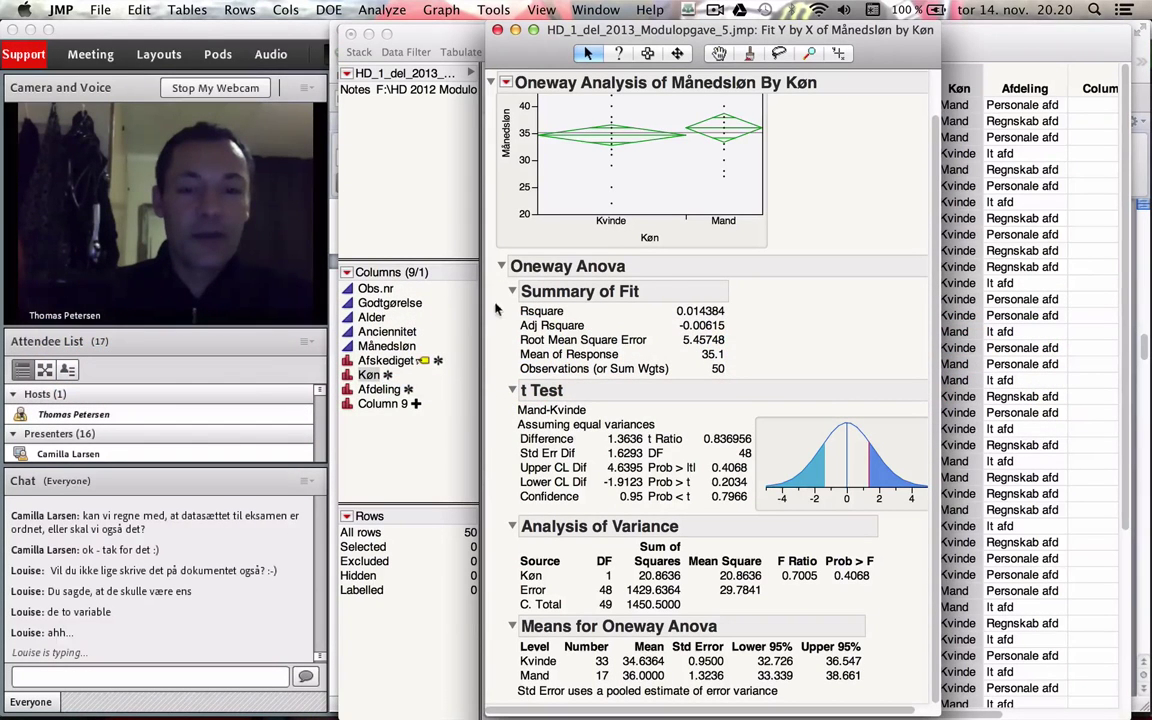
left_click(348, 375)
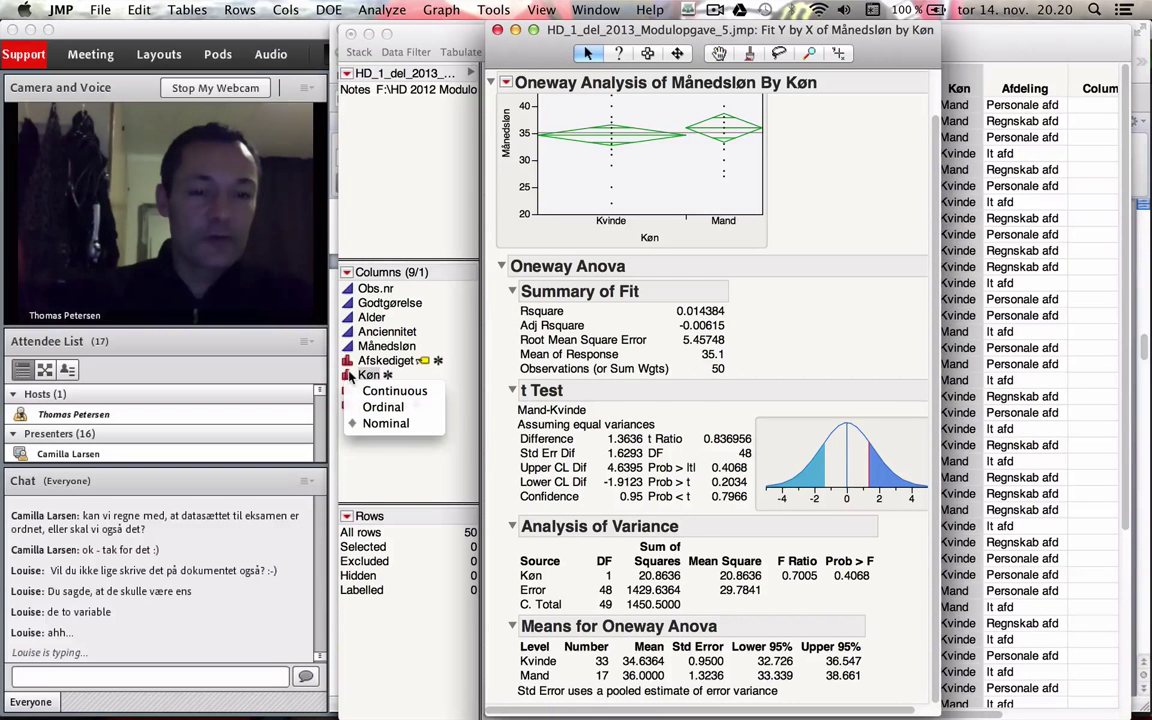
left_click(348, 375)
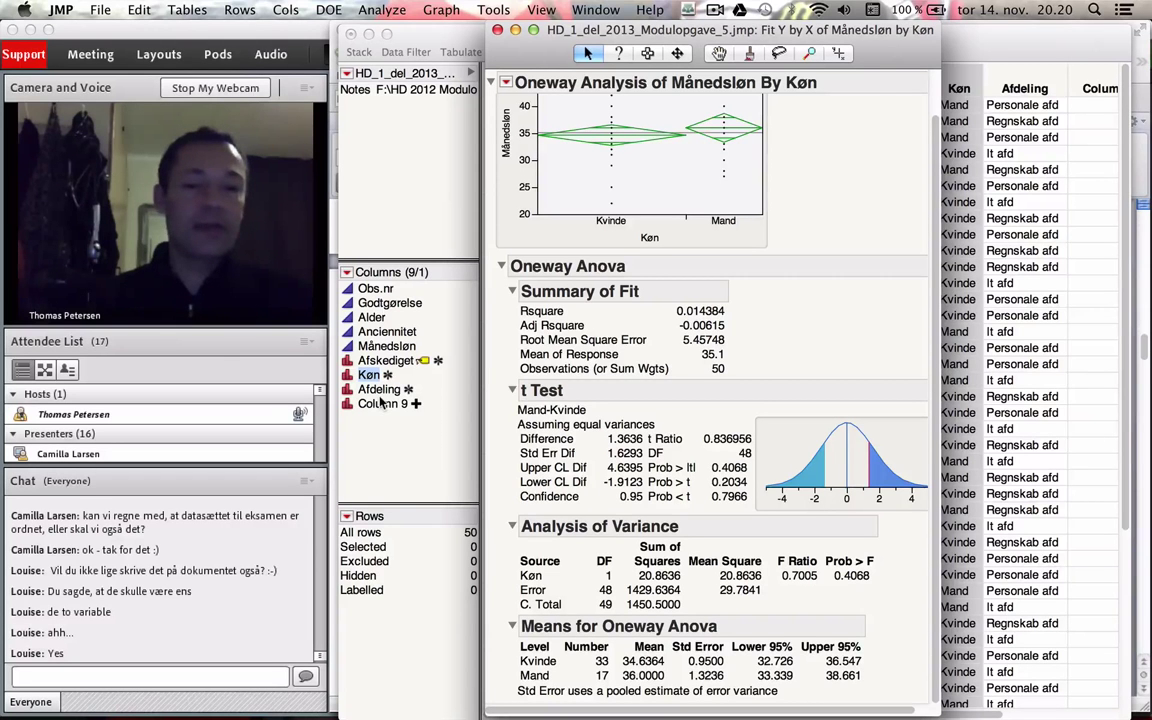
Switch to Word and replace the arrow and Y with a comma, giving "JMP Fit Y by X, brug altid Pearson teststørrelsen"
key("super+Tab")
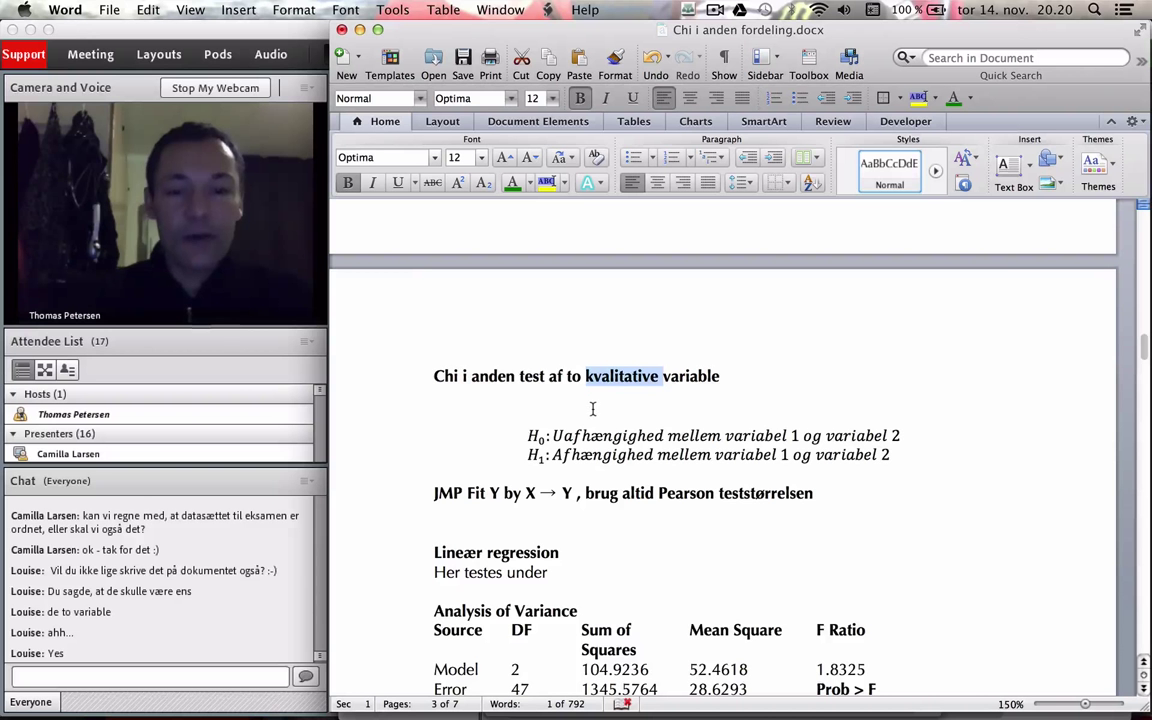
scroll(570, 401, "down", 1)
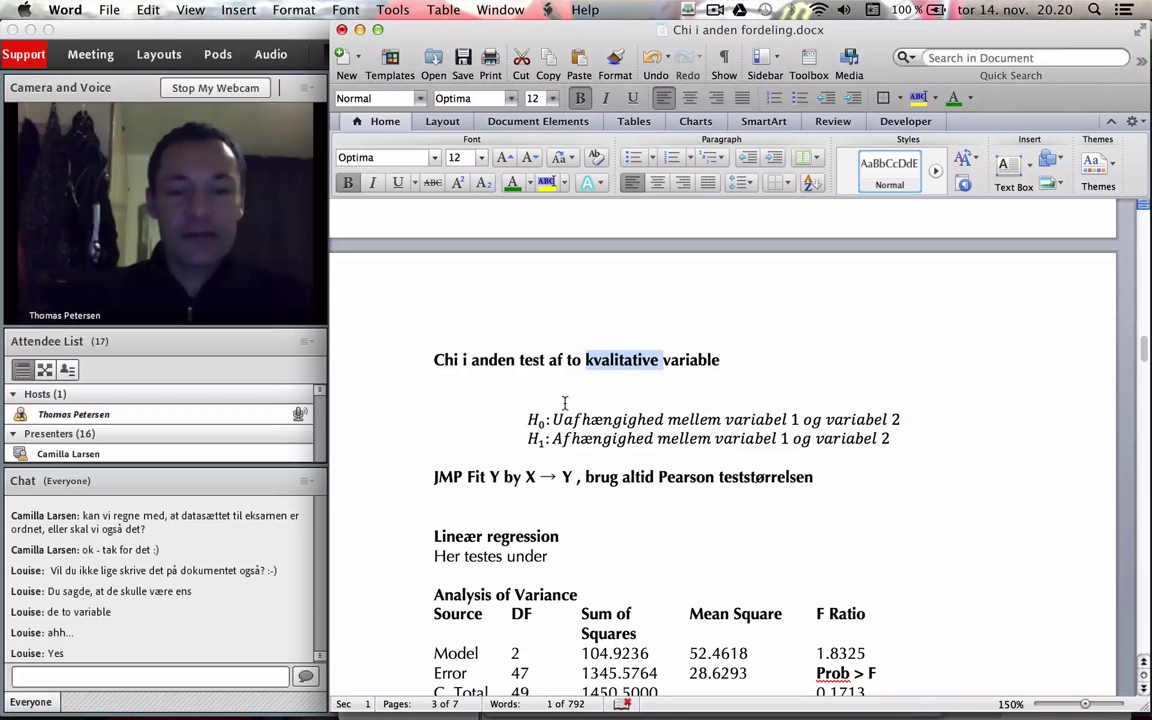
scroll(530, 420, "down", 5)
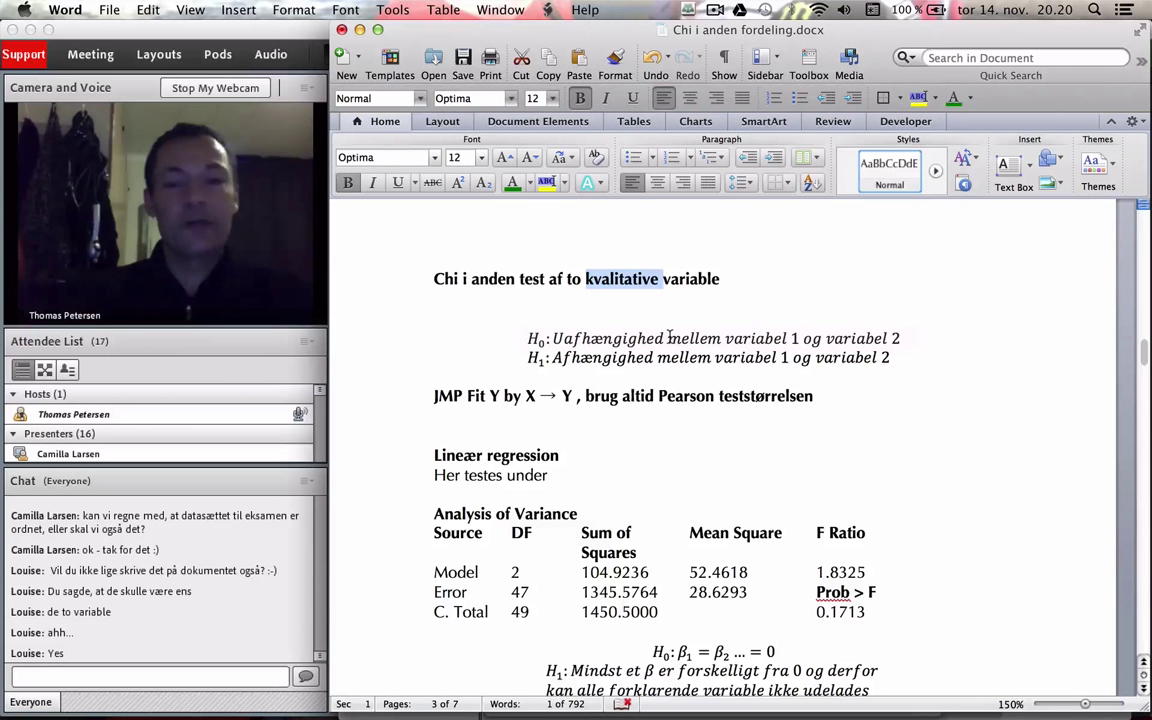
scroll(669, 340, "down", 1)
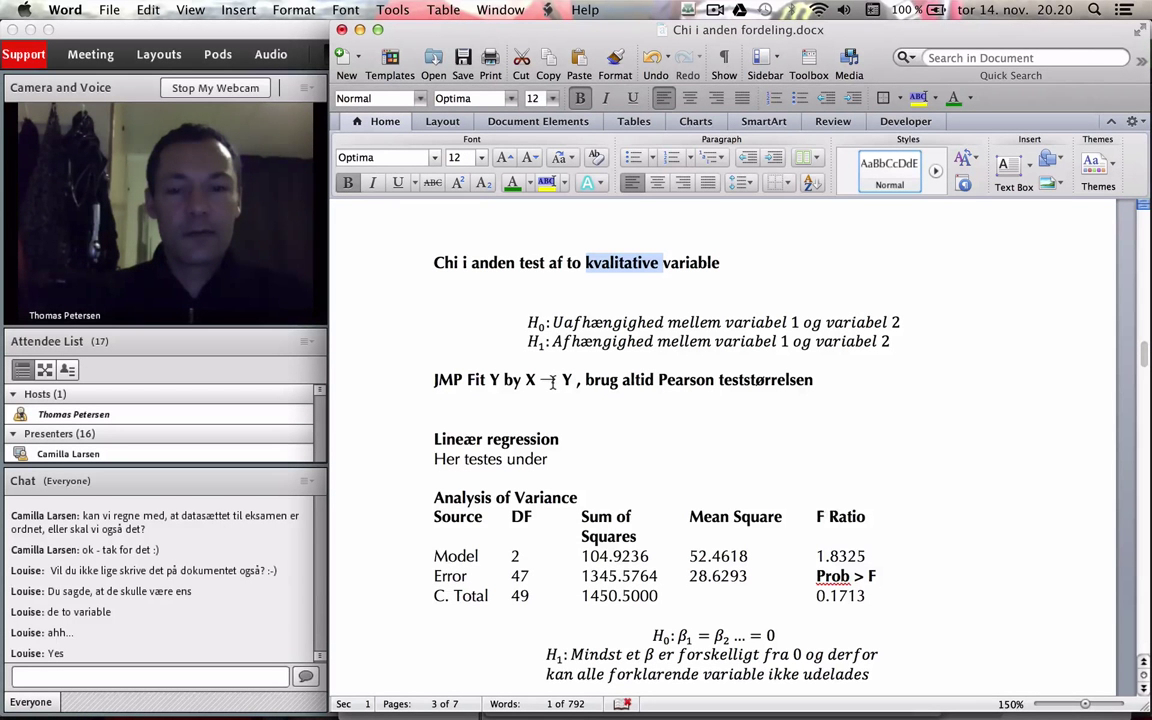
left_click(572, 379)
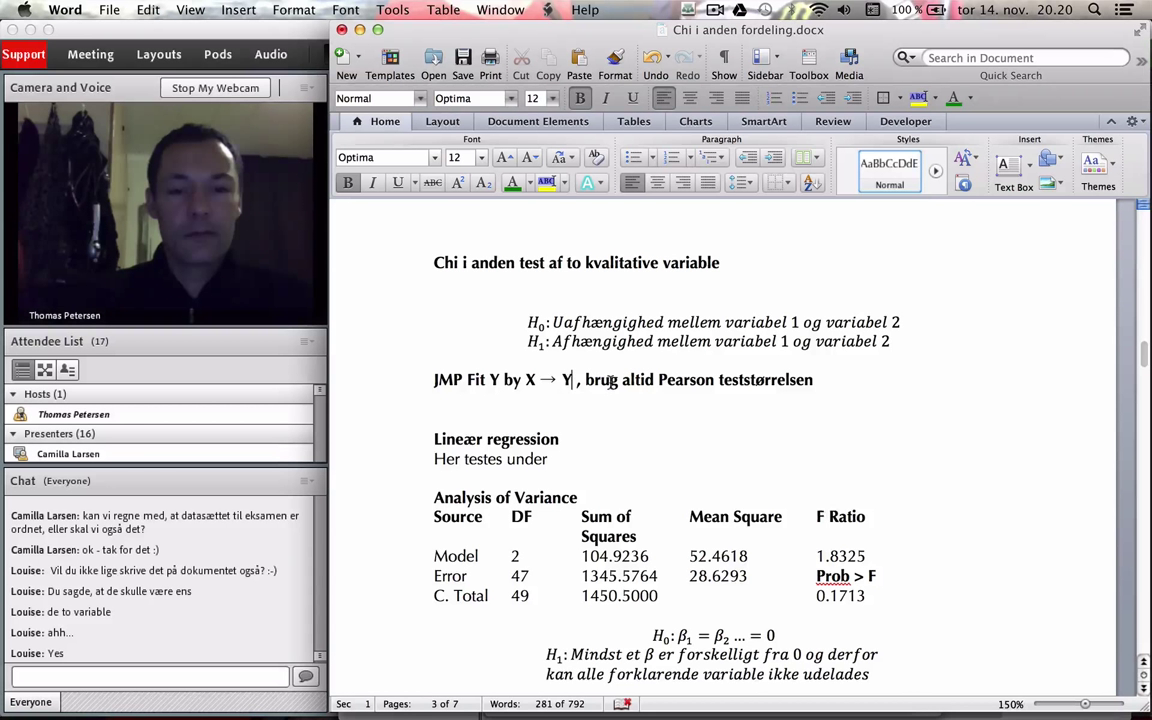
key("BackSpace")
key("BackSpace")
key("BackSpace")
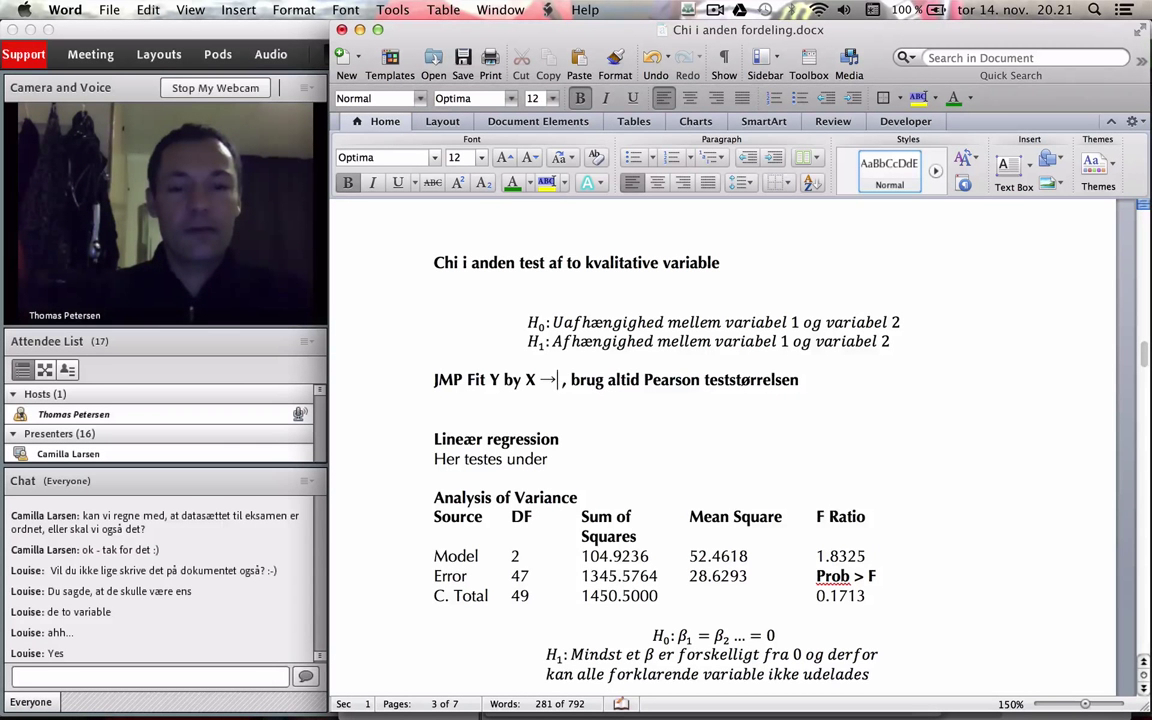
key("BackSpace")
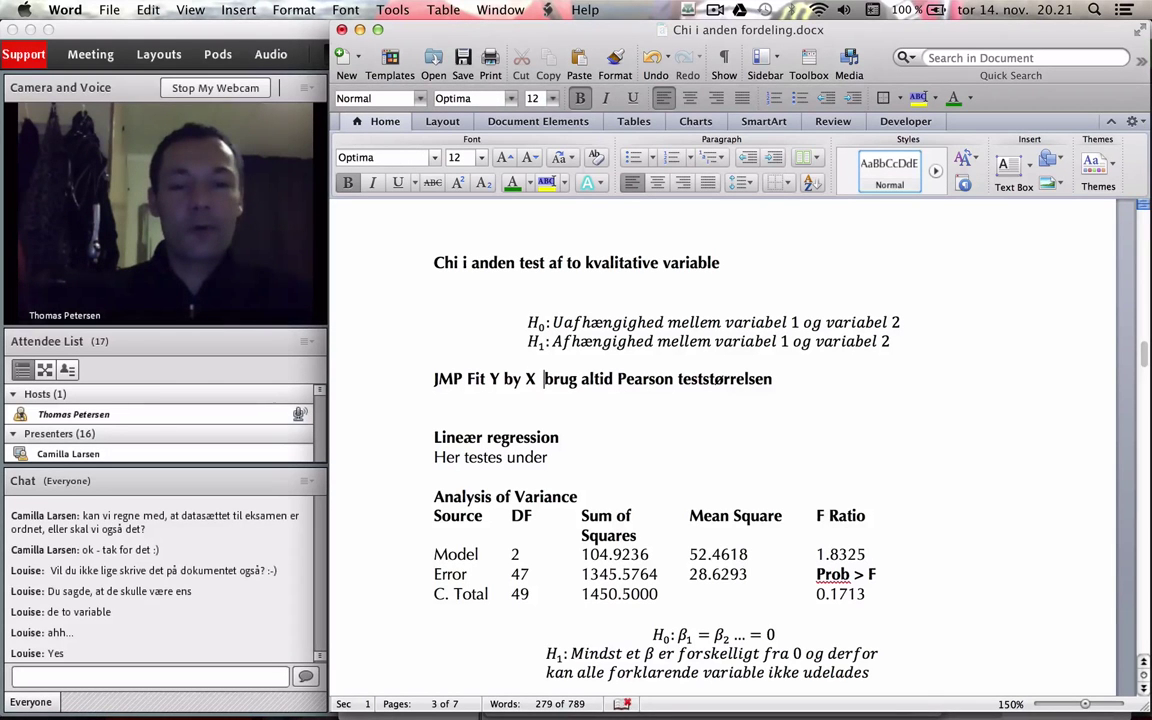
type(",")
Switch to JMP and run Fit Y by X from the data table with Køn as Y response and Afdeling as X factor
key("super+Tab")
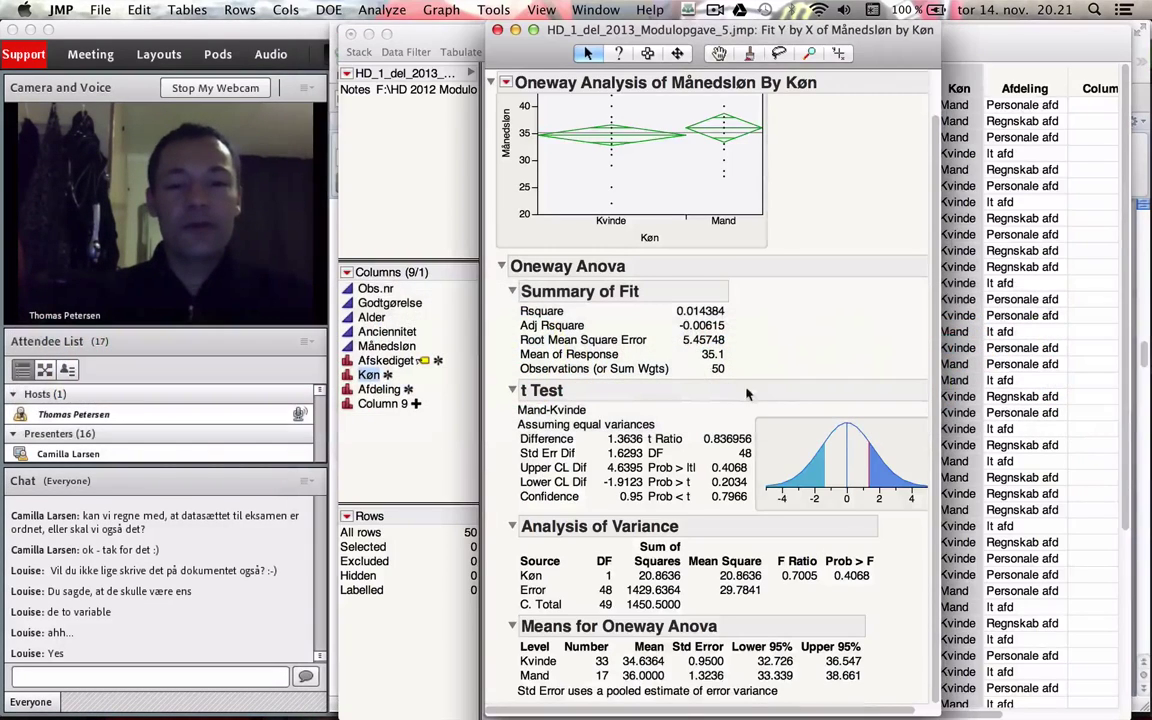
left_click(452, 32)
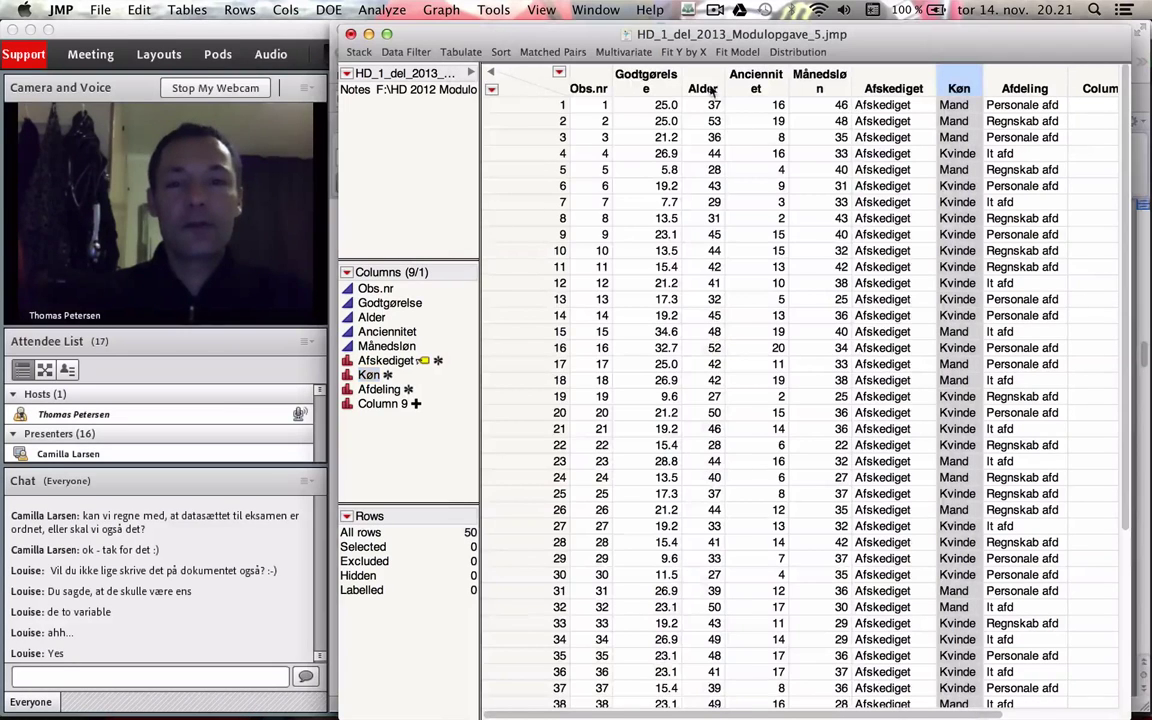
left_click(683, 51)
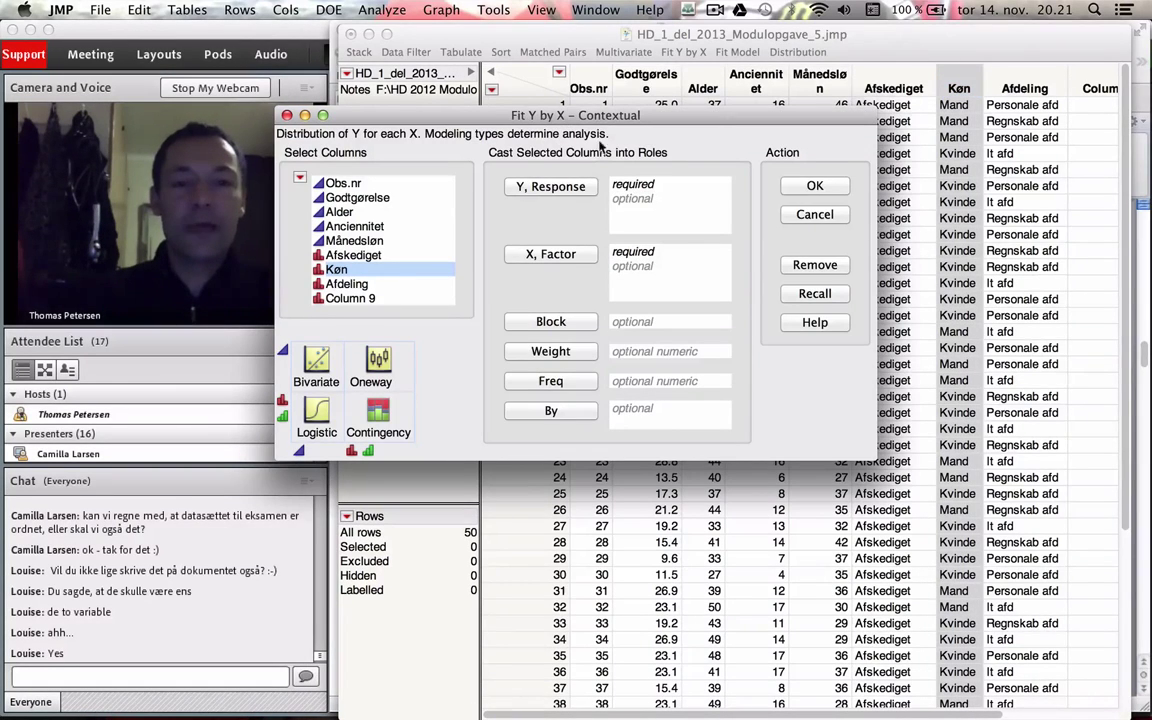
left_click_drag(624, 119, 764, 72)
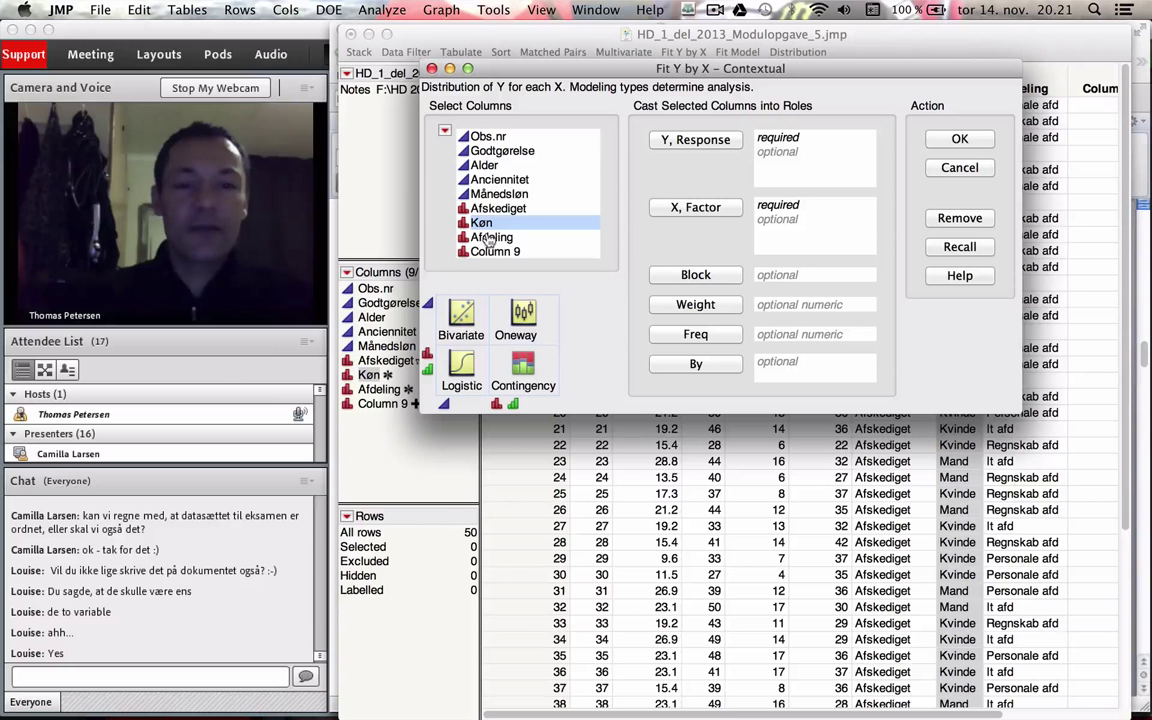
left_click_drag(491, 227, 775, 140)
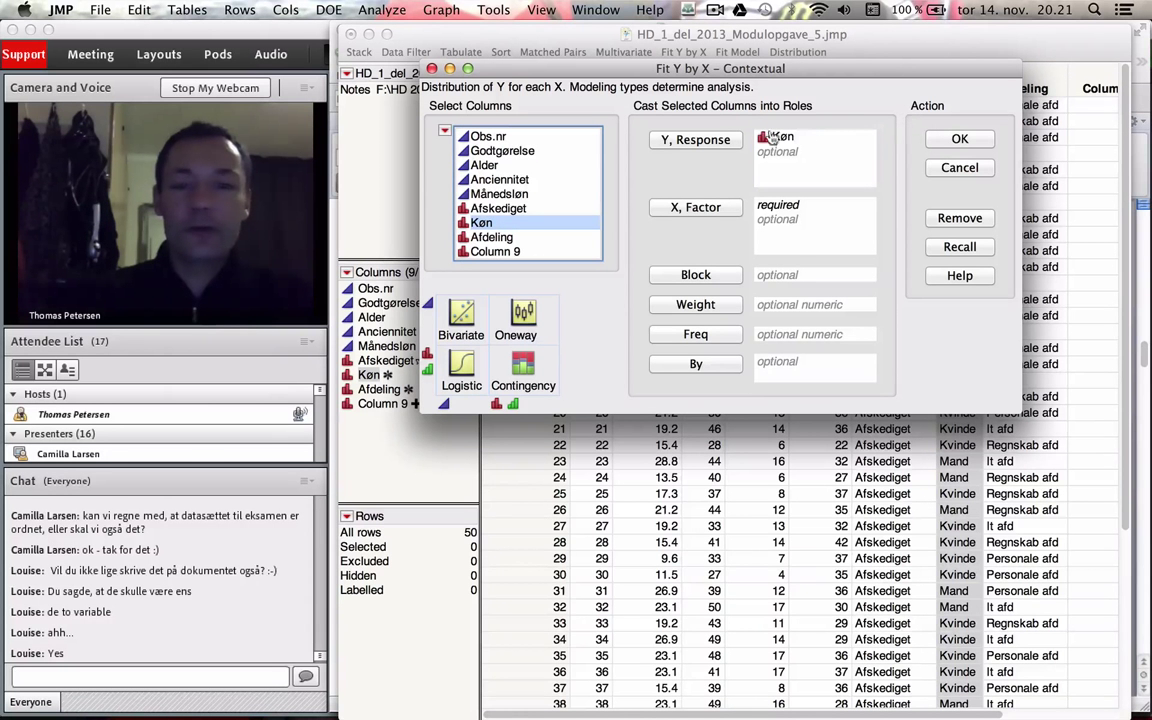
left_click(511, 237)
left_click_drag(511, 237, 805, 210)
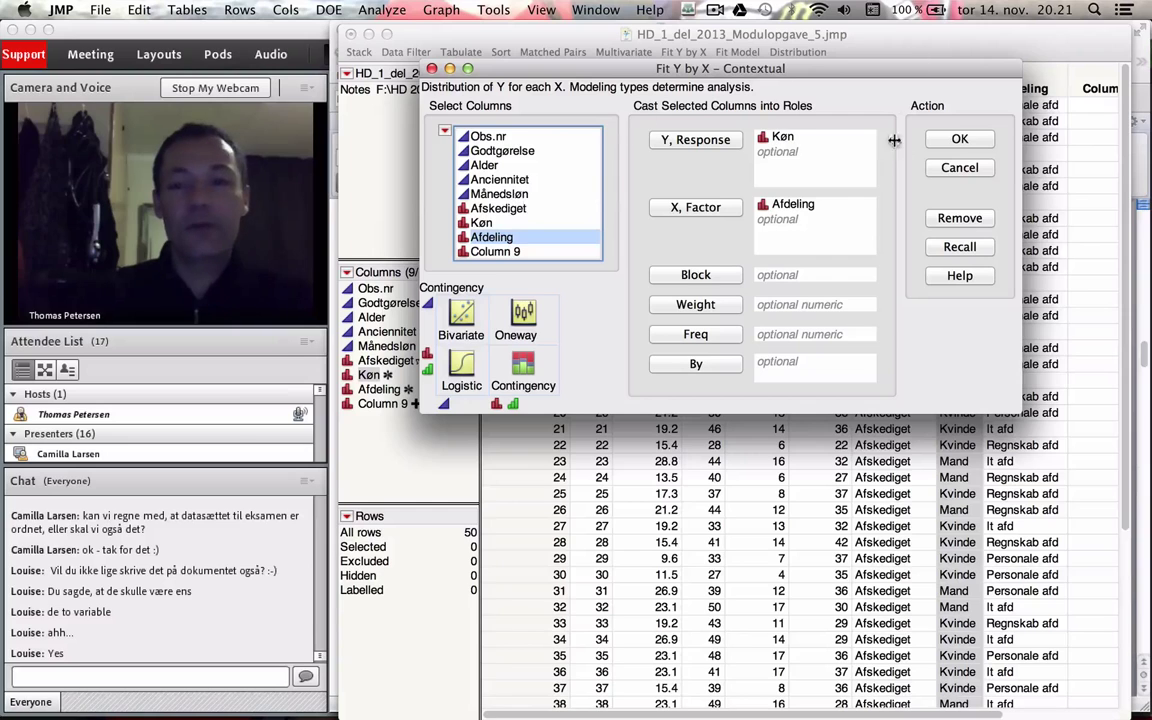
left_click(960, 140)
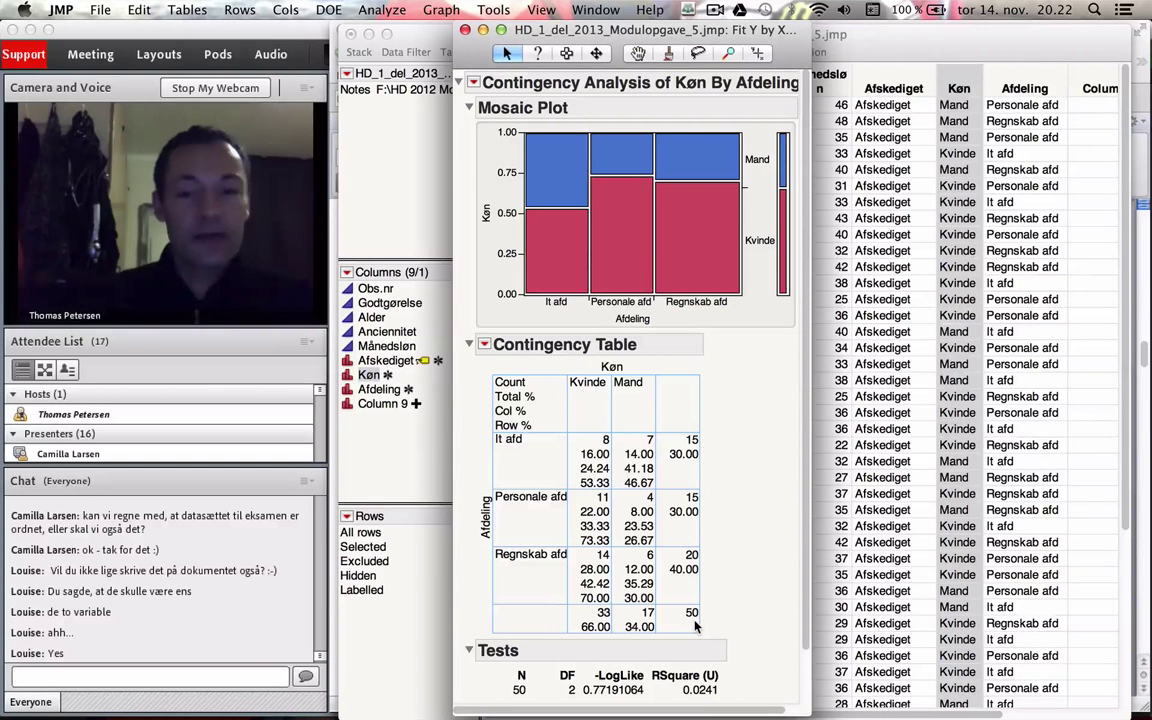
Calculate 8/50 in Spotlight to check the Total % of women in It afd in the contingency table
key("super+space")
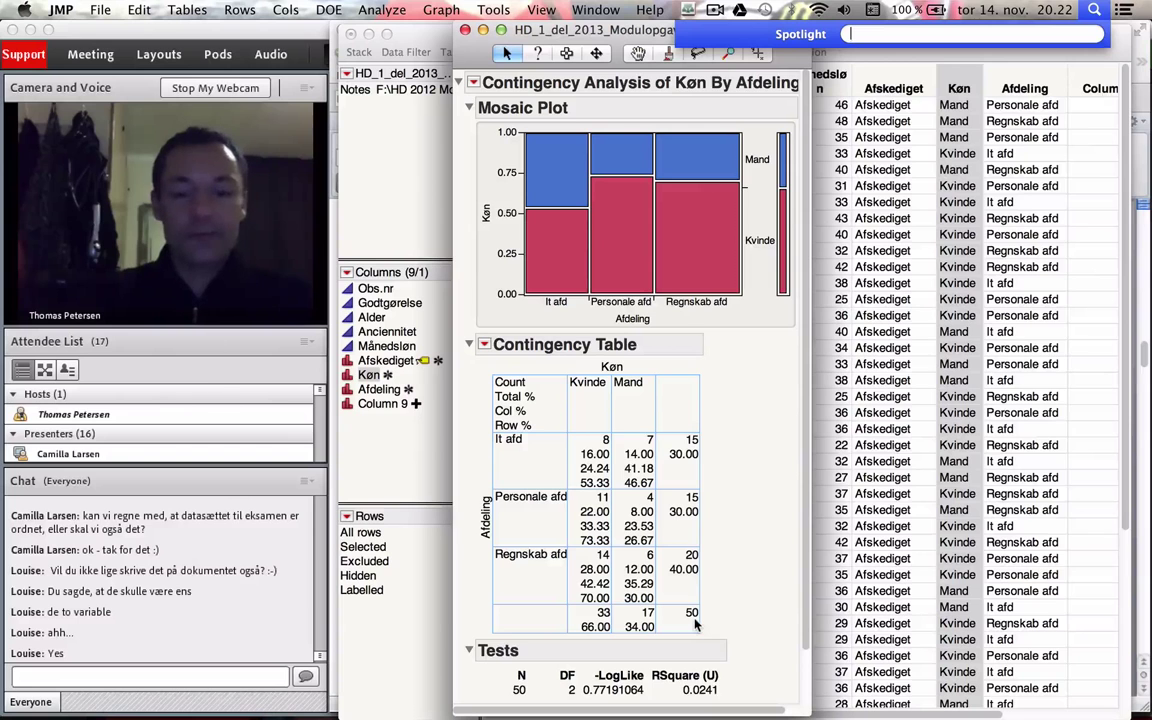
type("8/5")
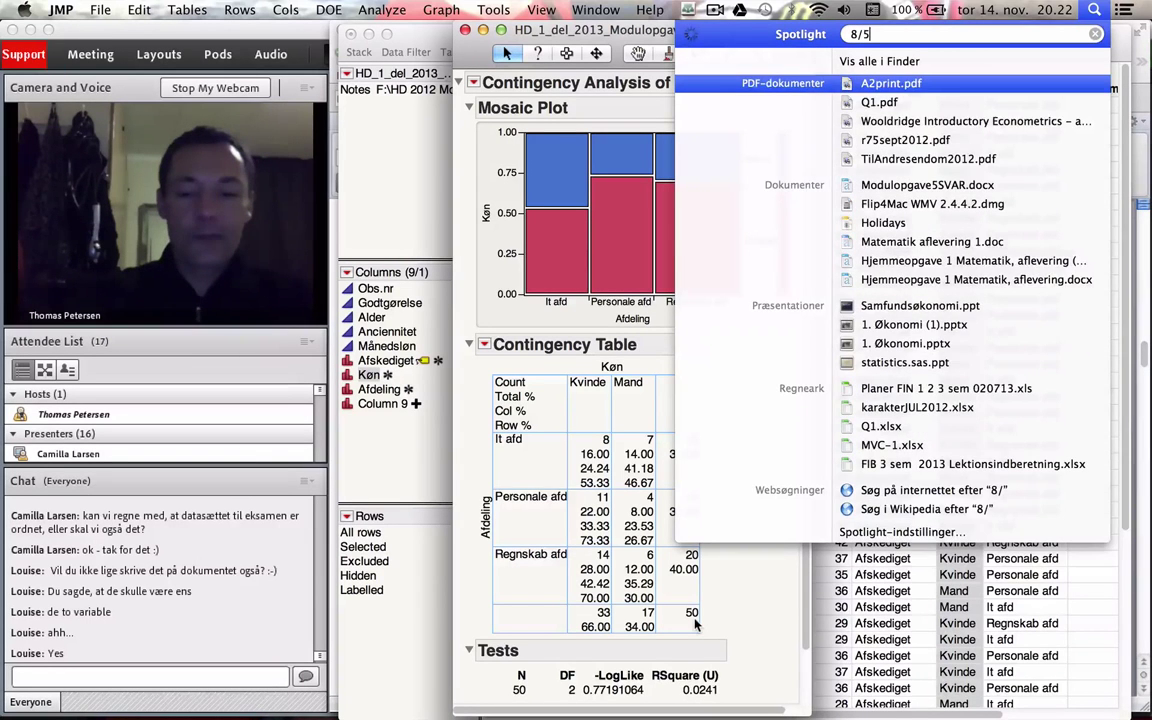
type("0")
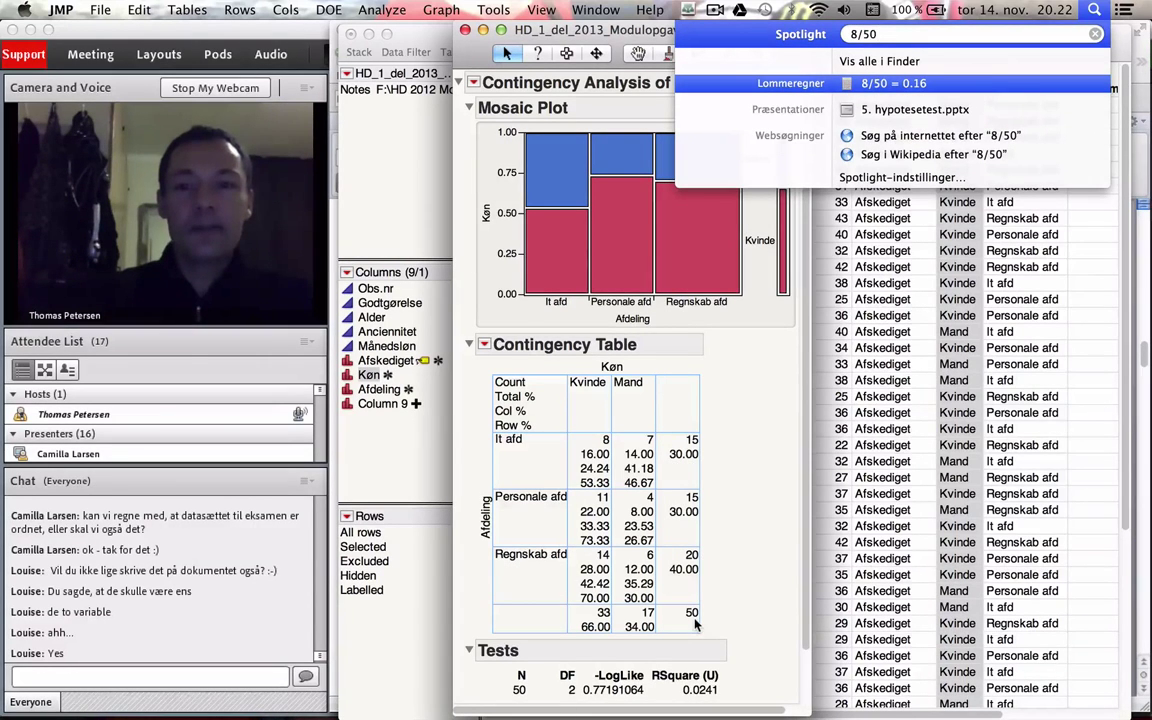
left_click(598, 468)
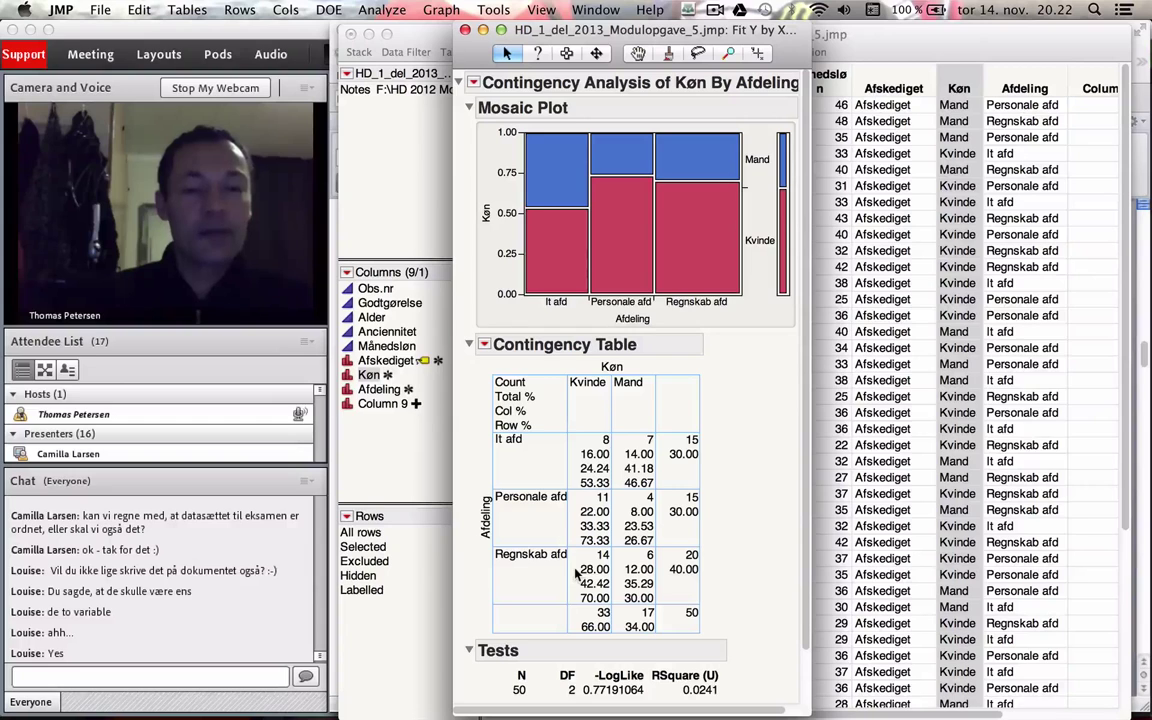
Switch to Word and insert the equation P(it afd|kvinde) below the "JMP Fit Y by X" line
key("super+Tab")
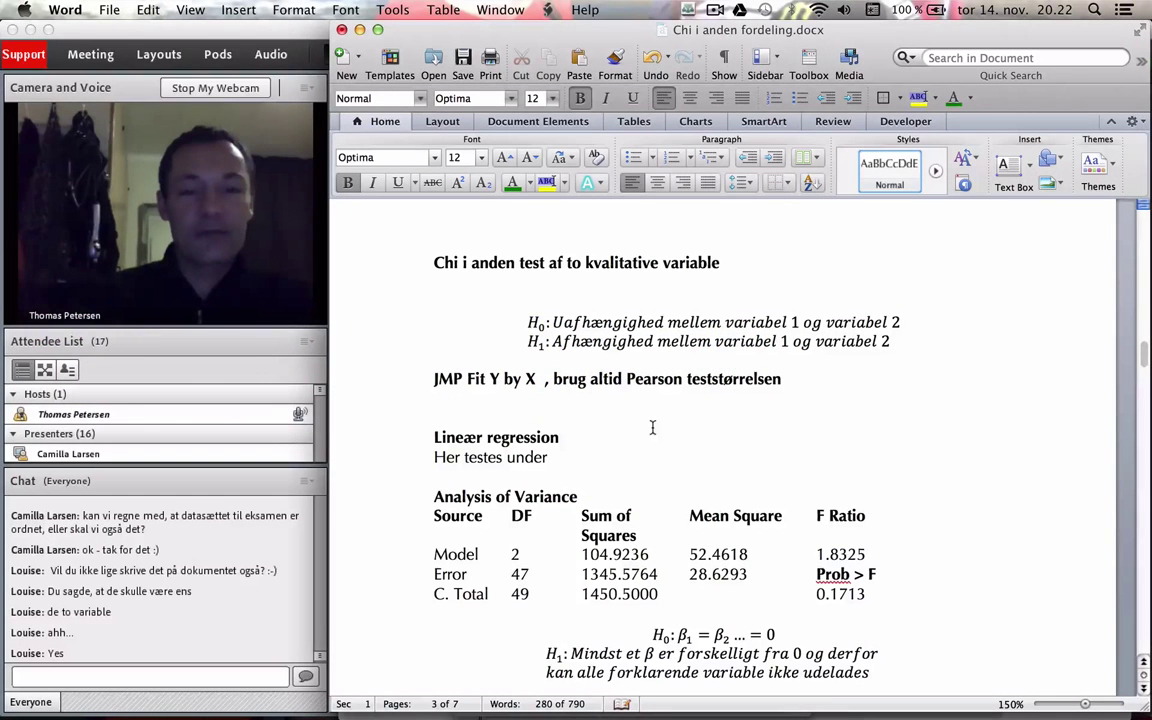
left_click(645, 400)
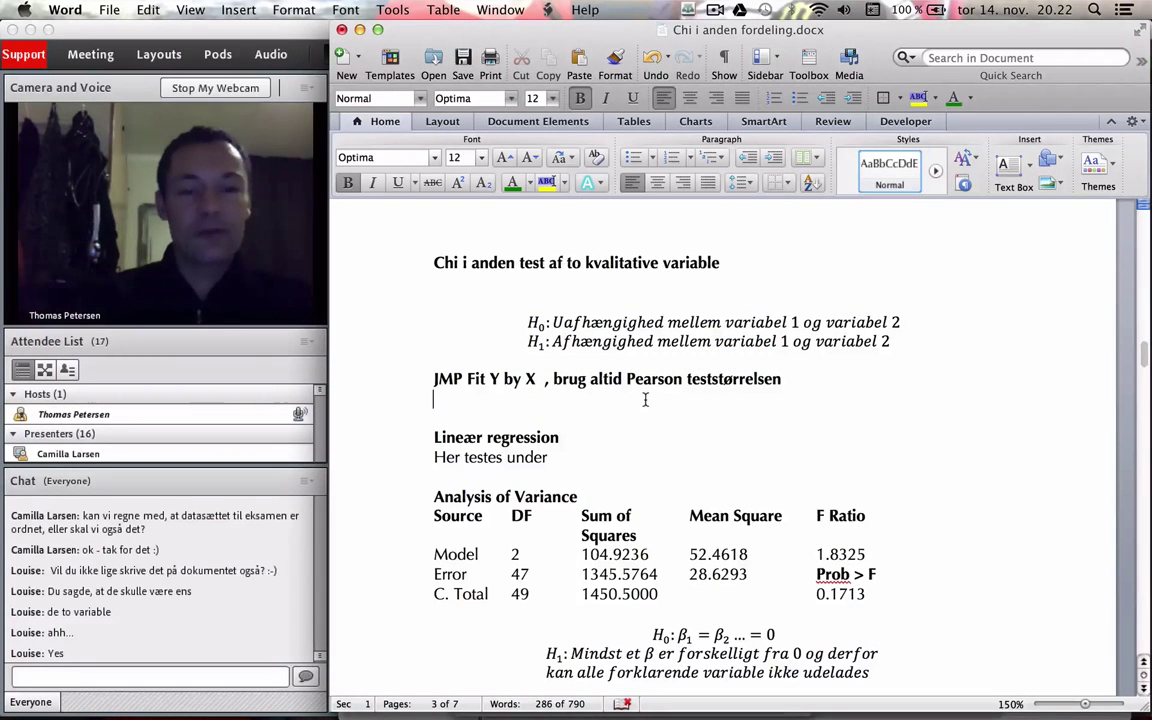
key("ctrl+equal")
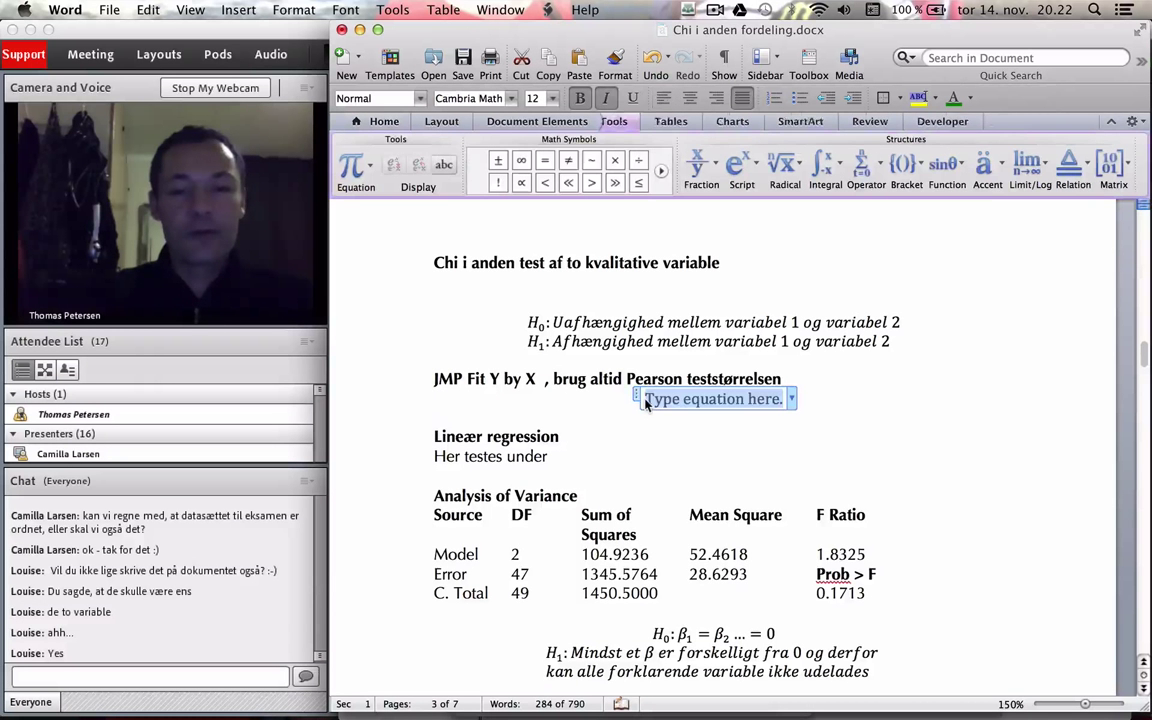
type("P(")
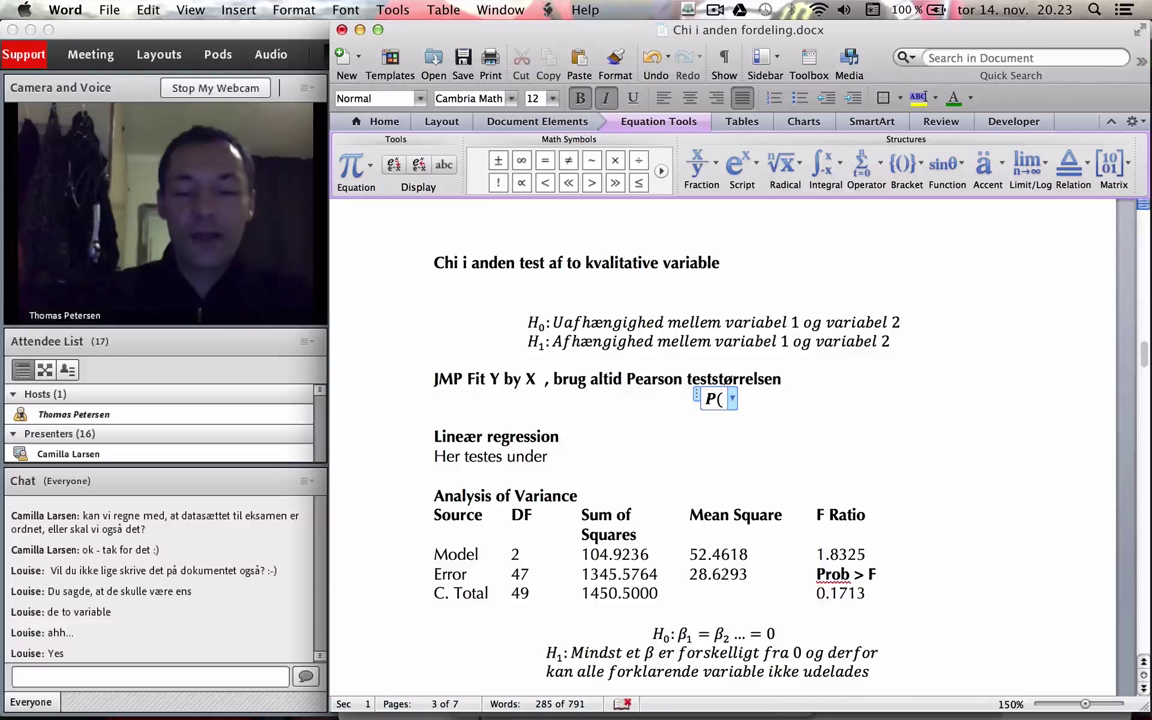
type("kvi")
key("BackSpace")
key("BackSpace")
key("BackSpace")
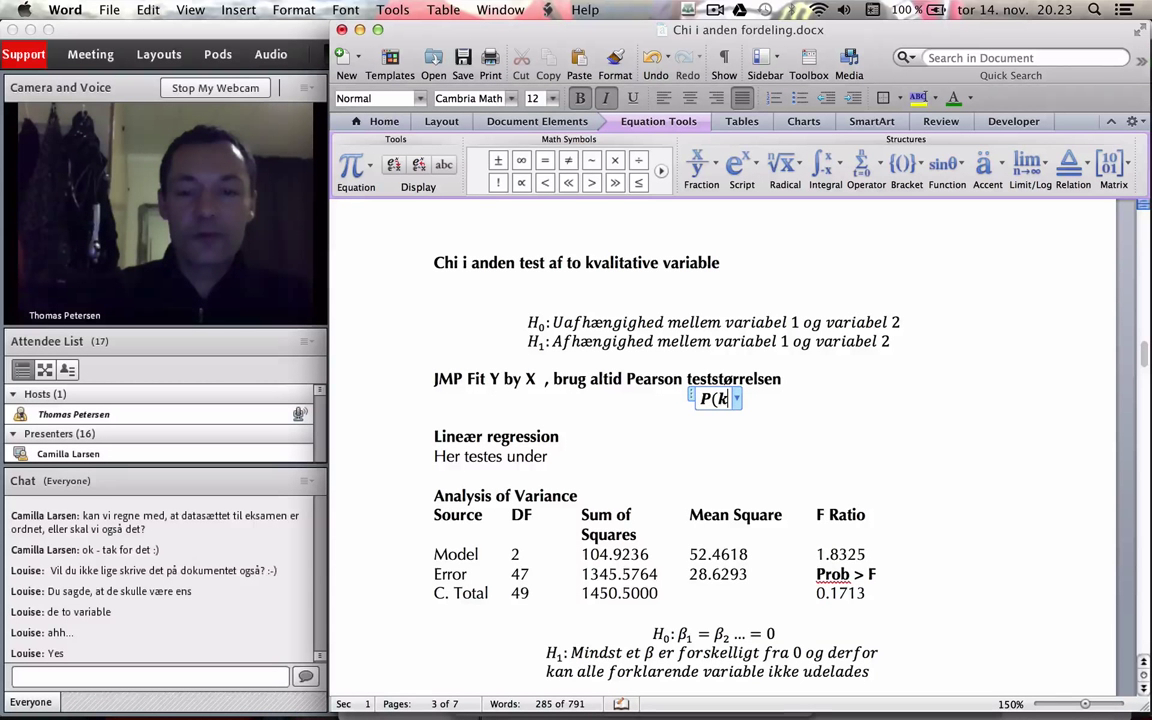
type("it afd")
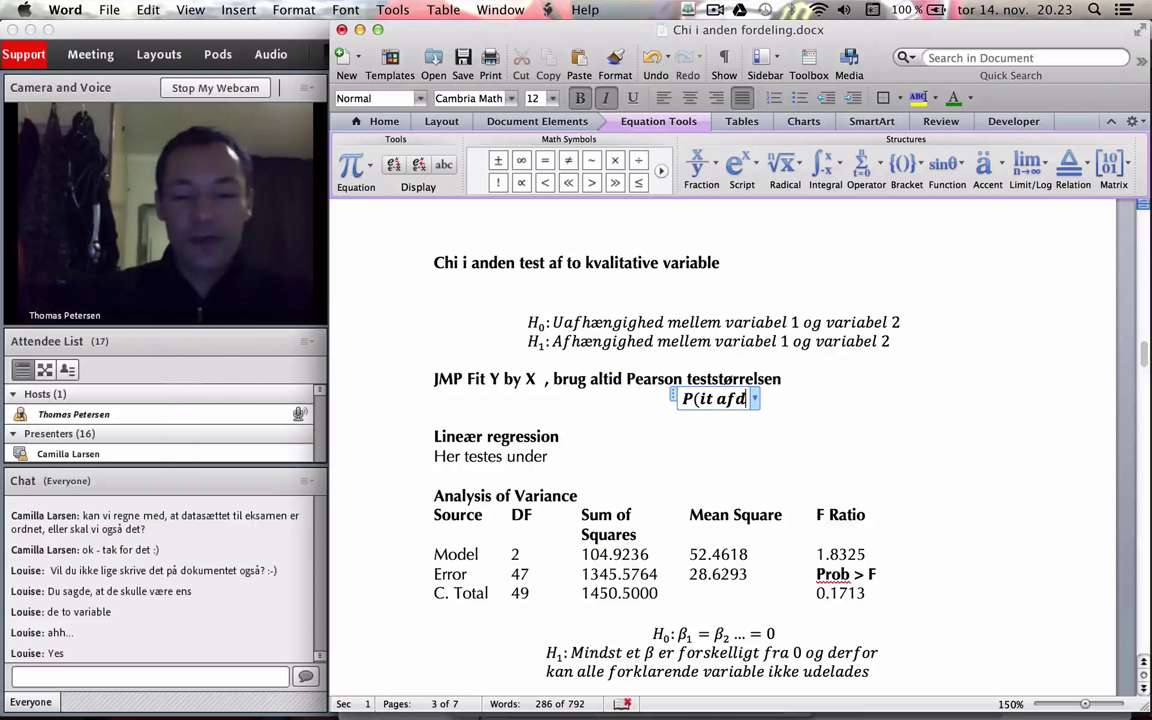
type("|")
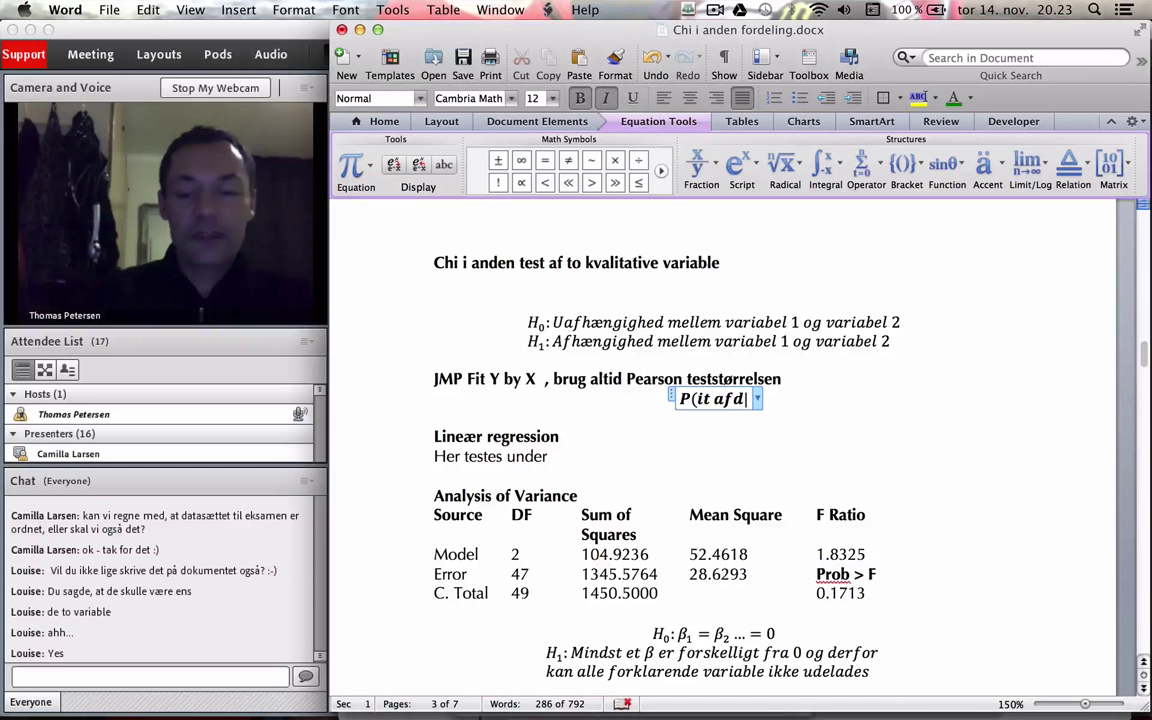
type("kvinde")
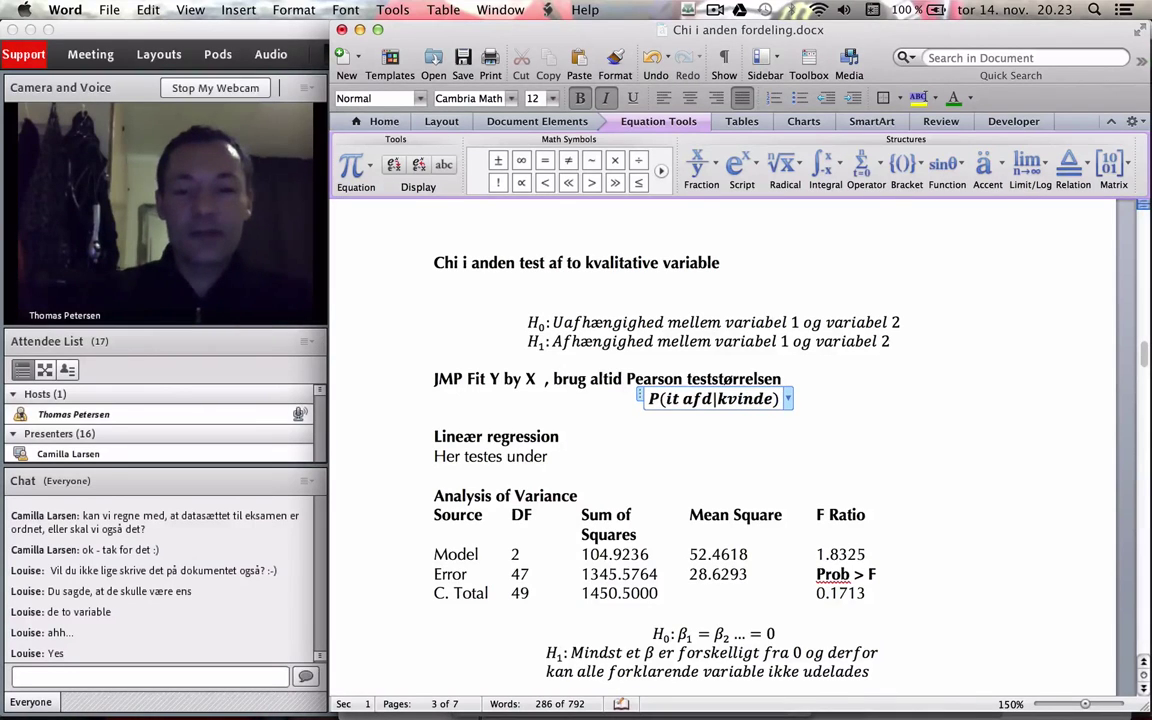
Switch to JMP and calculate 8/33 in Spotlight to check the Col % of women in It afd
key("super+Tab")
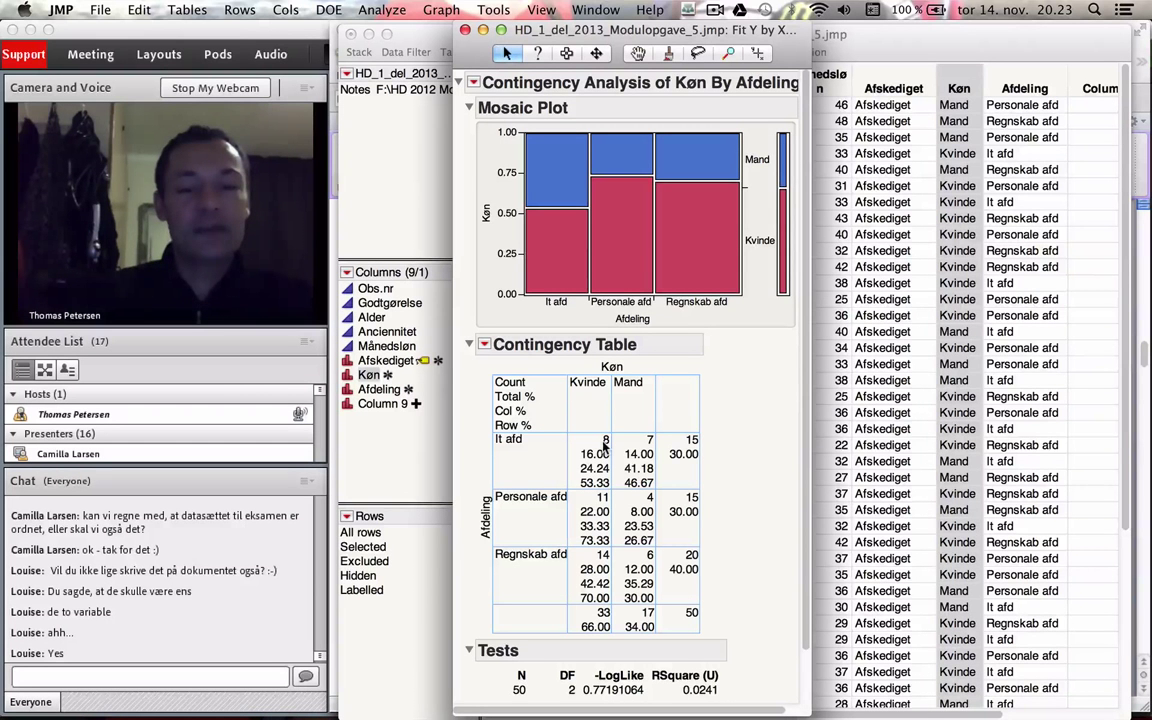
key("super+space")
type("8/50")
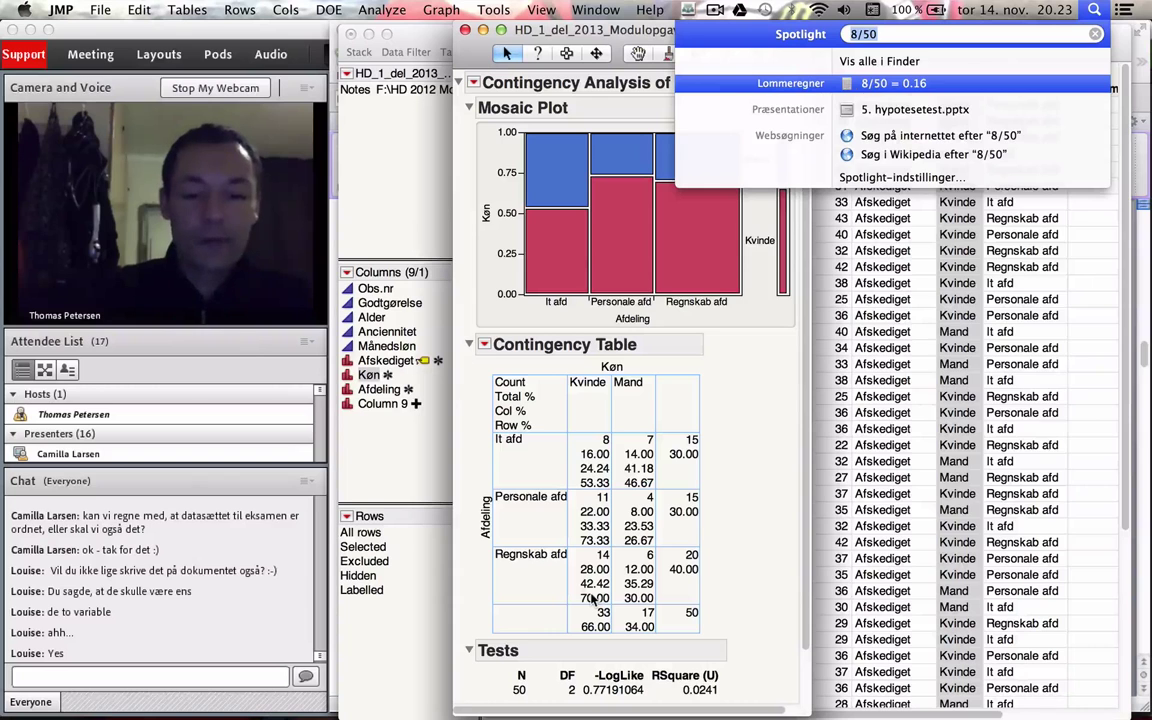
key("BackSpace")
key("BackSpace")
key("BackSpace")
type("/")
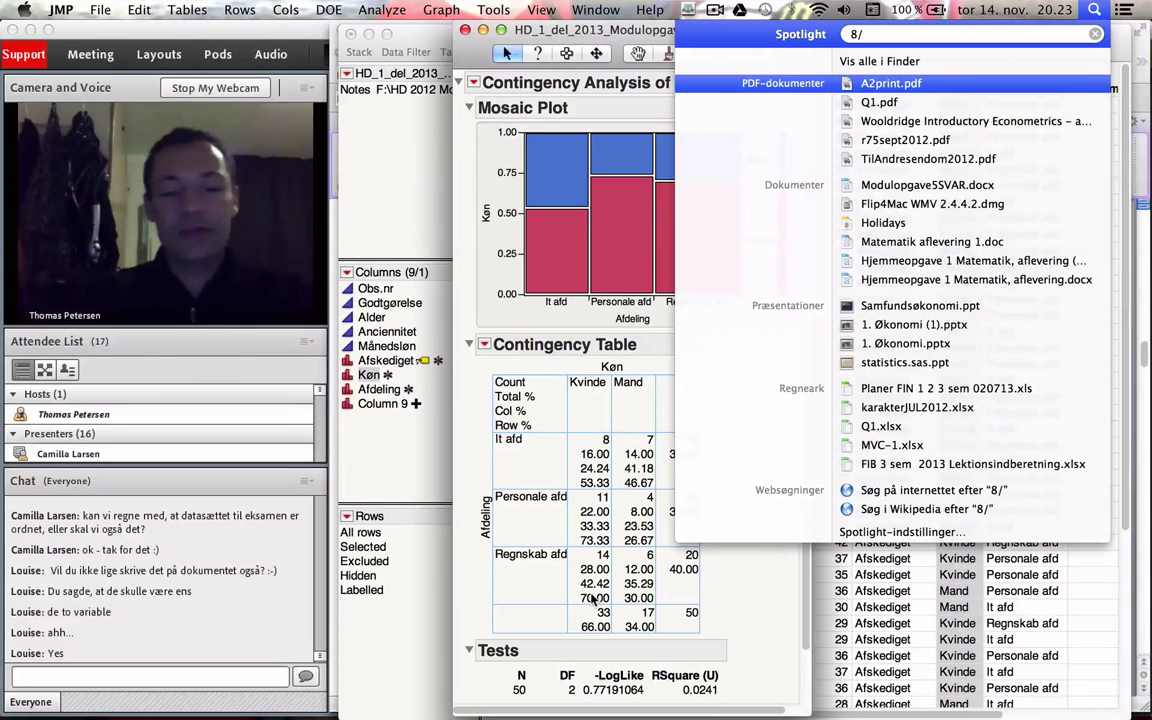
type("33")
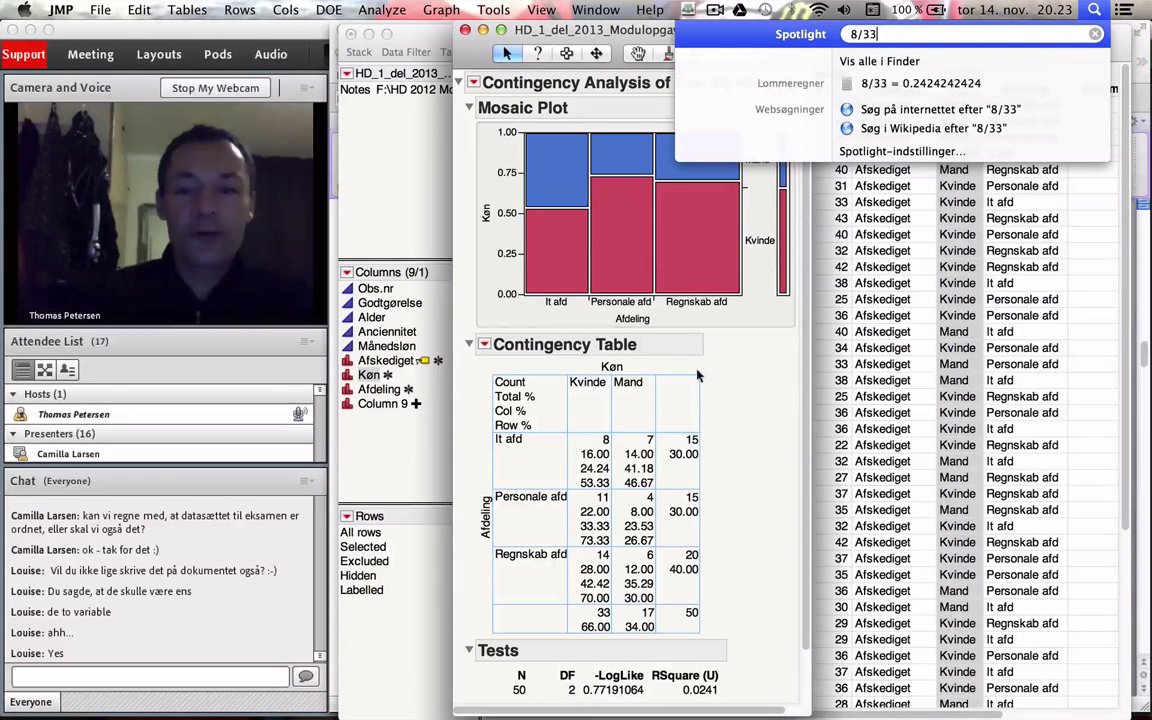
left_click(605, 468)
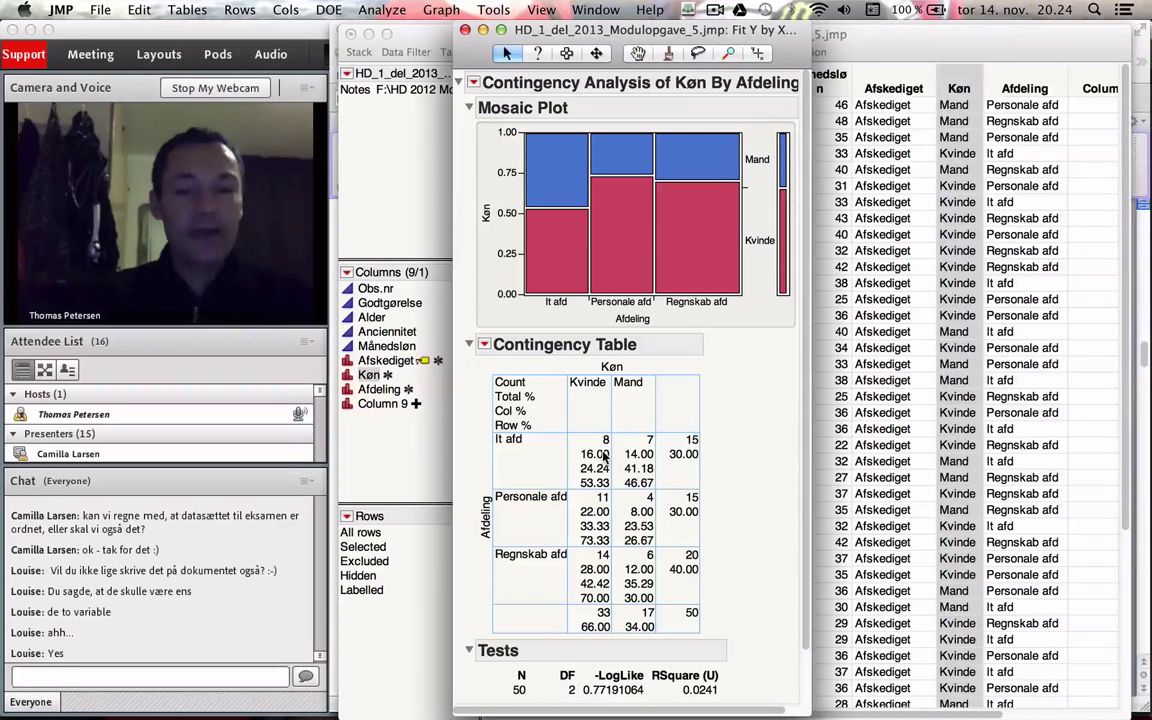
Calculate 8/15 in Spotlight to check the Row % of It afd women, moving the report clear of the results
key("super+space")
type("8/33")
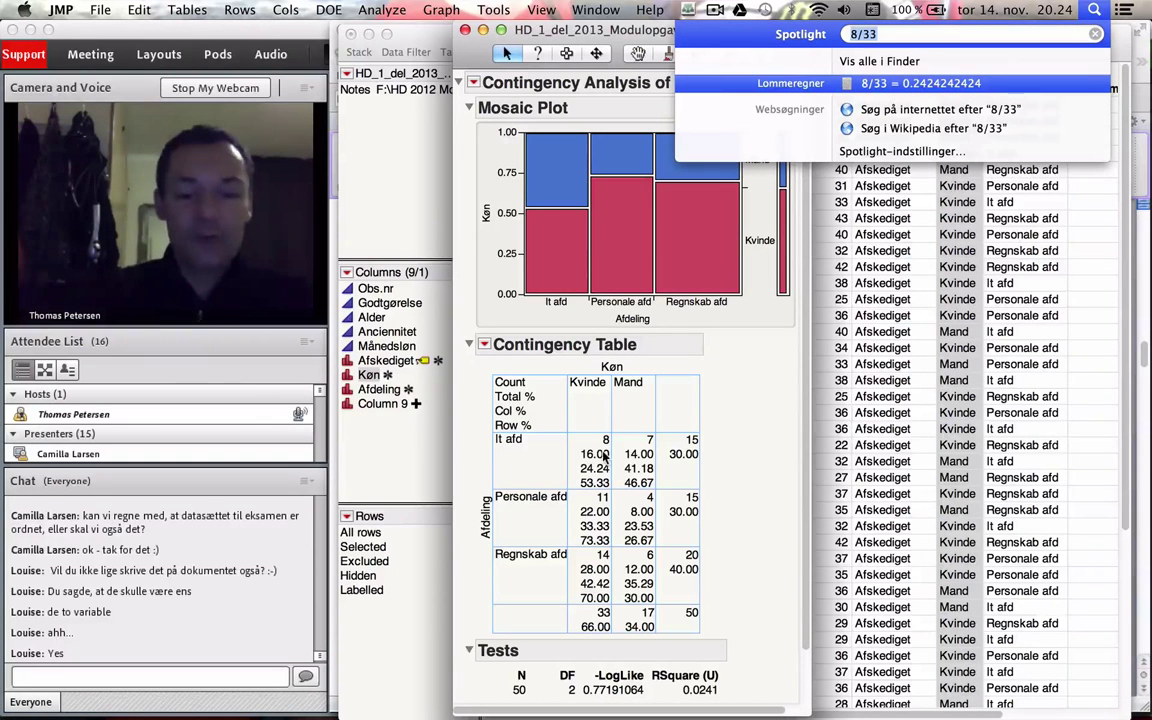
type("8")
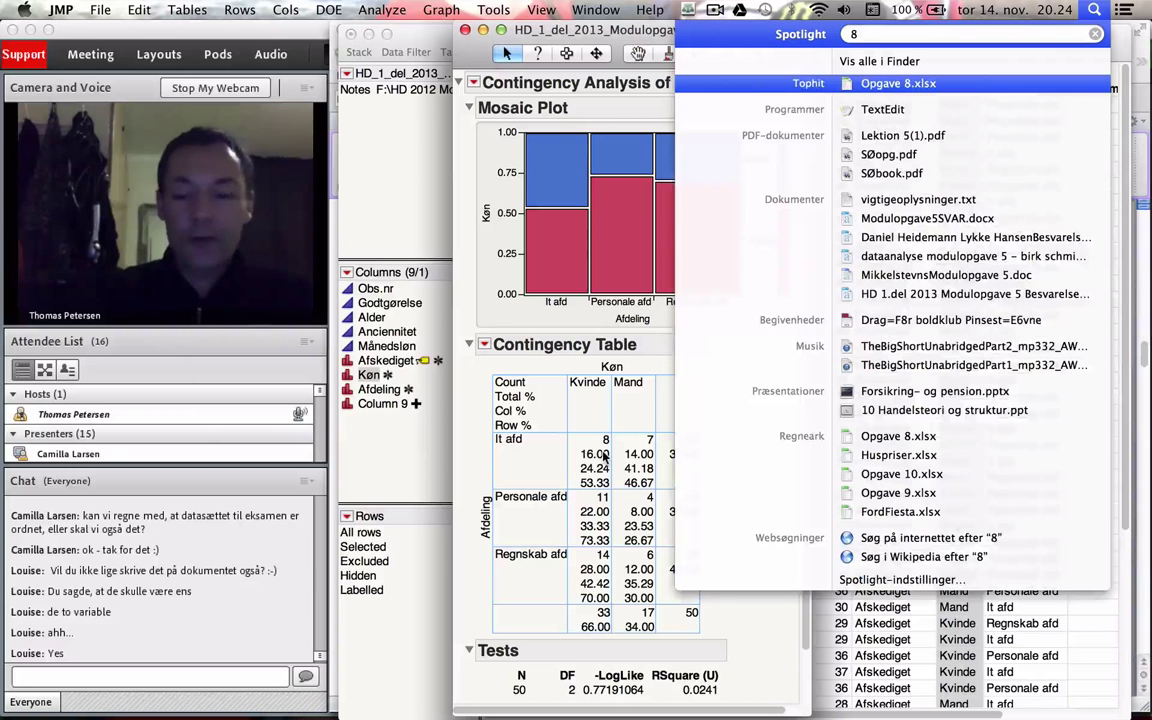
type("/")
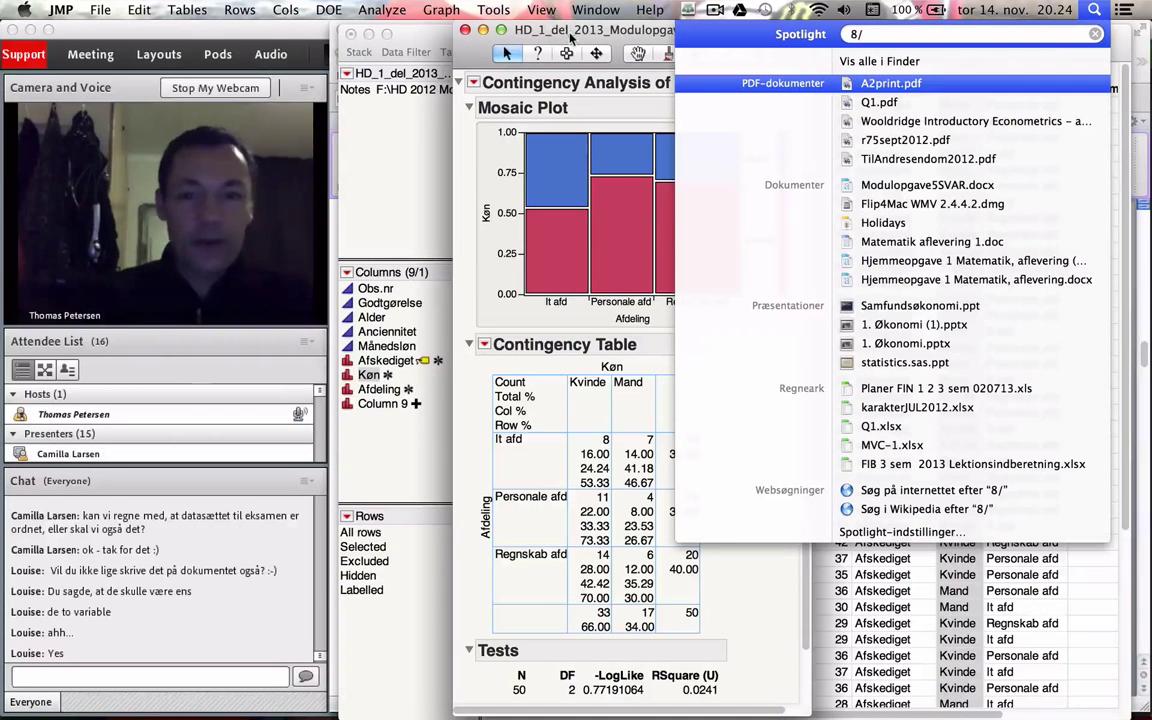
left_click_drag(514, 38, 494, 37)
key("super+space")
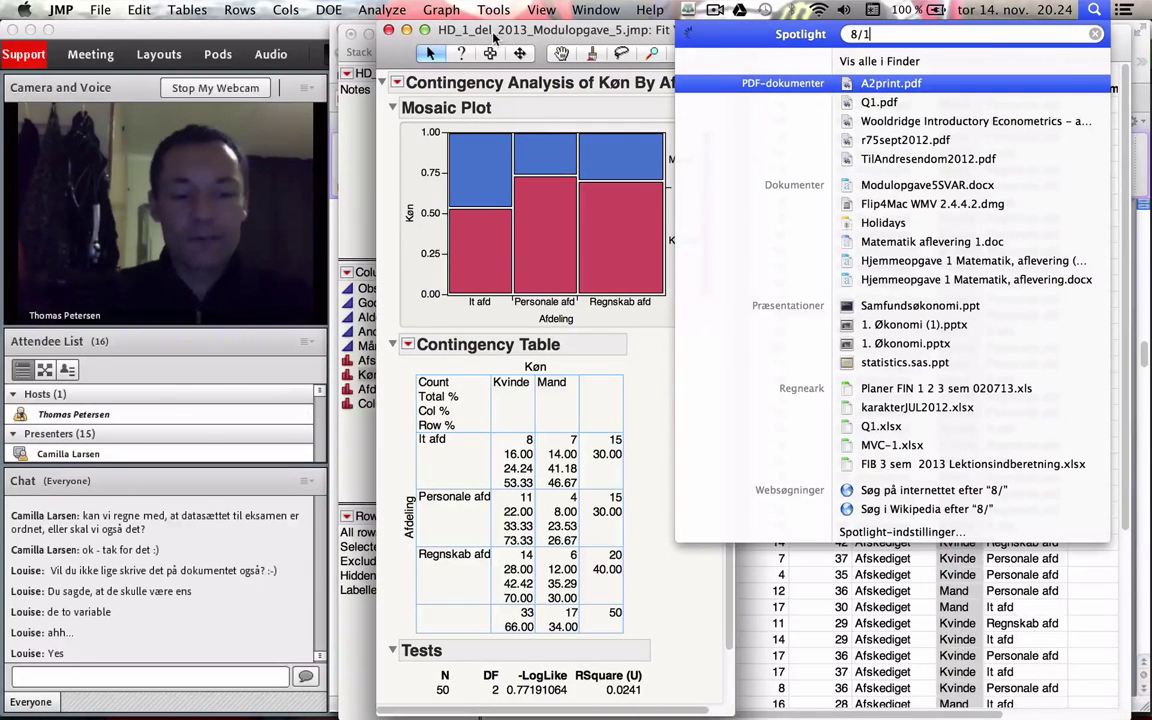
type("15")
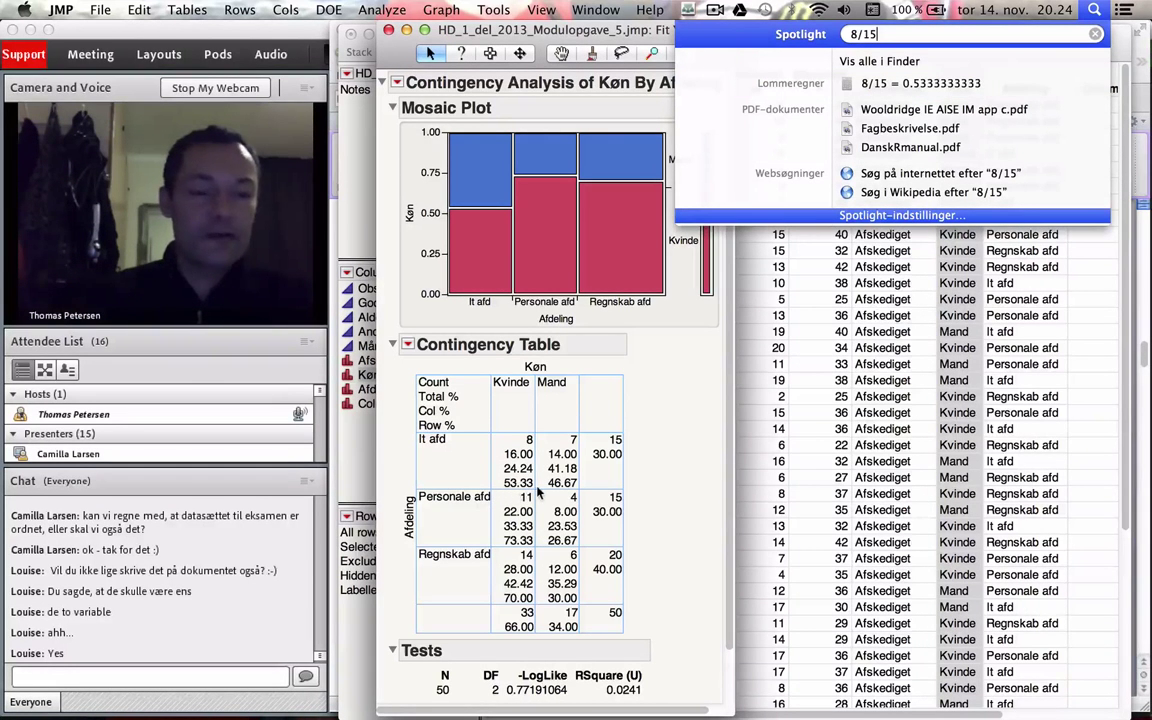
left_click(601, 394)
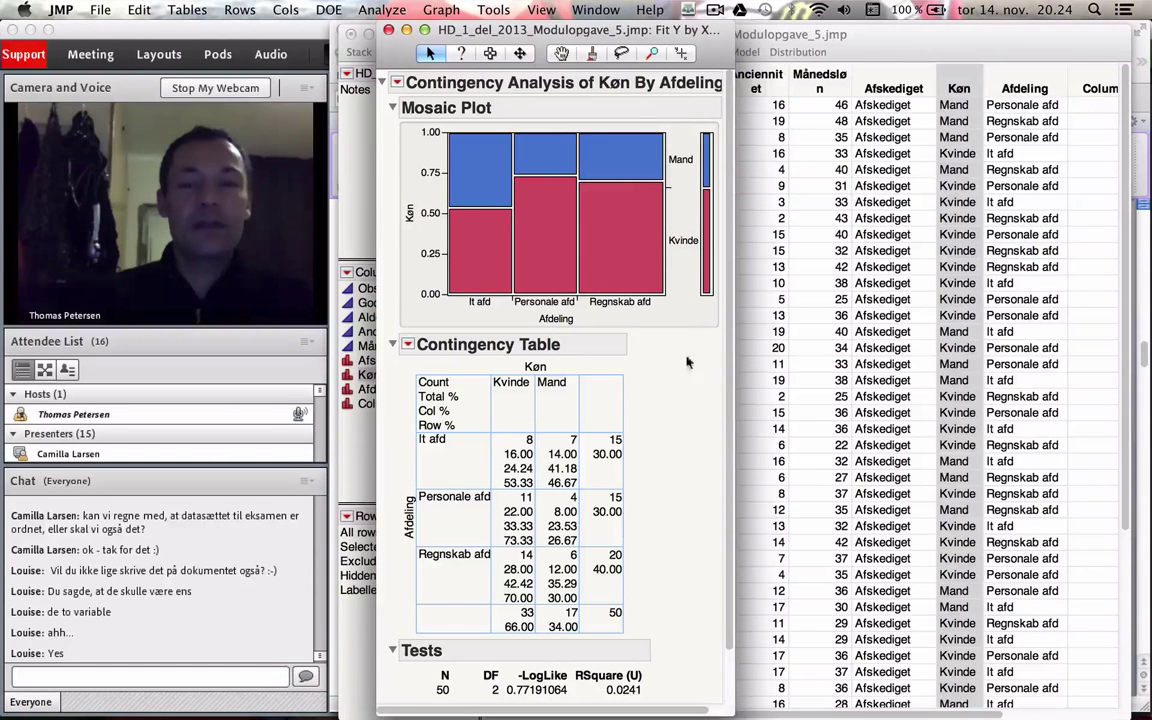
Reposition the report and show only Count and Expected in the contingency table, hiding Total %, Col % and Row %
left_click_drag(618, 30, 852, 10)
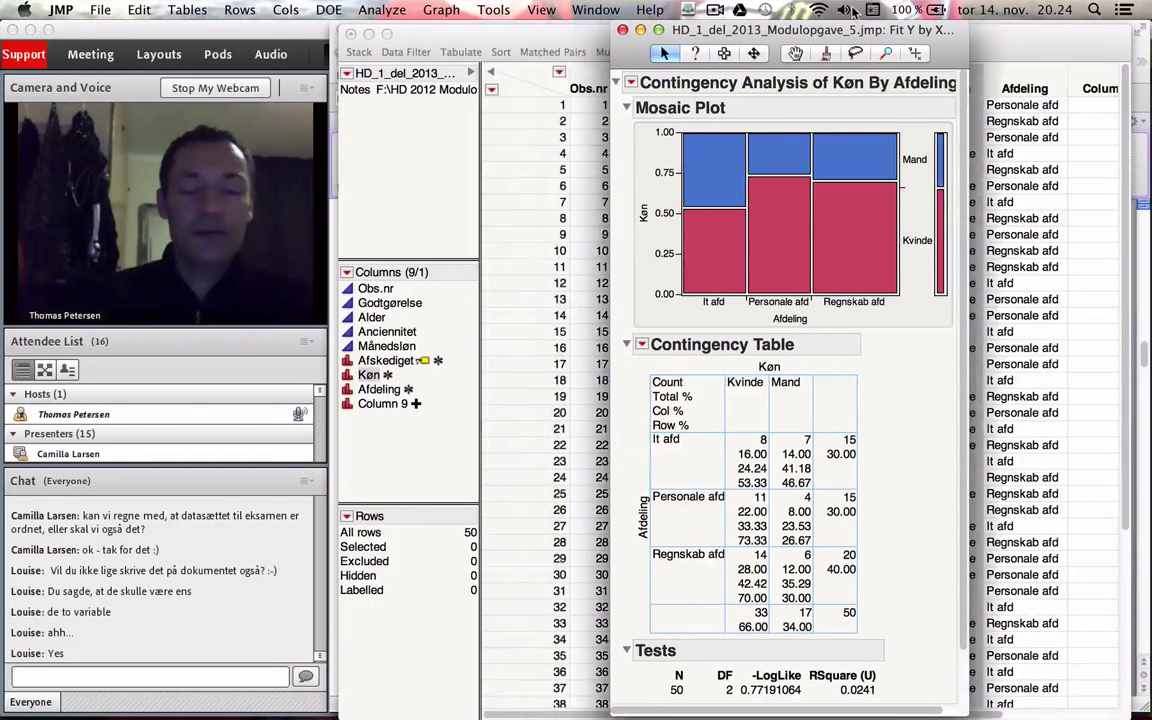
left_click(642, 347)
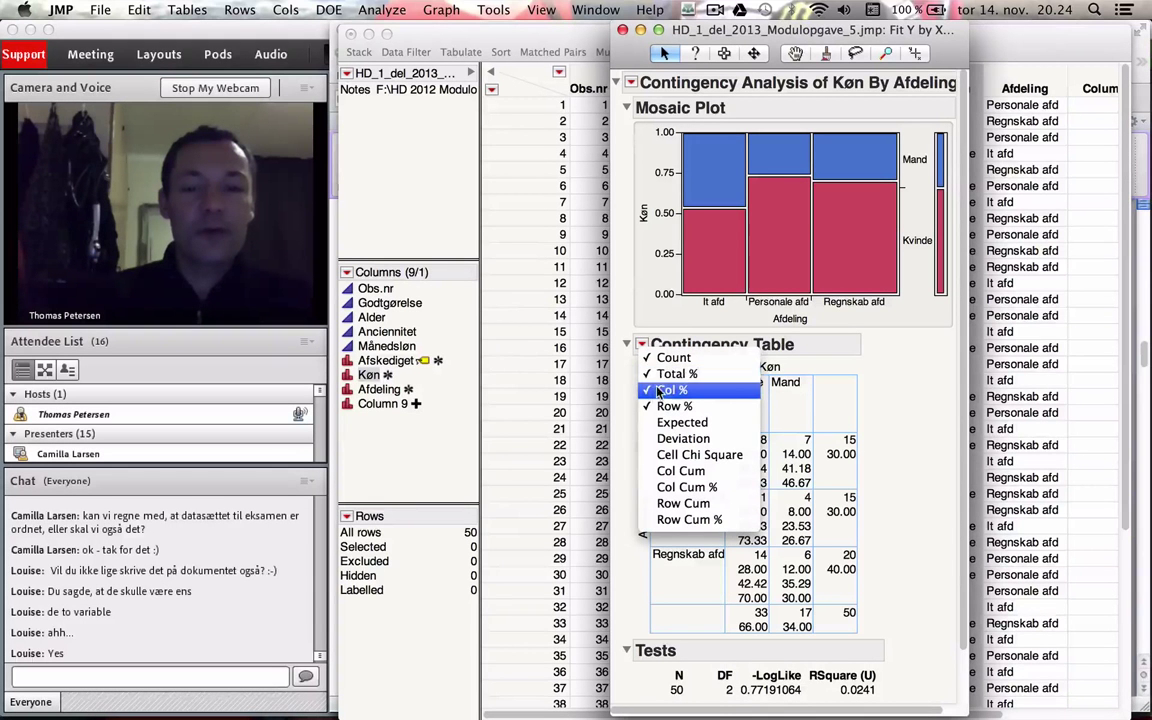
left_click(655, 369)
left_click(641, 344)
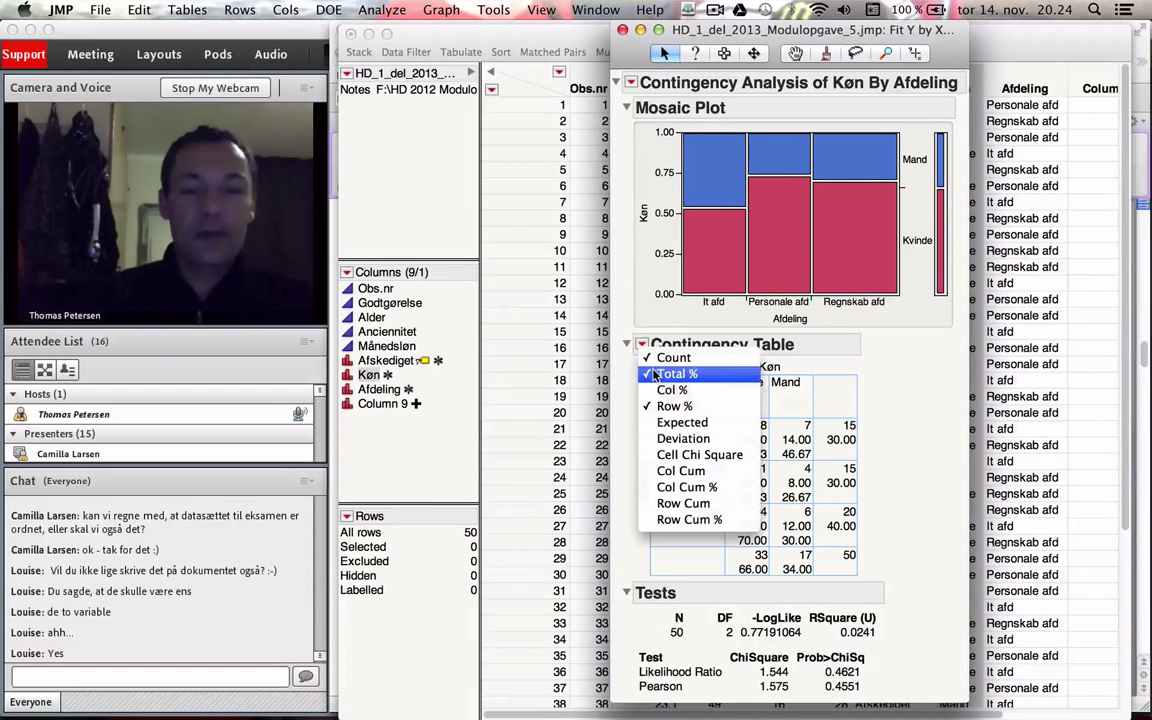
left_click(641, 344)
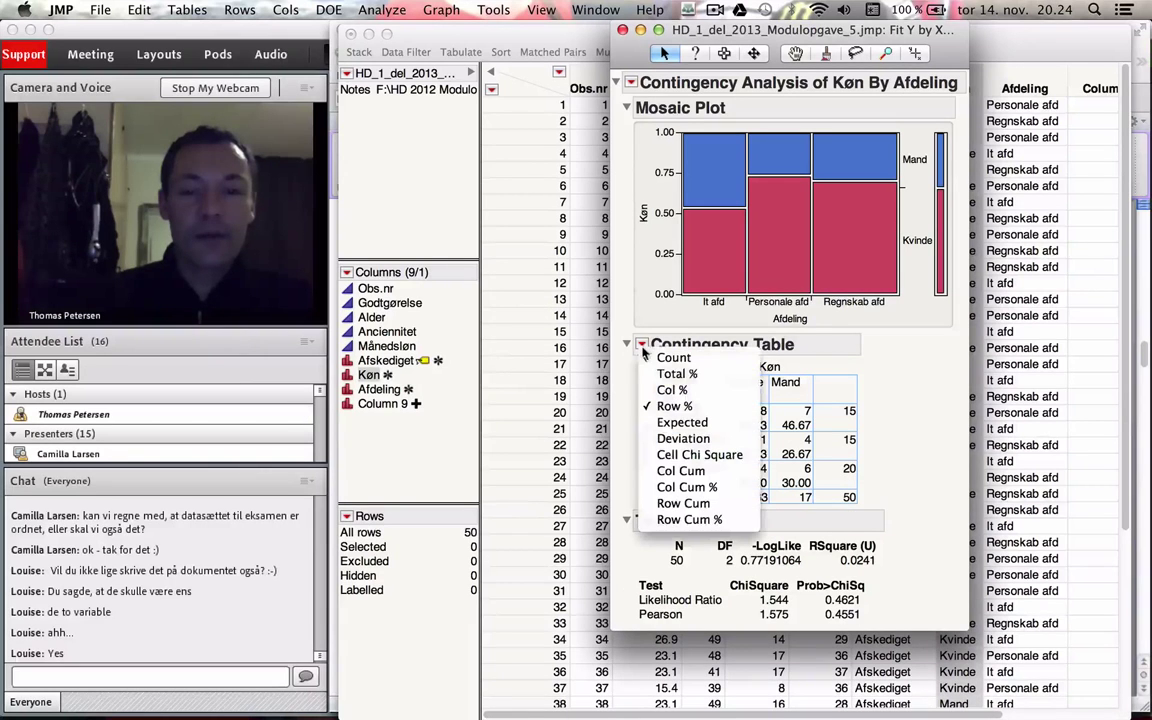
left_click(660, 406)
left_click(641, 344)
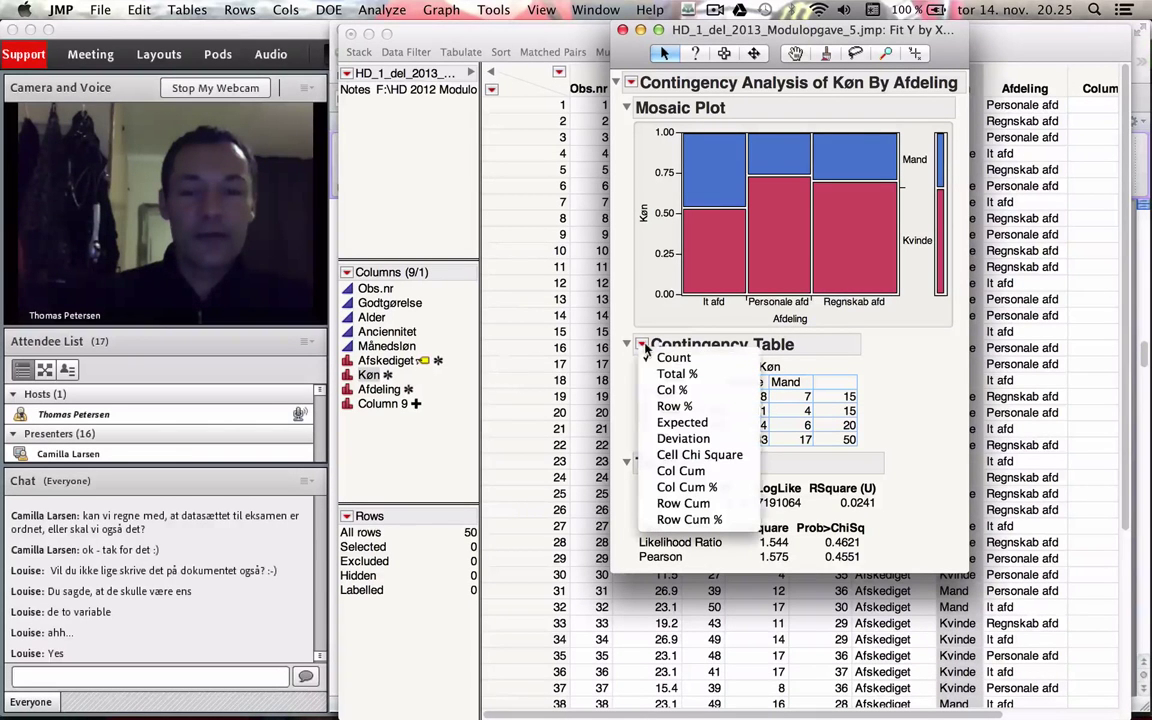
left_click(684, 423)
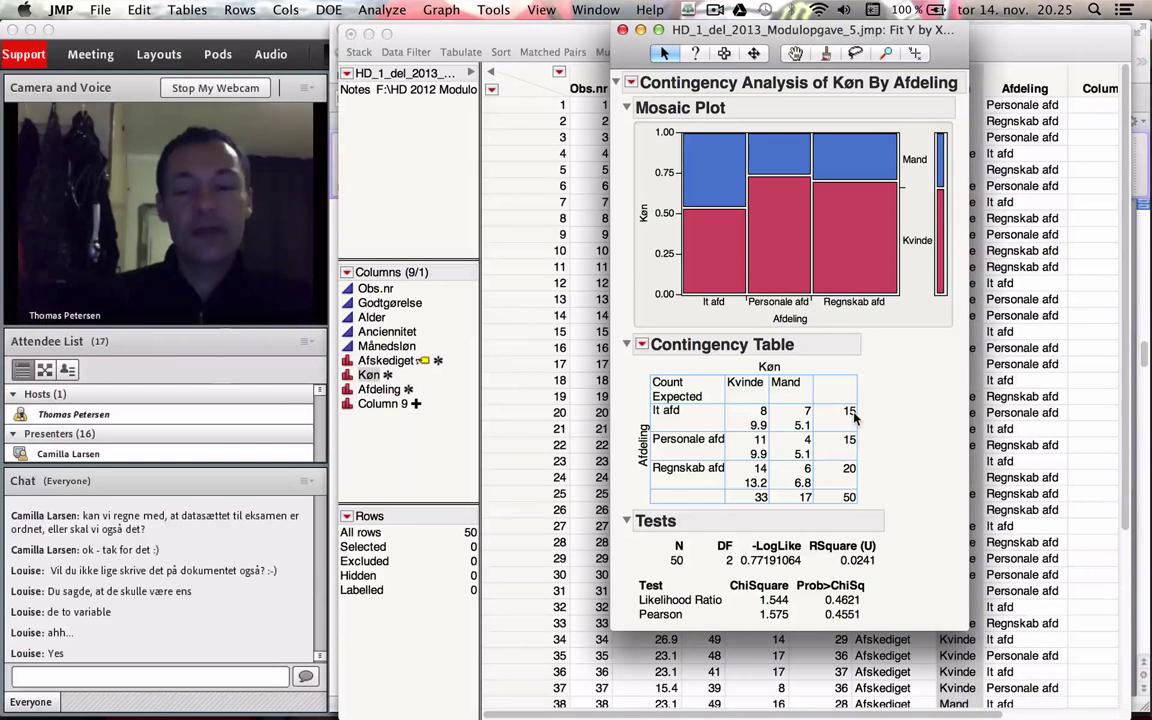
key("super+space")
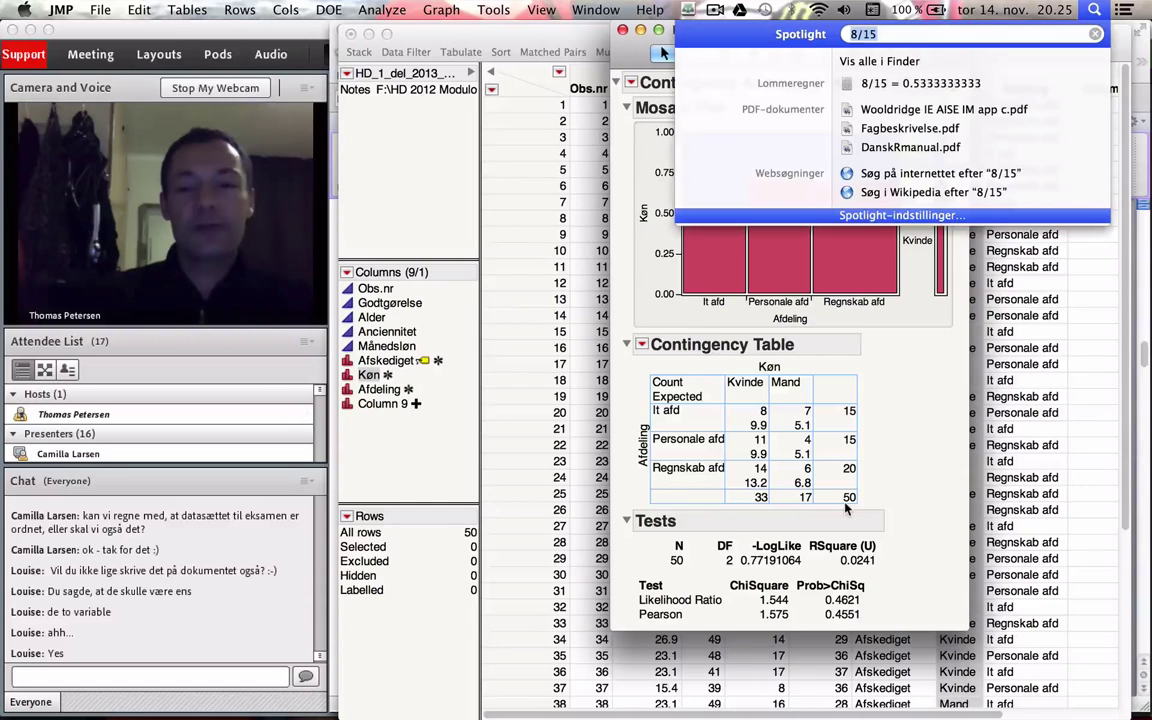
type("33")
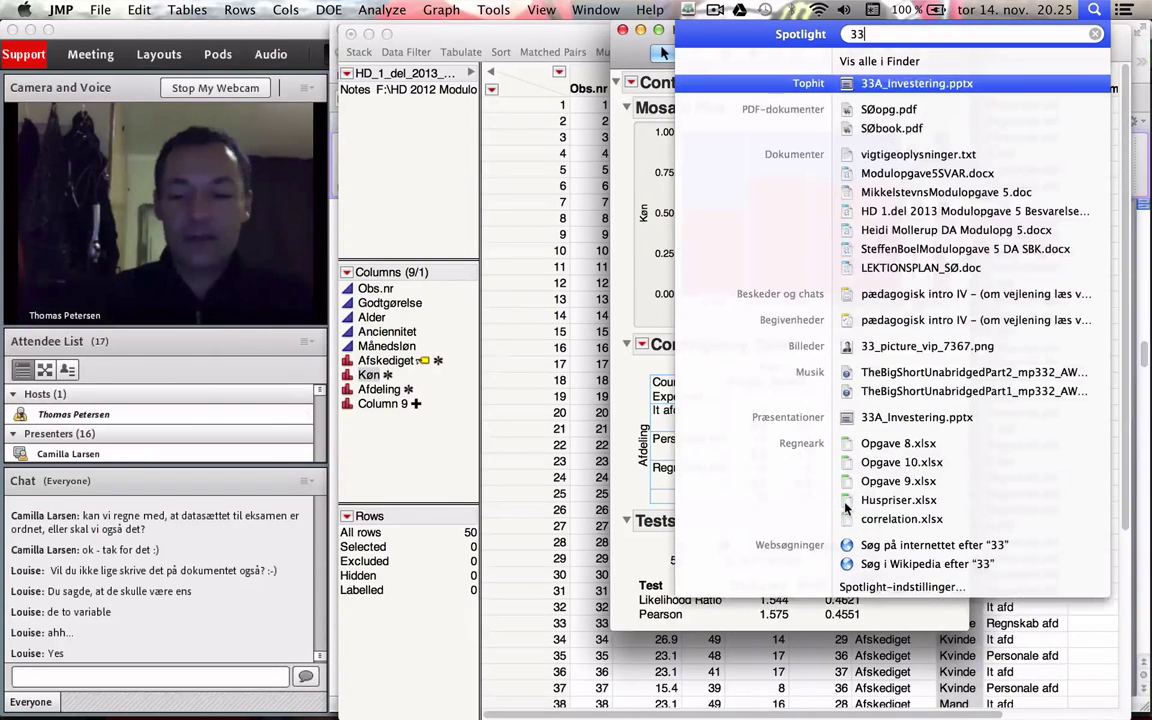
key("BackSpace")
key("Escape")
key("super+Tab")
key("Tab")
key("Tab")
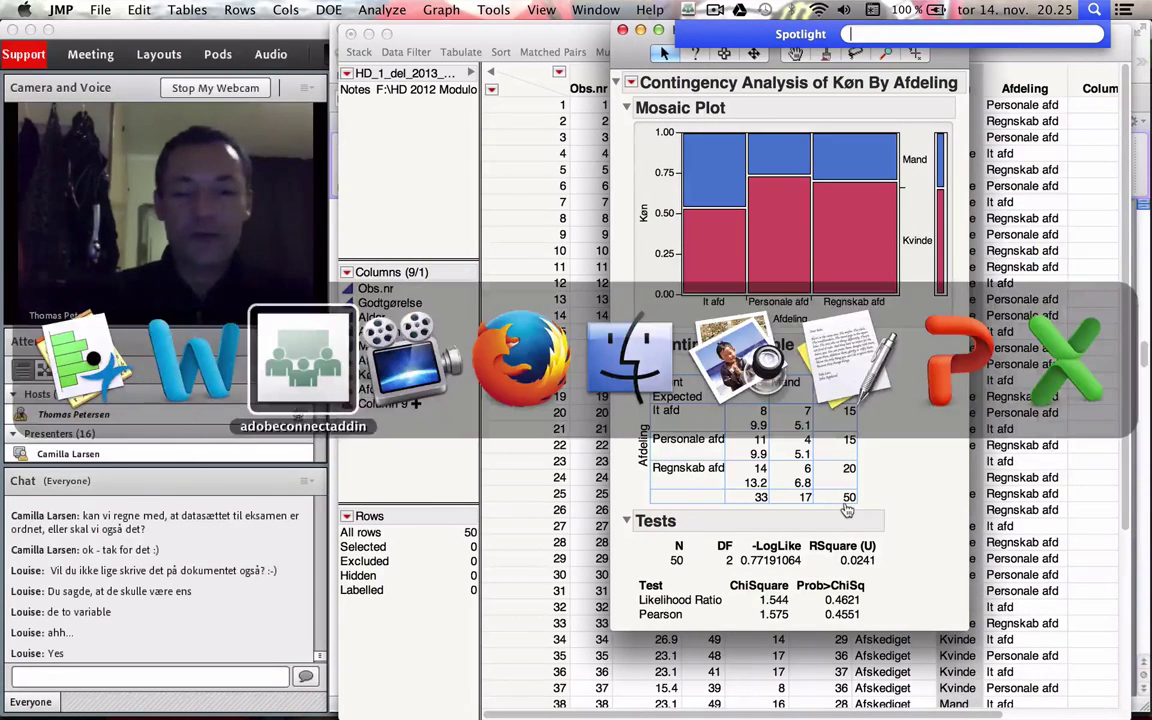
key("super+Tab")
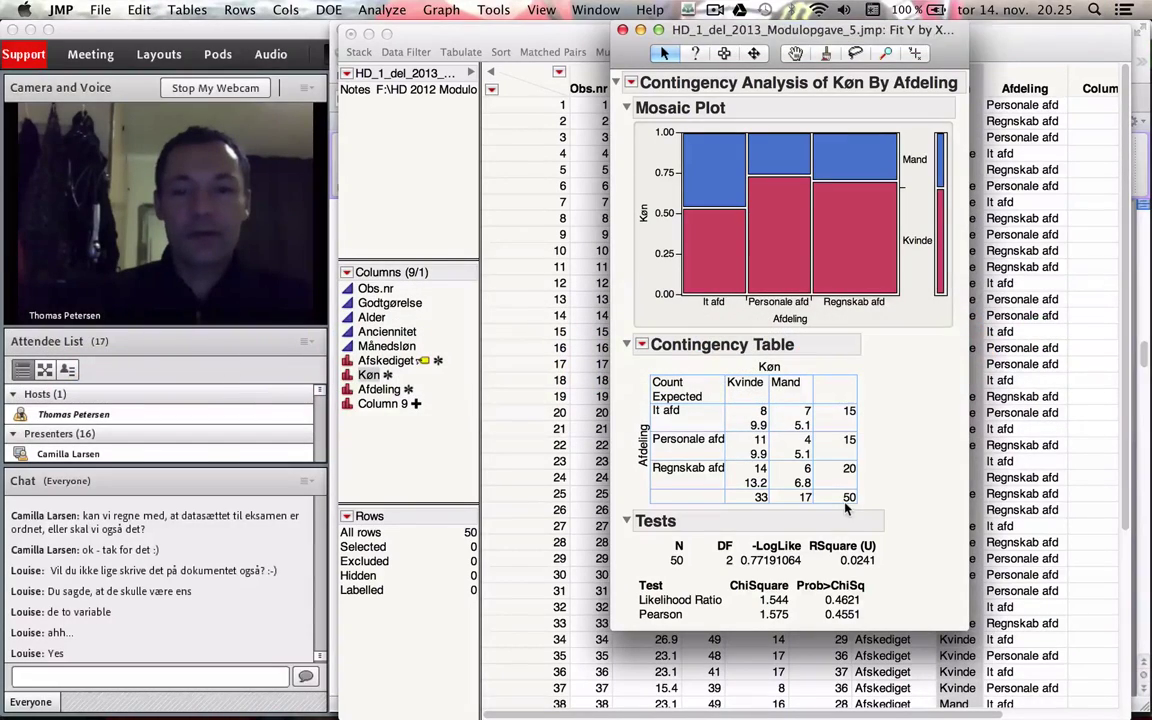
Launch R and clear its console
type("r")
key("Return")
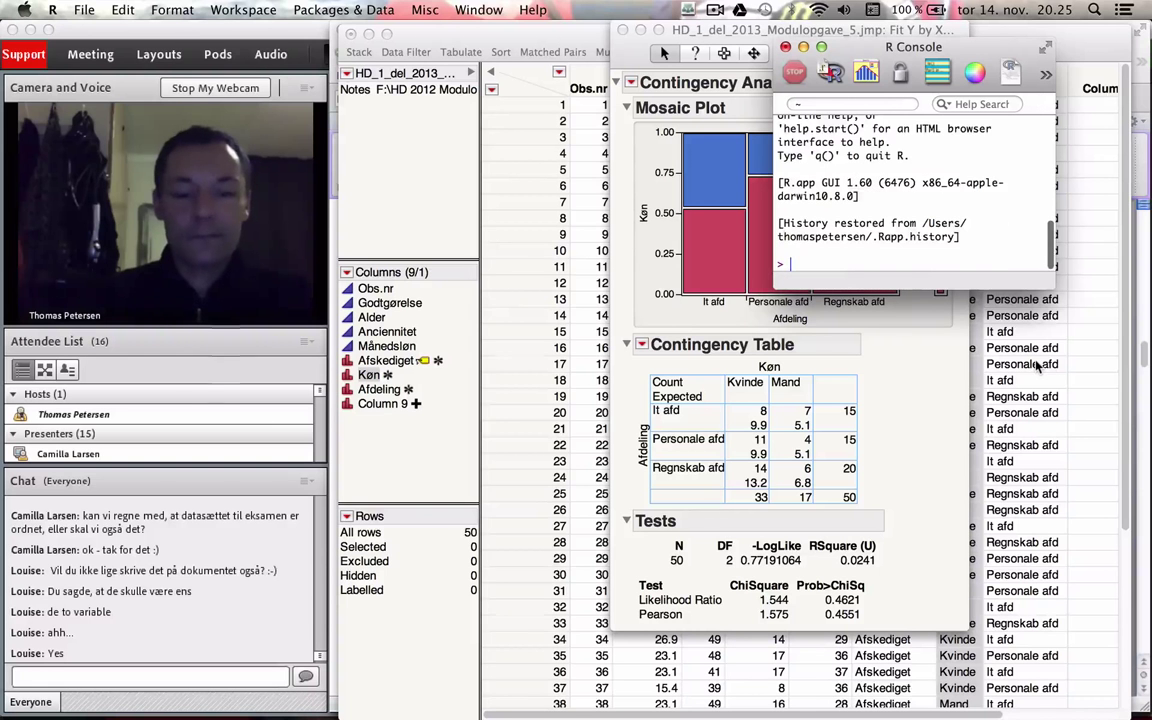
key("alt+super+l")
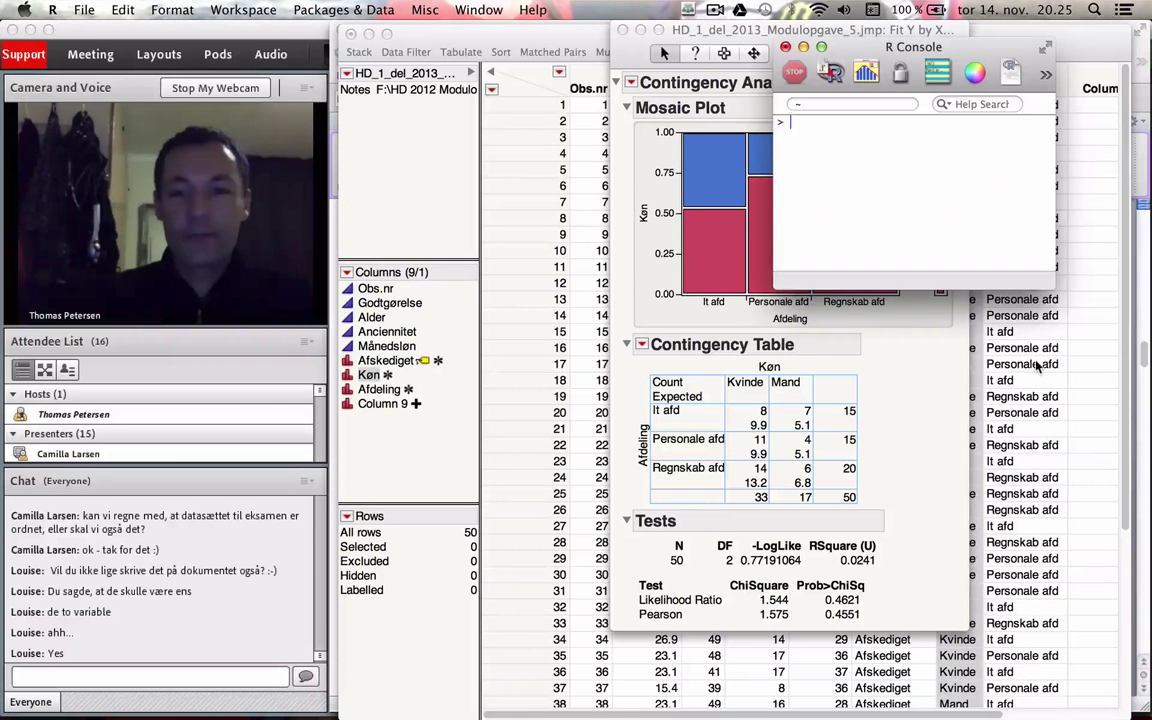
Calculate (33*15)/50 in the R console to check the expected count of women in It afd
type("(33)")
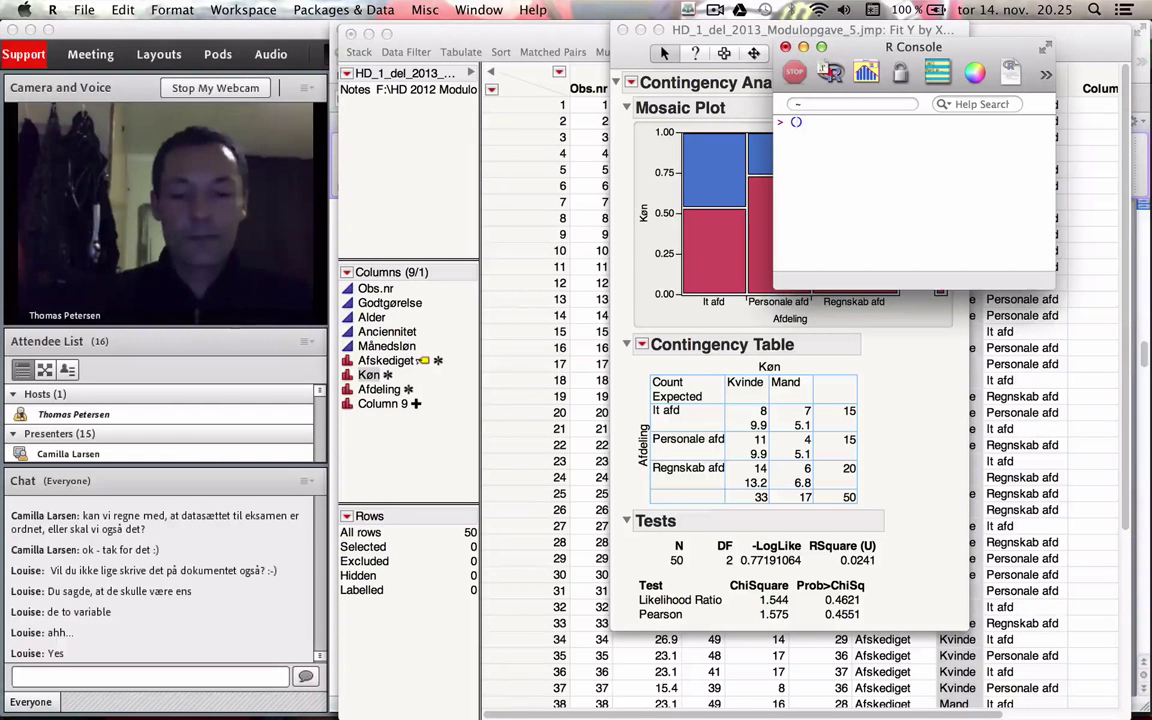
type("*")
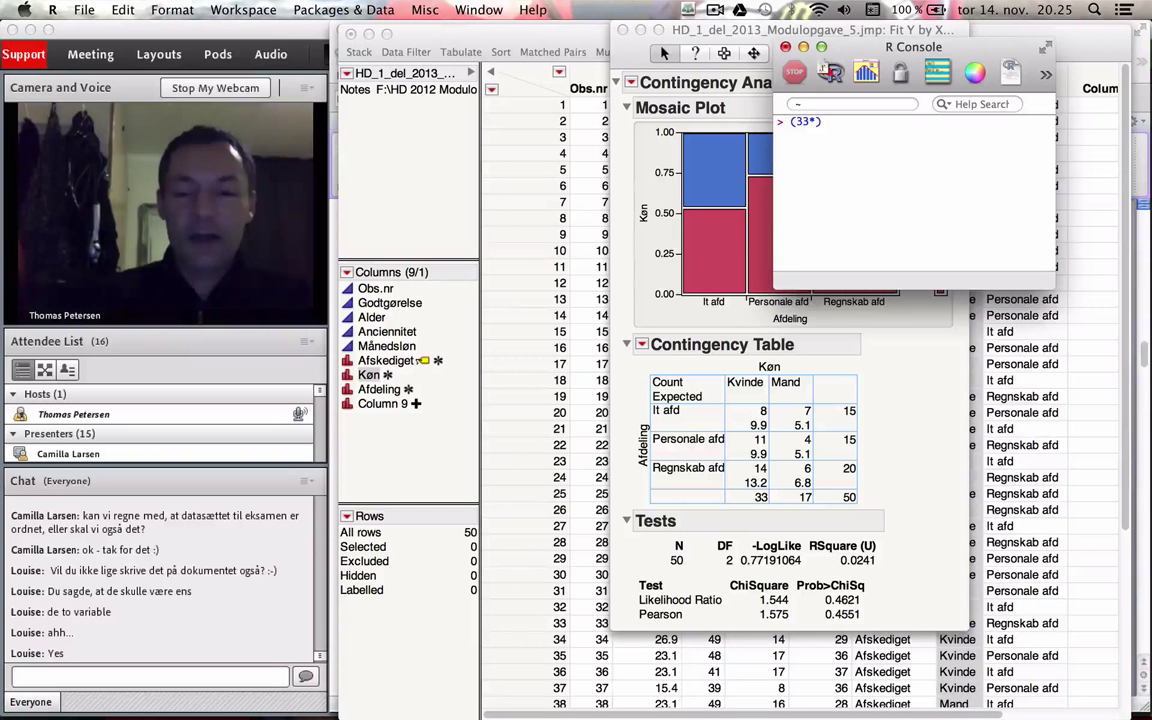
type("15")
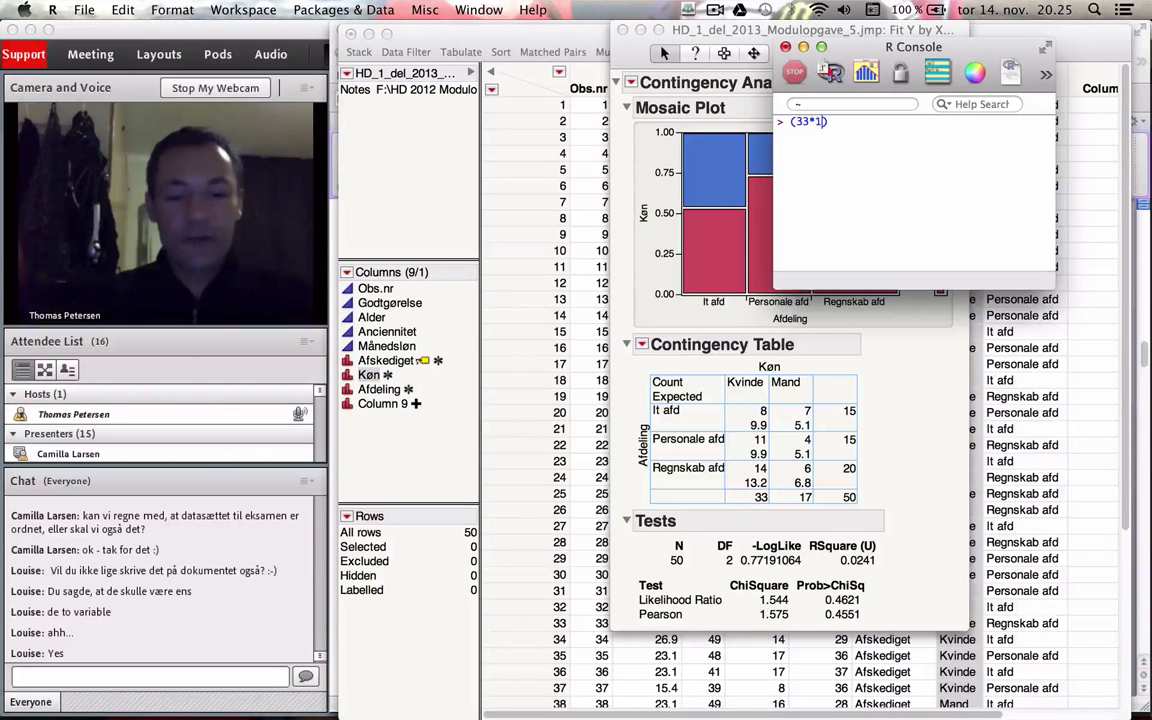
type("/")
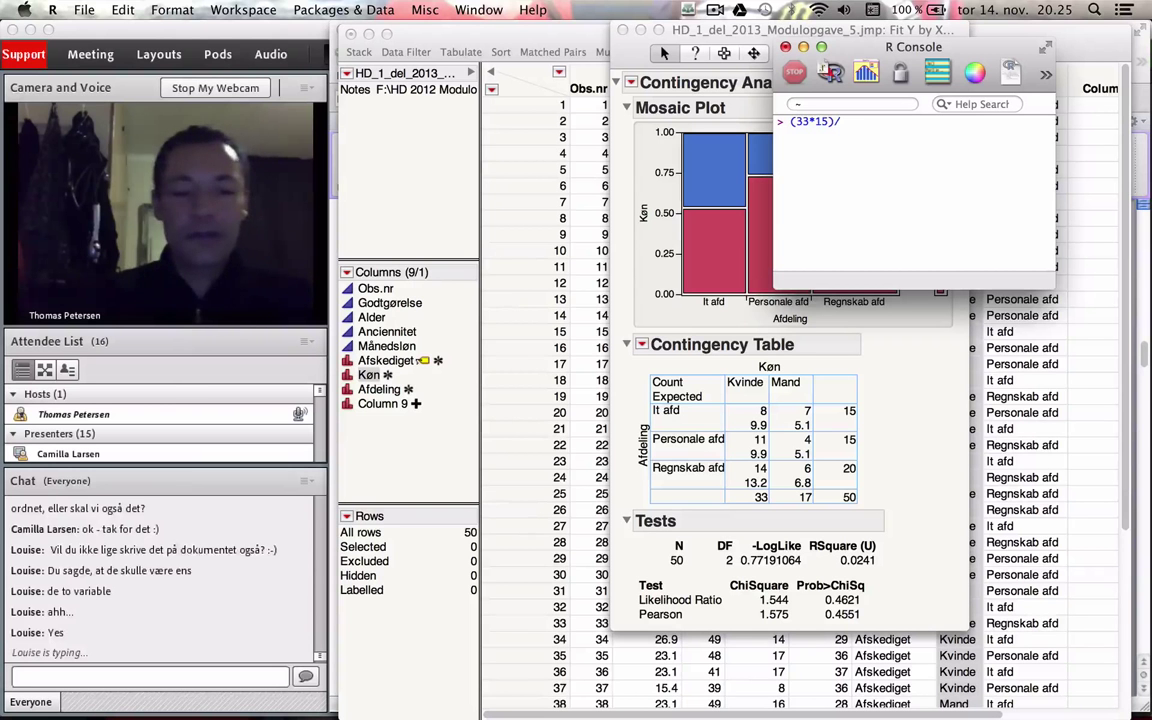
type("5")
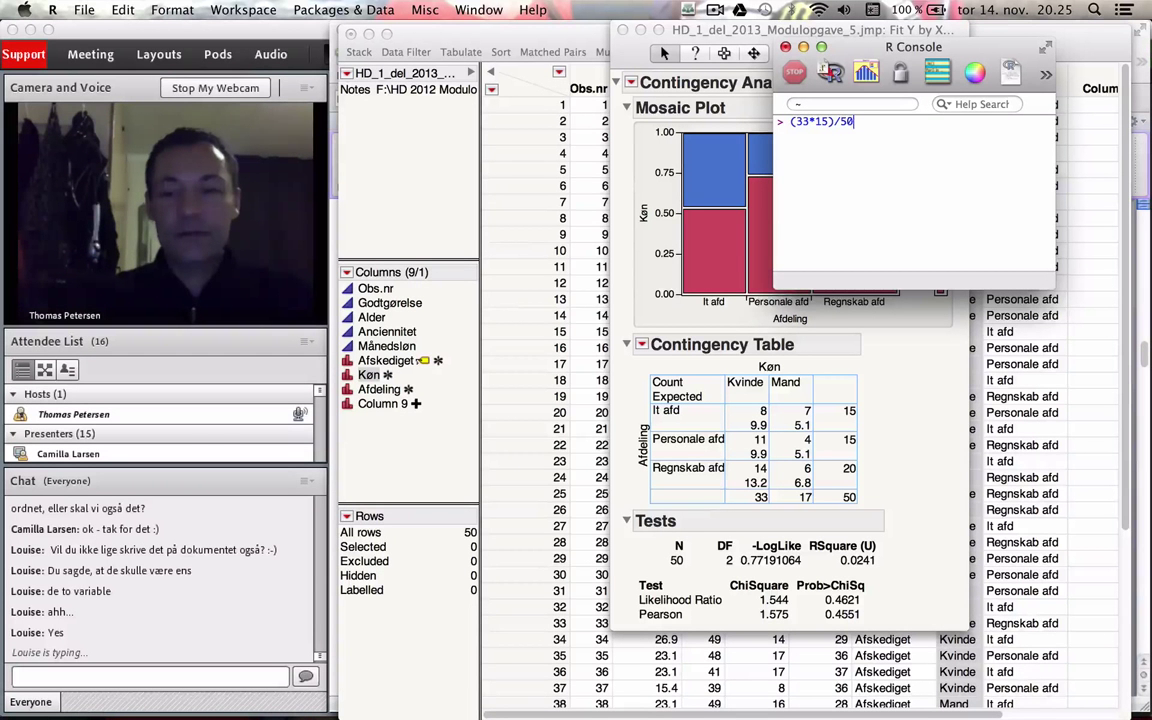
type("0")
key("Return")
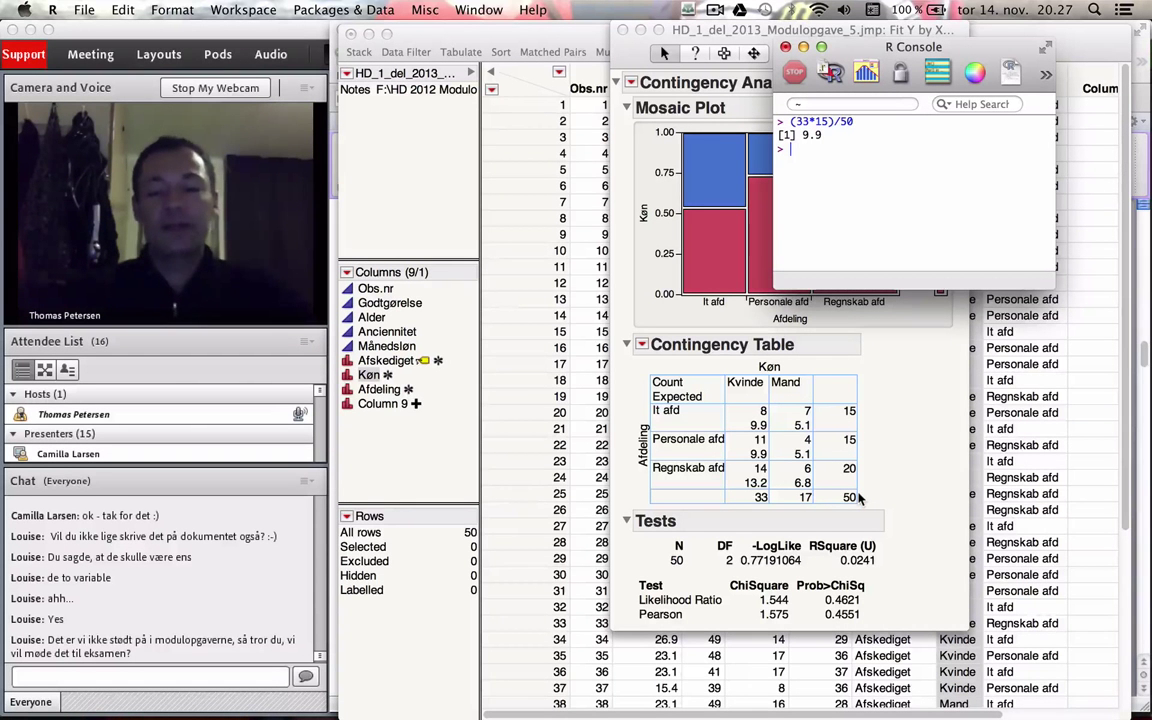
Recall the previous R expression and evaluate it as (17*15)/50 for the expected count of men in It afd
key("Up")
key("Left")
key("Left")
key("Left")
key("Left")
key("Left")
key("Left")
key("Left")
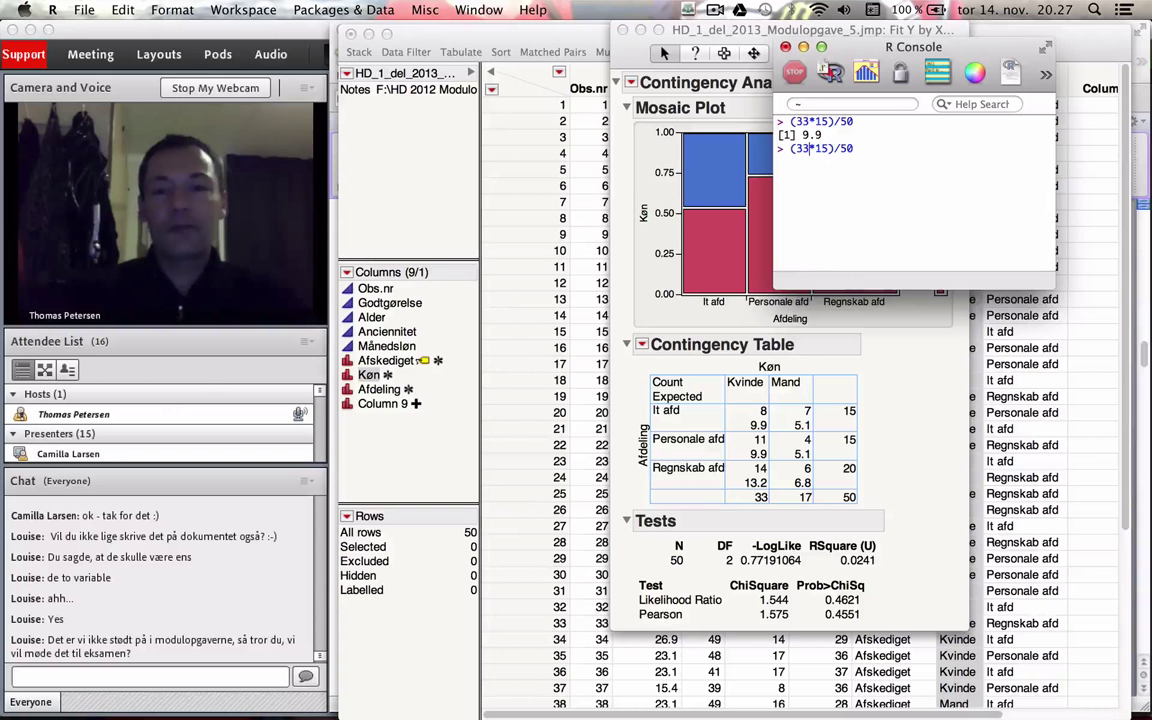
key("BackSpace")
key("BackSpace")
type("17")
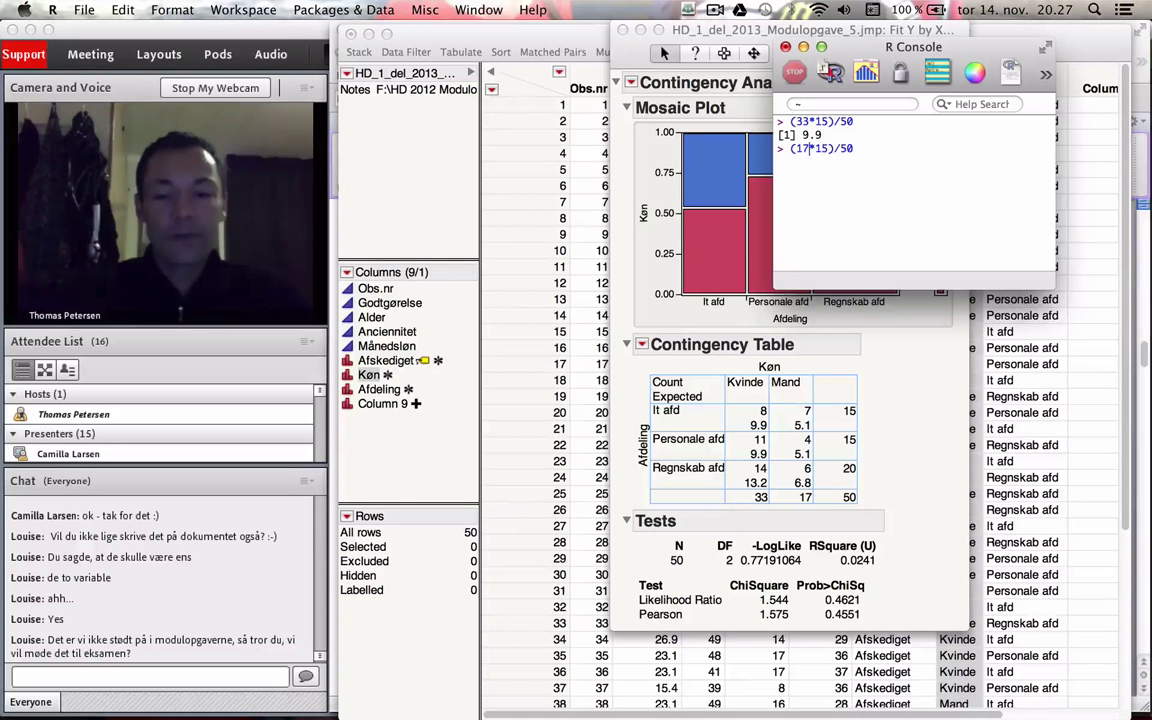
key("Return")
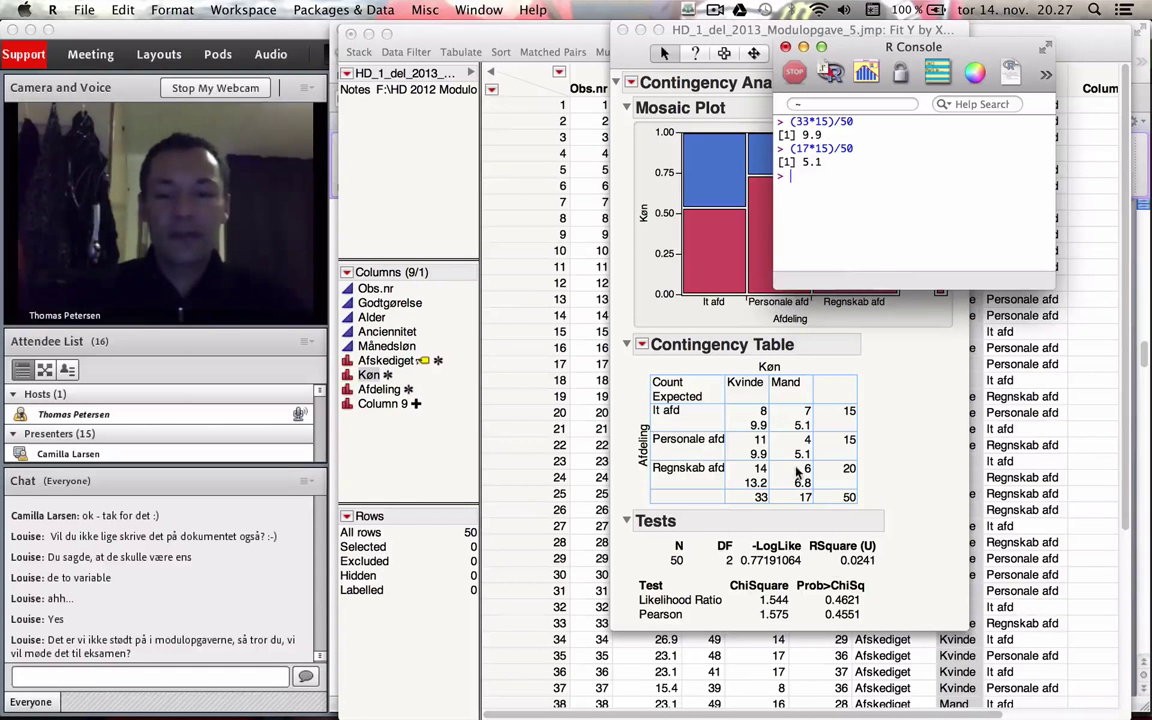
Add Deviation to the JMP contingency table and calculate 1.9^2/9.9 in R for the It afd women's cell
left_click(642, 345)
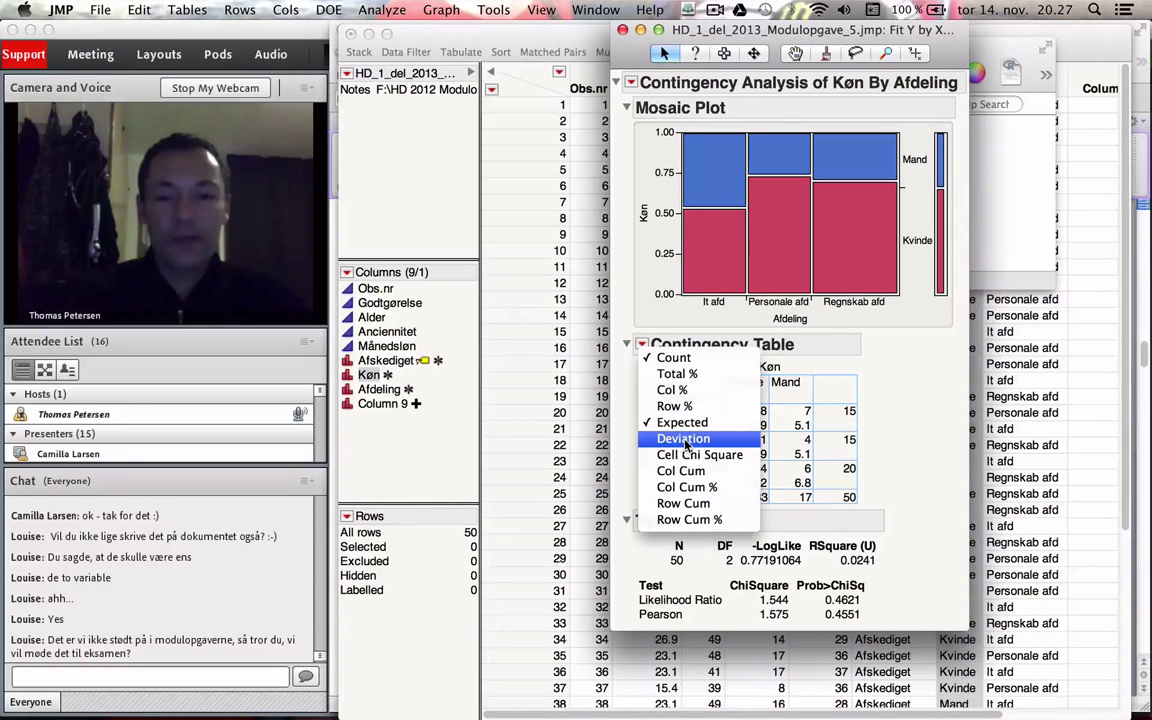
left_click(684, 439)
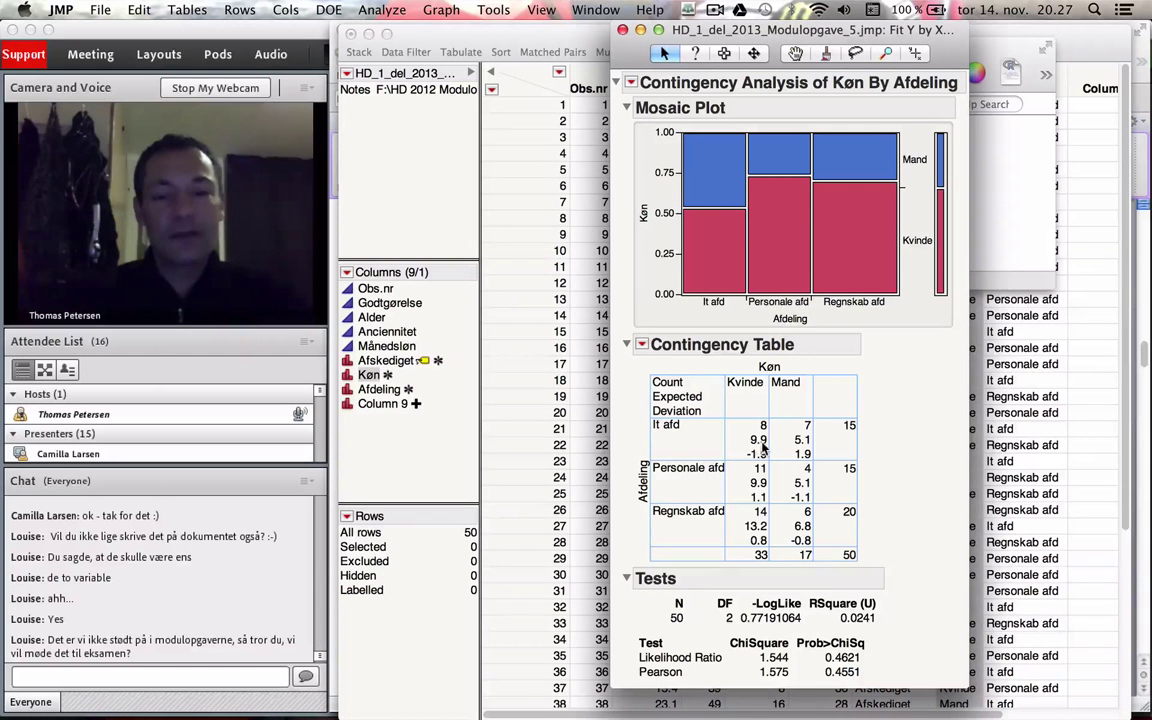
key("super+Tab")
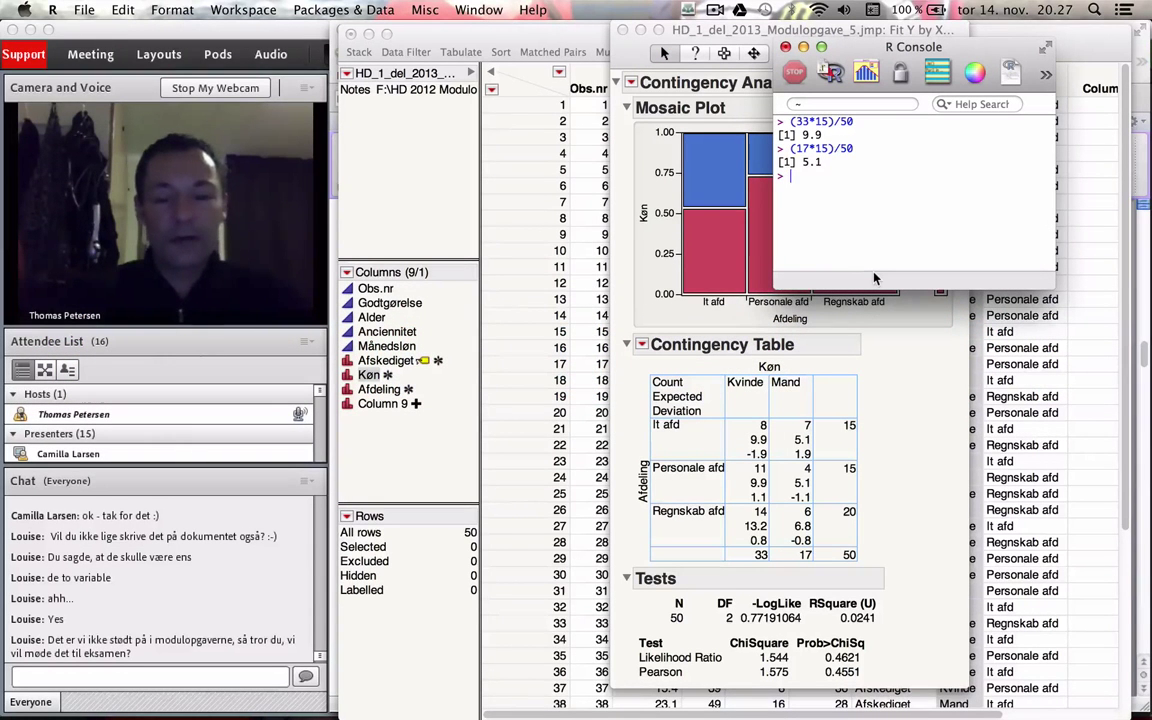
type("1.")
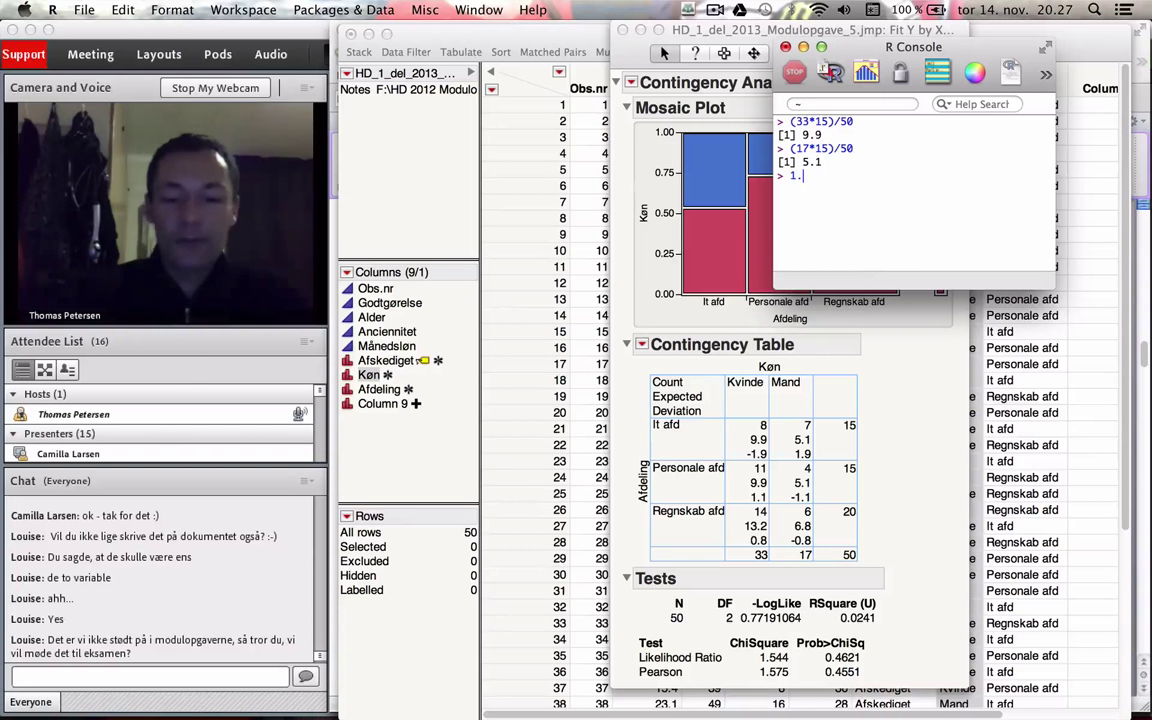
type("9")
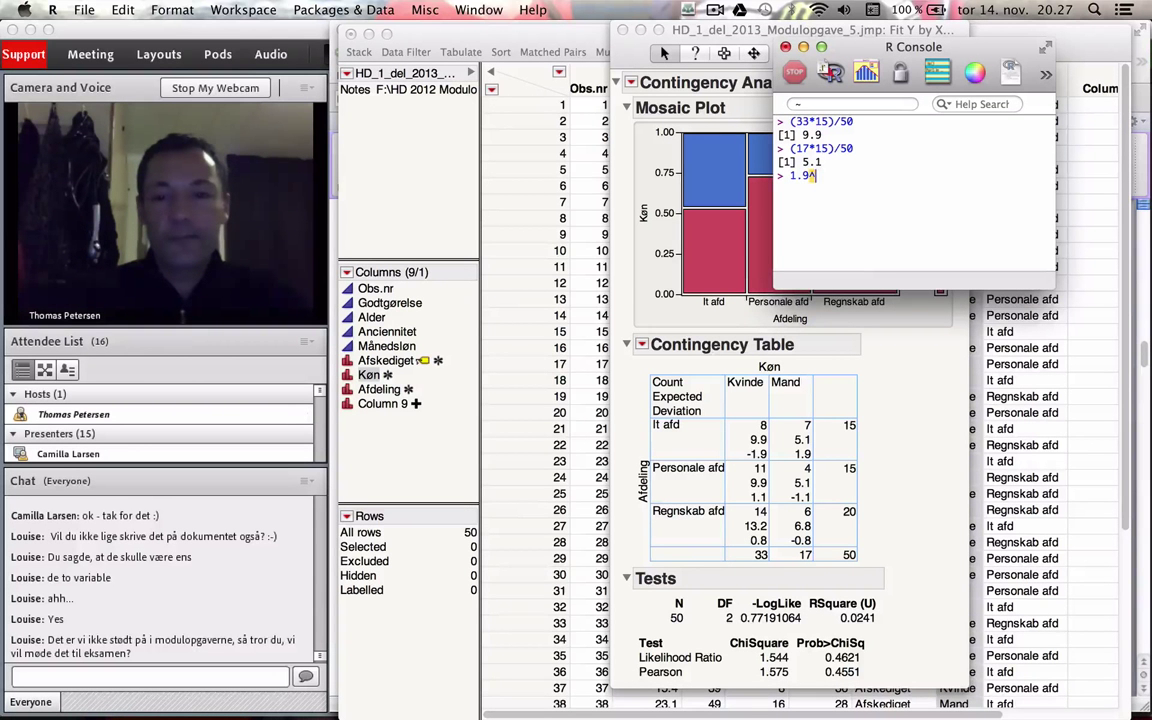
type("^2/9.9")
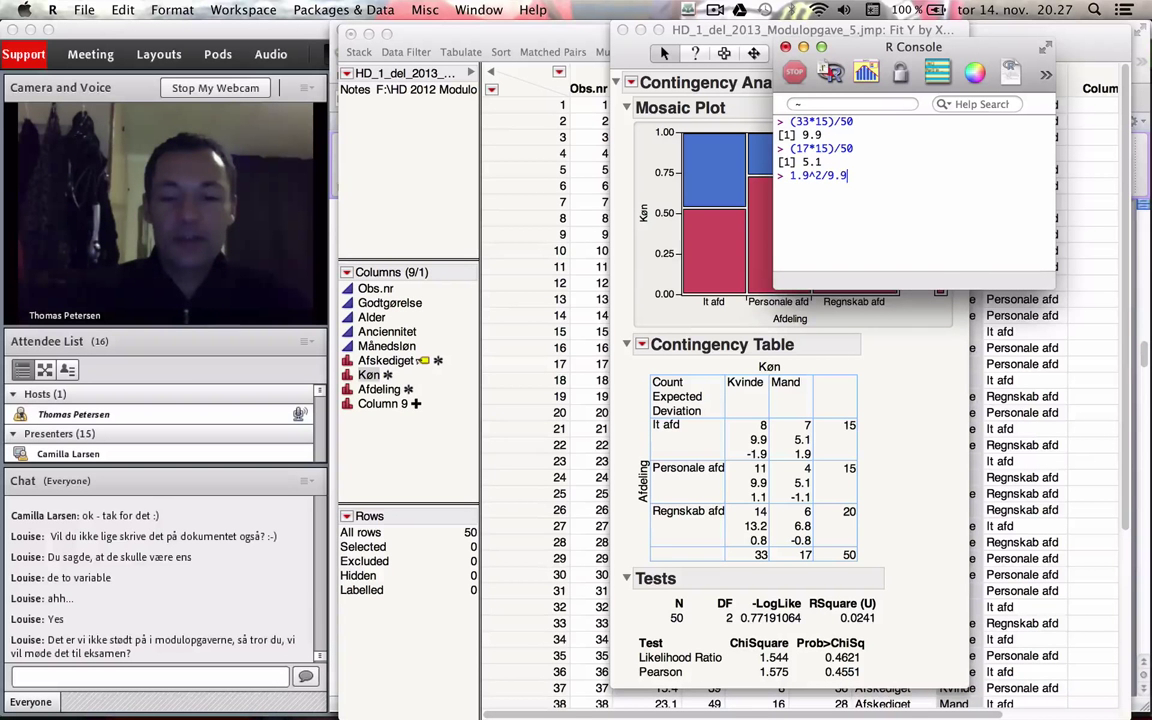
key("Return")
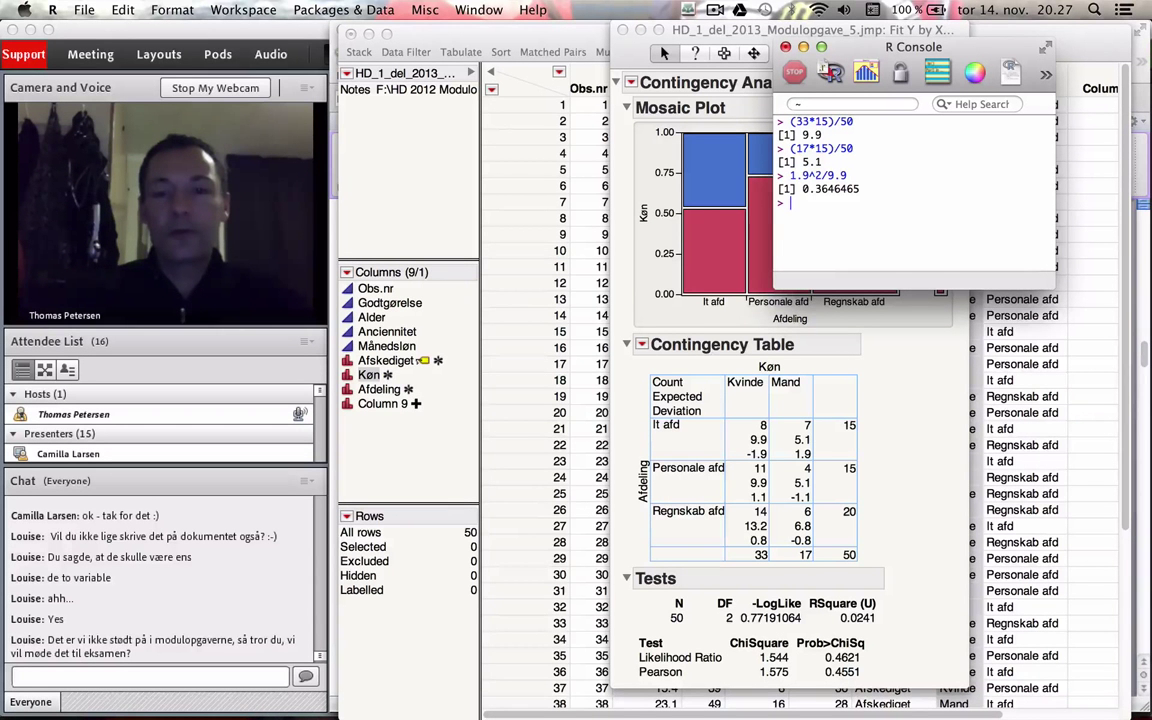
Show Cell Chi Square in the JMP contingency table and compare the It afd women's cell with the last R result
left_click(664, 348)
left_click(641, 344)
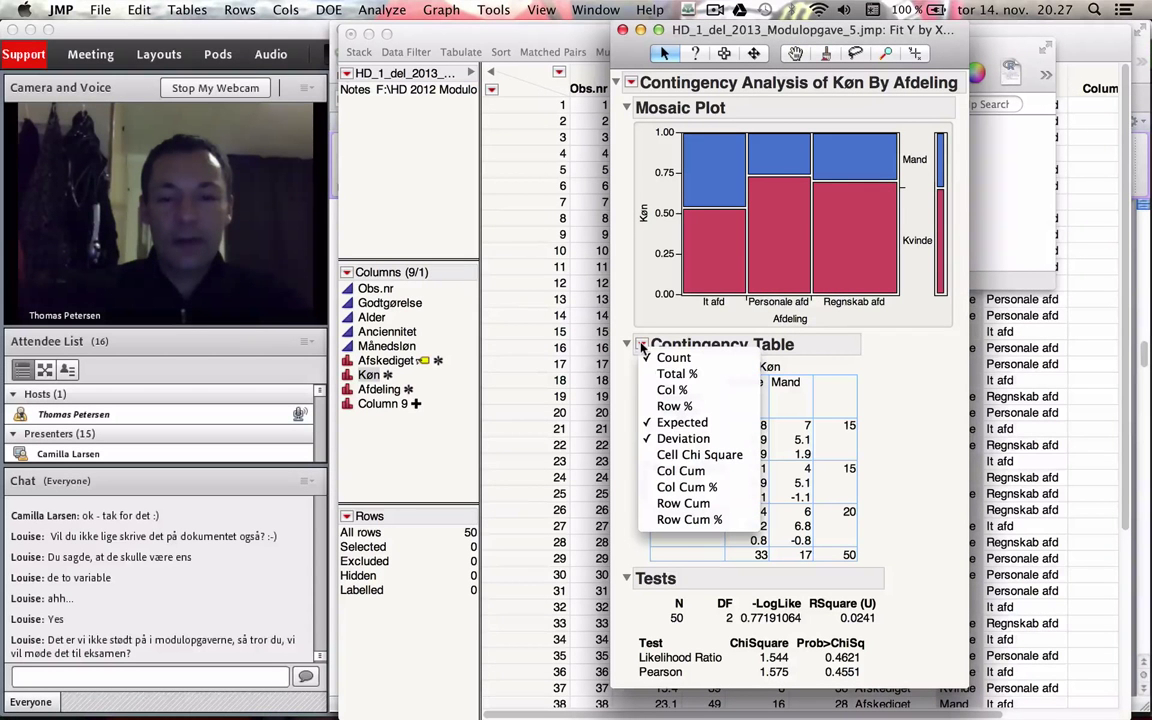
left_click(692, 455)
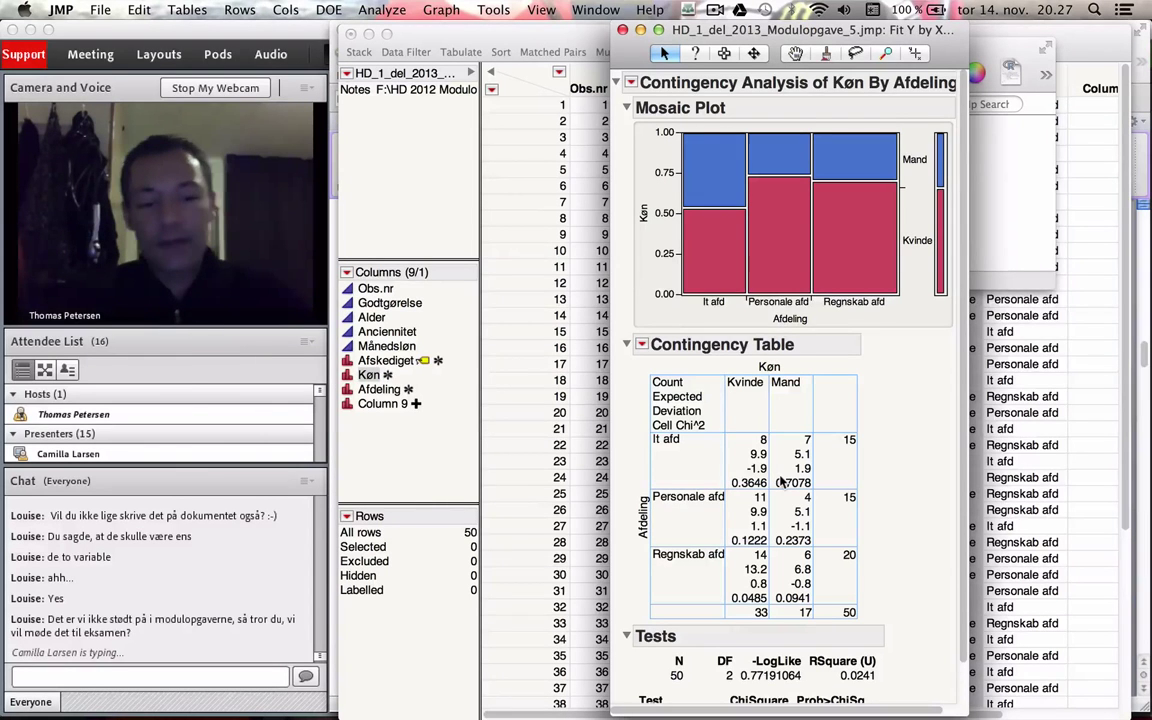
key("super+Tab")
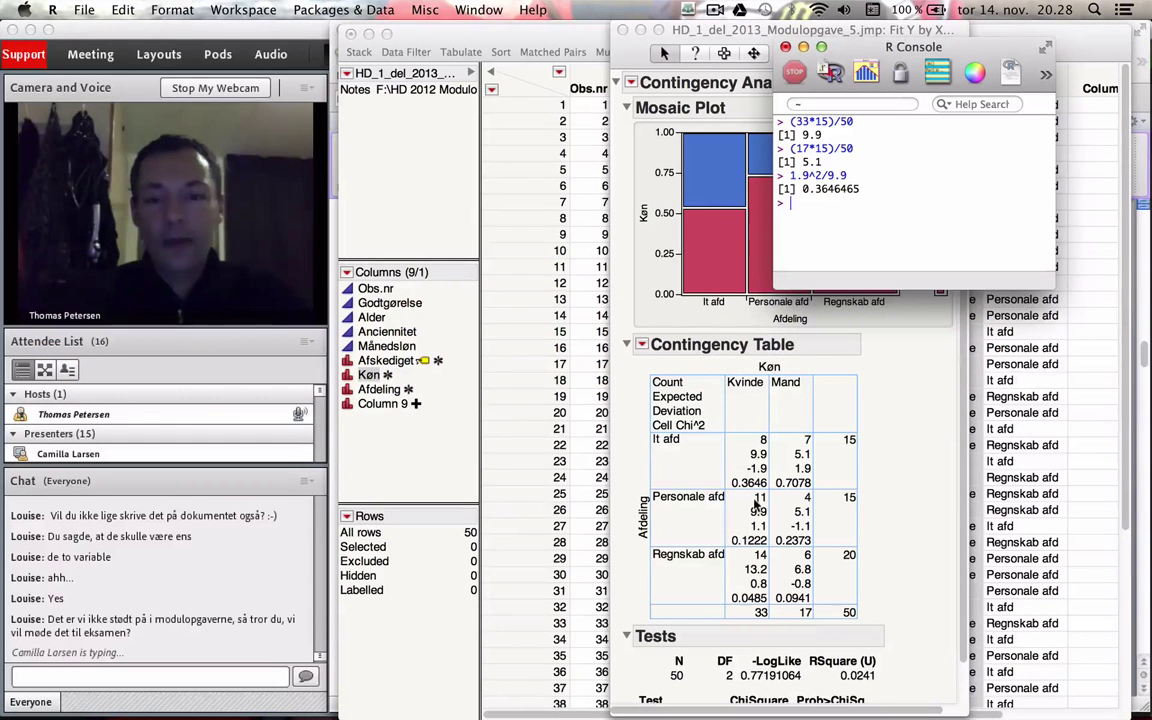
double_click(838, 189)
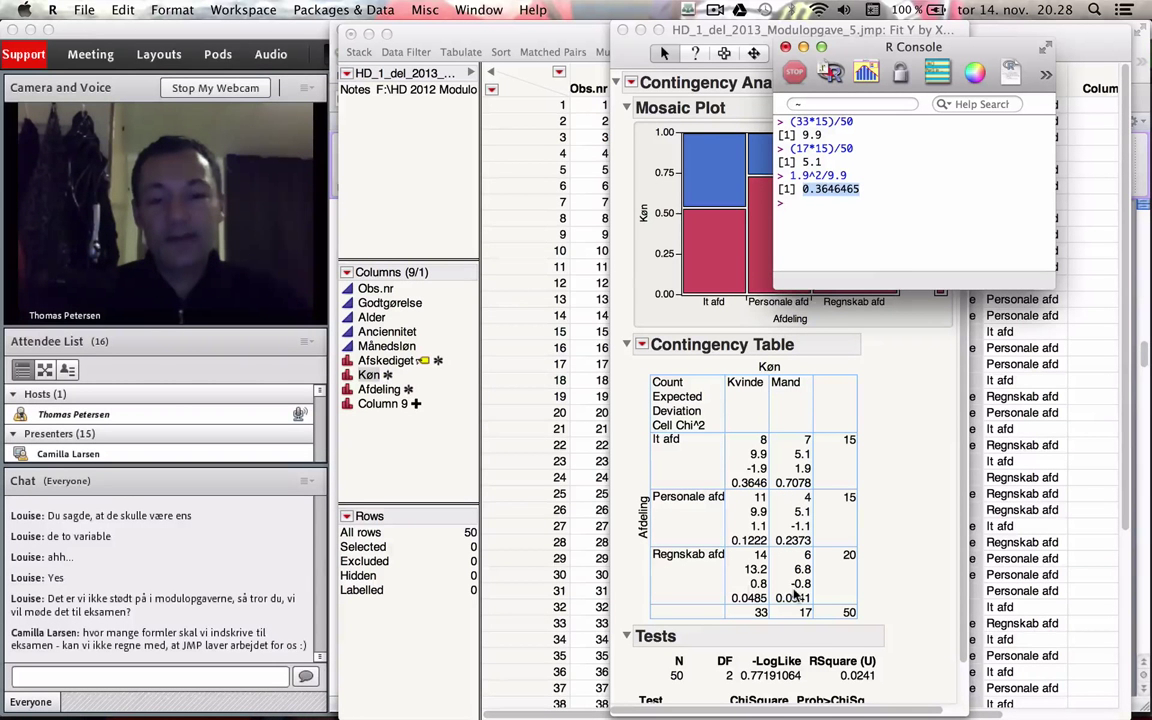
scroll(745, 540, "down", 2)
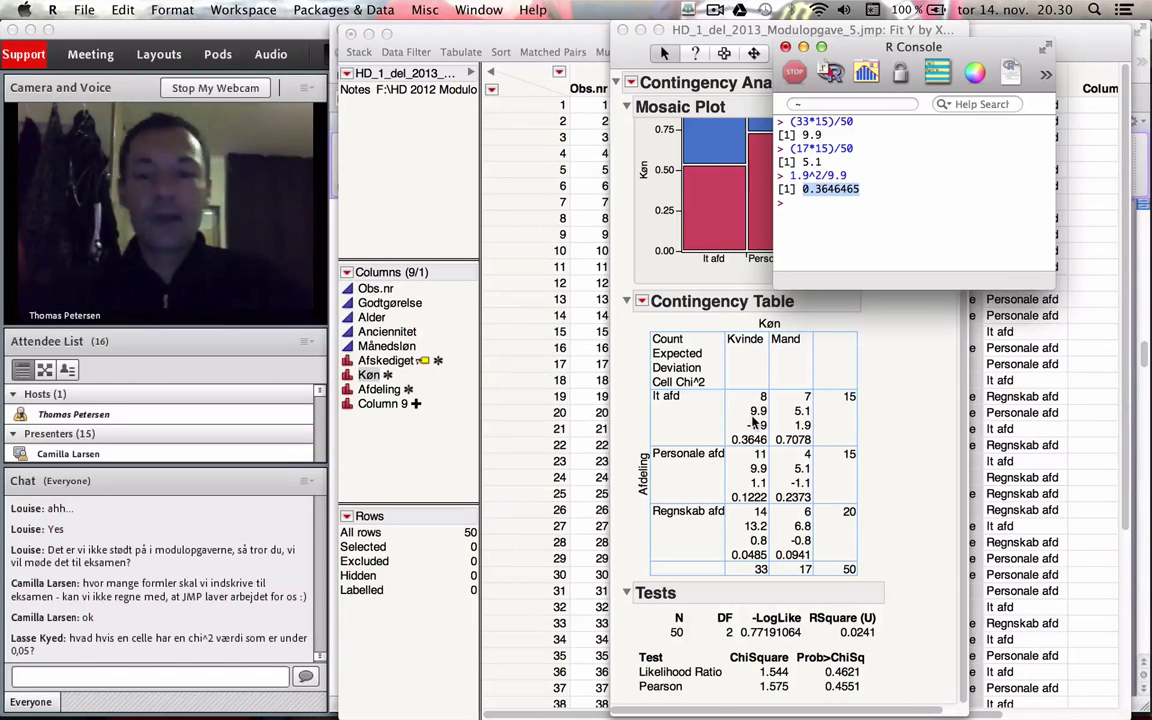
Switch to Word and delete the equation P(it afd|kvinde) below the Pearson teststørrelsen note
key("super+Tab")
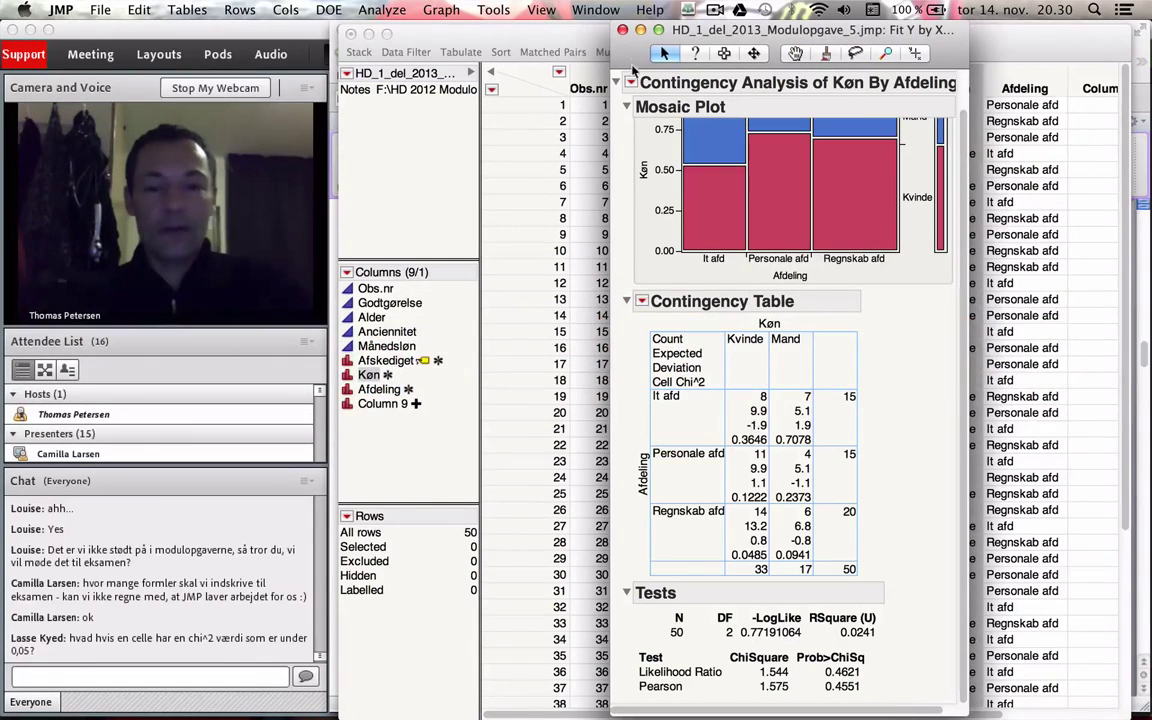
key("super+Tab")
key("super+Tab")
key("super+Tab")
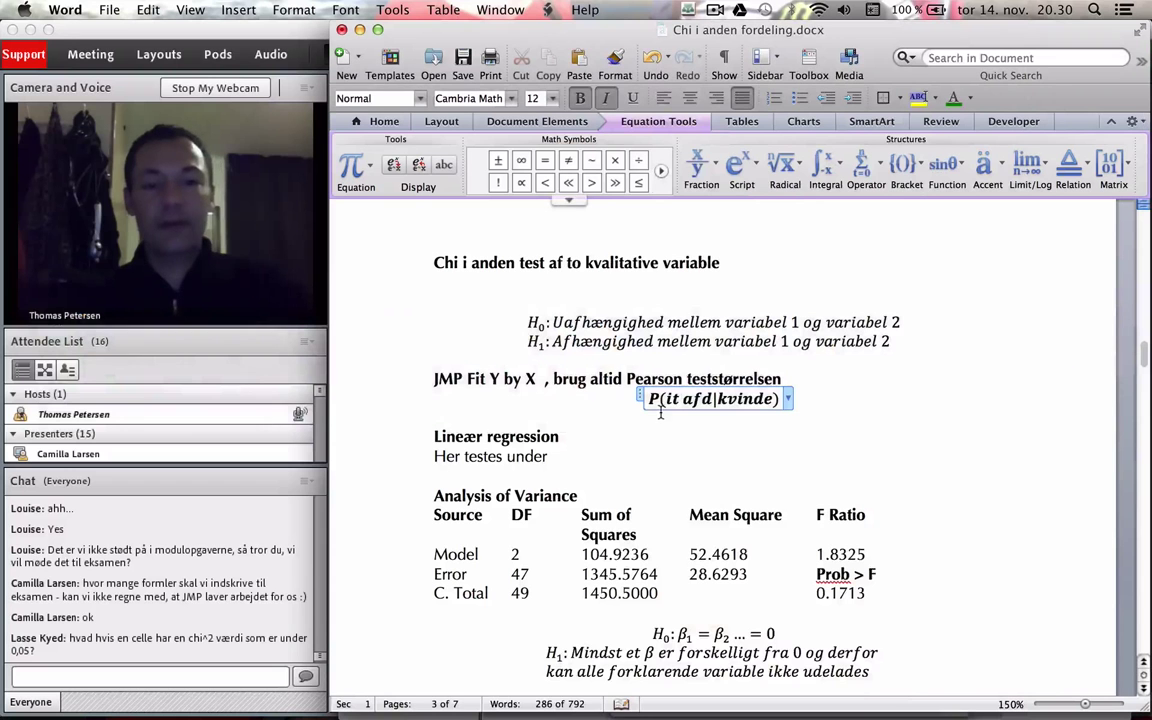
scroll(660, 403, "down", 3)
left_click(660, 399)
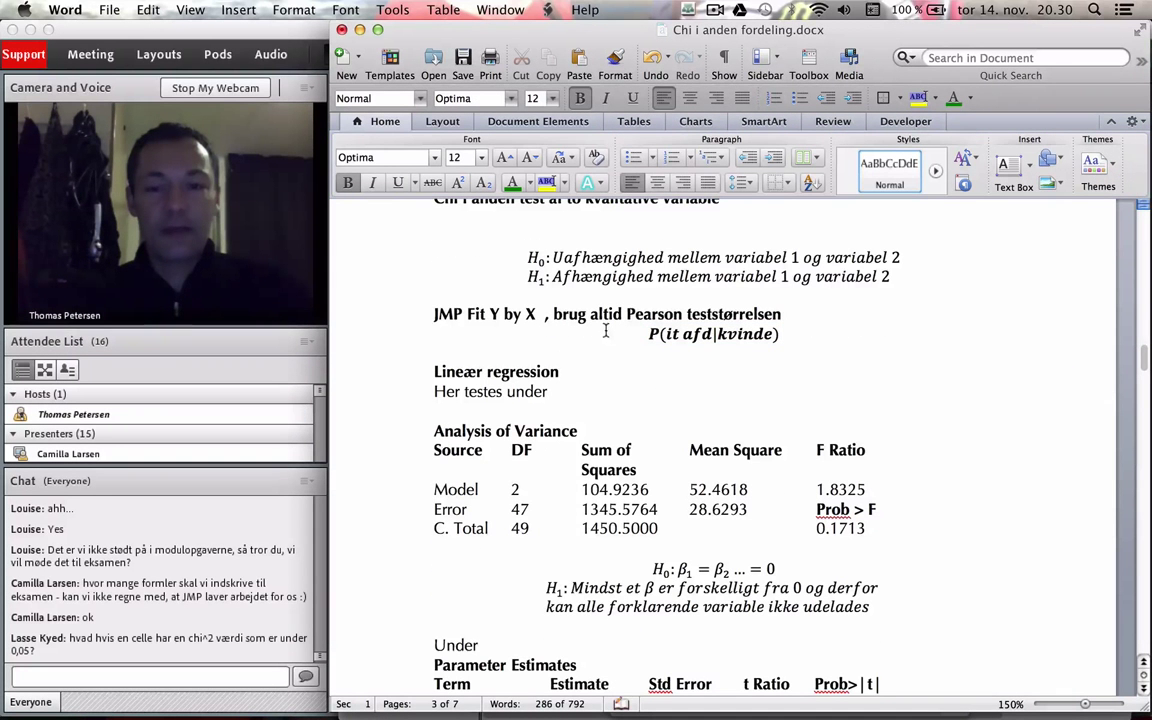
left_click_drag(607, 330, 802, 326)
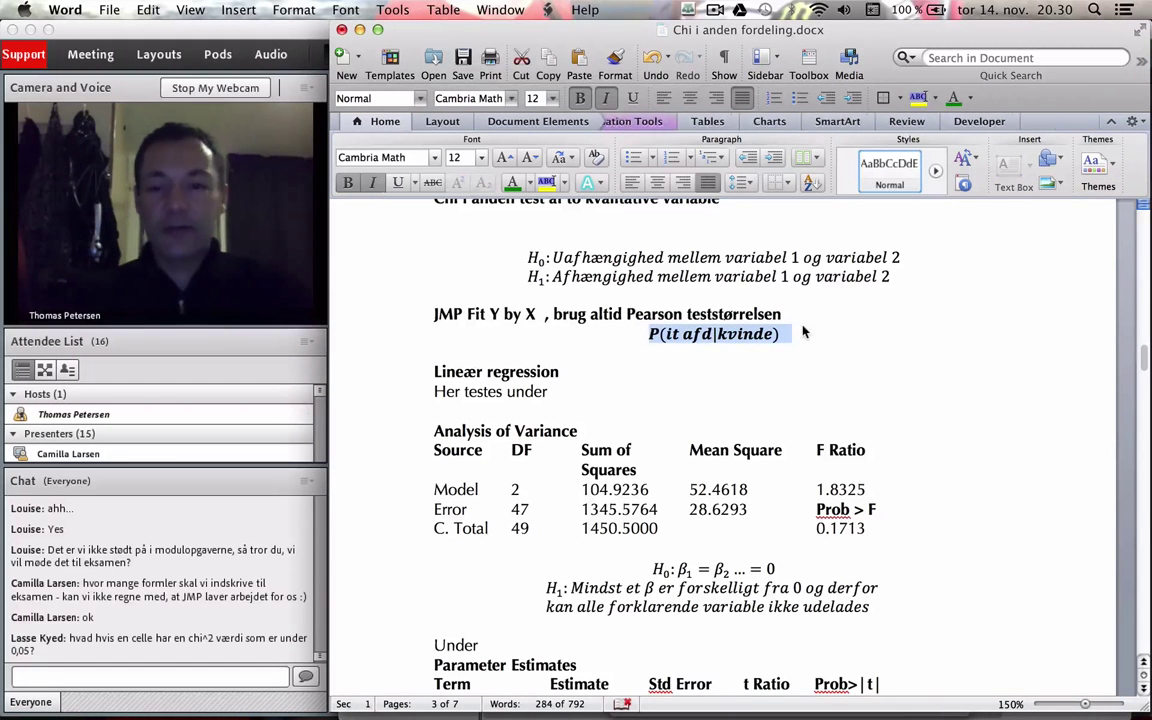
key("BackSpace")
Insert an extra blank line above the Lineær regression heading
scroll(745, 340, "down", 1)
scroll(745, 333, "down", 8)
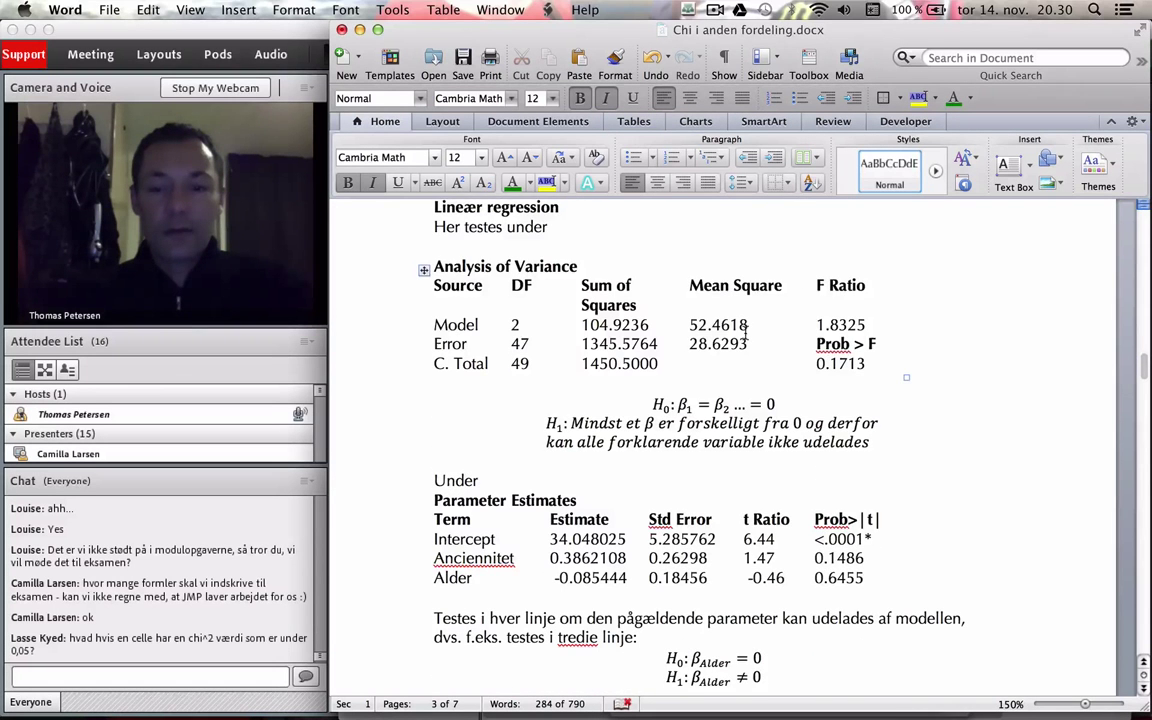
scroll(745, 333, "up", 4)
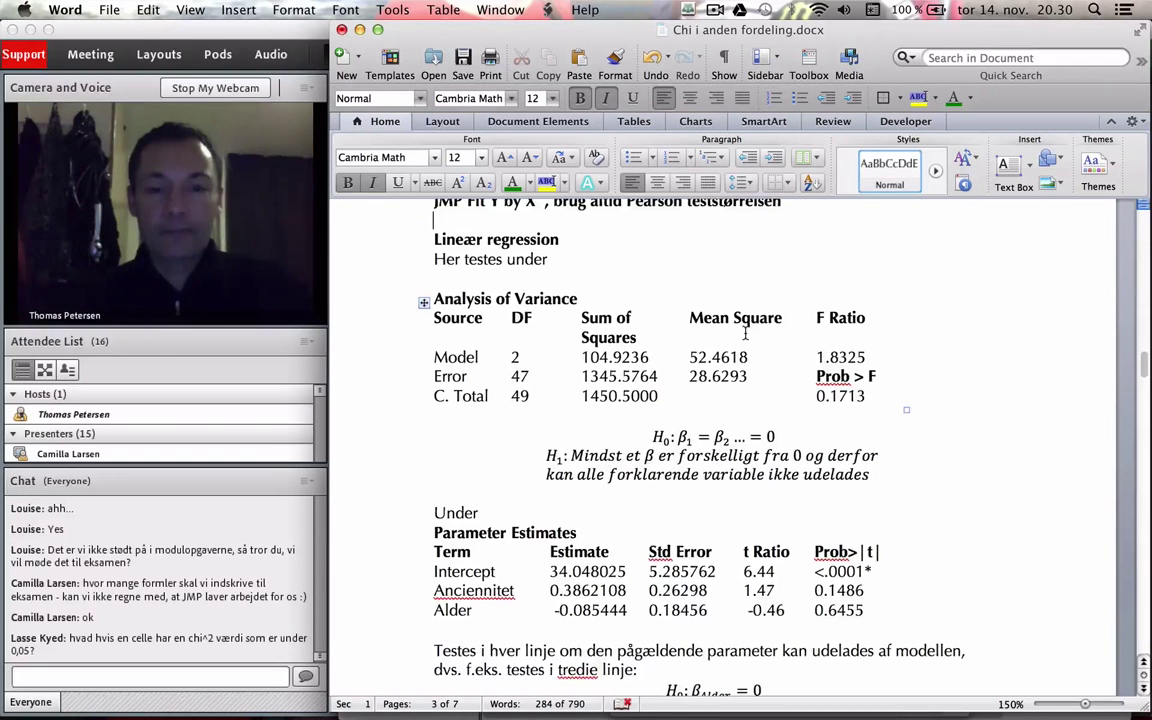
scroll(745, 335, "up", 6)
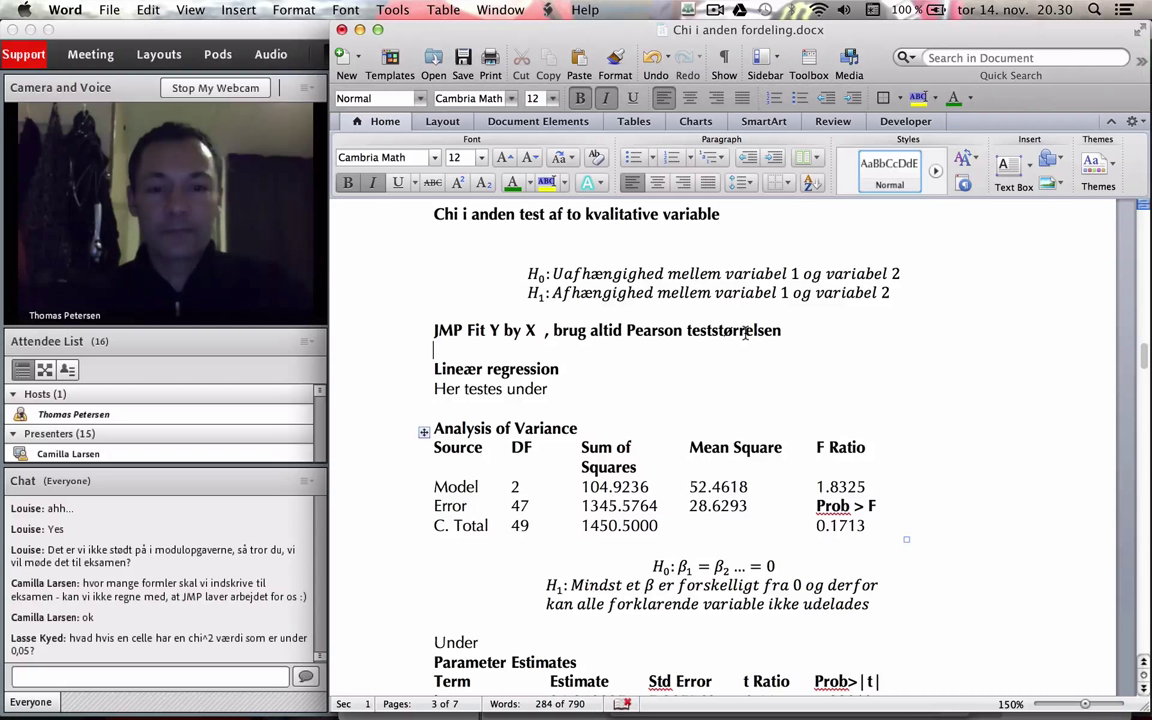
left_click(620, 342)
key("Return")
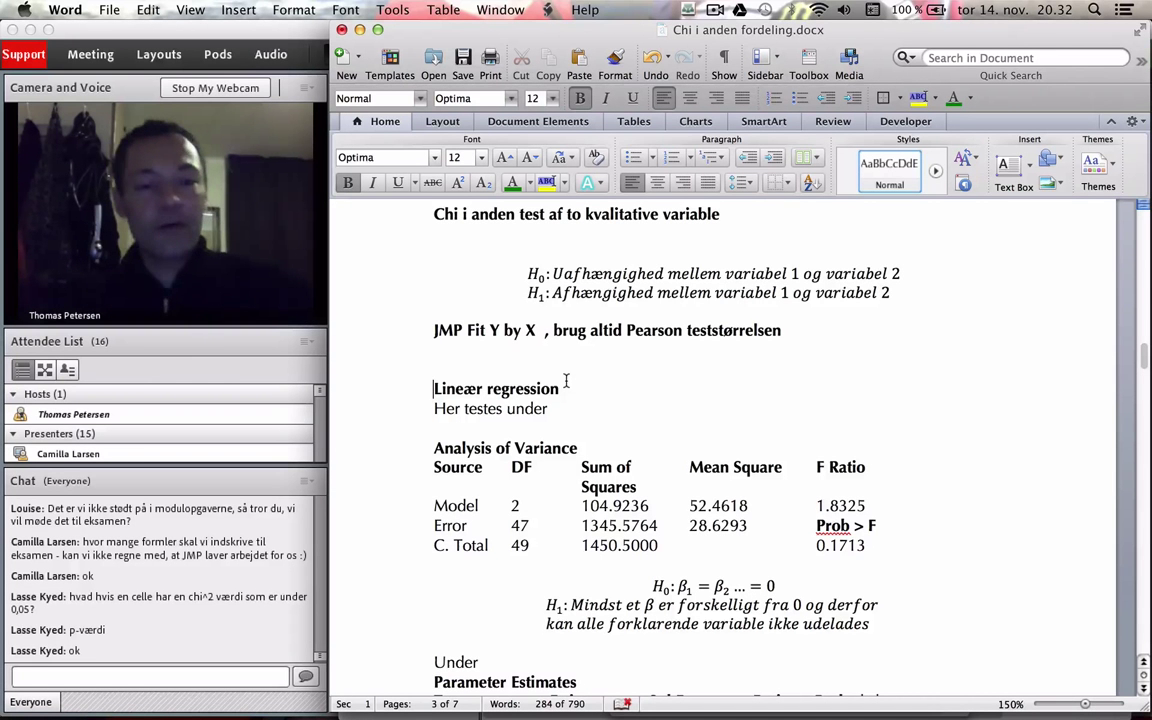
Review the linear regression notes and check the Pearson p-value in the JMP report
scroll(824, 329, "down", 5)
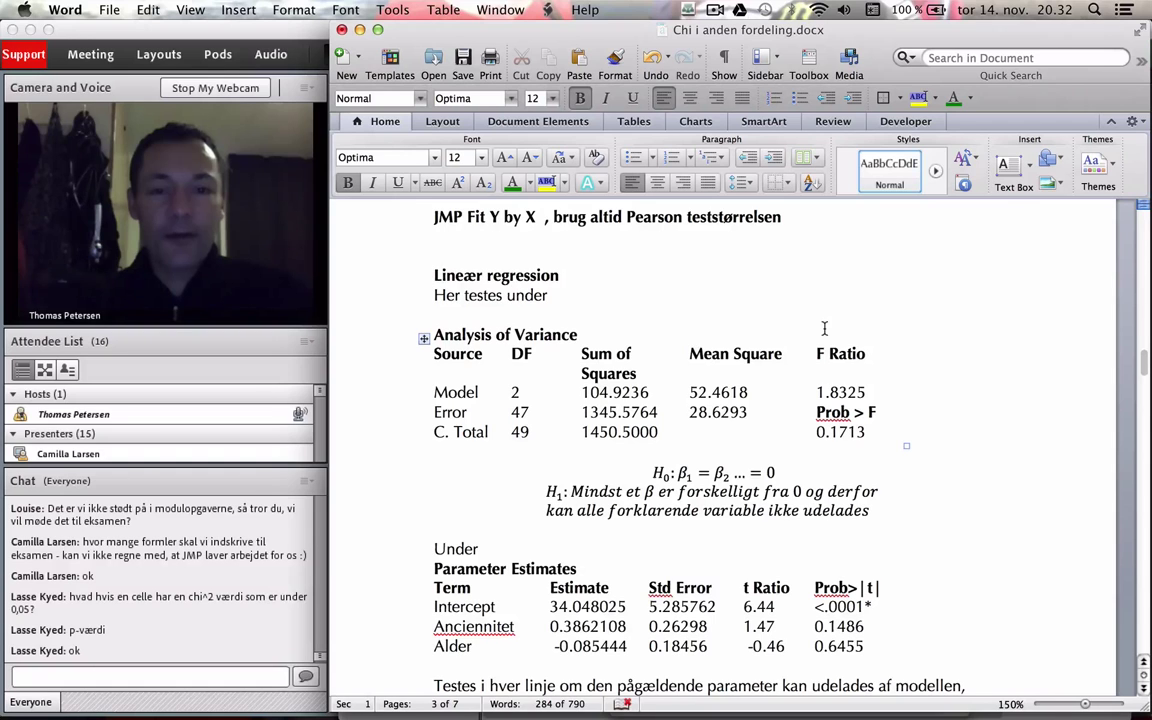
key("super+Tab")
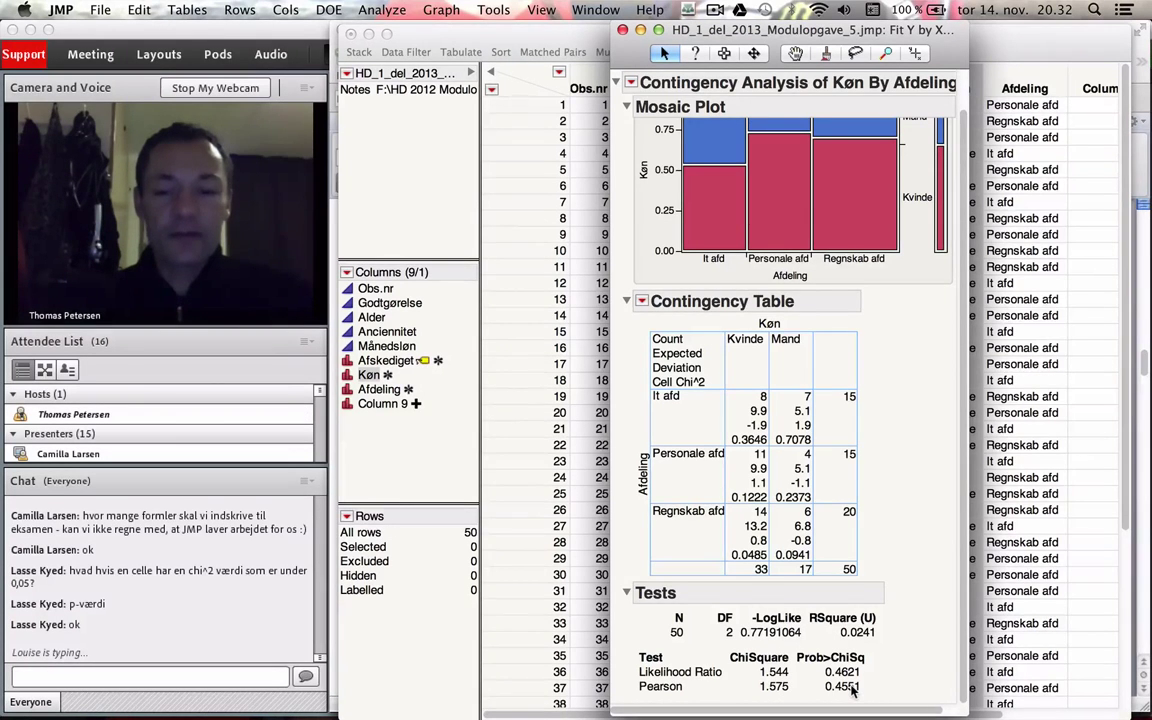
key("super+Tab")
scroll(704, 455, "down", 1)
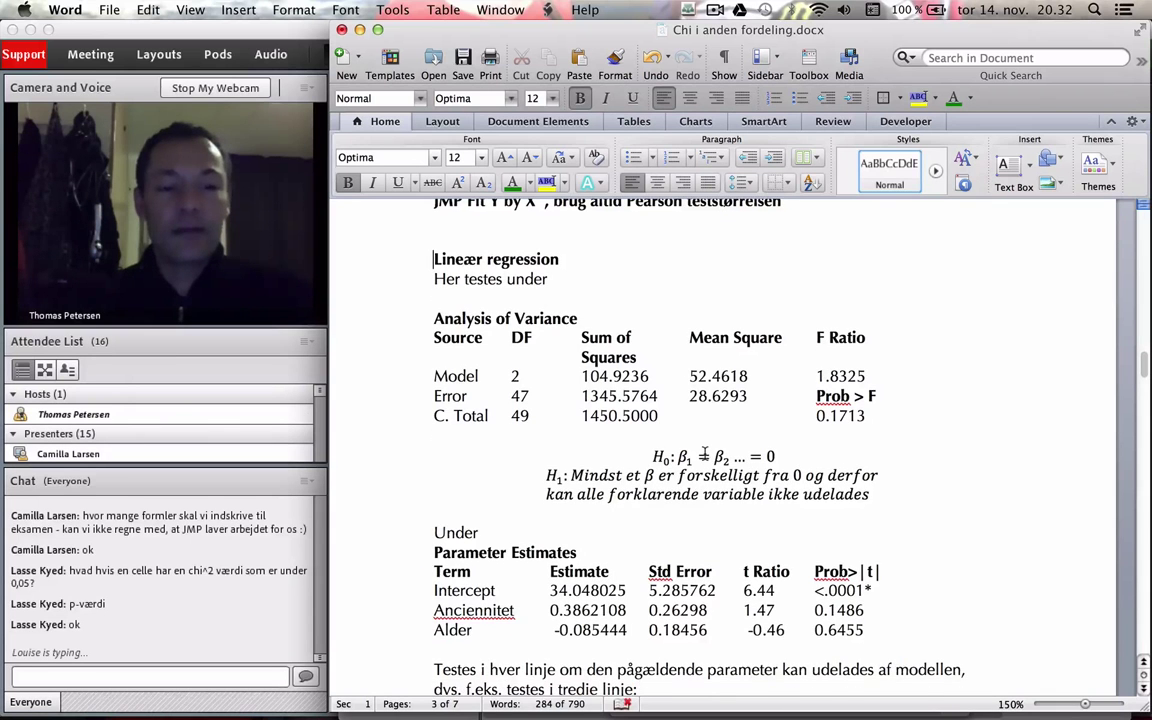
scroll(704, 455, "up", 1)
scroll(704, 455, "down", 3)
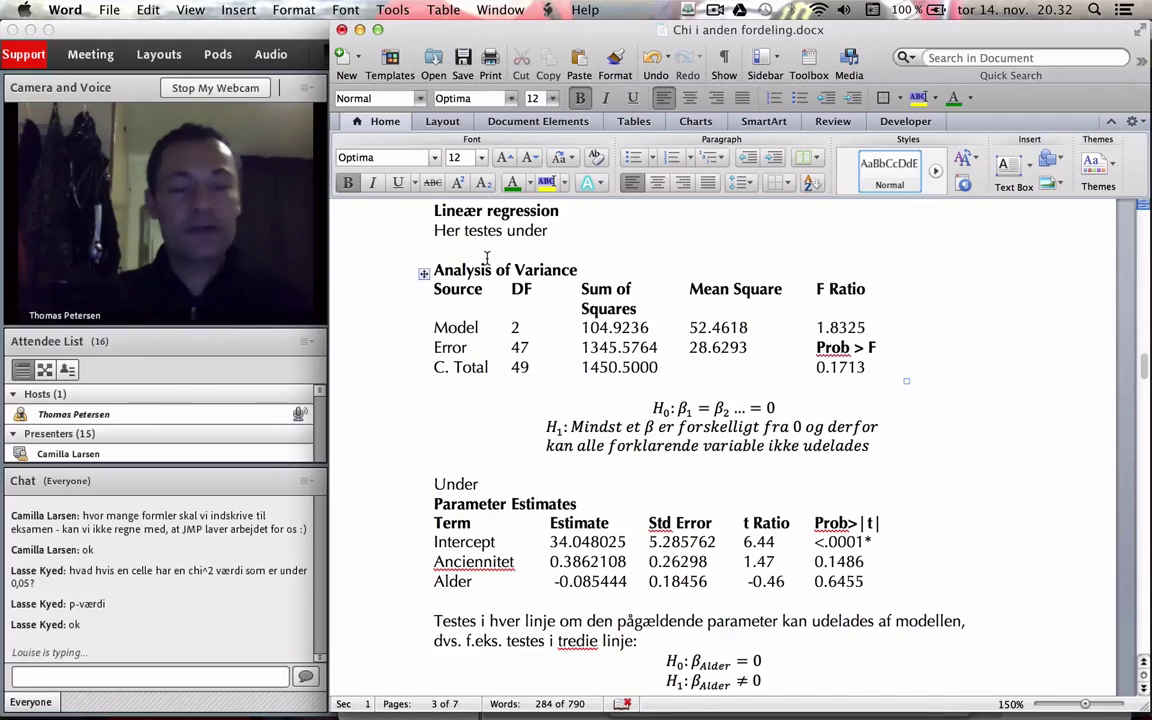
Switch to JMP and start a Fit Model specification for the HD_1_del_2013_Modulopgave_5 data table
key("super+Tab")
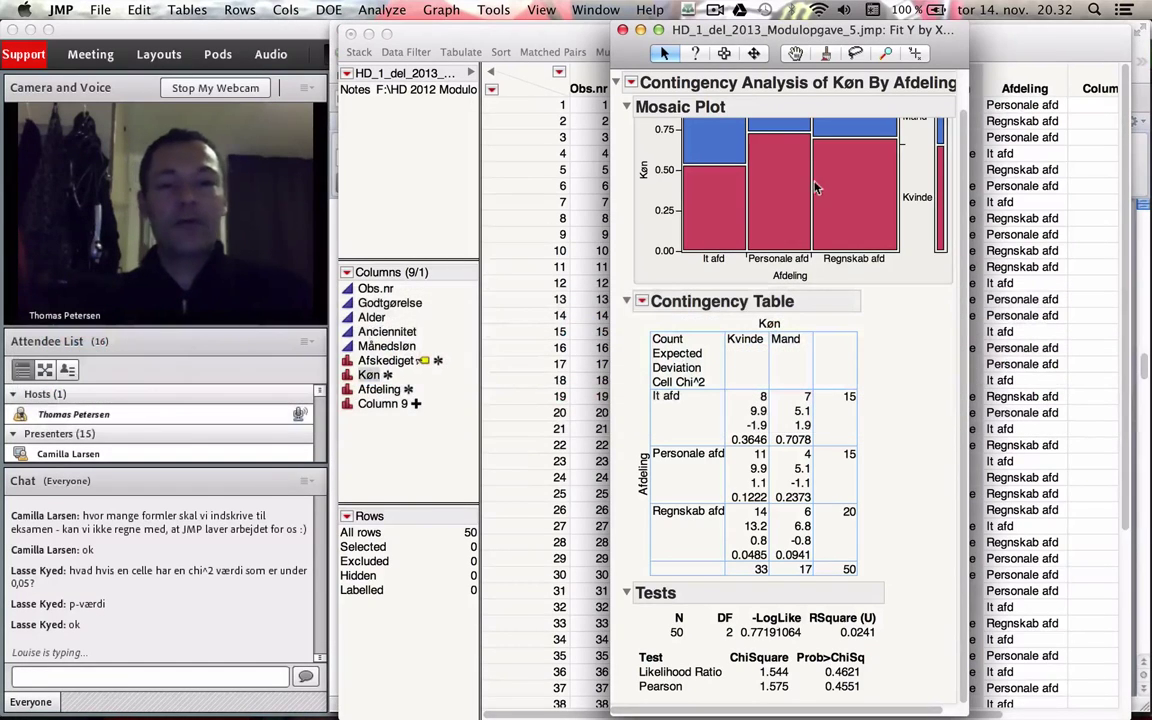
left_click(564, 35)
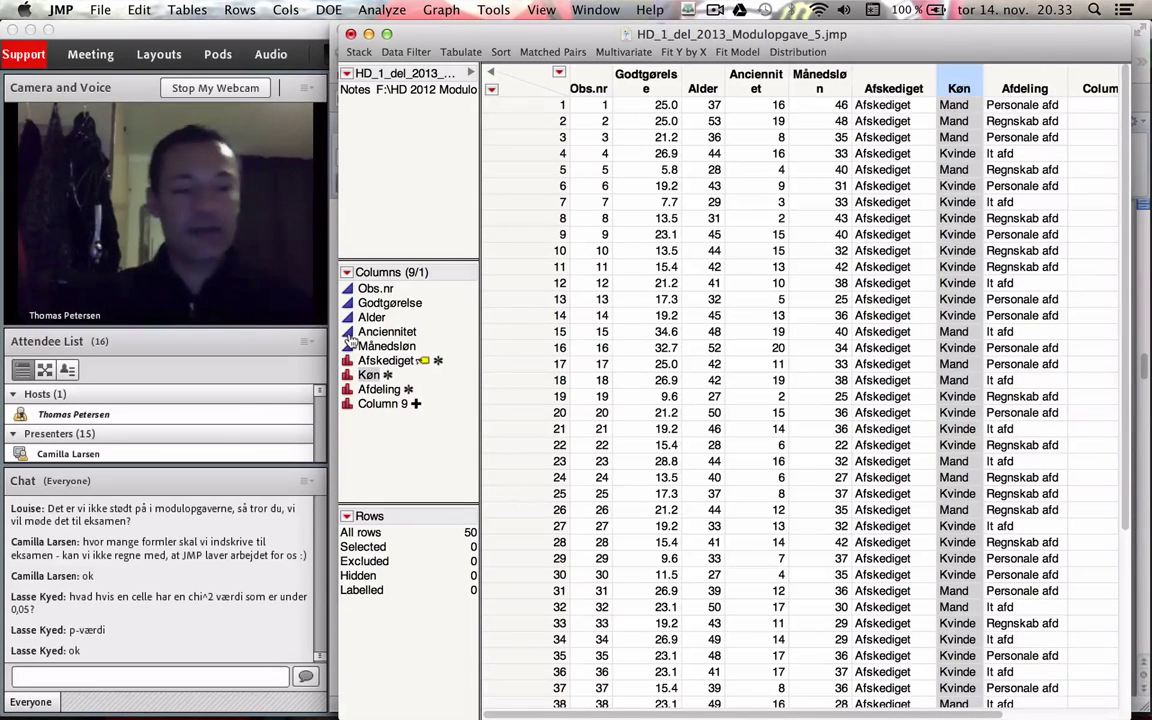
left_click(722, 52)
left_click_drag(563, 80, 684, 52)
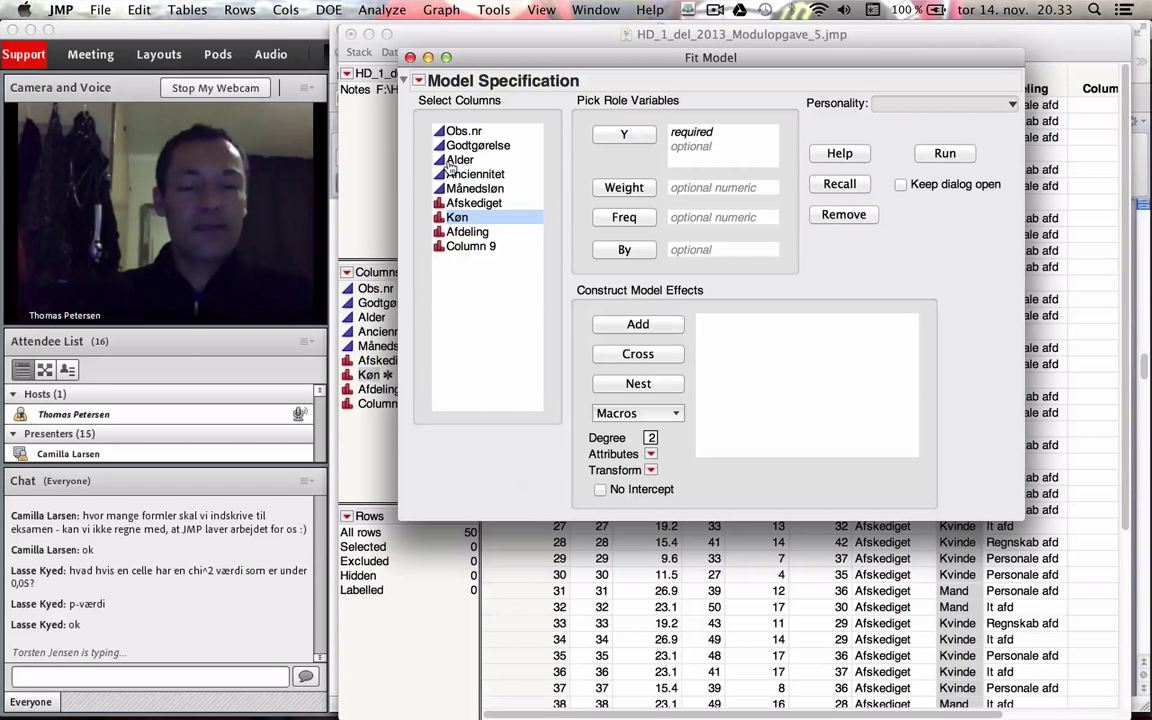
Set Månedsløn as the model's only Y variable, leaving Alder out of the Y role
left_click_drag(455, 160, 701, 145)
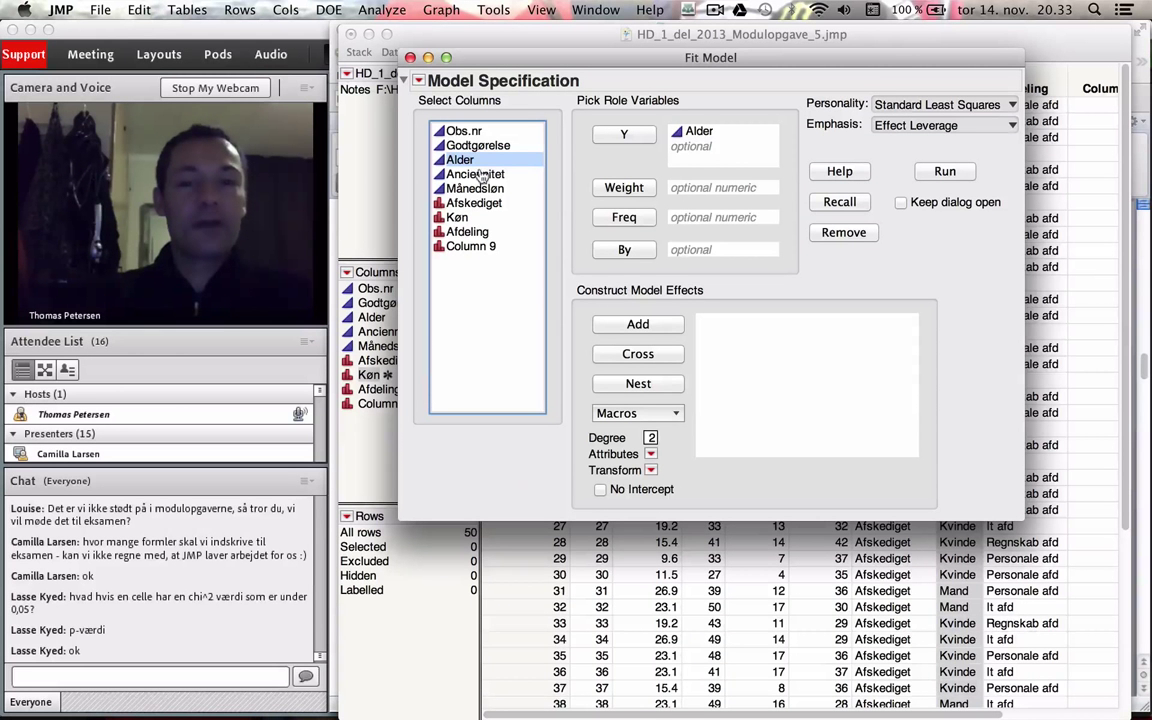
left_click_drag(697, 131, 462, 159)
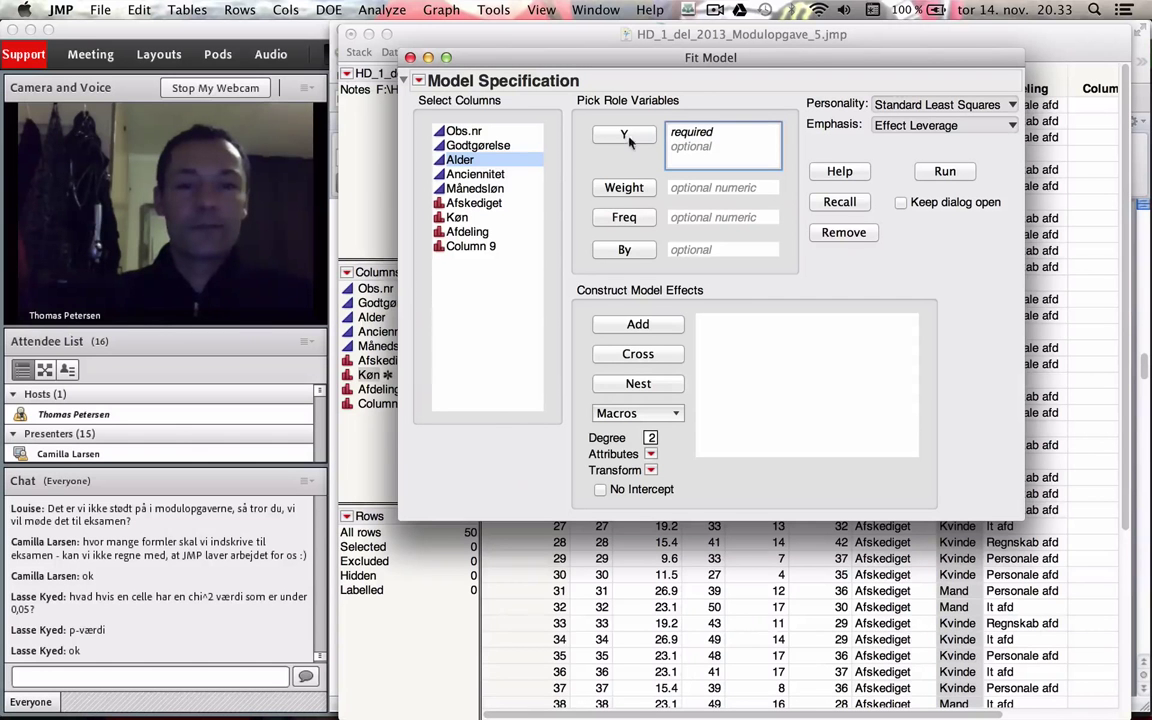
double_click(462, 187)
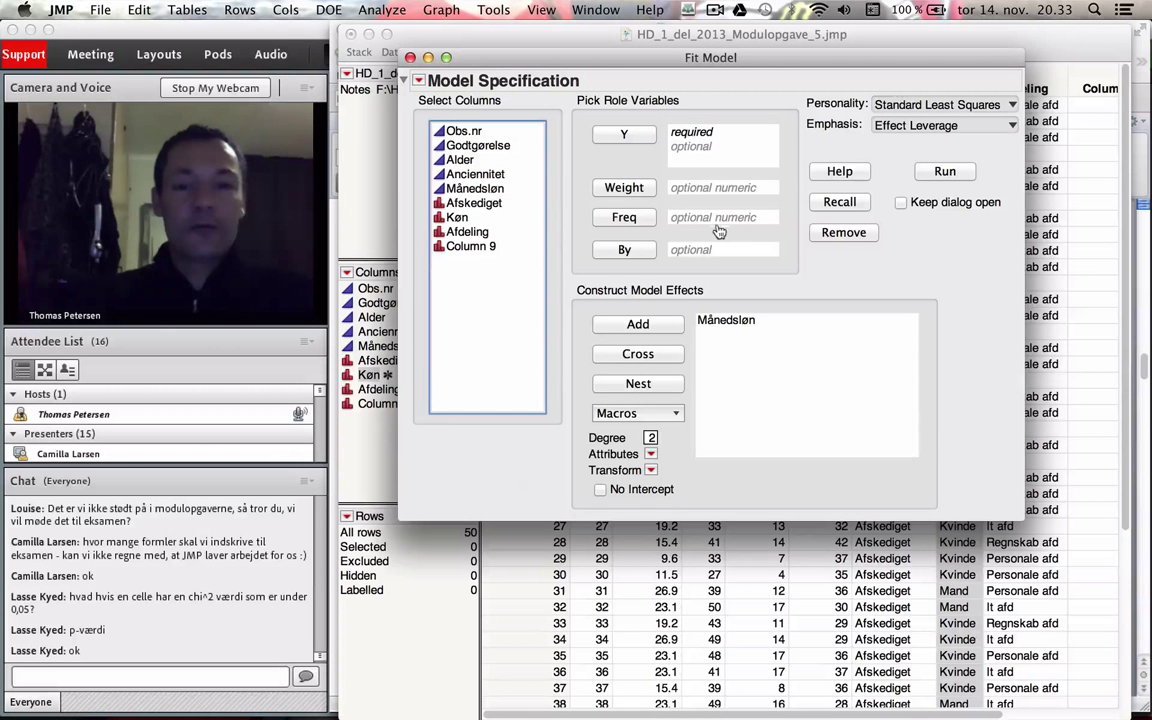
left_click_drag(715, 320, 730, 146)
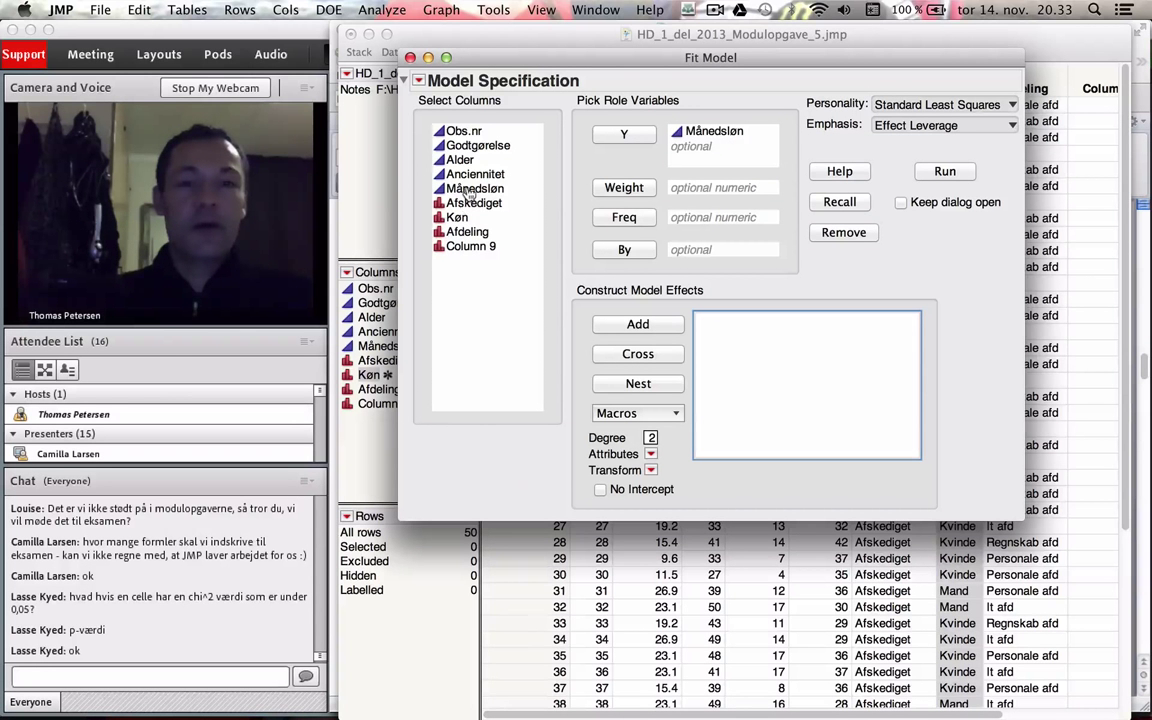
Change Køn to continuous and add Køn, Anciennitet, Alder and Godtgørelse as model effects
left_click(442, 221)
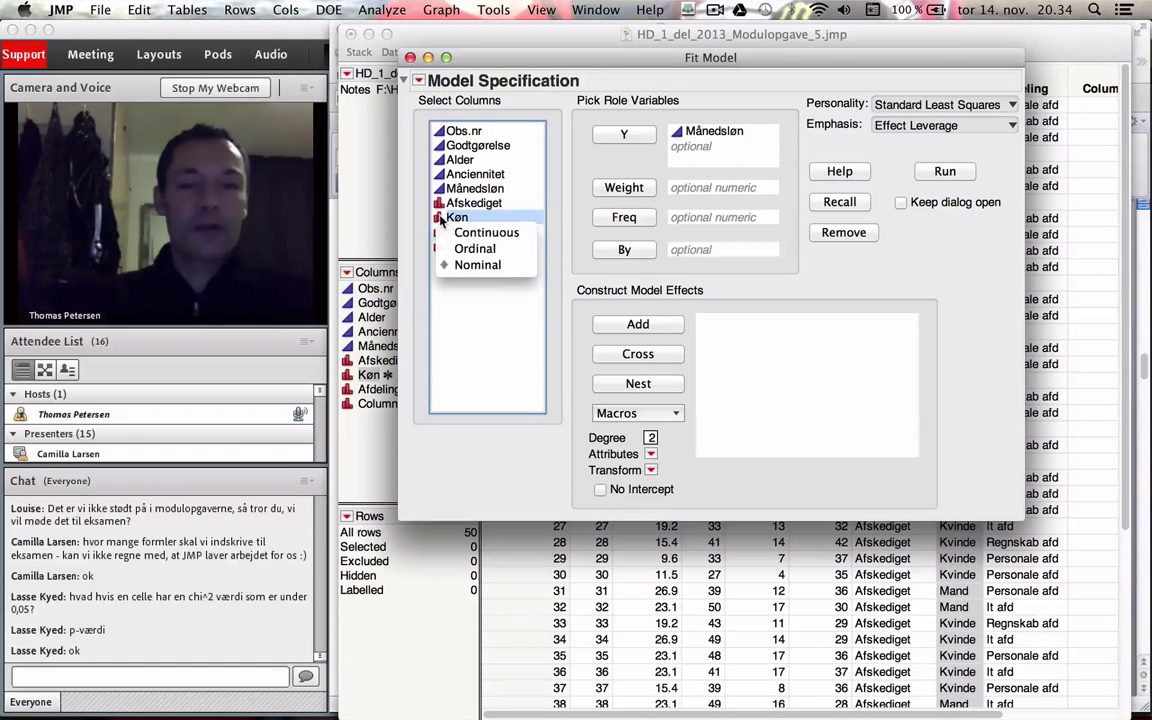
left_click(487, 233)
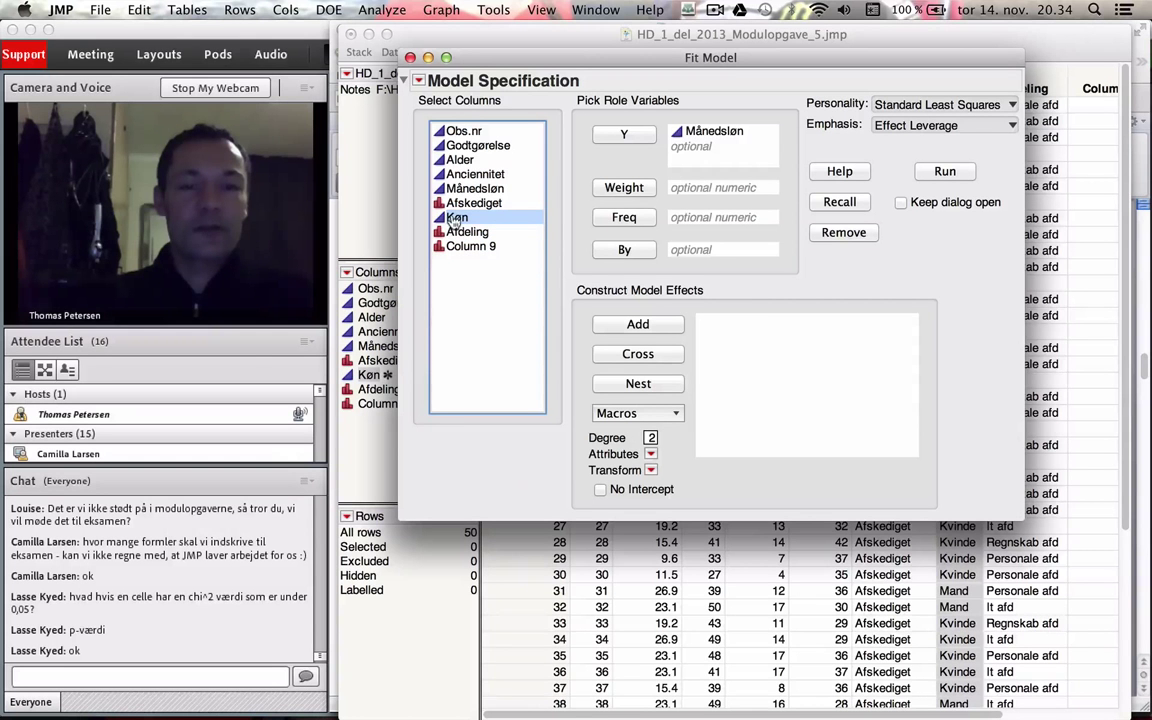
left_click_drag(458, 218, 846, 386)
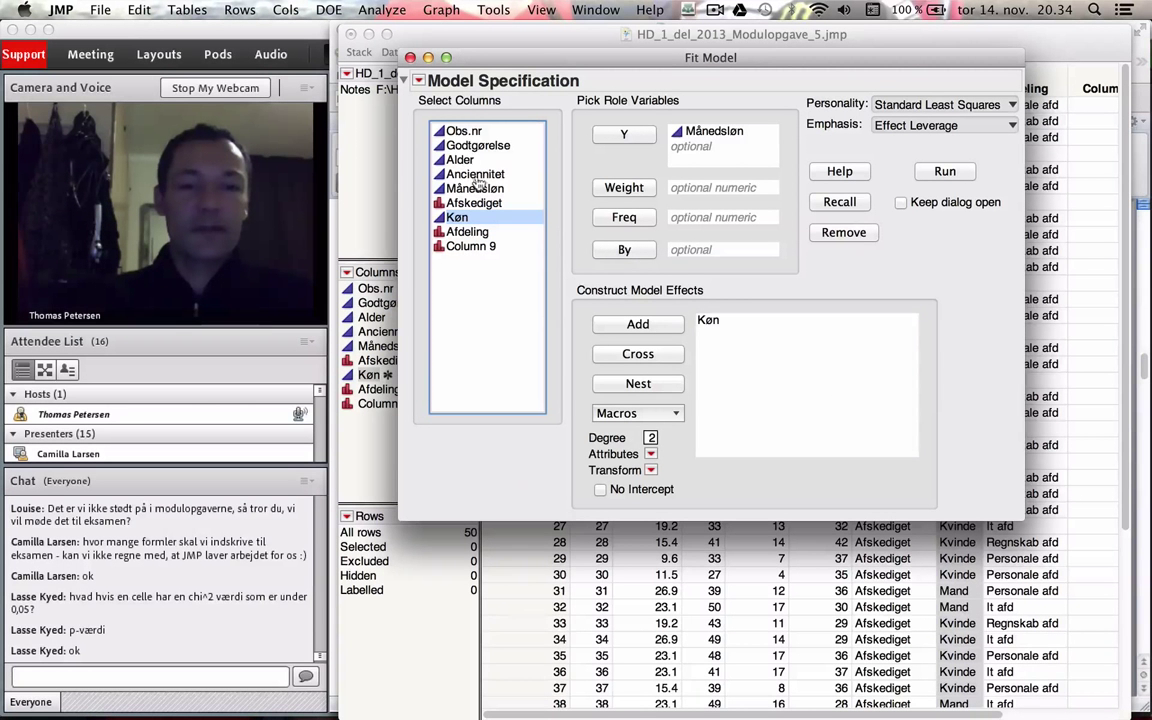
left_click_drag(483, 177, 720, 340)
left_click_drag(460, 160, 784, 404)
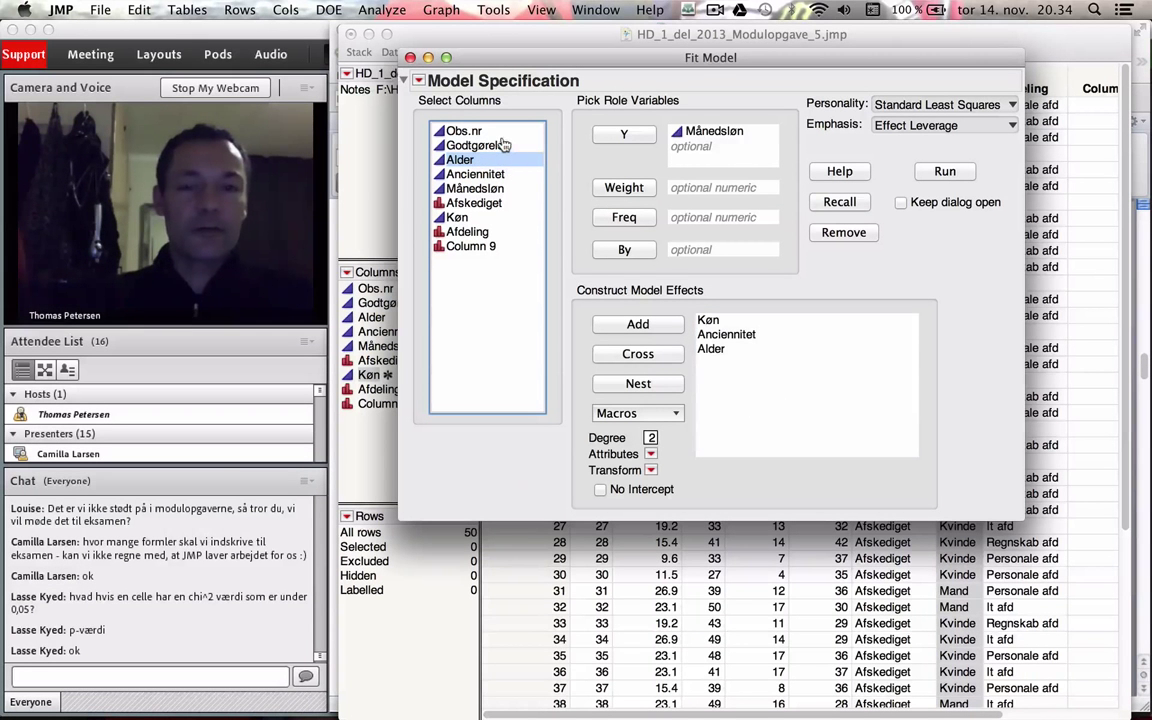
left_click_drag(455, 143, 758, 384)
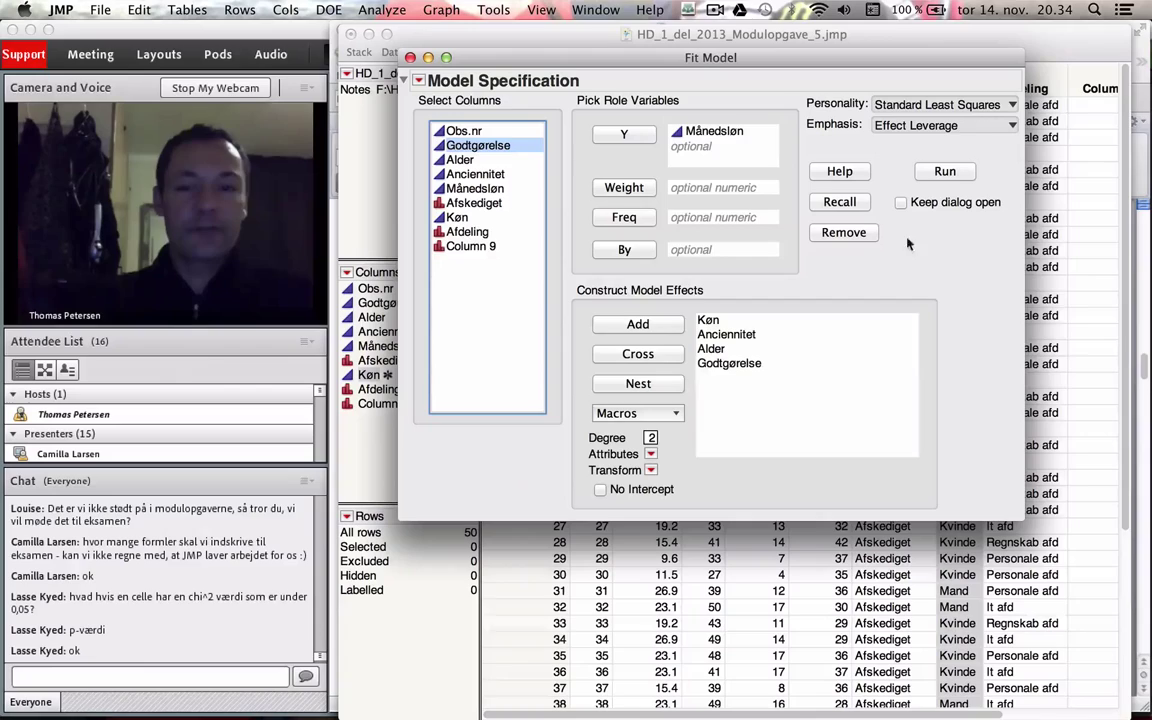
Run the Månedsløn model and examine the Summary of Fit and the Analysis of Variance p-value in the report
left_click(947, 172)
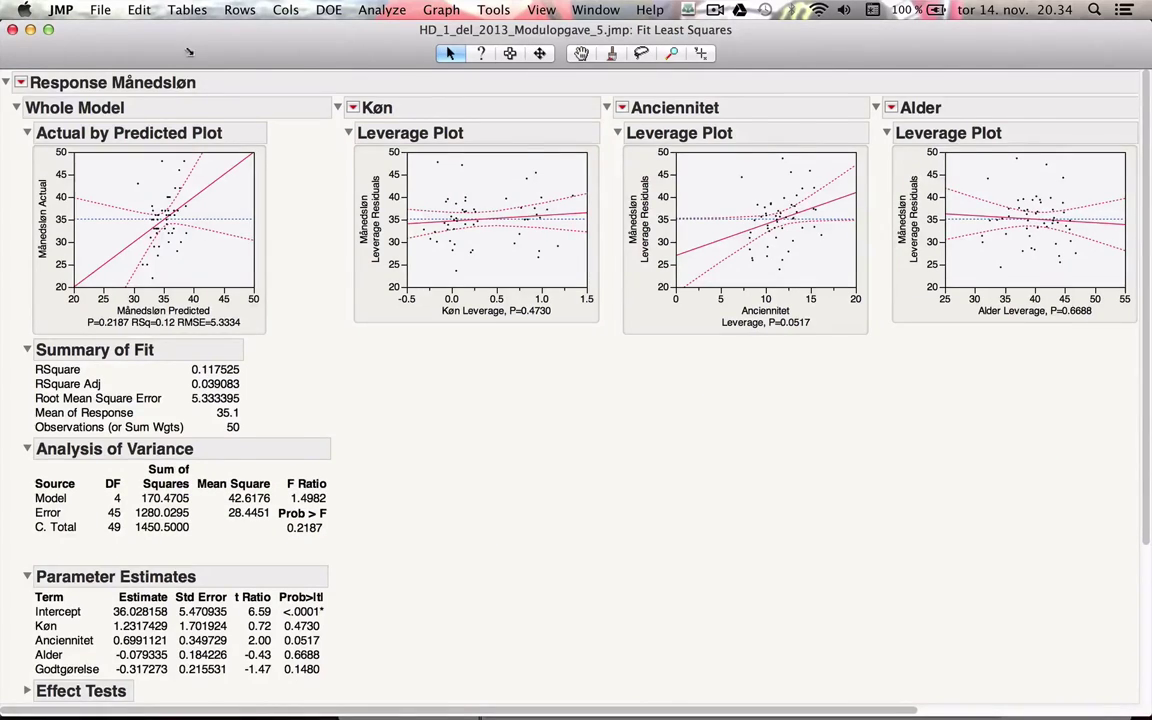
left_click_drag(2, 21, 338, 25)
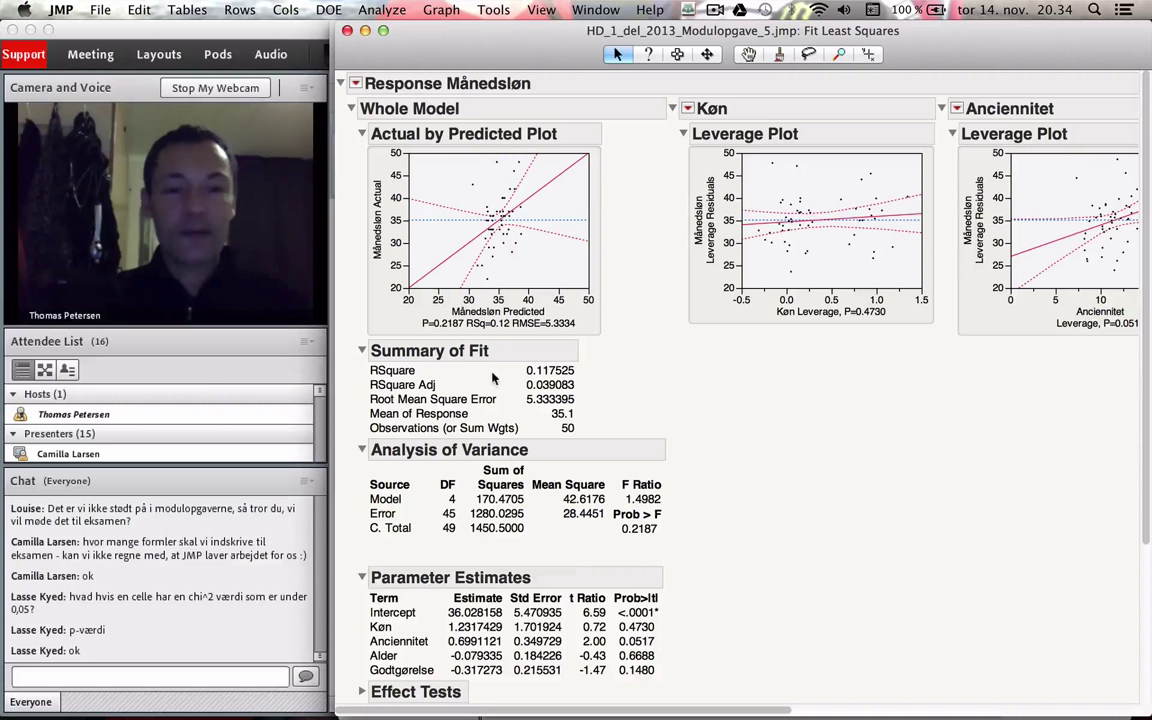
scroll(518, 374, "down", 4)
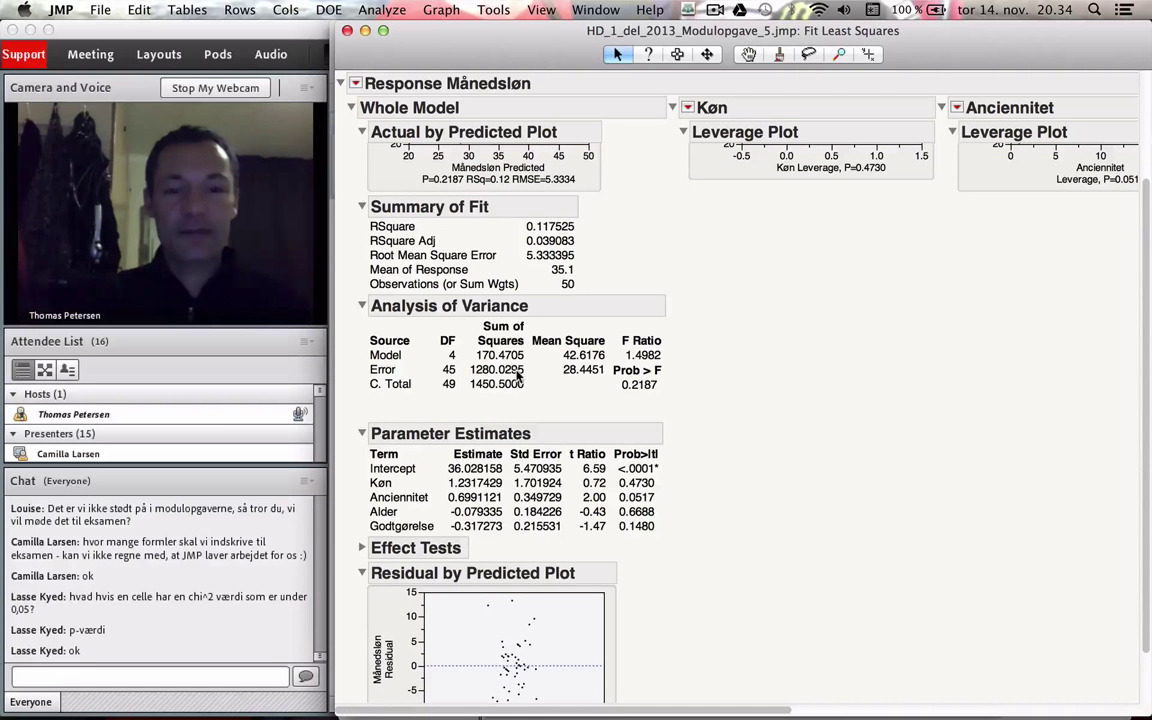
scroll(518, 374, "down", 2)
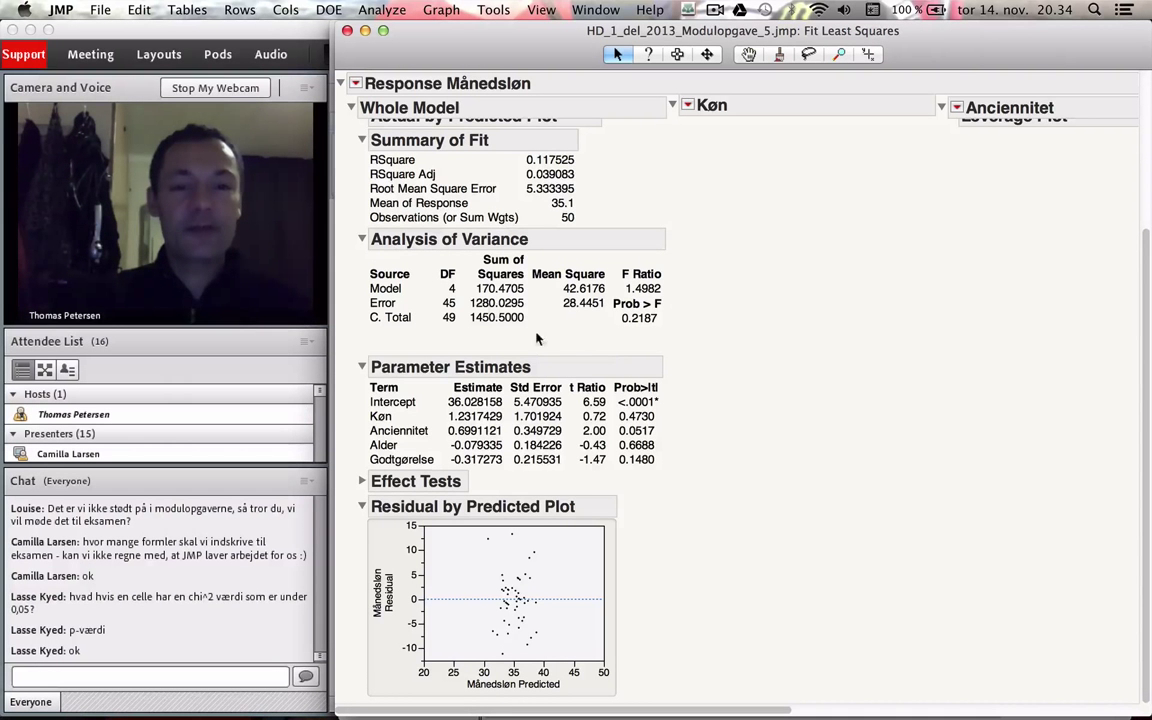
scroll(440, 316, "up", 6)
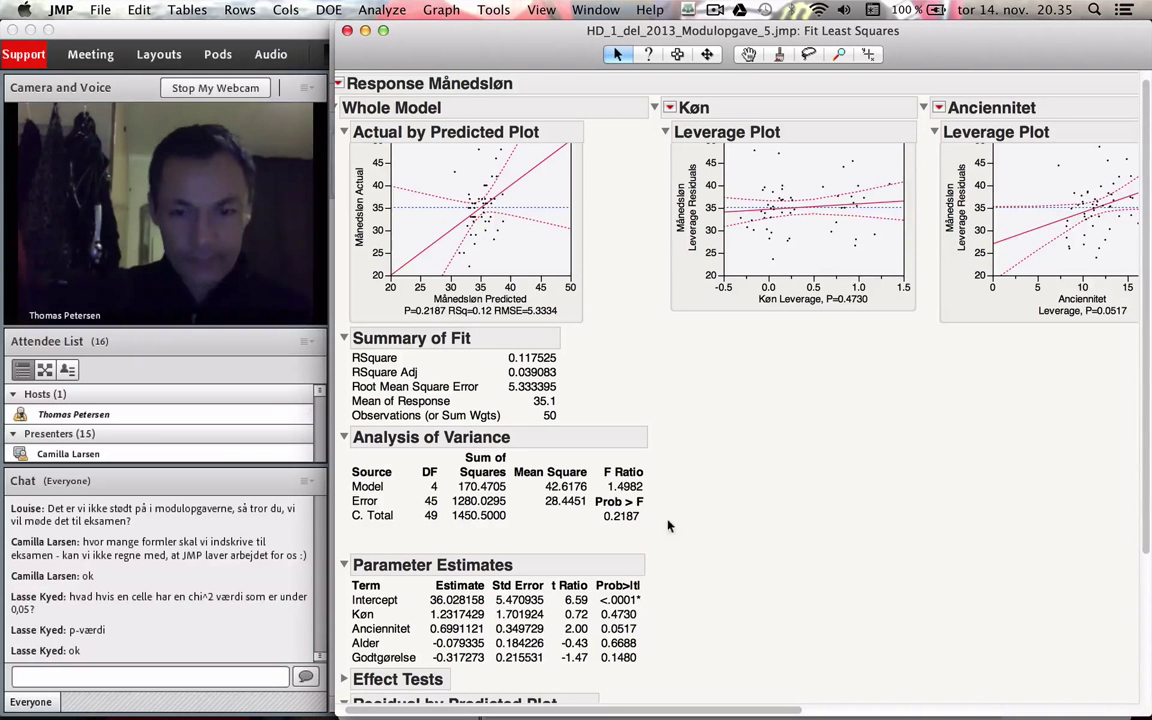
mouse_move(624, 522)
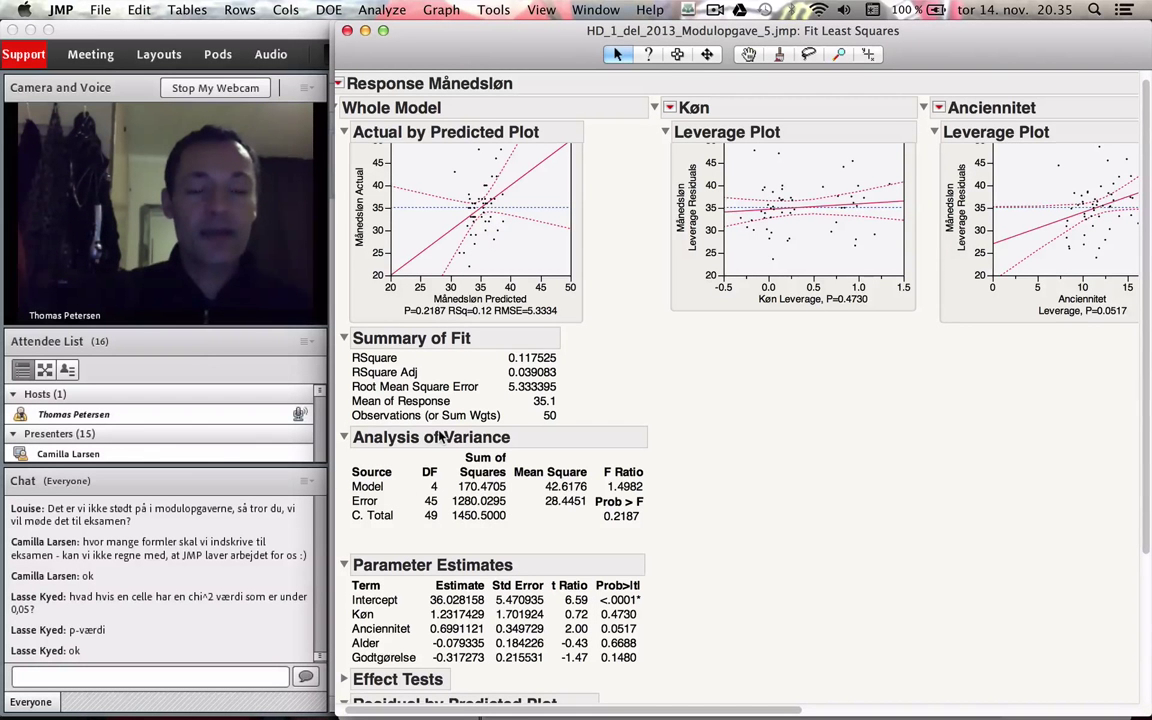
Compare the Analysis of Variance hypotheses in the Word notes with the JMP regression report
key("super+Tab")
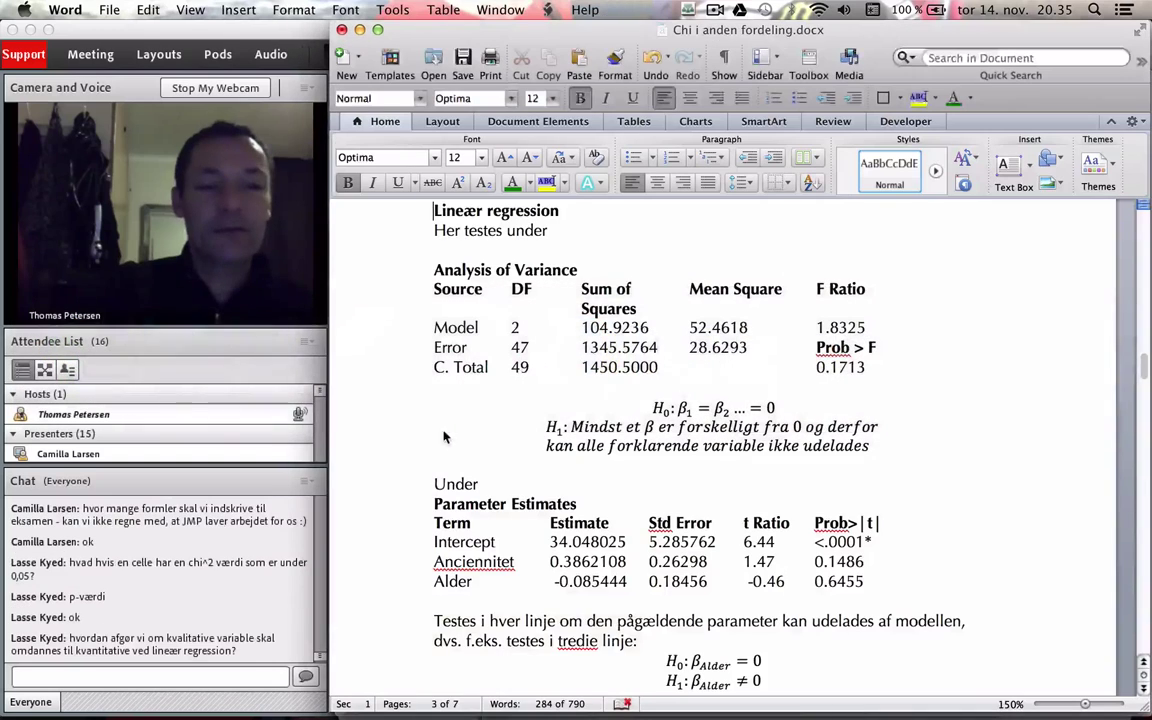
scroll(588, 411, "down", 2)
scroll(589, 411, "up", 2)
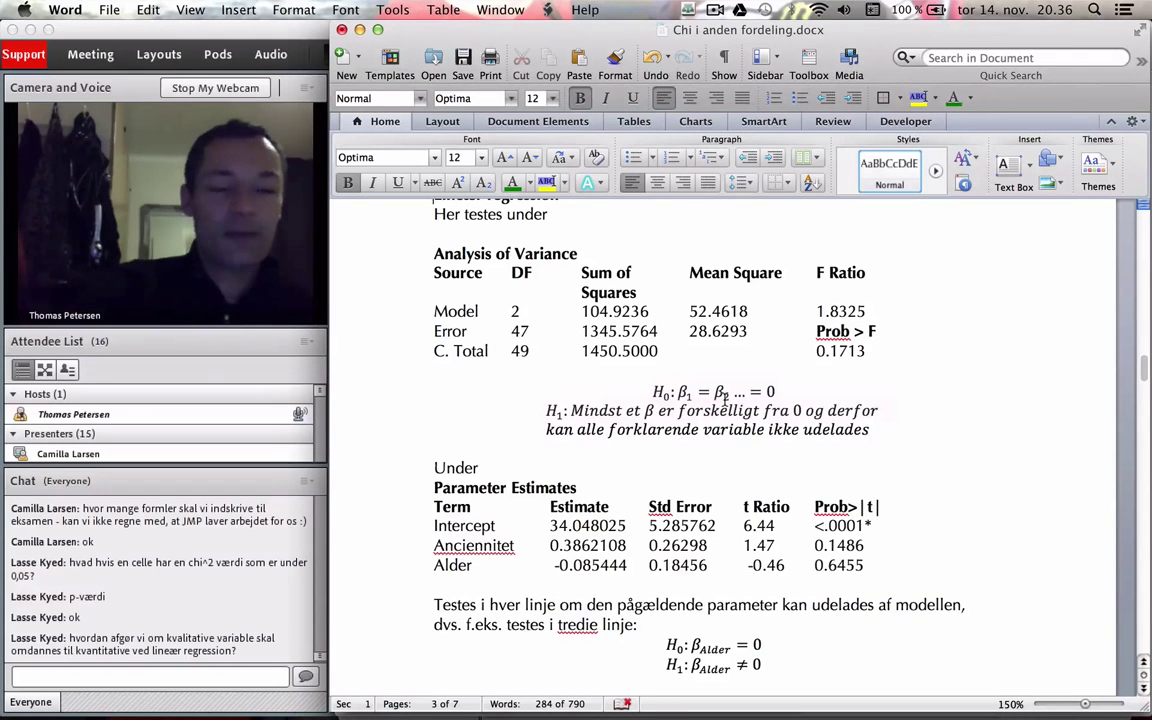
key("super+Tab")
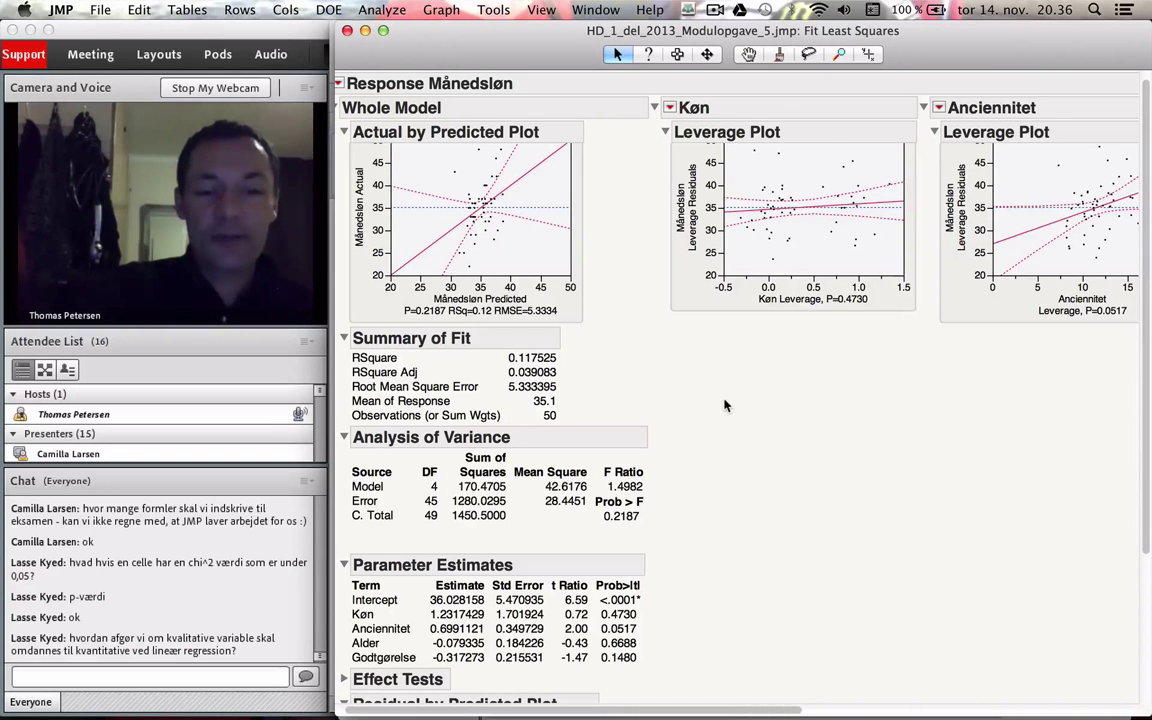
key("super+Tab")
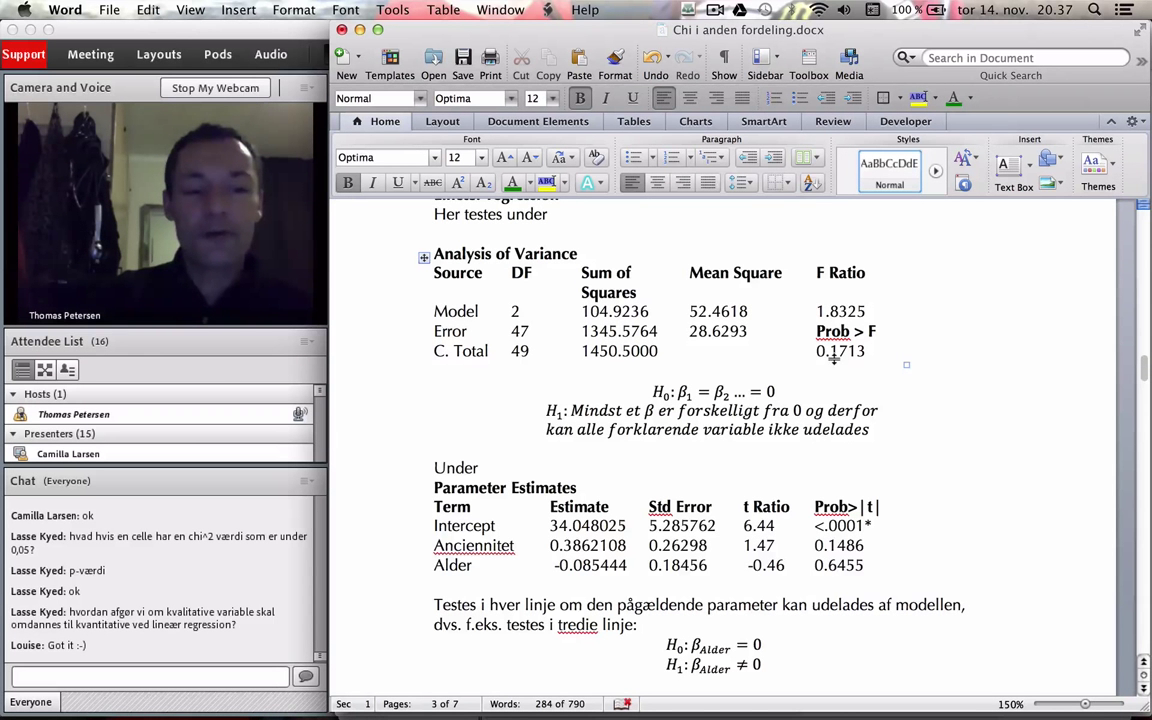
Read the Parameter Estimates hypotheses in the Word notes and examine each term's Prob>|t| in the JMP report
scroll(858, 345, "down", 5)
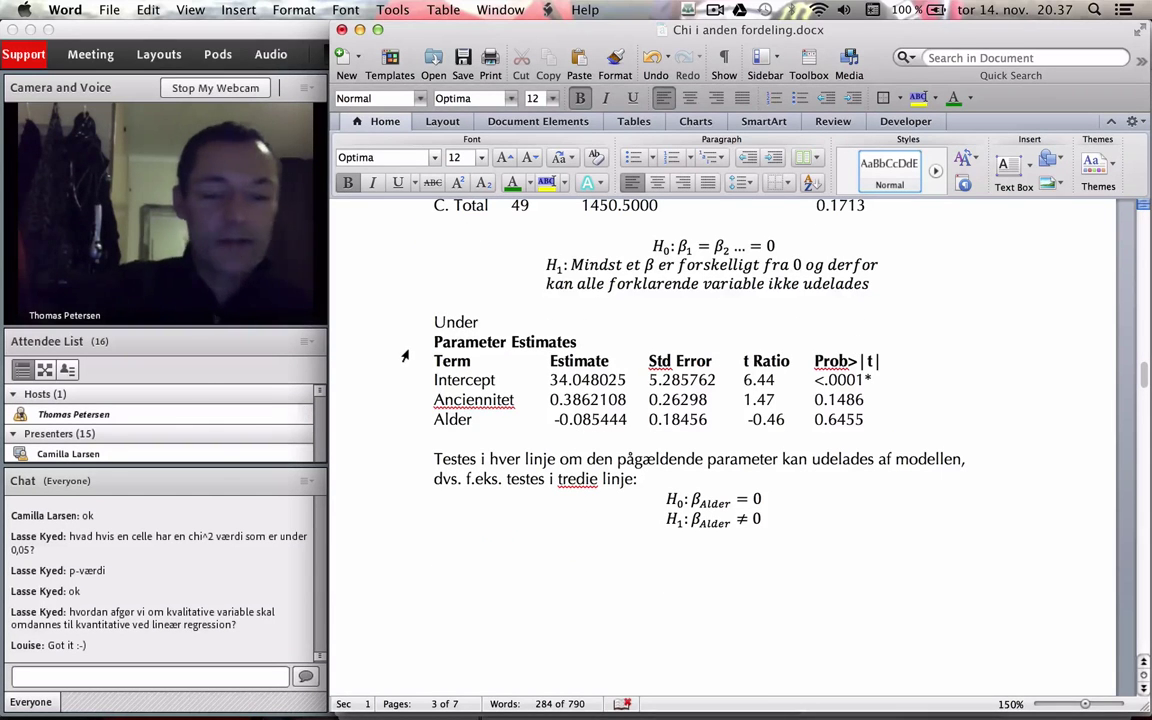
key("super+Tab")
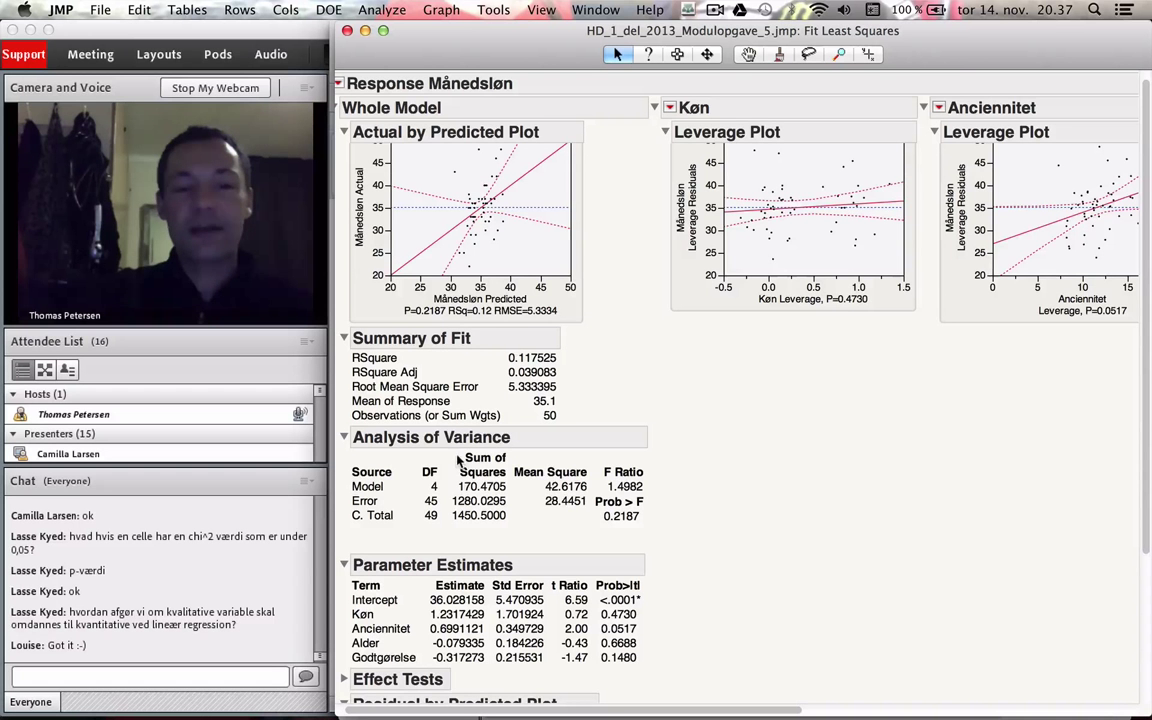
scroll(457, 450, "down", 3)
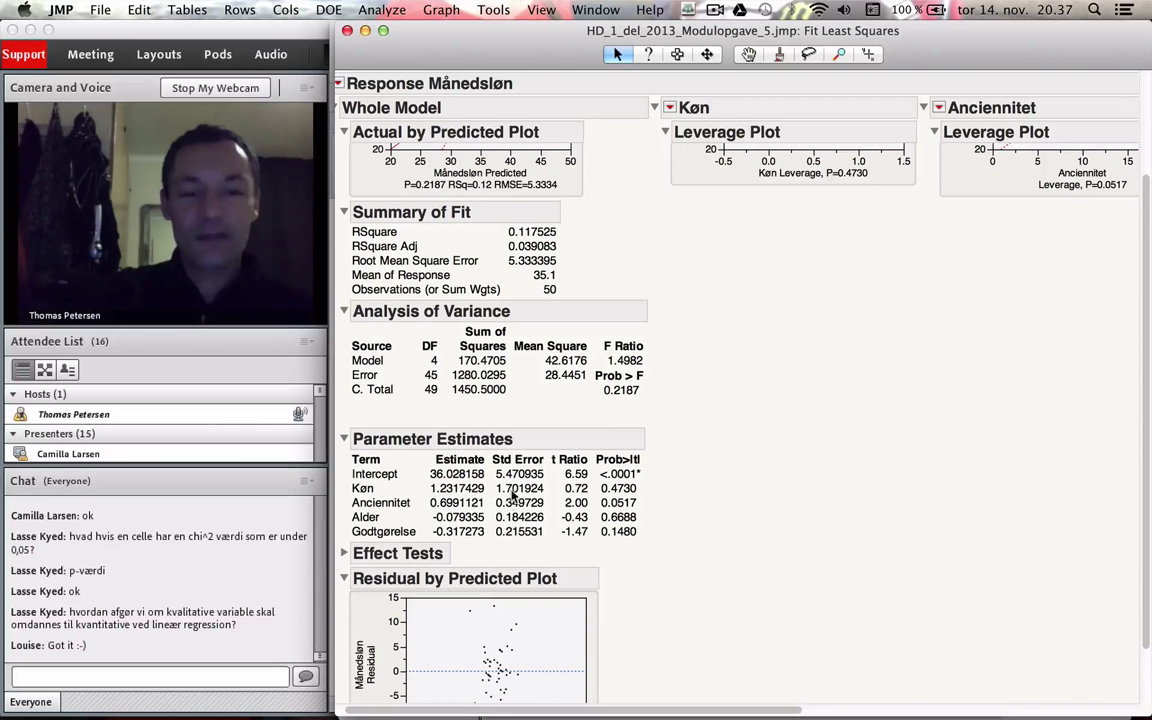
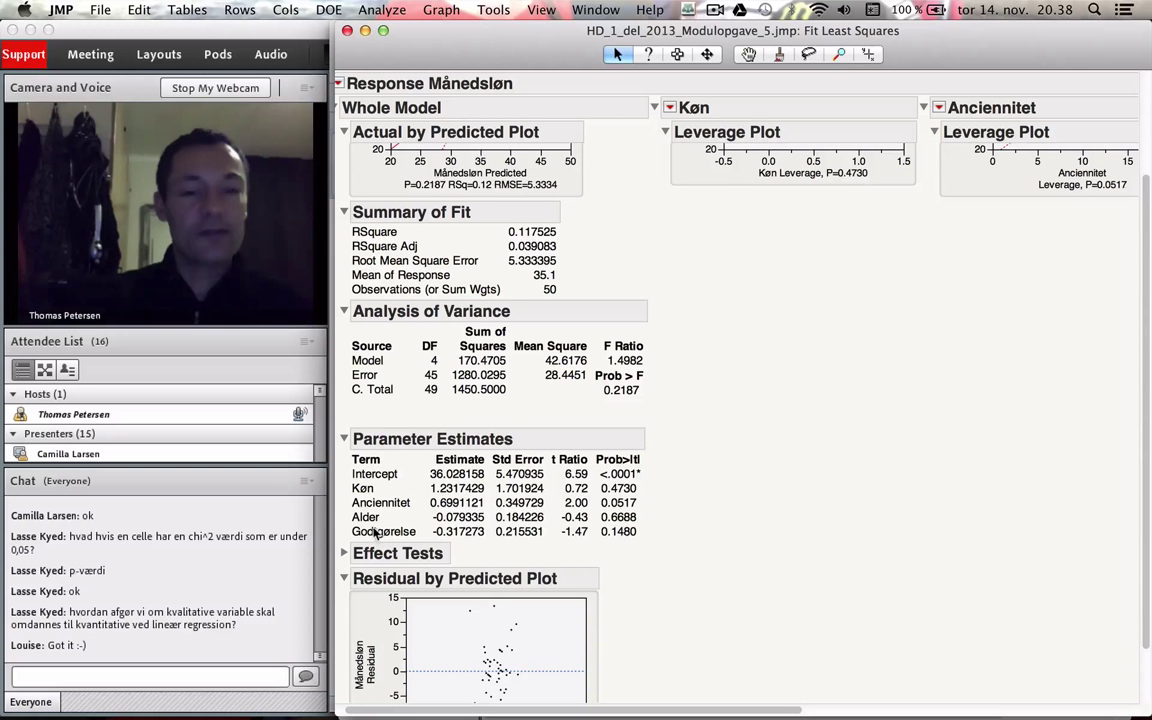
mouse_move(608, 525)
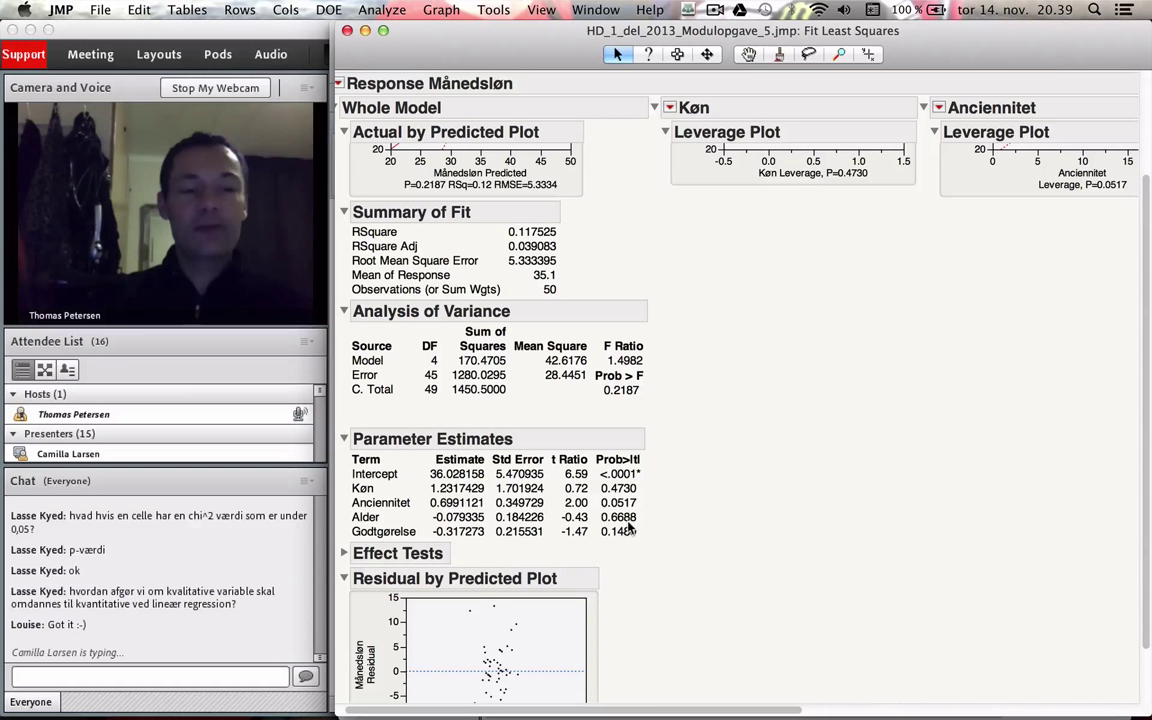
scroll(776, 475, "down", 3)
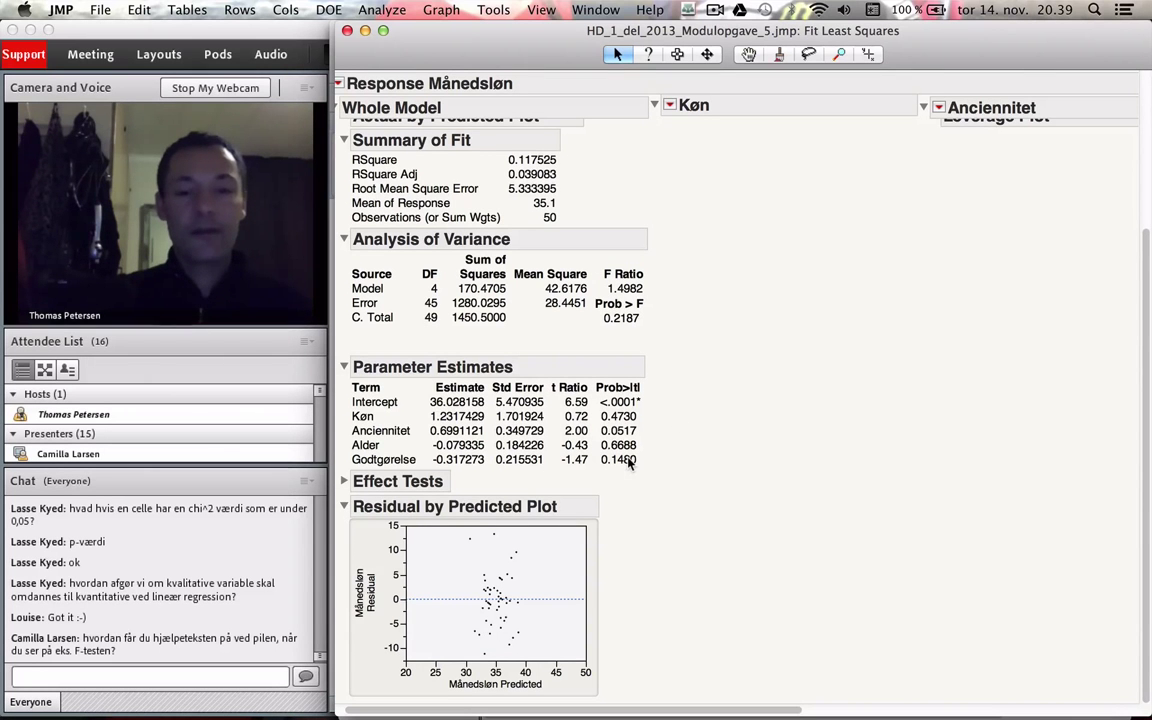
Switch to Word and review the hypotheses from the linear regression section back to the comparison of means
key("super+Tab")
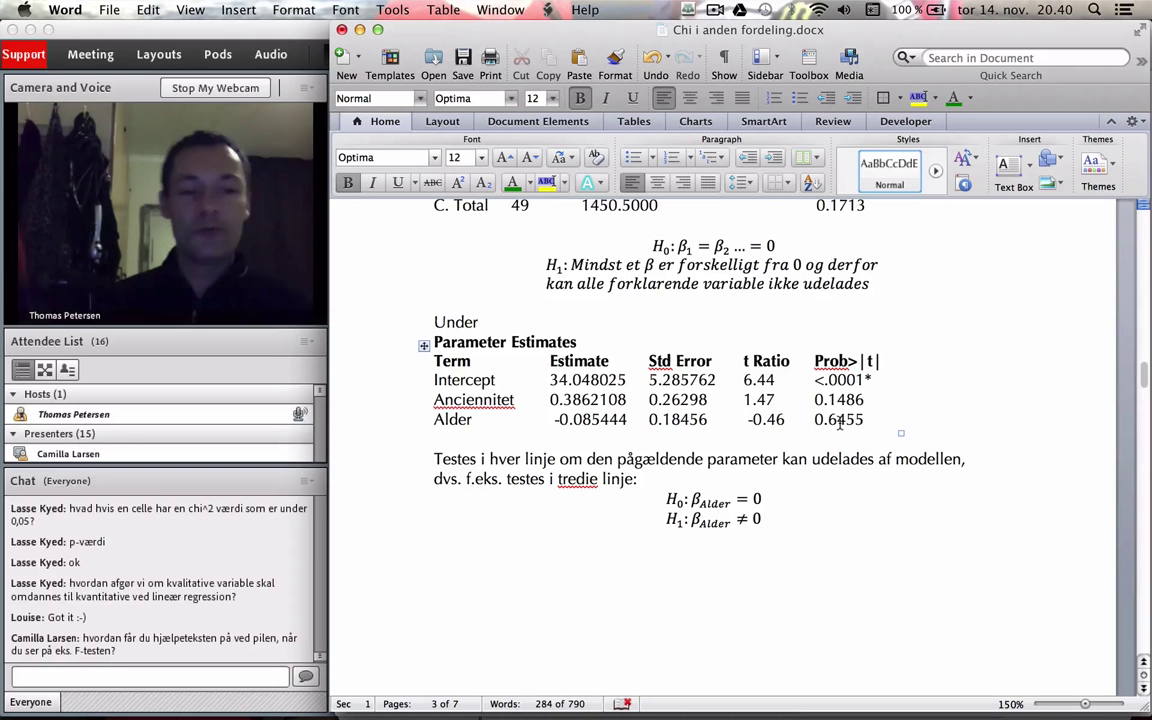
scroll(840, 423, "down", 2)
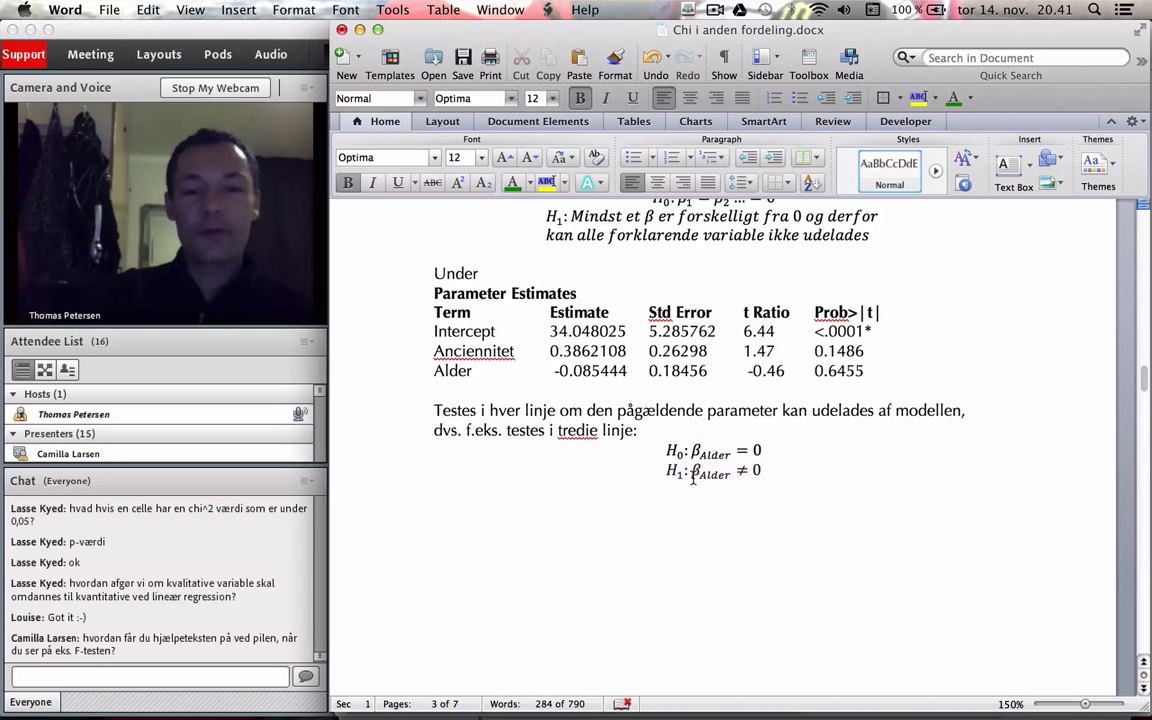
scroll(693, 476, "down", 2)
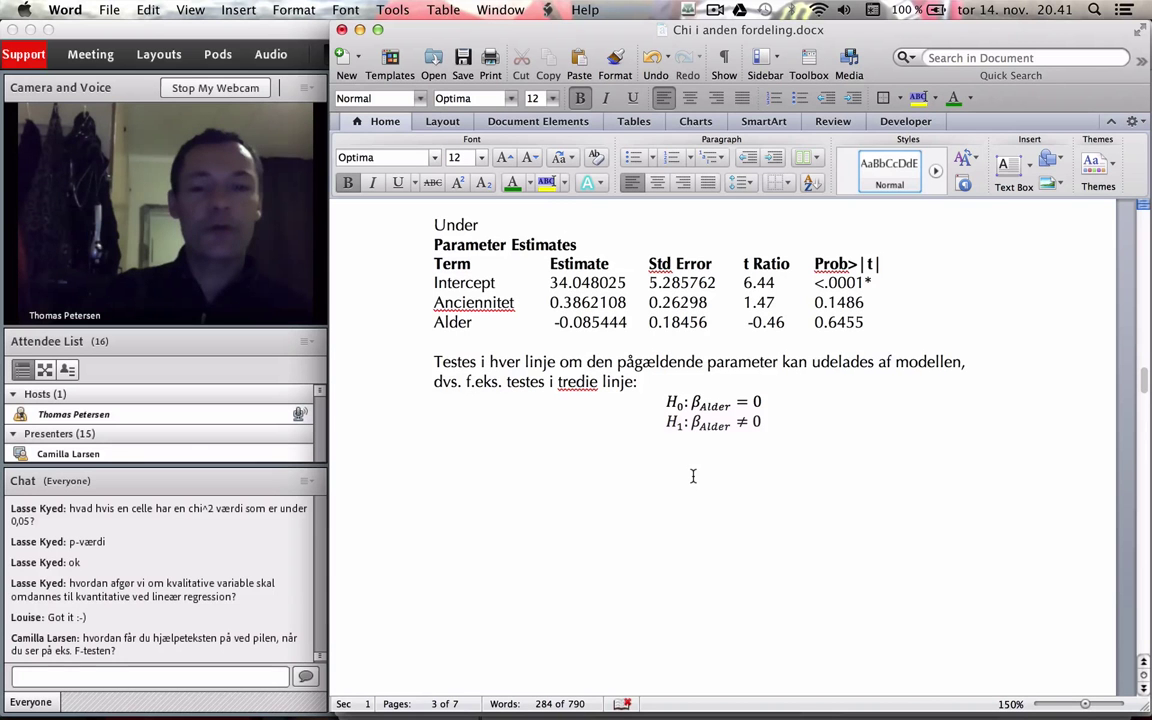
scroll(693, 476, "up", 10)
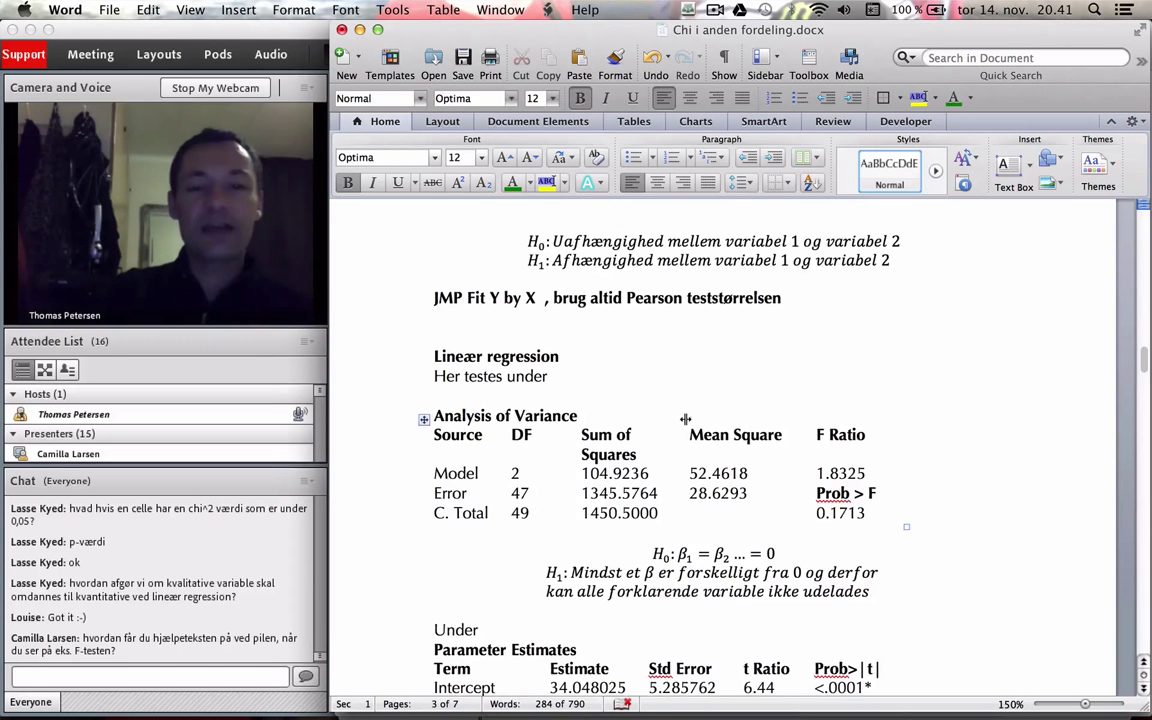
scroll(683, 419, "up", 1)
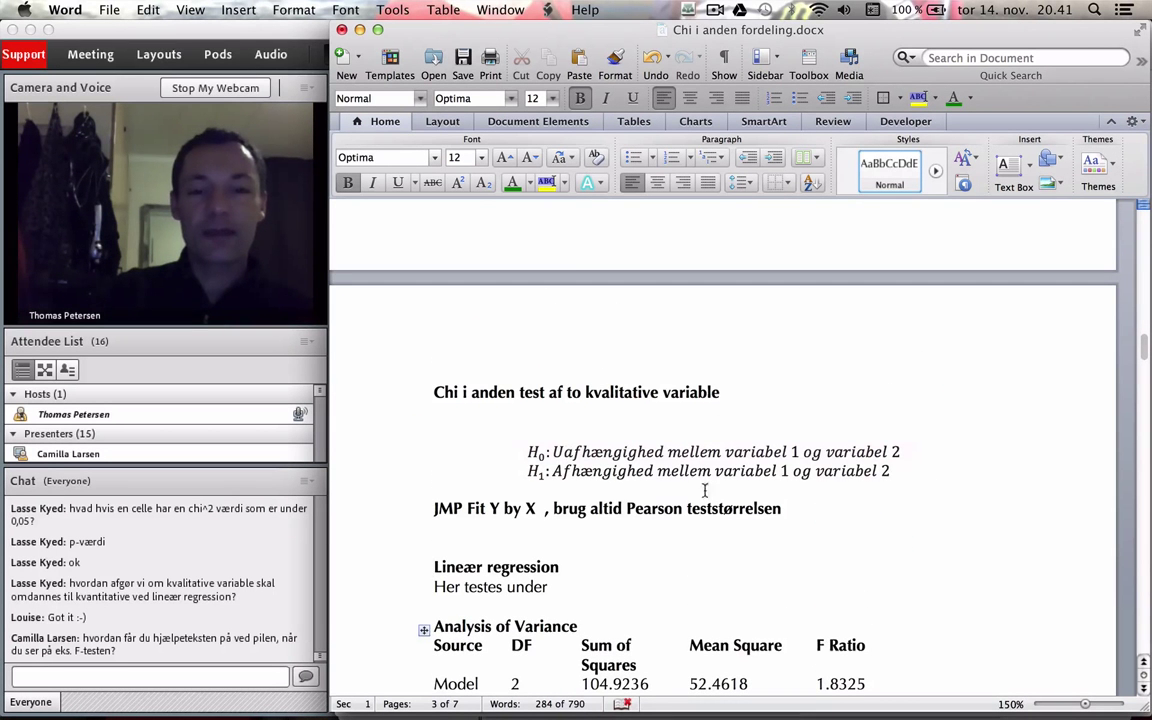
scroll(643, 482, "up", 10)
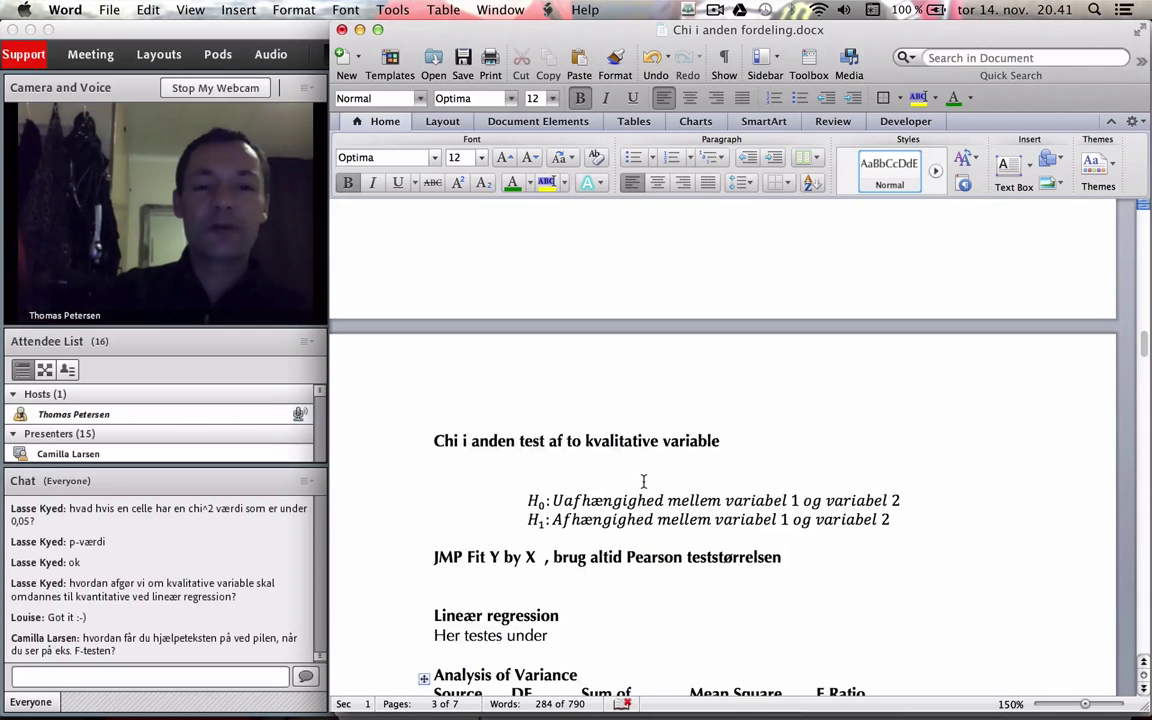
scroll(643, 482, "up", 20)
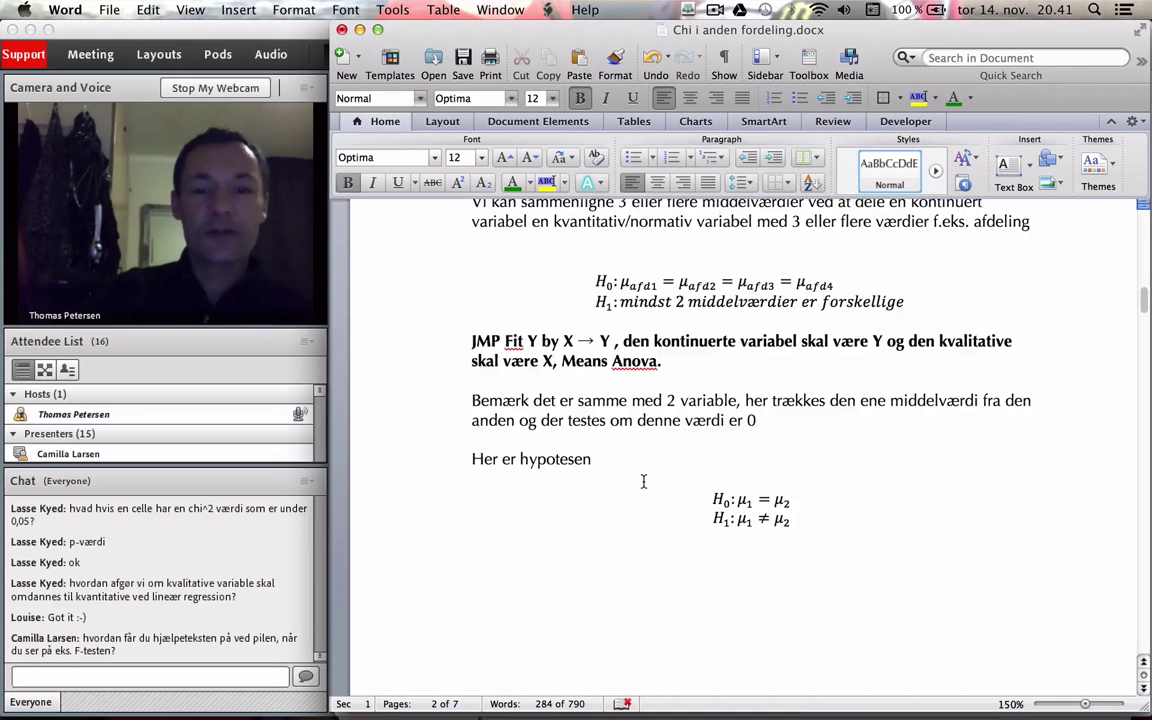
Review the Word notes from the tests of mean and parameter p through the F test to the chi-squared section's significance probability
scroll(643, 482, "up", 15)
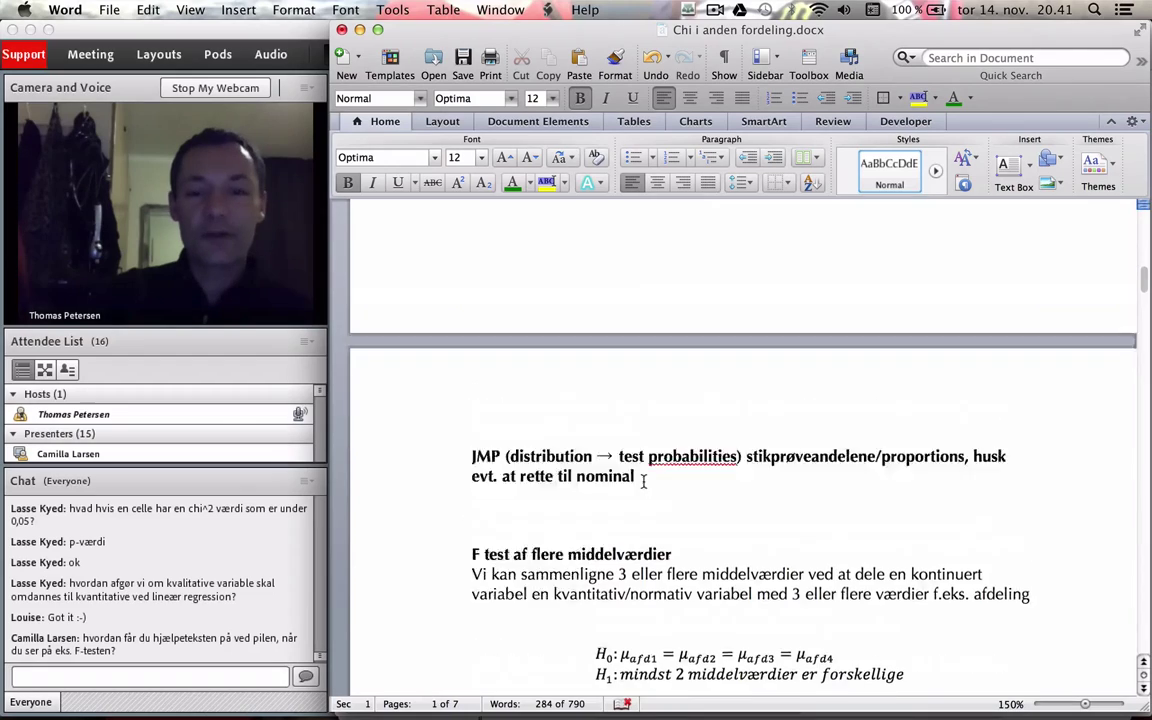
scroll(643, 482, "up", 15)
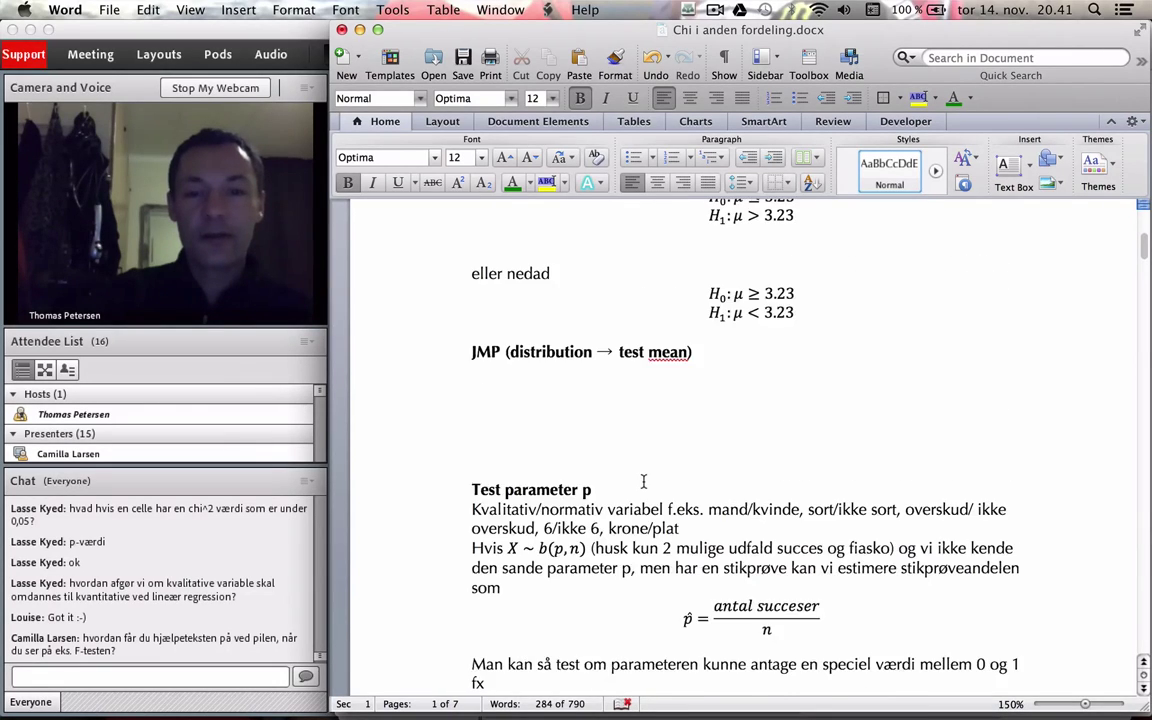
scroll(643, 482, "up", 3)
scroll(643, 482, "down", 20)
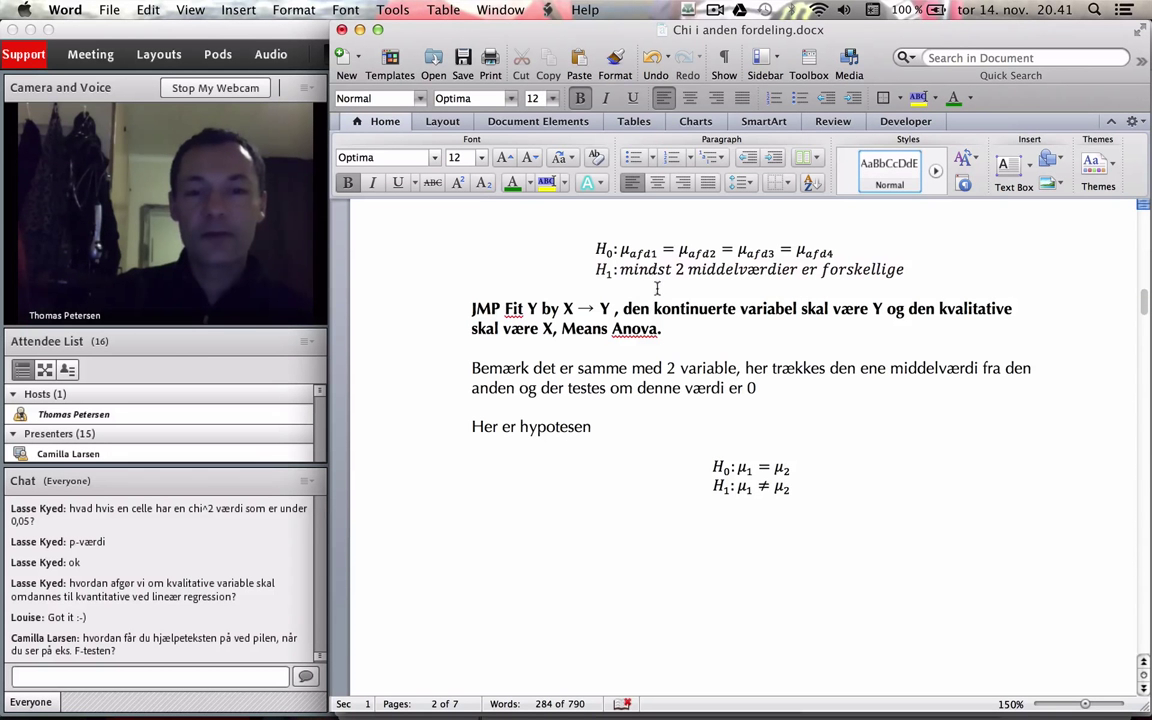
scroll(643, 482, "up", 5)
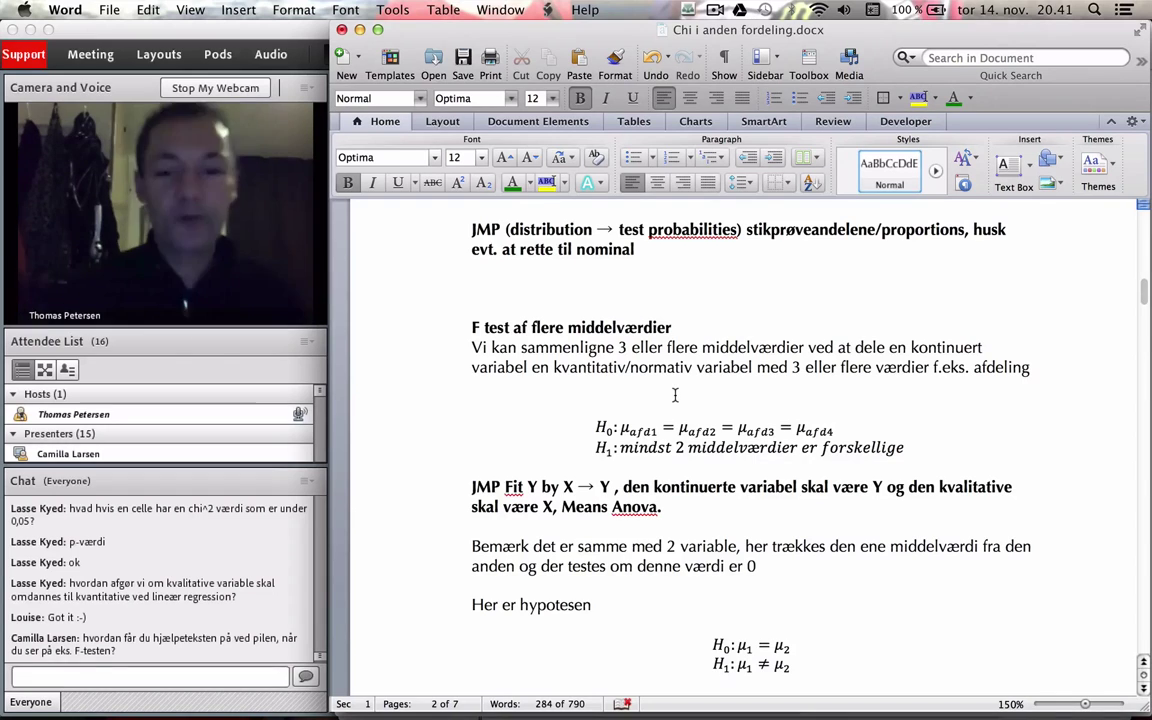
scroll(675, 395, "down", 15)
scroll(675, 398, "down", 20)
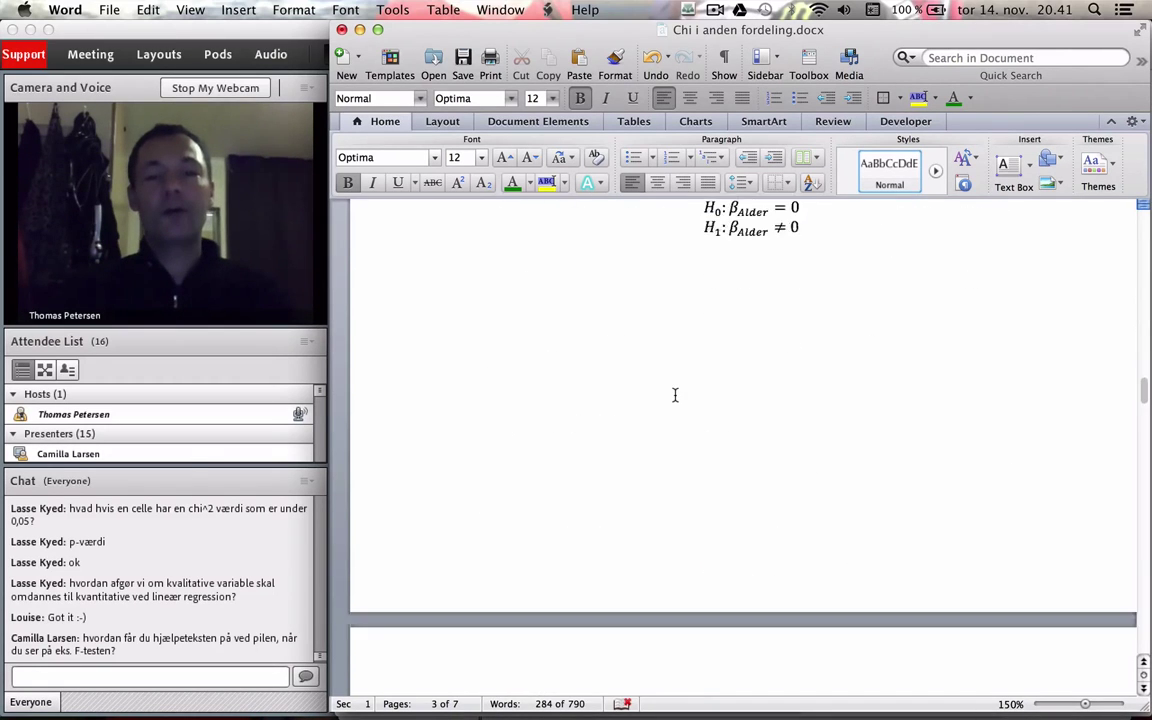
scroll(675, 393, "up", 3)
scroll(676, 395, "up", 2)
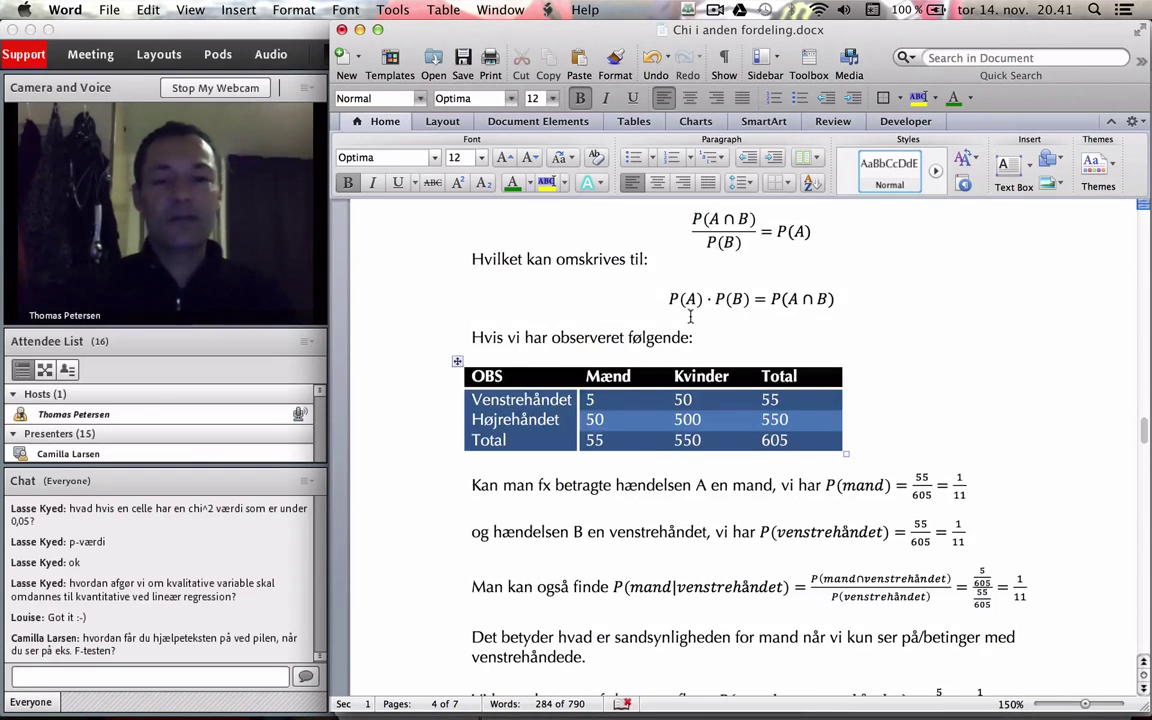
scroll(706, 391, "down", 10)
scroll(706, 391, "down", 15)
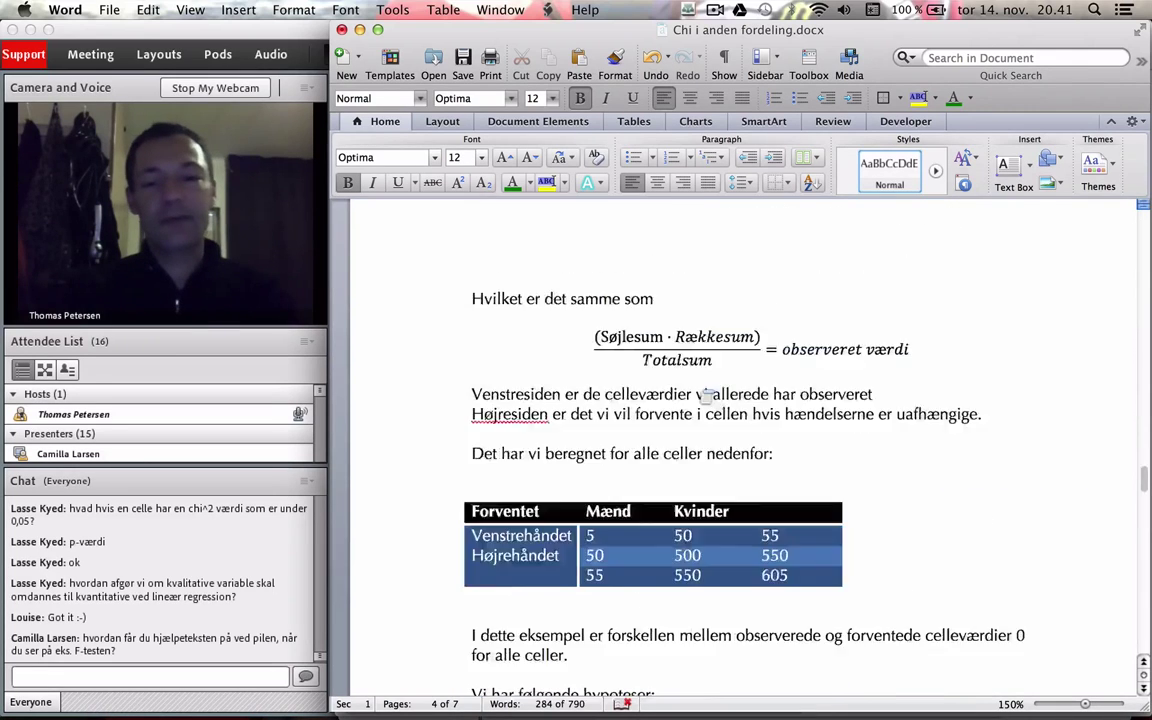
scroll(706, 391, "down", 2)
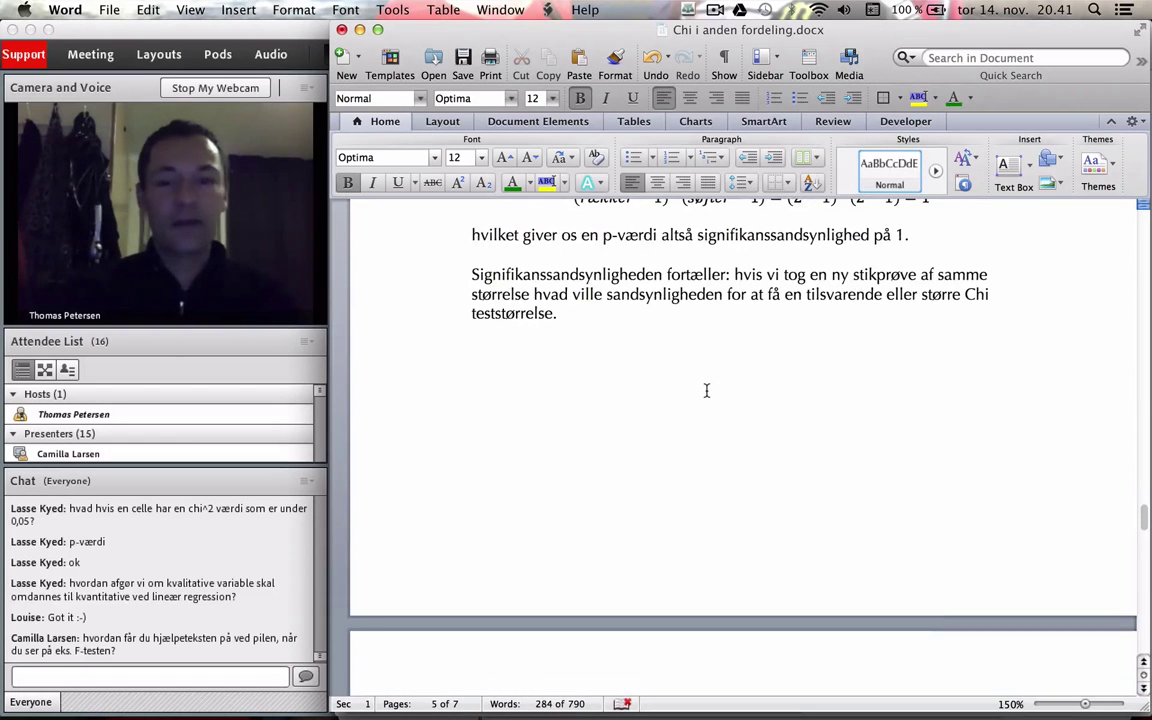
key("super+s")
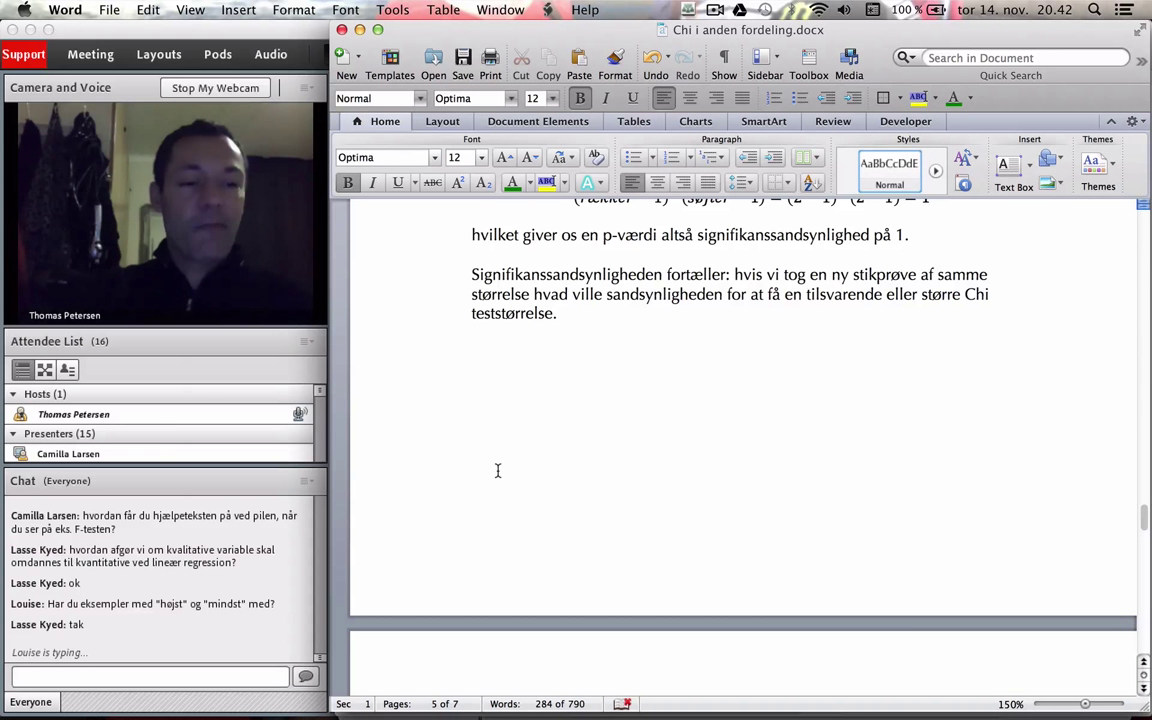
Review the notes back from the chi-squared hypotheses to the one-sided hypotheses under "Test af middelværdi μ"
scroll(497, 470, "up", 10)
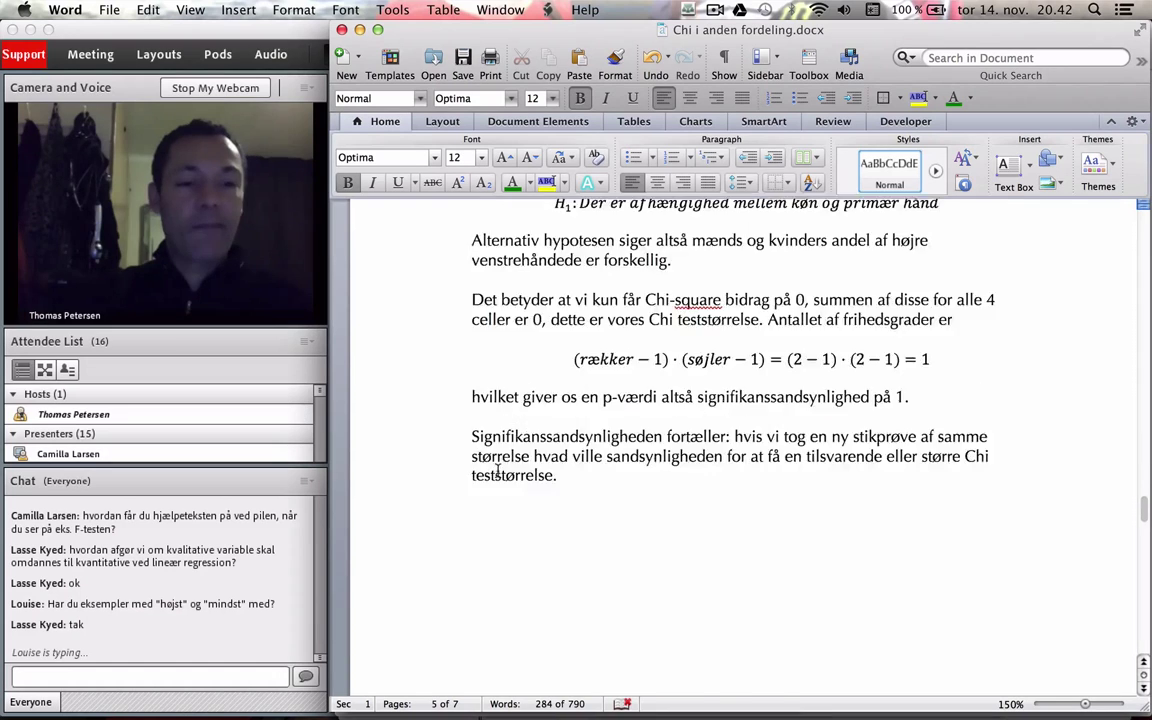
scroll(497, 470, "up", 4)
scroll(497, 478, "down", 6)
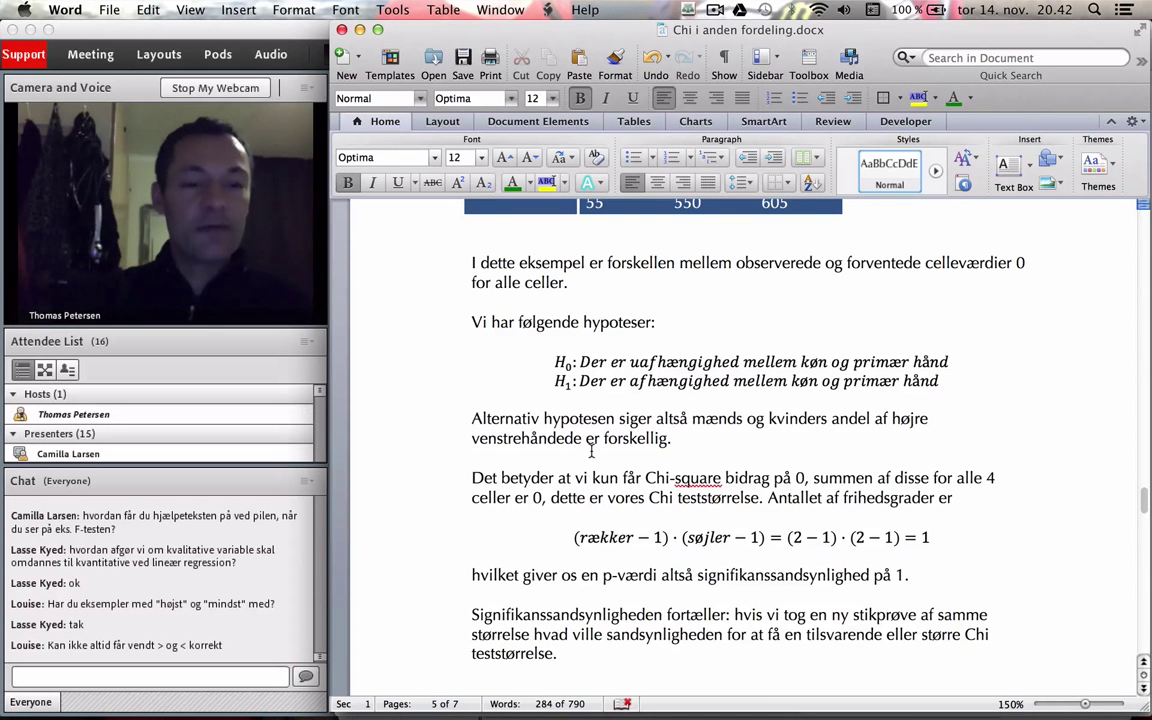
scroll(474, 553, "up", 5)
scroll(591, 451, "up", 15)
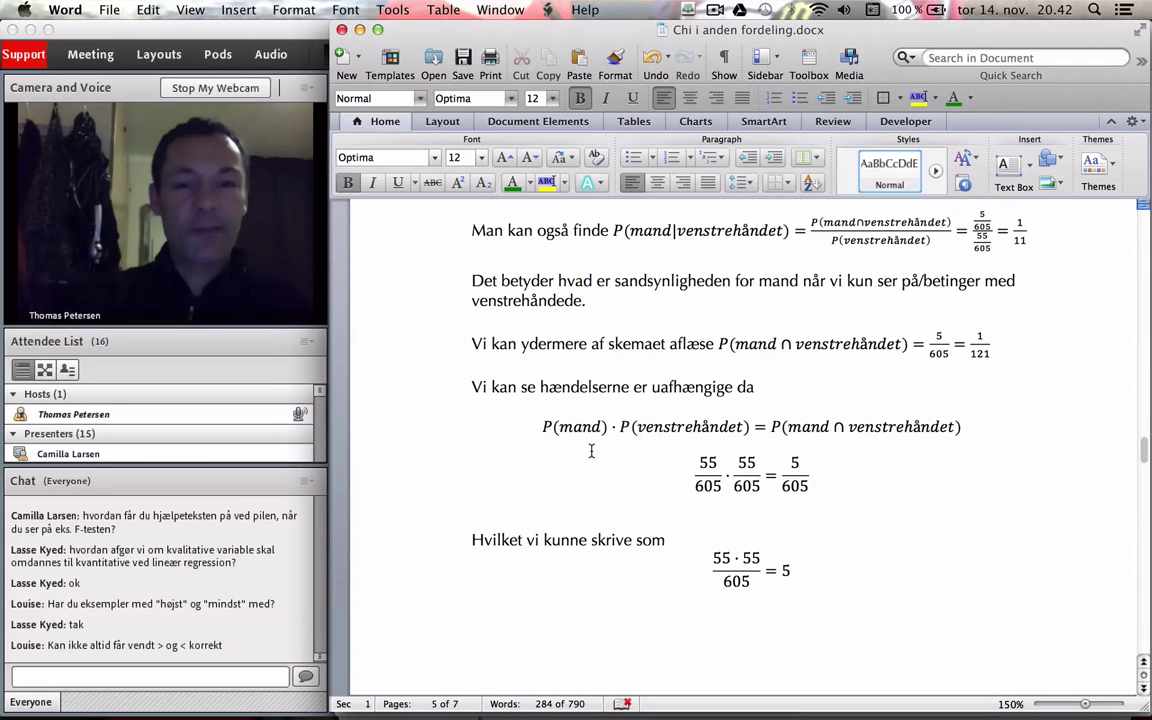
scroll(591, 451, "down", 4)
scroll(591, 451, "up", 3)
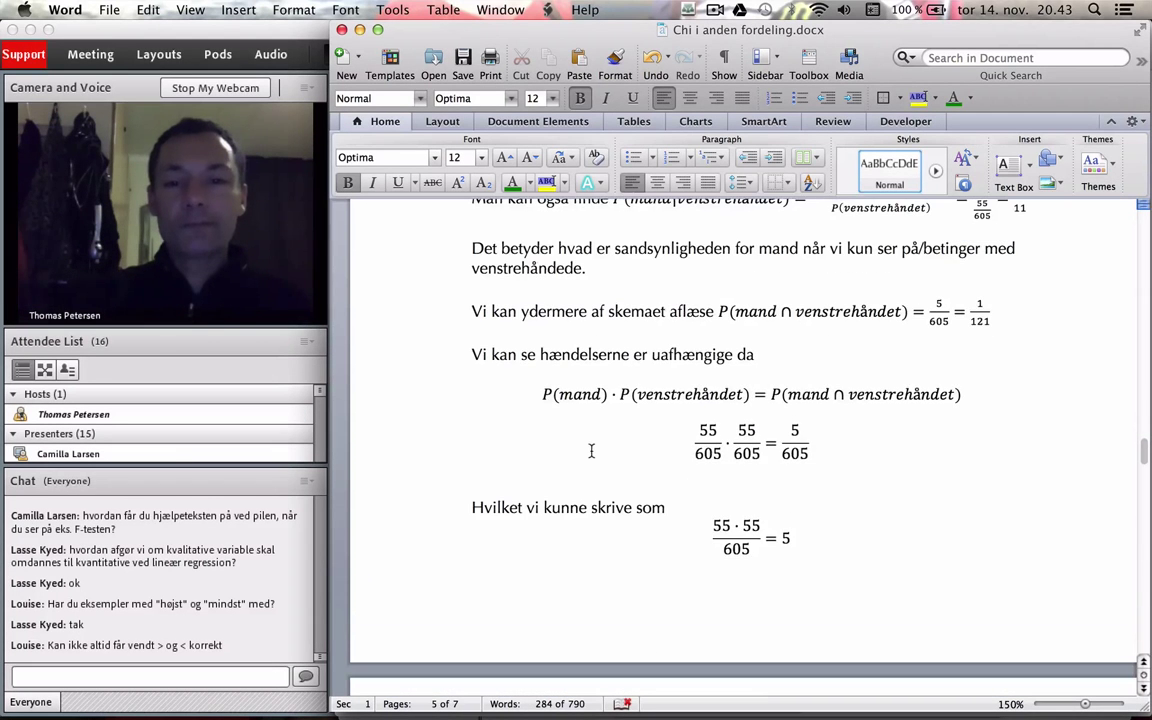
scroll(591, 451, "up", 20)
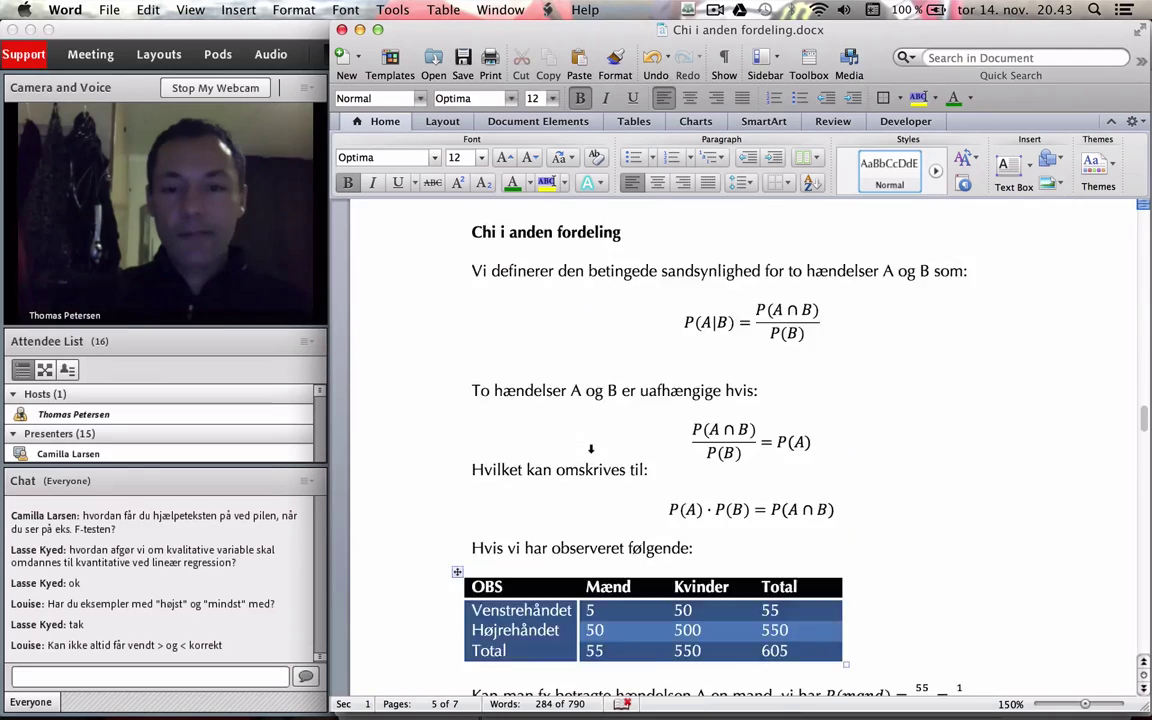
scroll(591, 451, "up", 20)
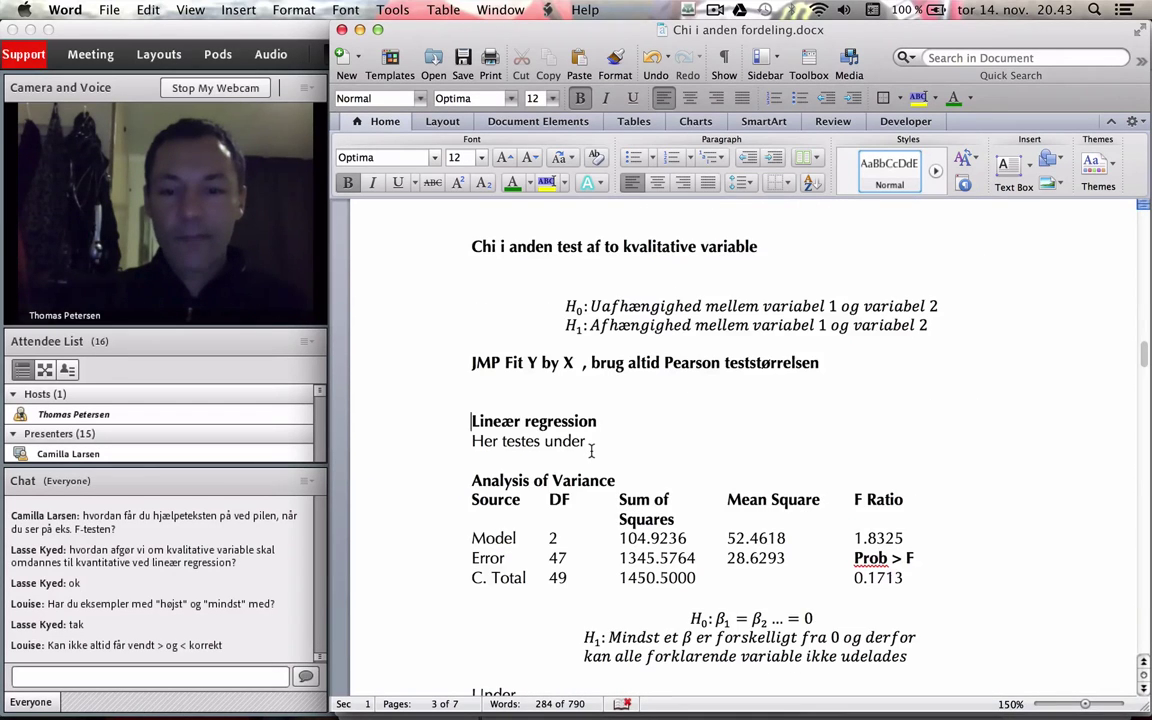
scroll(591, 451, "up", 10)
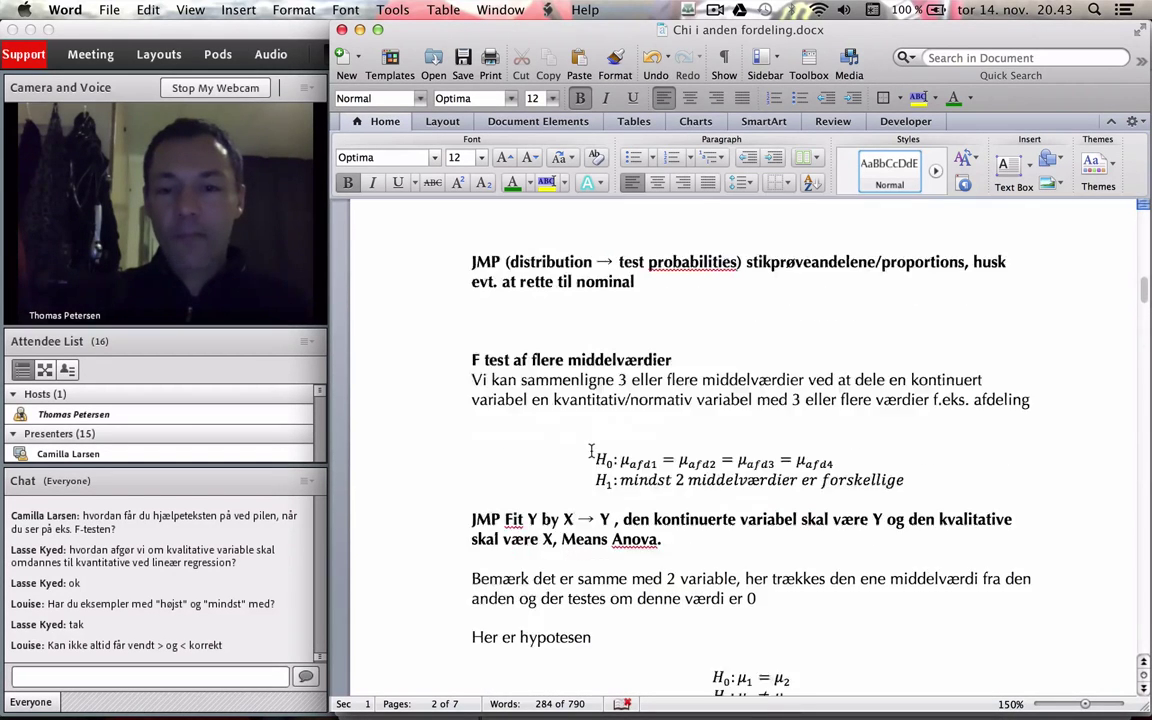
scroll(591, 451, "down", 9)
scroll(591, 451, "down", 5)
scroll(591, 451, "up", 15)
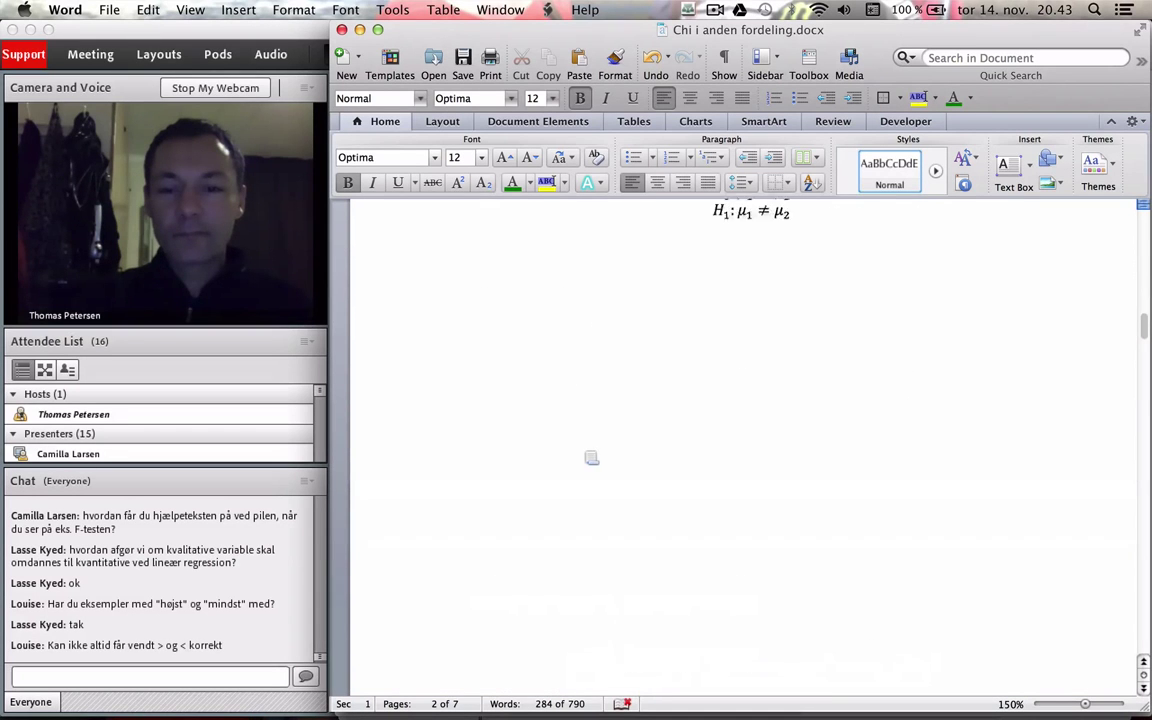
scroll(591, 451, "up", 5)
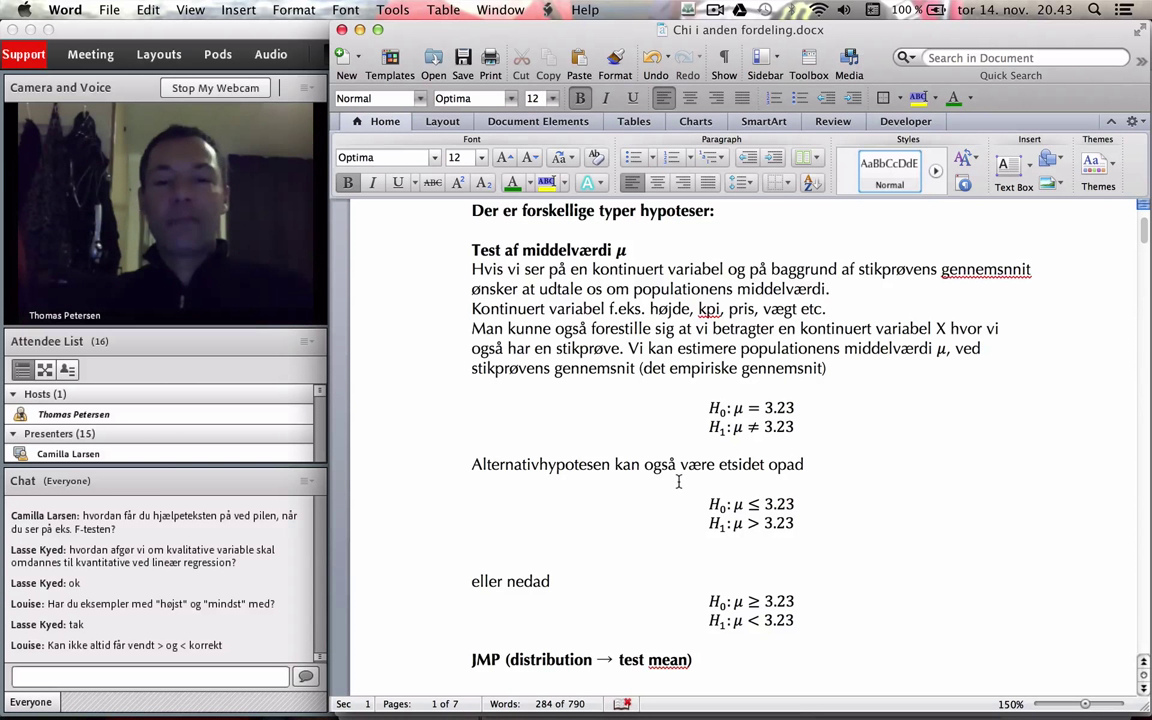
Add ", højst 3.23" after "Alternativhypotesen kan også være etsidet opad"
left_click(841, 467)
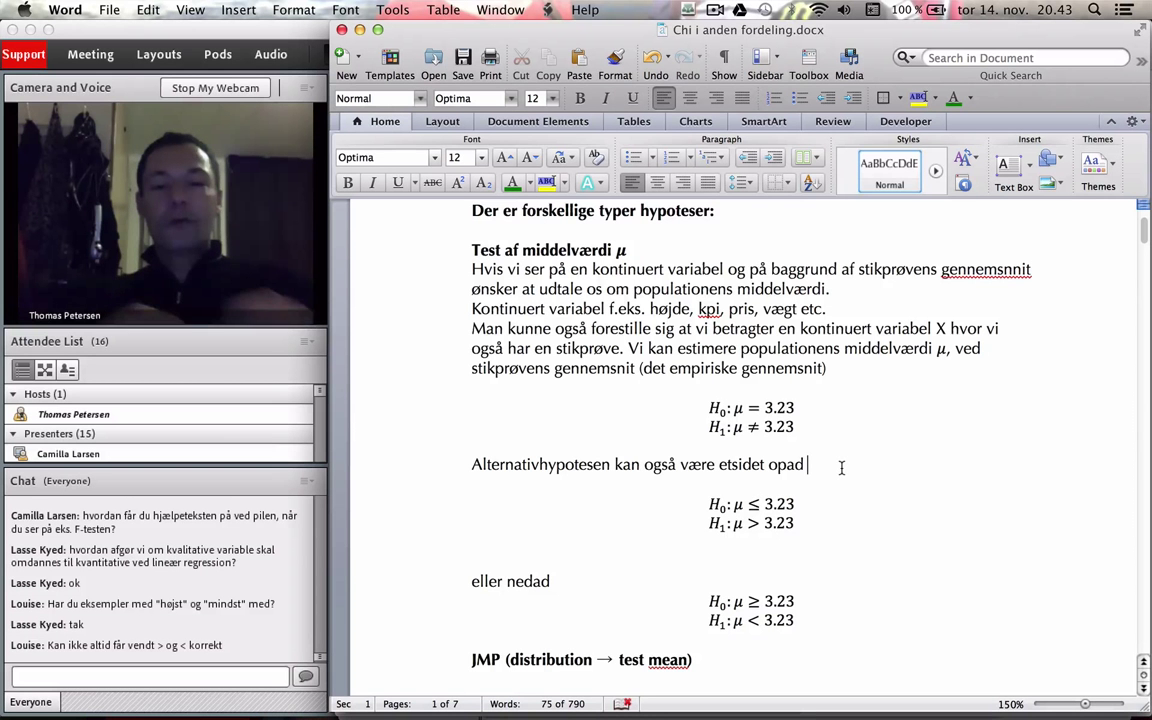
type("HØJ")
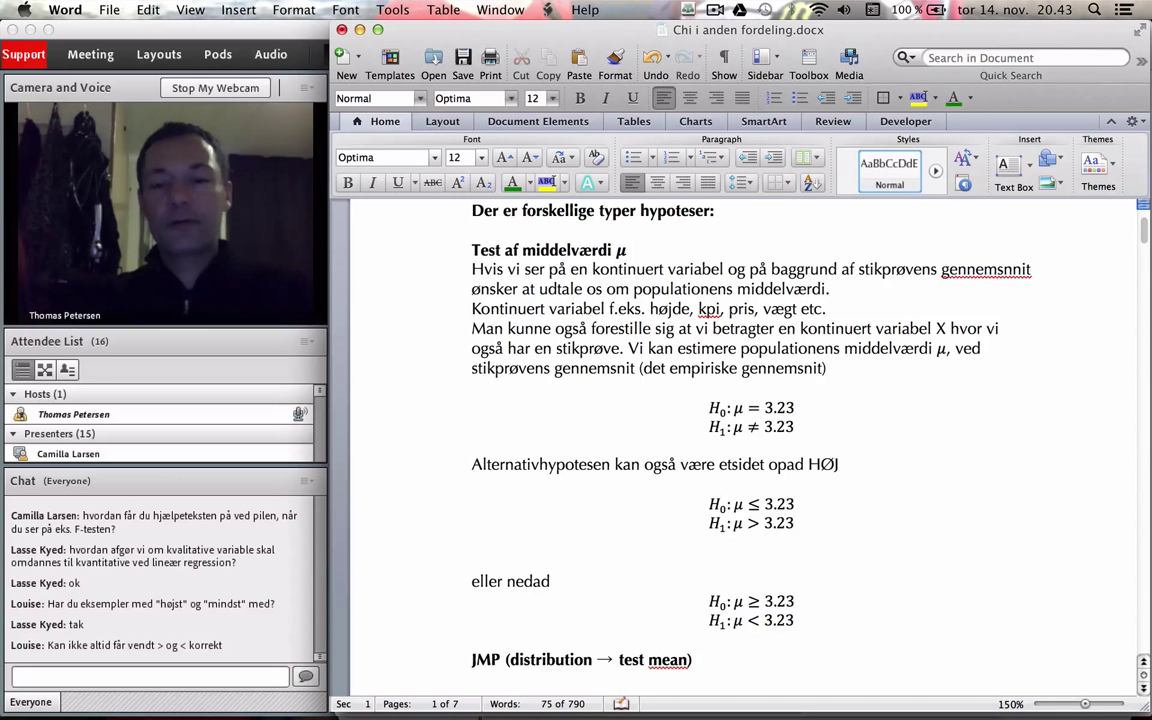
key("BackSpace")
key("BackSpace")
key("BackSpace")
key("BackSpace")
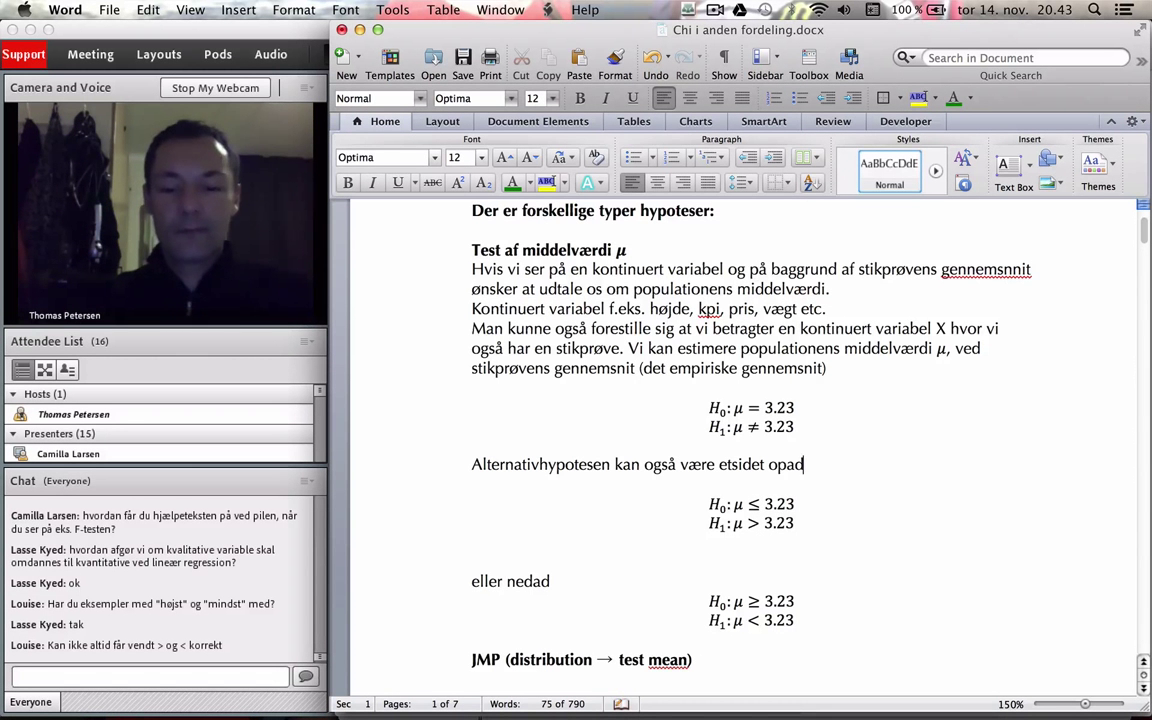
type(", HØ")
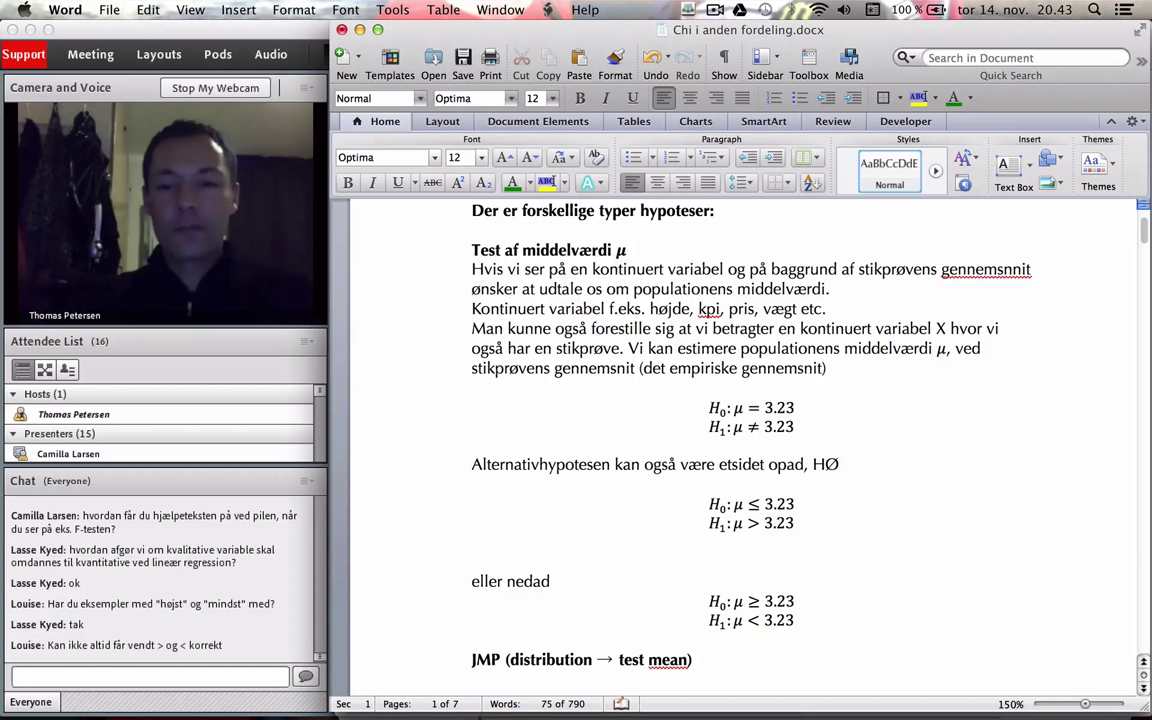
key("BackSpace")
key("BackSpace")
key("BackSpace")
type("h")
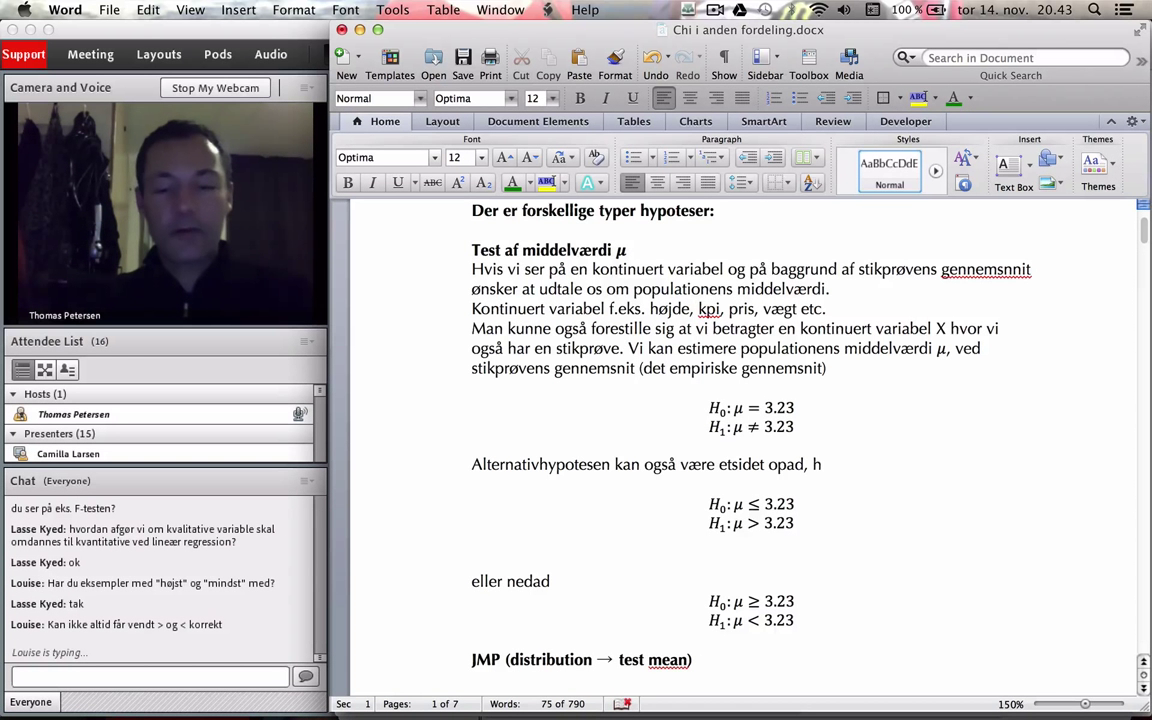
type("øjst")
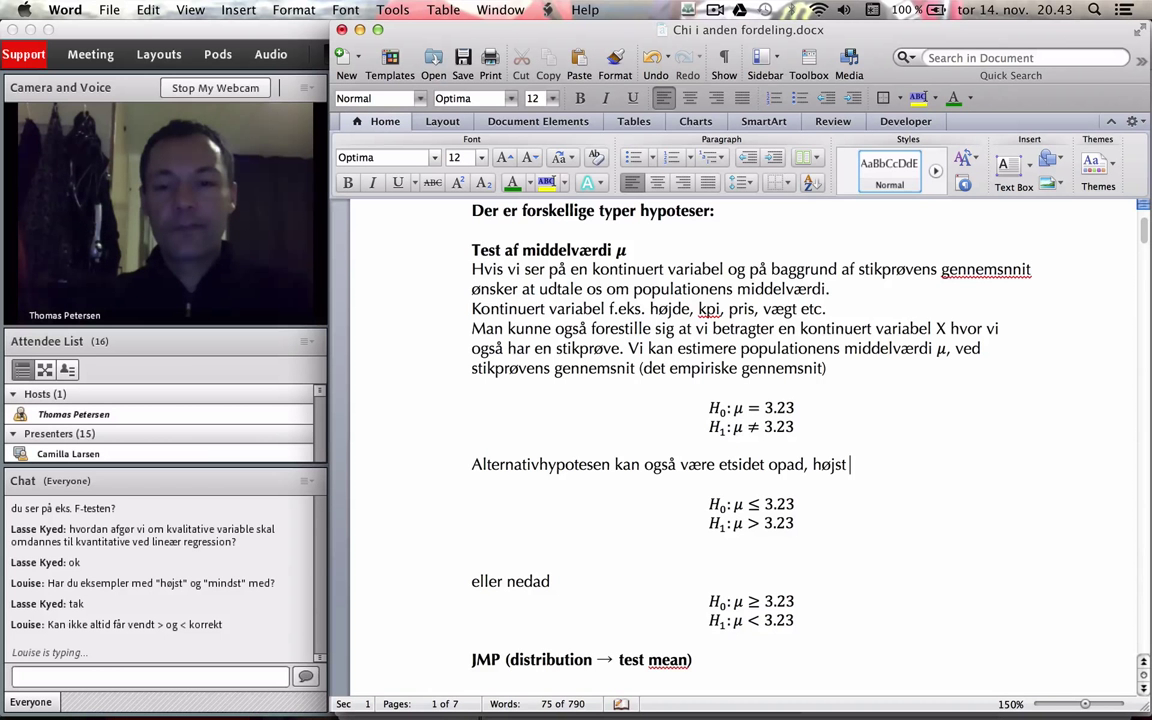
type("3.")
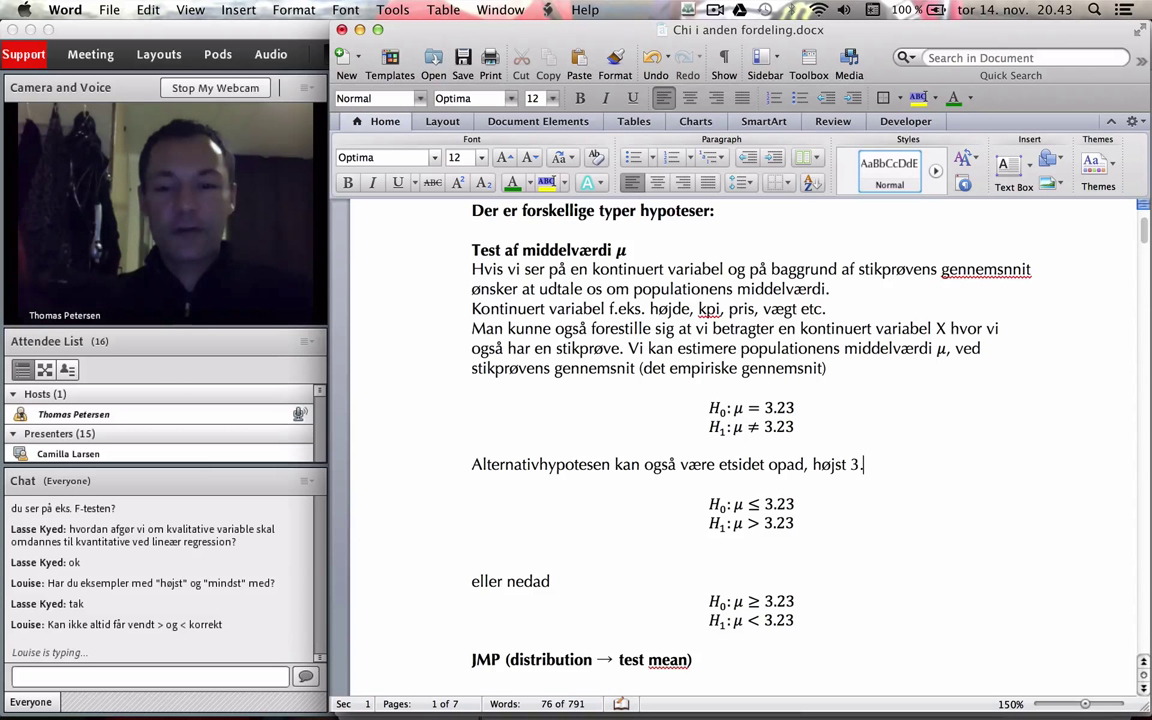
type("23")
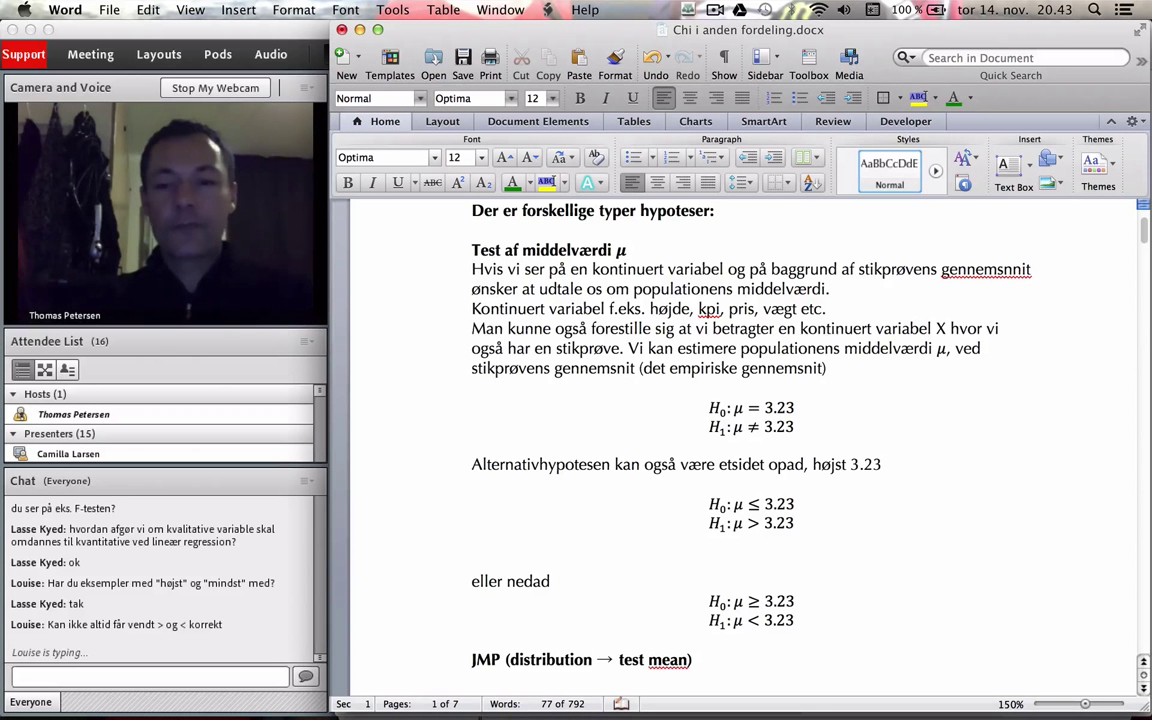
Insert "middelværdien er" before "højst 3.23" in the sentence on the upward one-sided alternative hypothesis
key("Left")
key("Left")
key("Left")
key("Left")
key("Left")
key("Left")
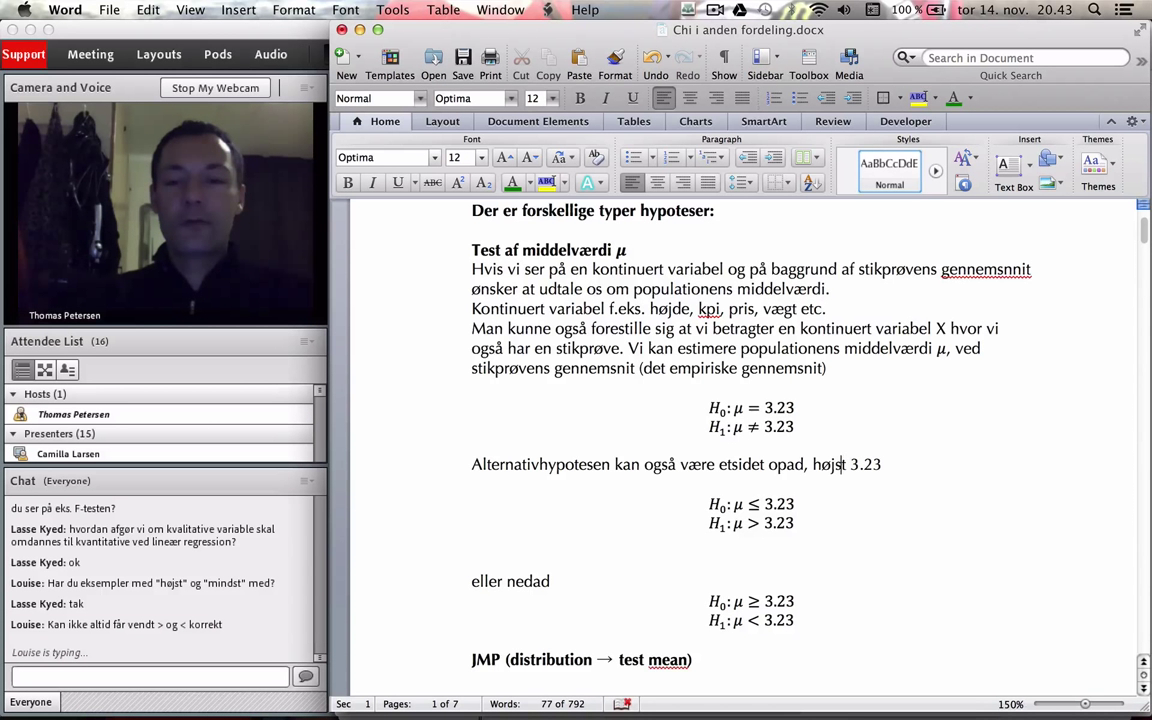
key("Left")
key("Left")
key("Left")
key("Left")
type("mid")
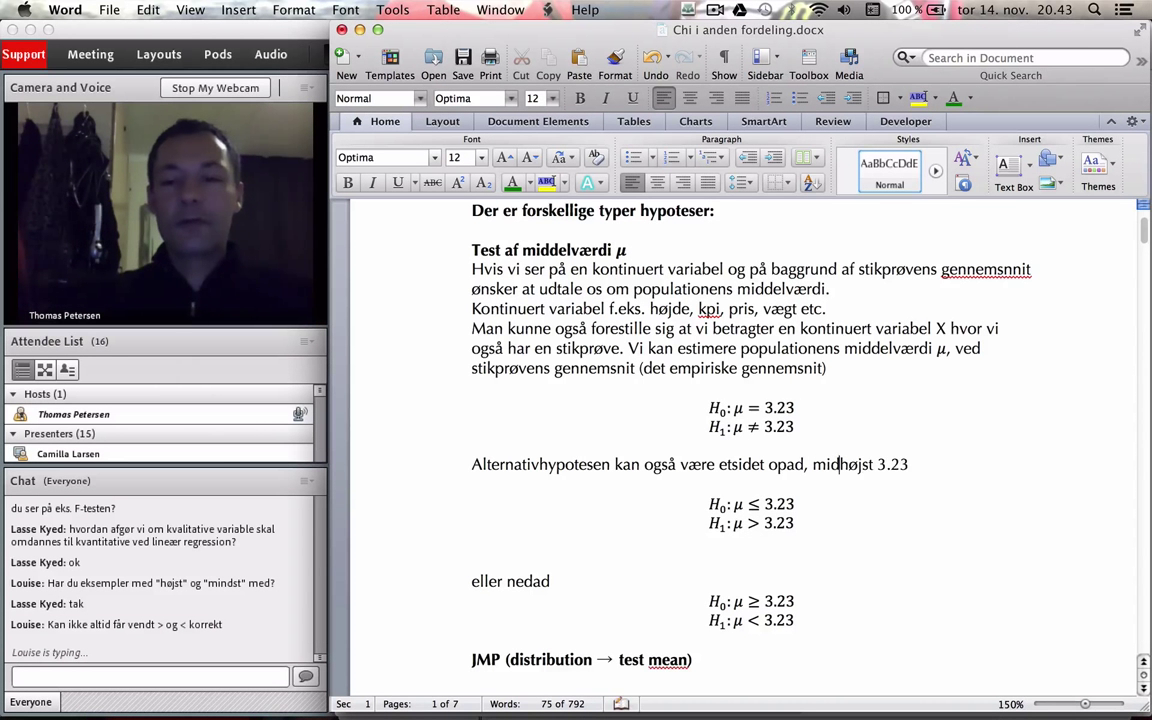
type("delværdi")
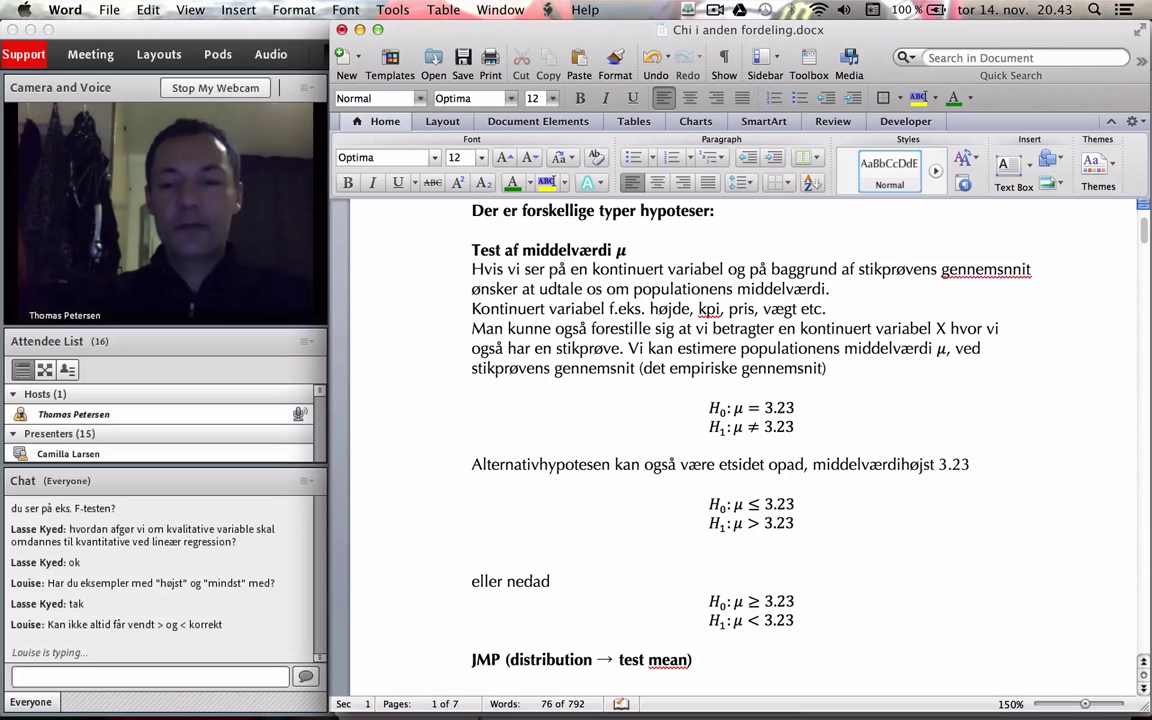
type("en er")
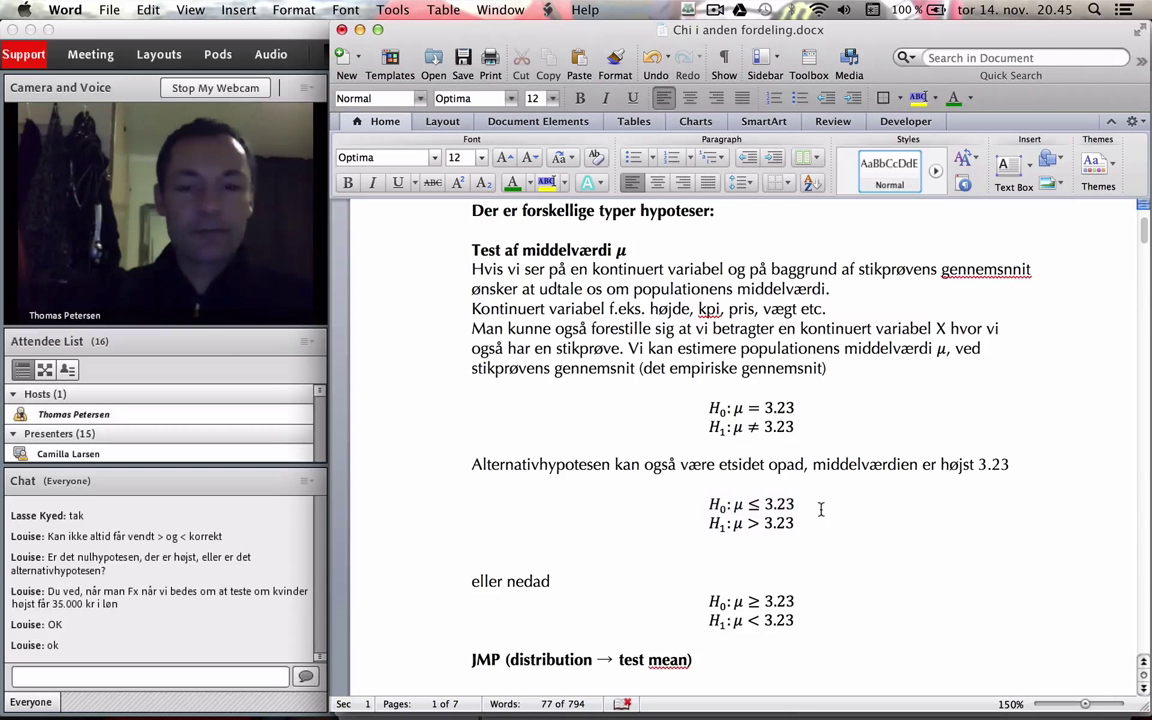
Delete the added clause ", middelværdien er højst 3.23" after "opad"
left_click(806, 464)
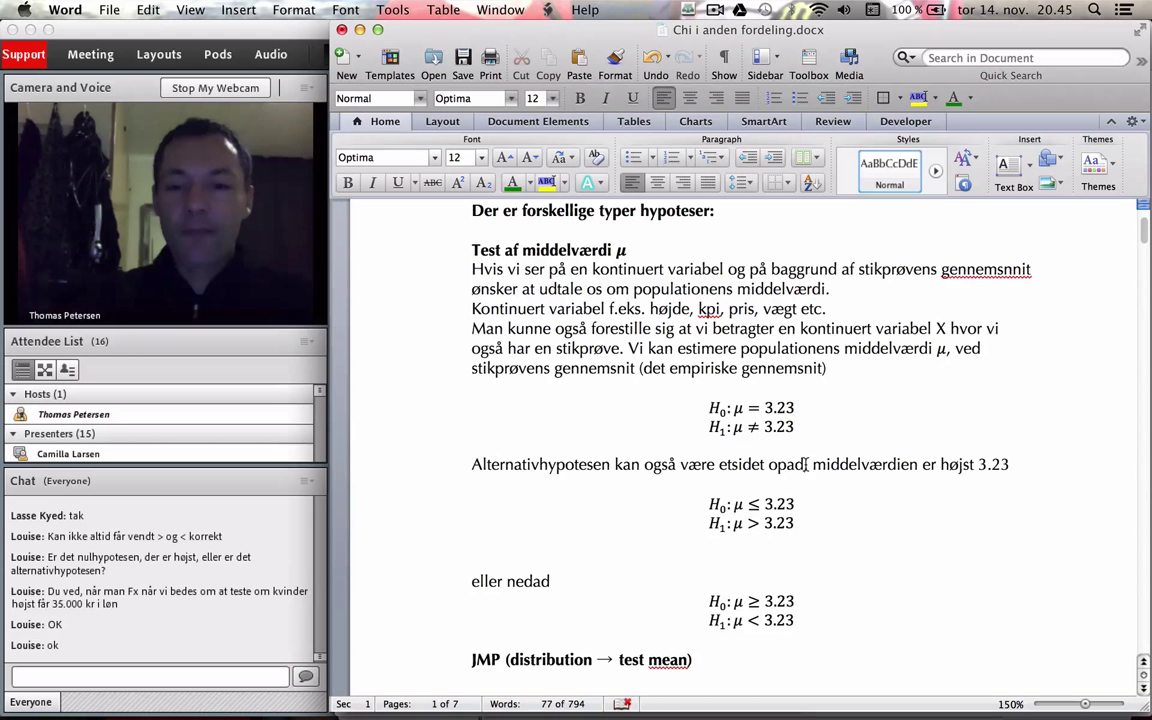
key("shift+End")
key("BackSpace")
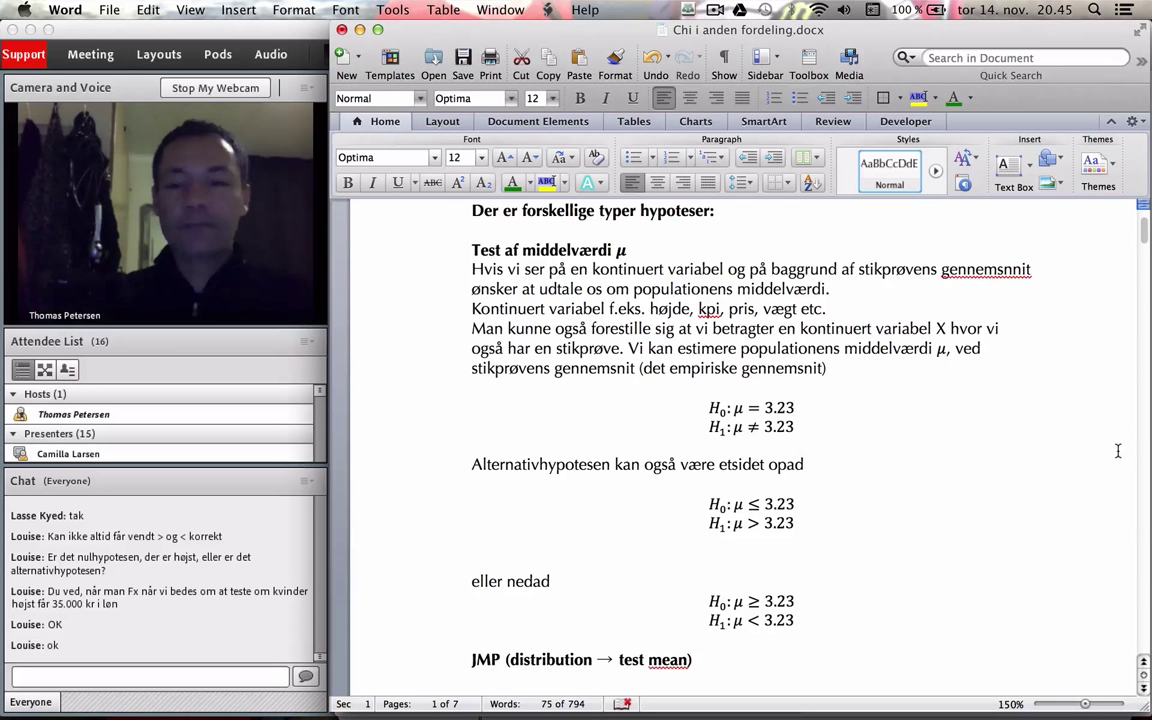
Save and close the Chi i anden fordeling notes and look over the introduction of Modulopgave5SVAR.docx
key("super+s")
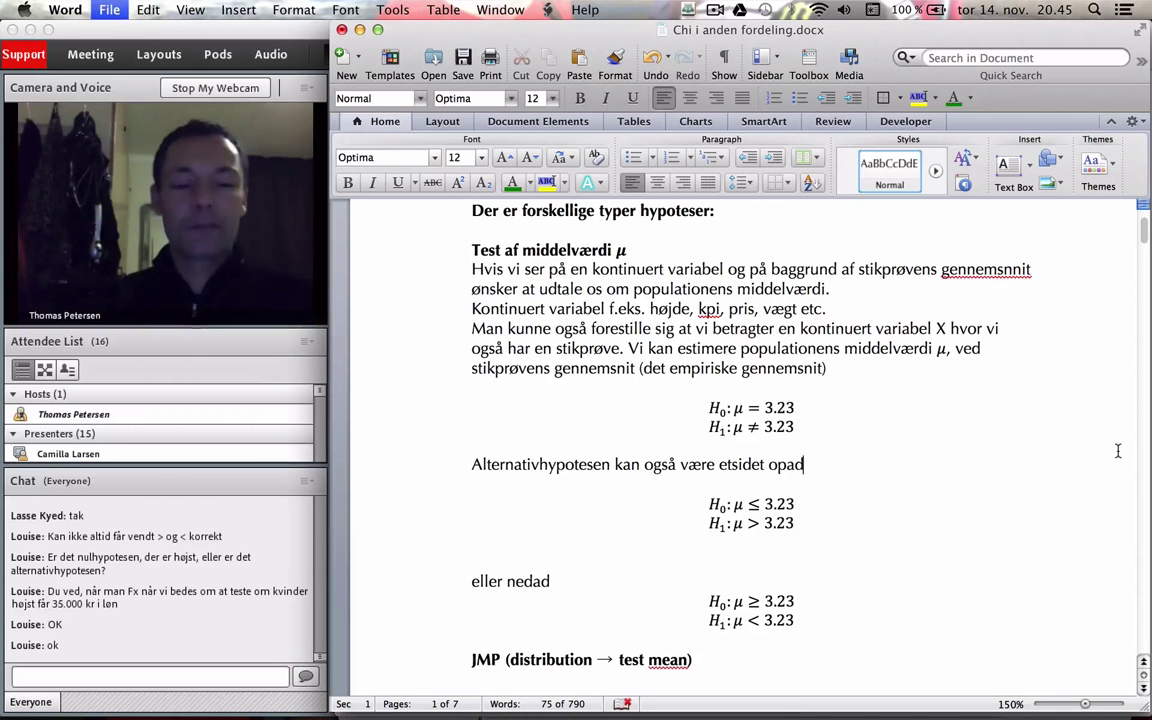
key("super+w")
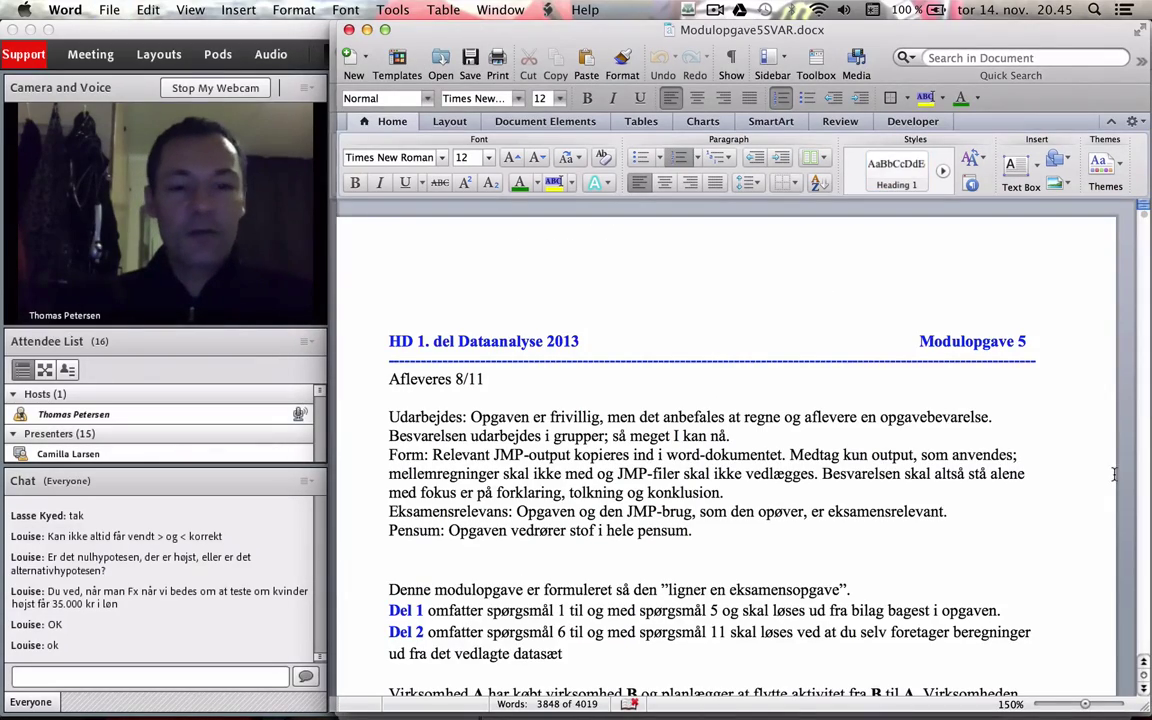
scroll(879, 454, "down", 10)
scroll(879, 454, "up", 4)
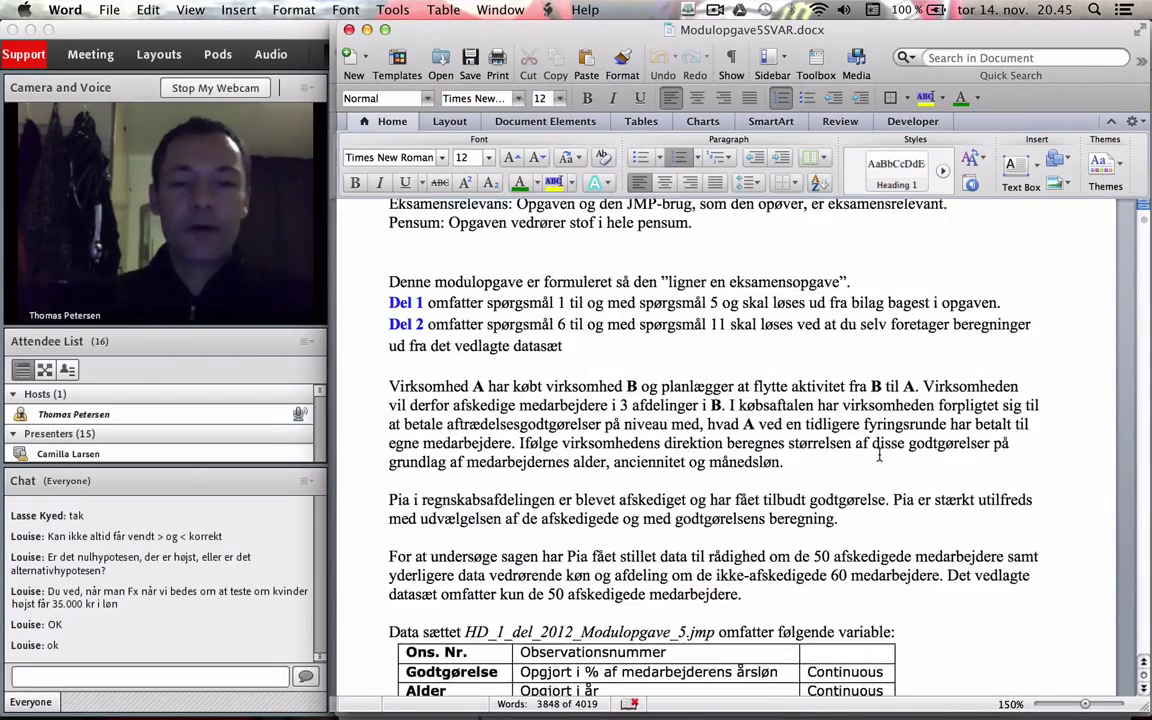
Go to Spørgsmål 1 in Del 1 and read its two sub-questions along with the SVAR text
scroll(879, 454, "down", 12)
scroll(879, 455, "up", 3)
scroll(879, 454, "down", 8)
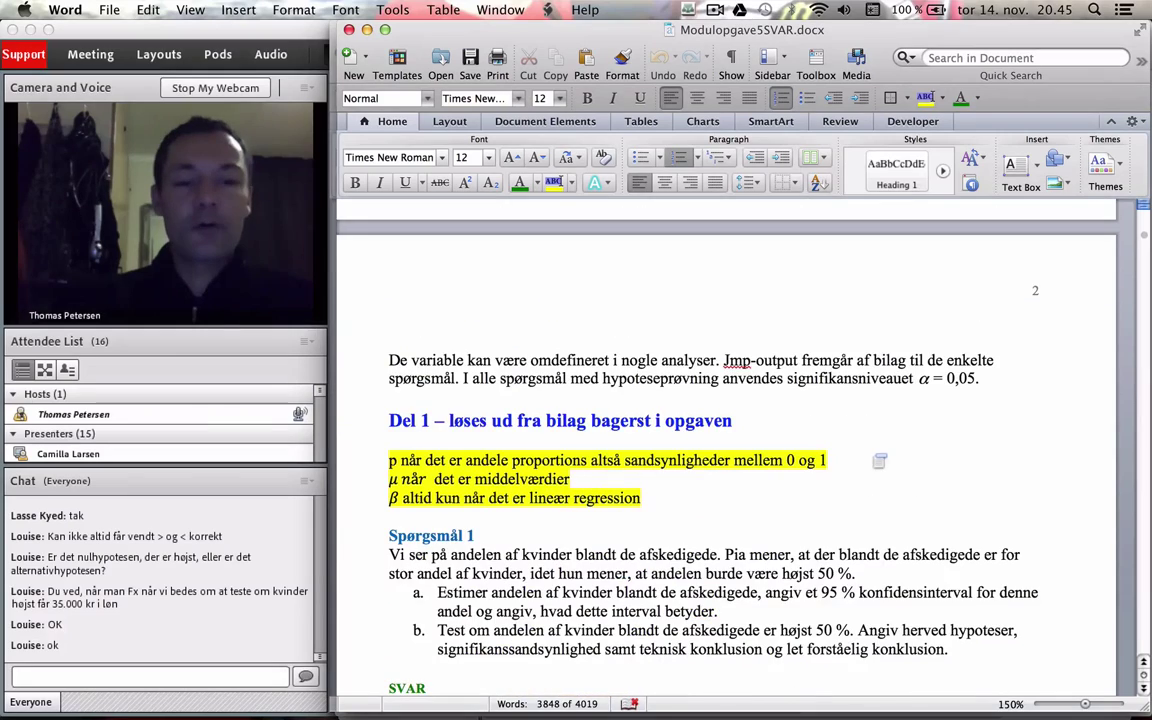
scroll(879, 454, "down", 5)
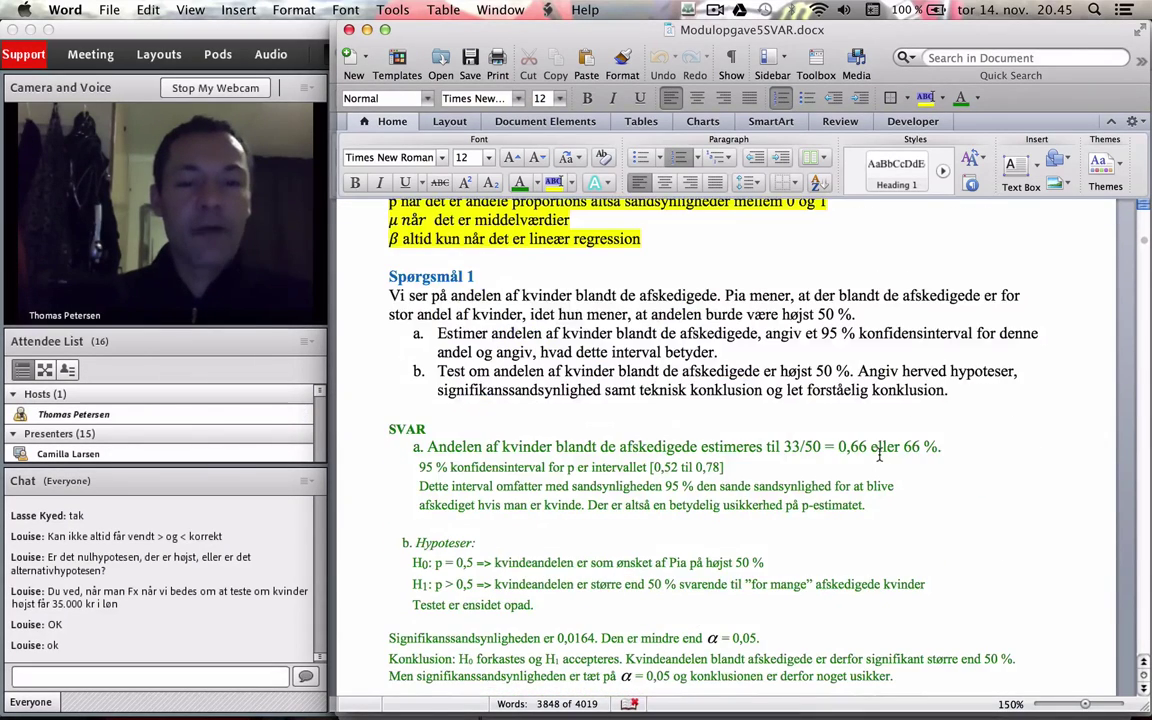
scroll(879, 454, "down", 1)
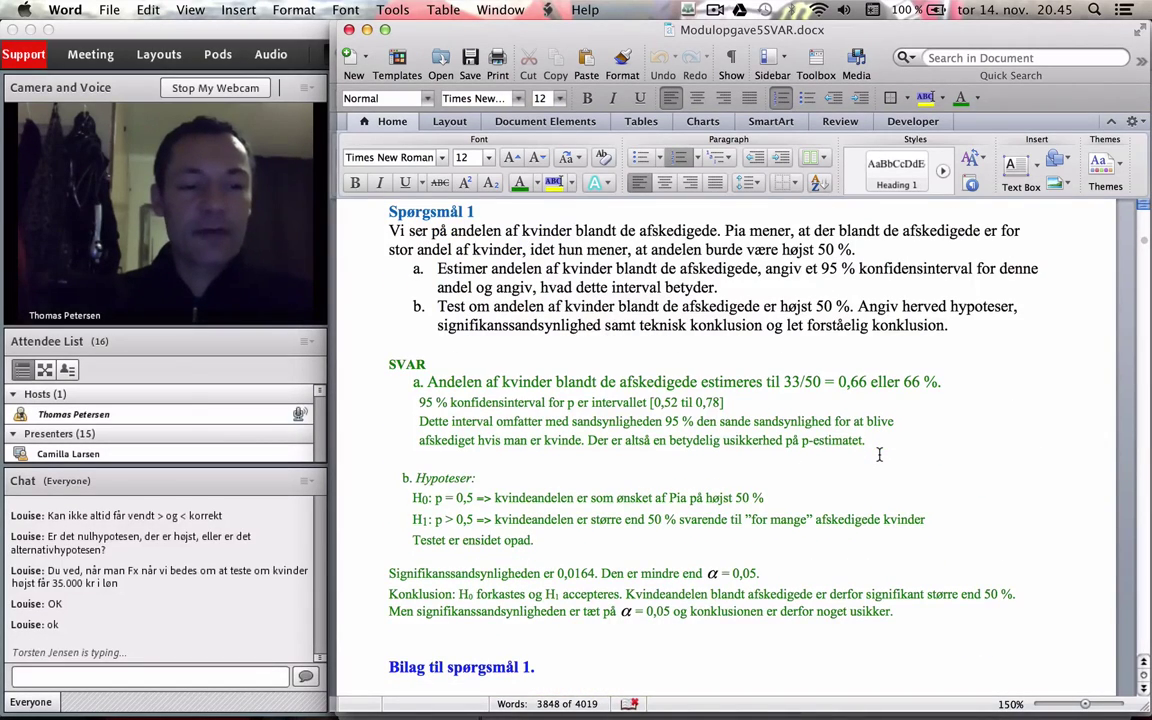
scroll(879, 454, "up", 1)
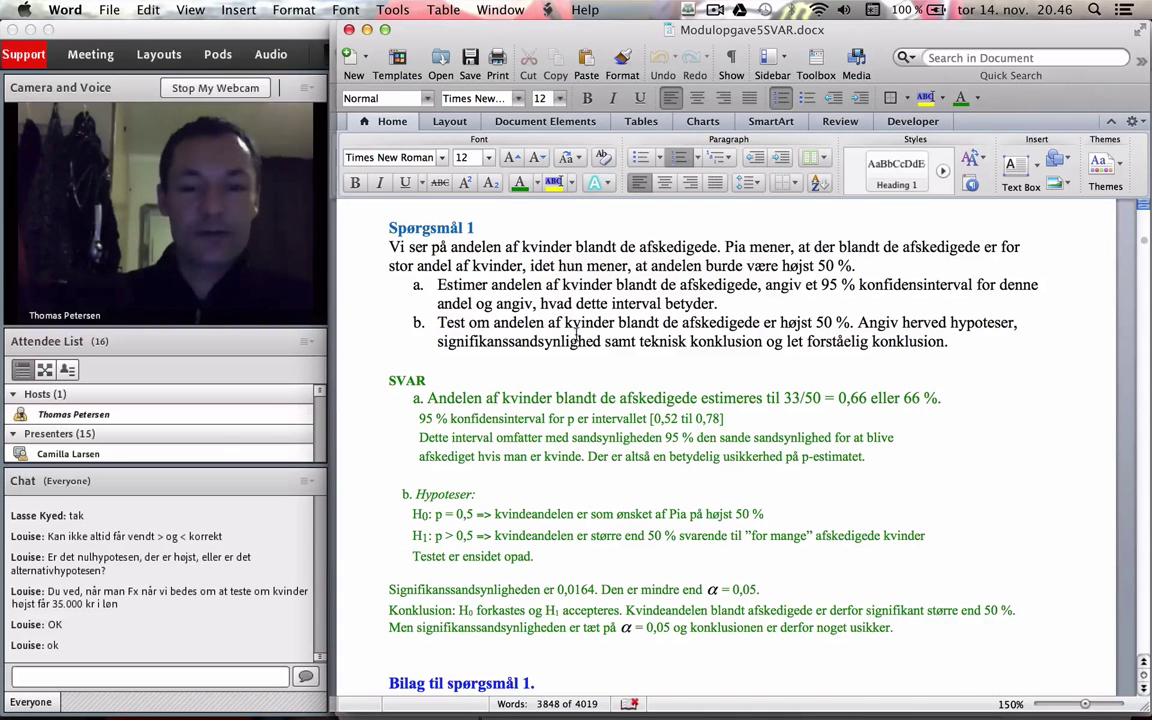
Try replacing the equals sign with "≤" in the H0 hypothesis of answer 1b, and undo the replacement
left_click(452, 512)
key("BackSpace")
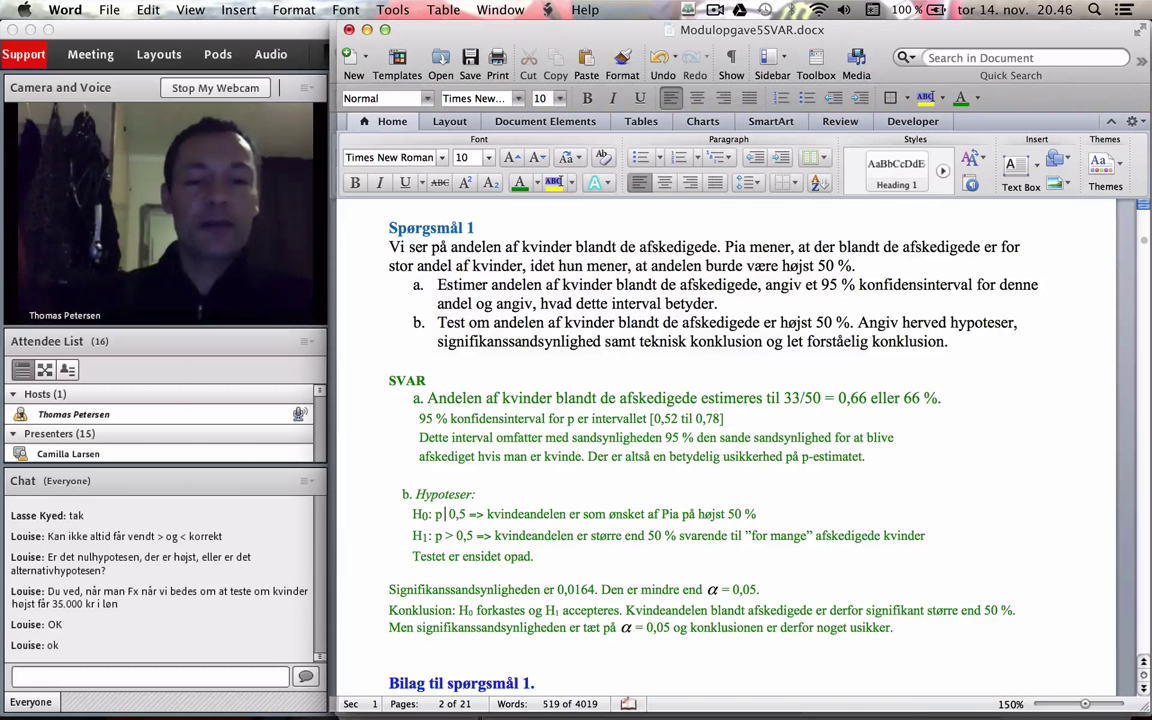
type("≤")
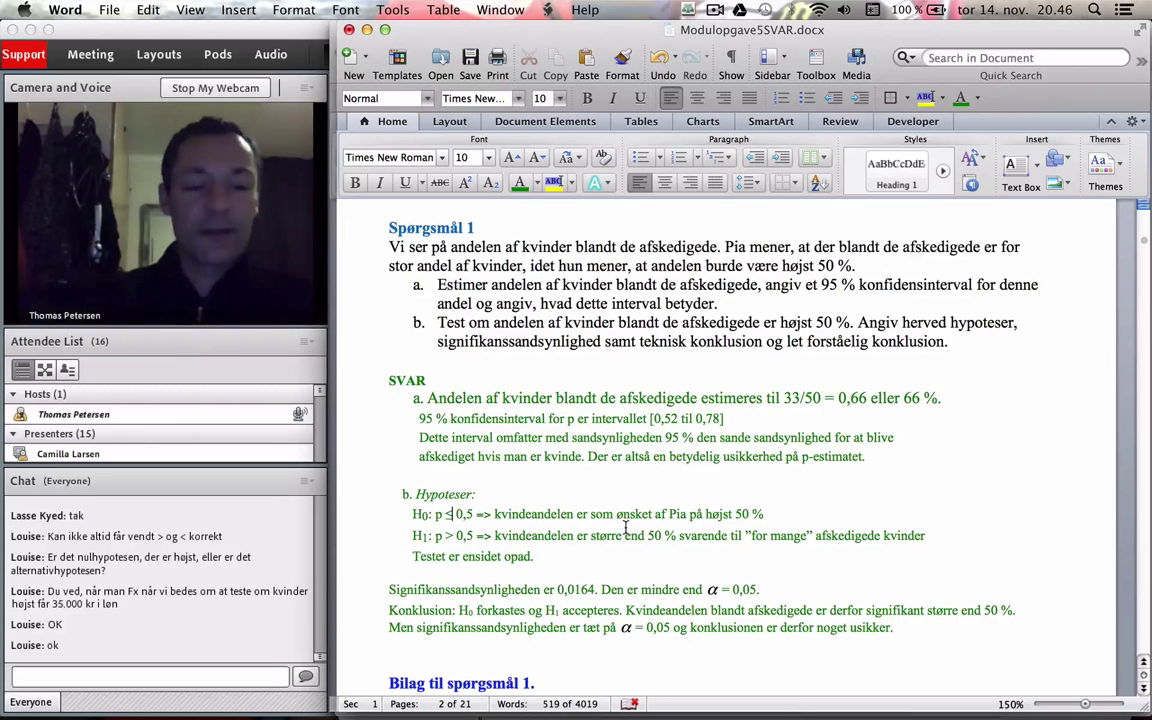
key("super+z")
key("super+z")
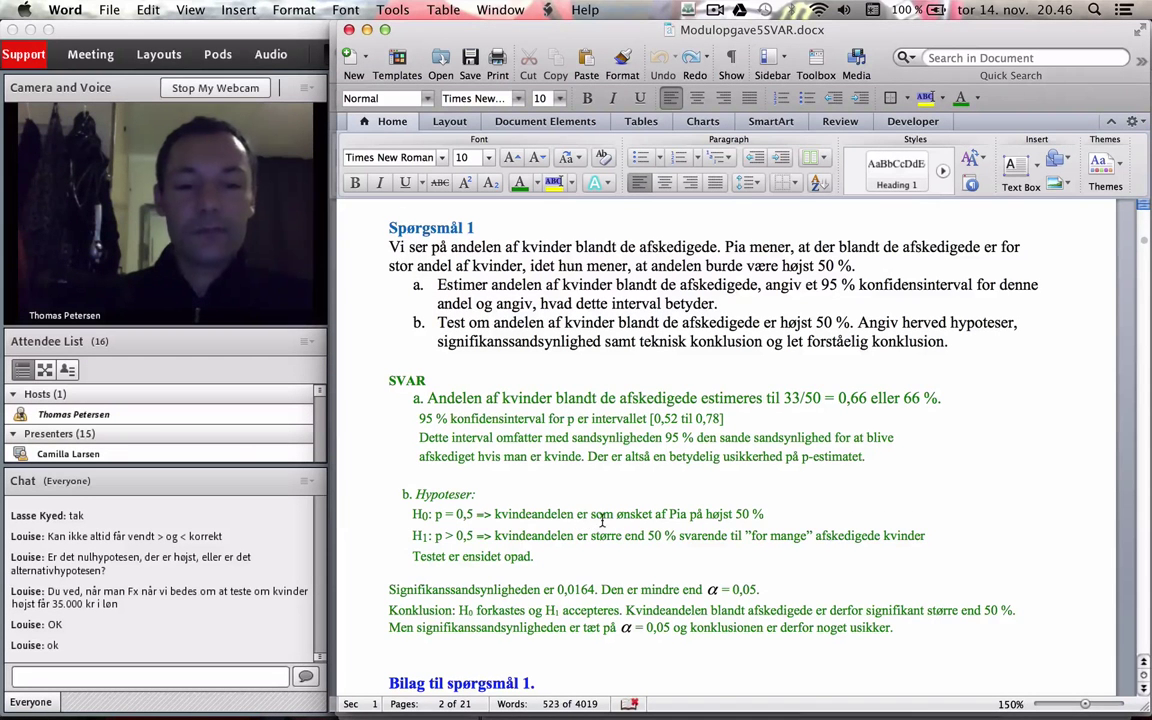
Highlight the word "andelen" in yellow in the opening sentence of Spørgsmål 1
scroll(540, 510, "down", 3)
scroll(492, 497, "down", 2)
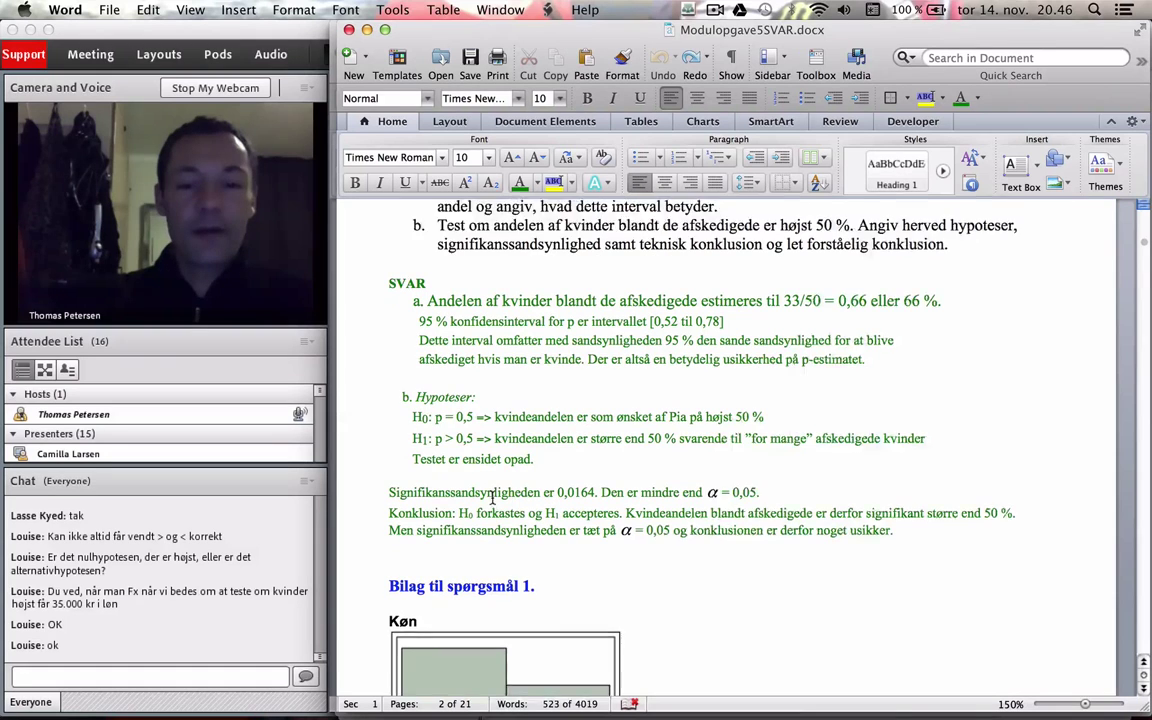
scroll(531, 338, "up", 8)
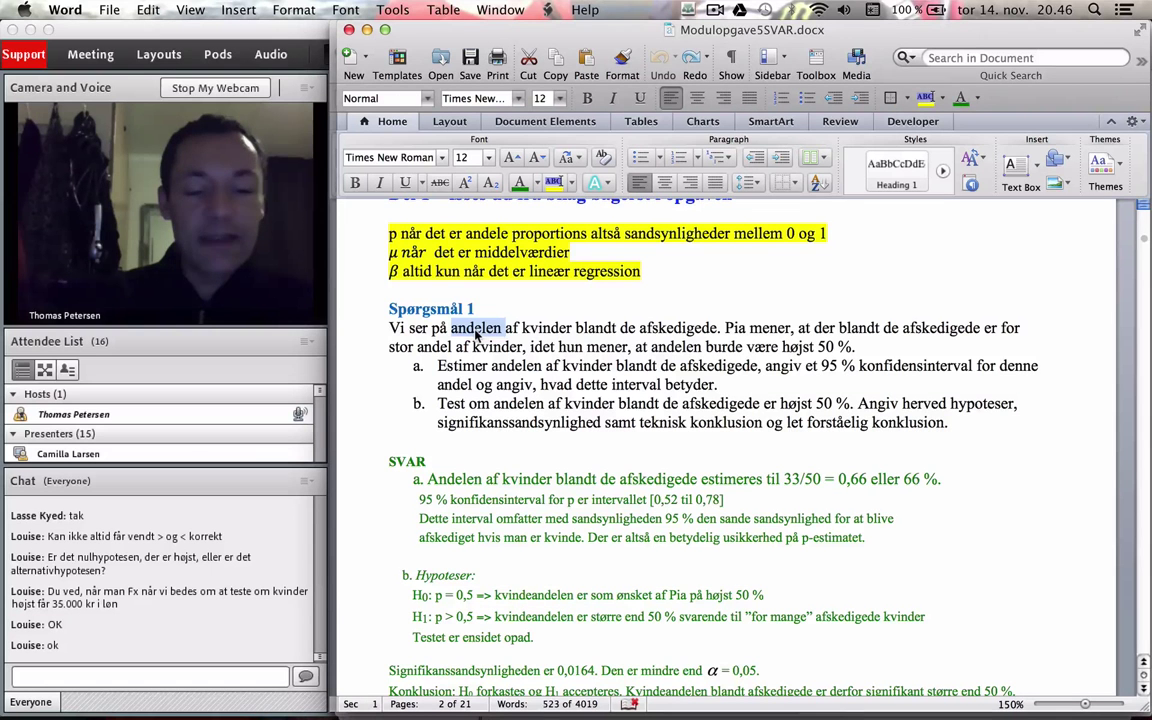
type("«")
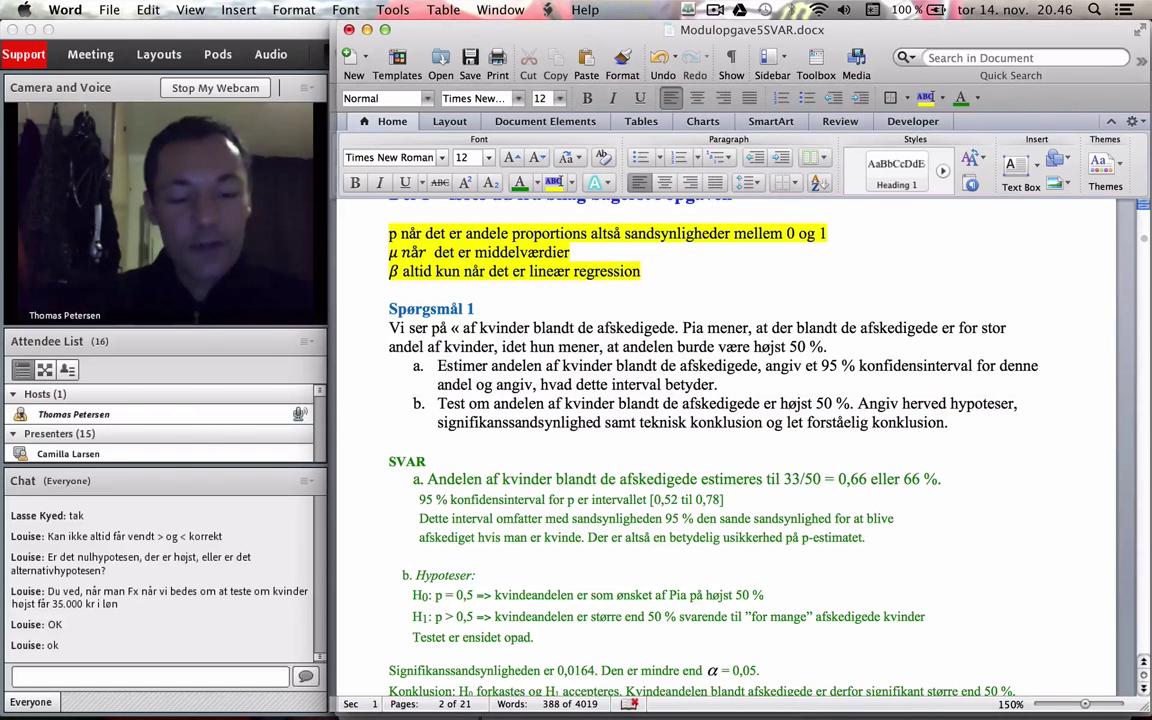
key("super+z")
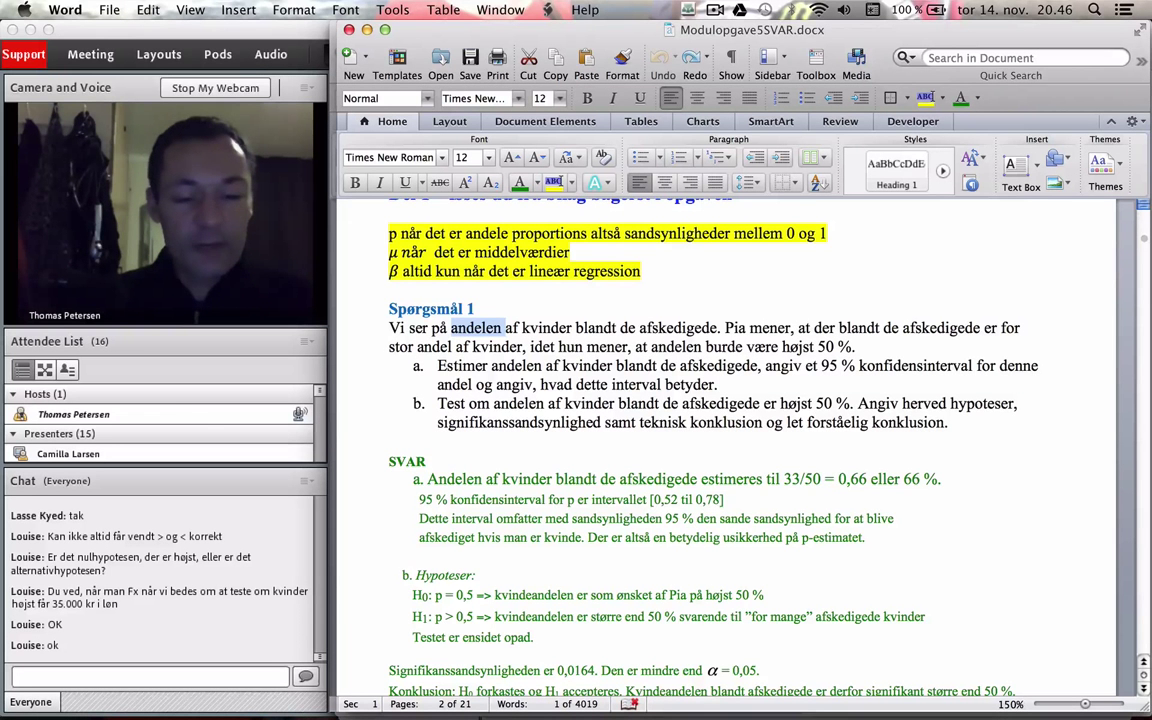
key("super+shift+h")
key("Left")
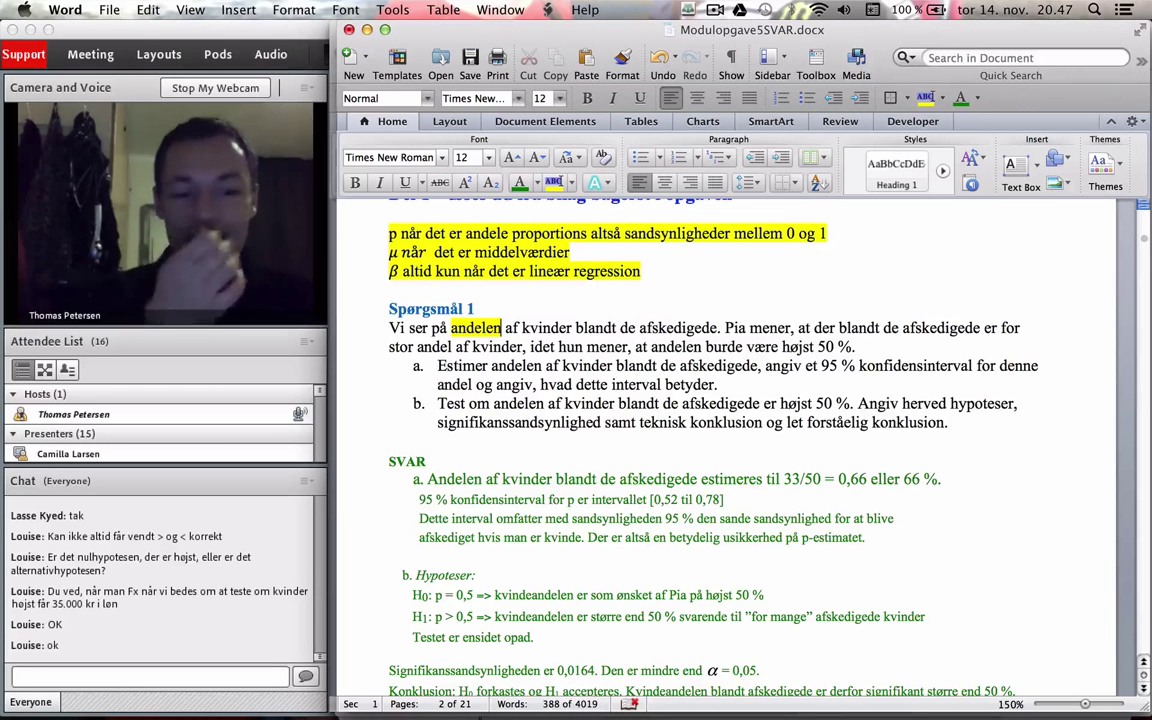
key("alt+Right")
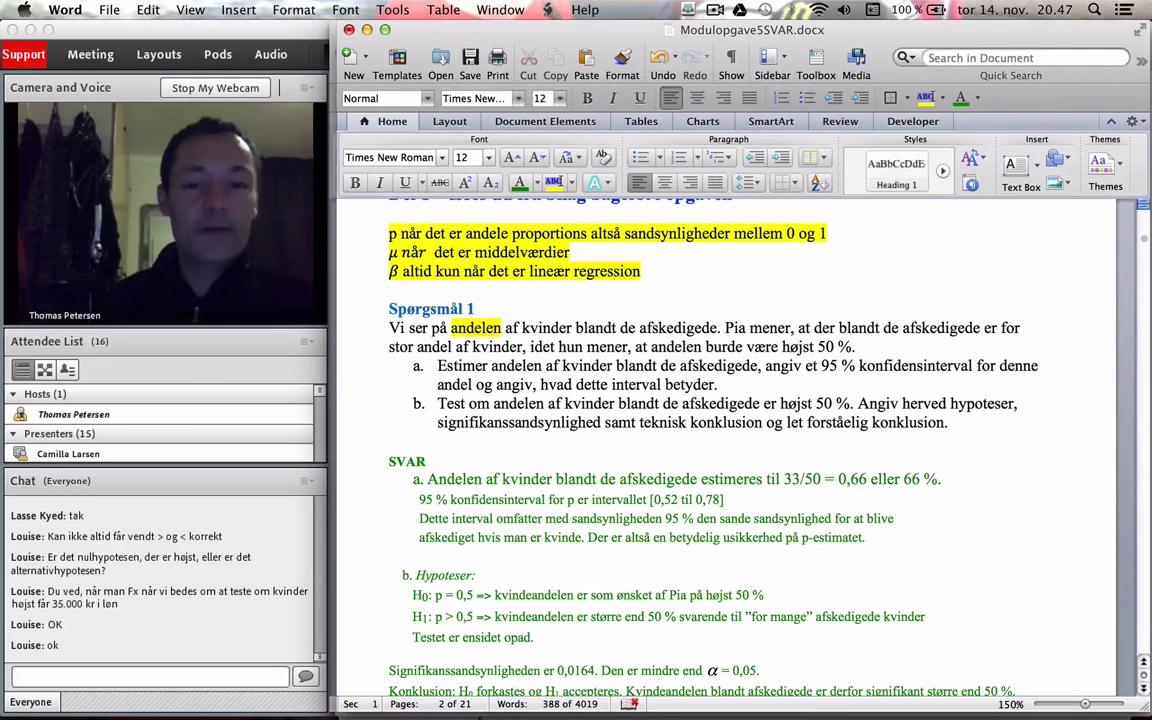
Examine the hypotheses, significance probability and conclusion in the answer to Spørgsmål 1b
scroll(595, 358, "down", 1)
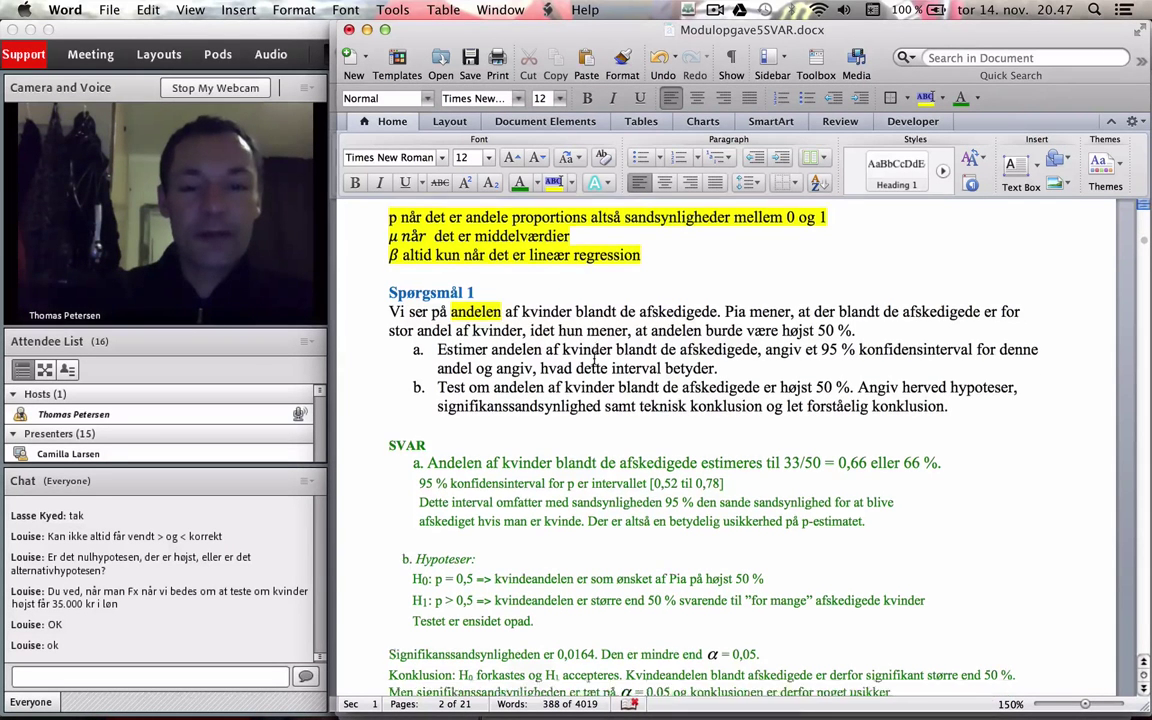
scroll(595, 358, "down", 4)
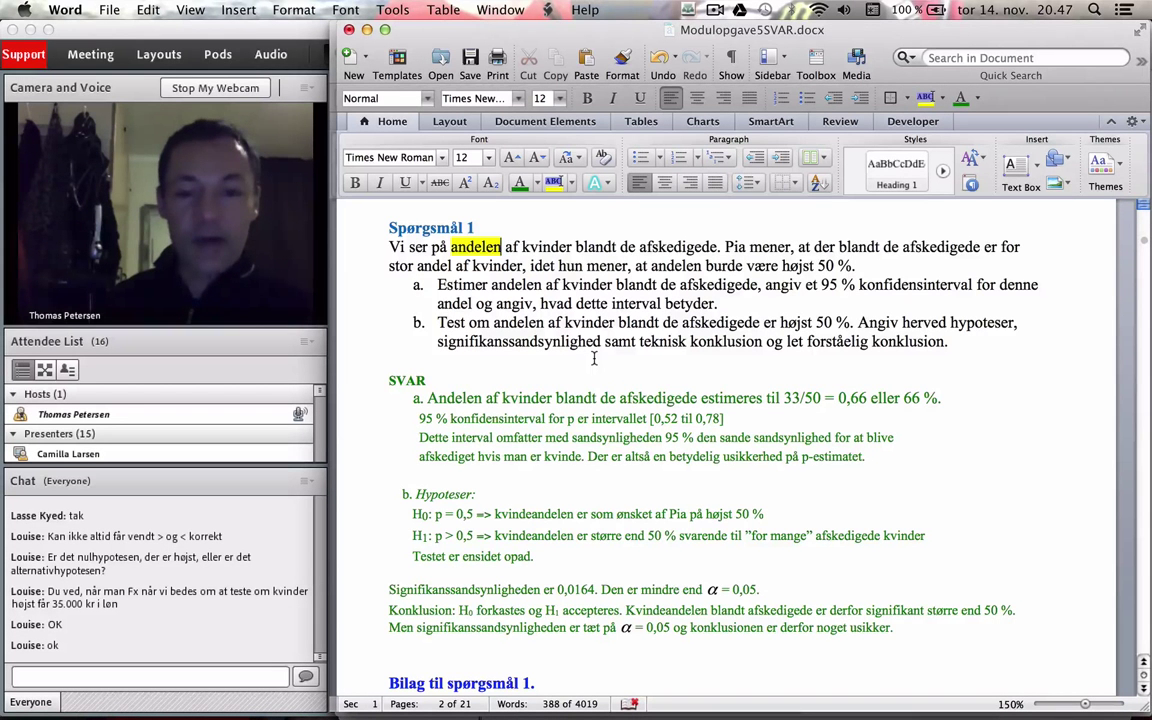
scroll(594, 358, "down", 1)
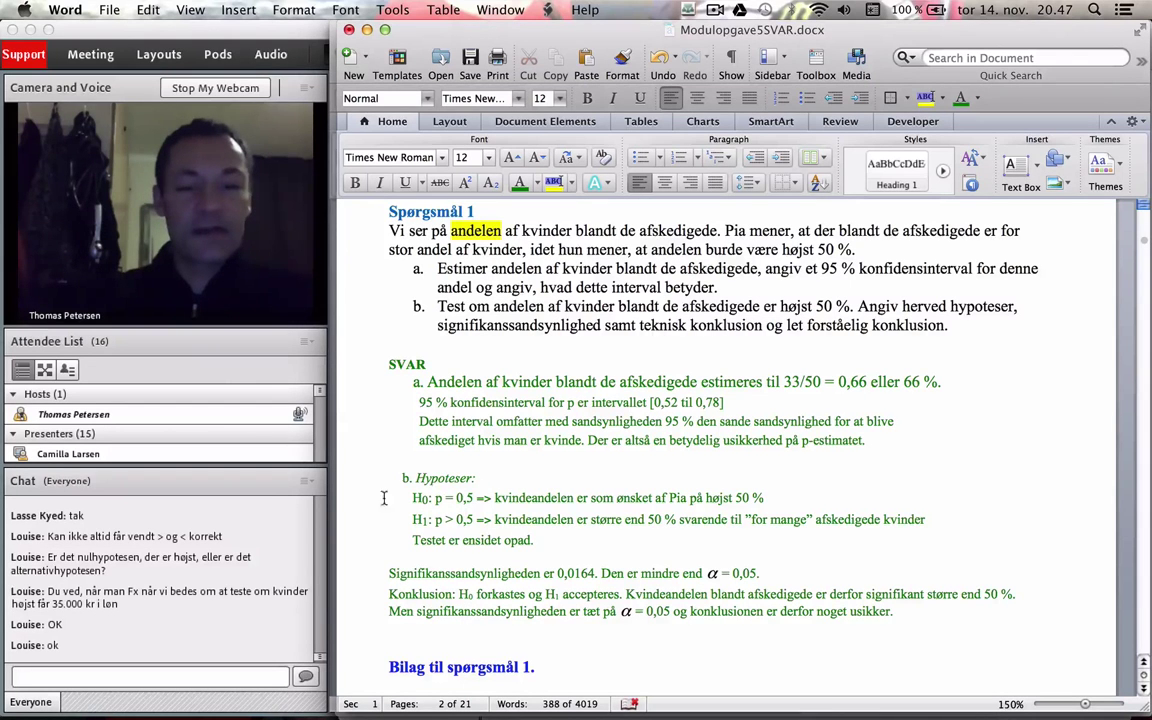
scroll(470, 519, "down", 10)
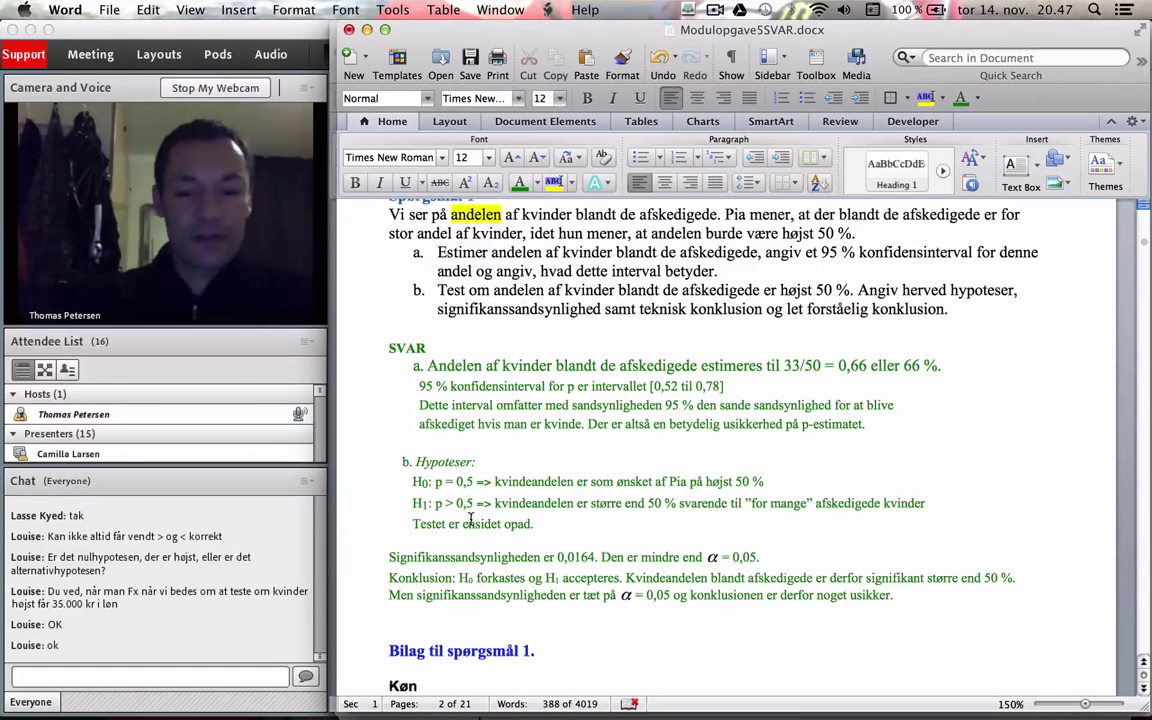
scroll(470, 520, "up", 8)
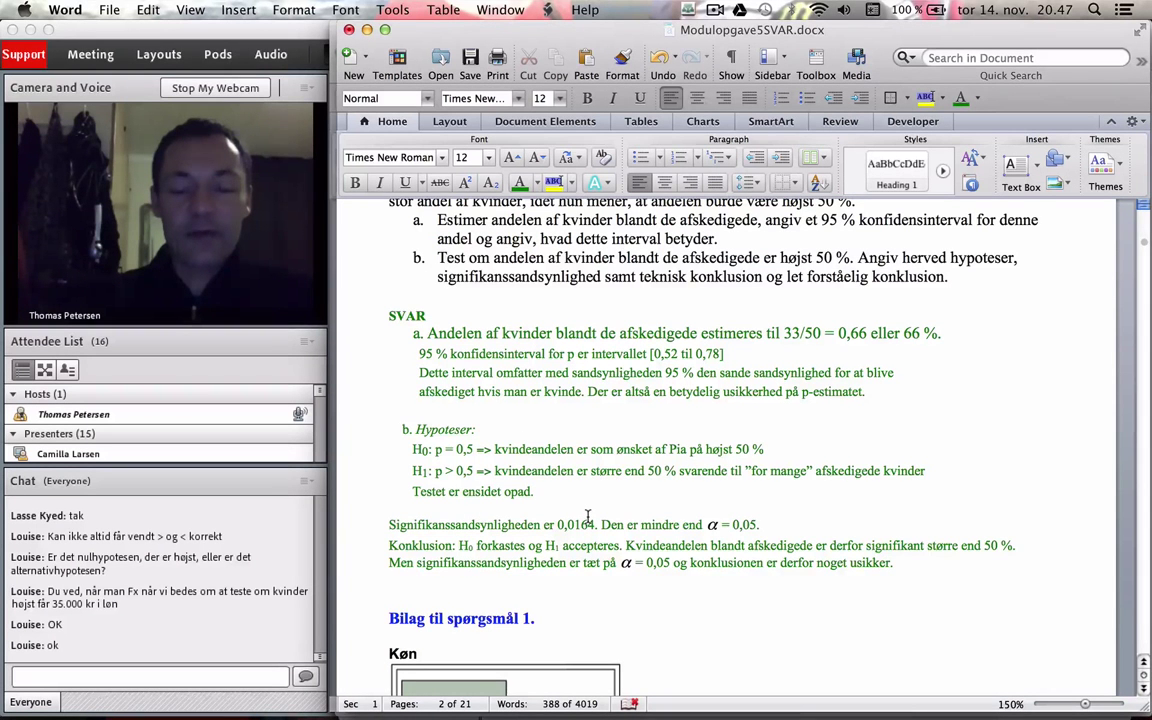
Review the answer to Spørgsmål 1 and its appendix with the frequencies, confidence intervals and binomial test output
scroll(588, 516, "down", 2)
scroll(588, 516, "down", 6)
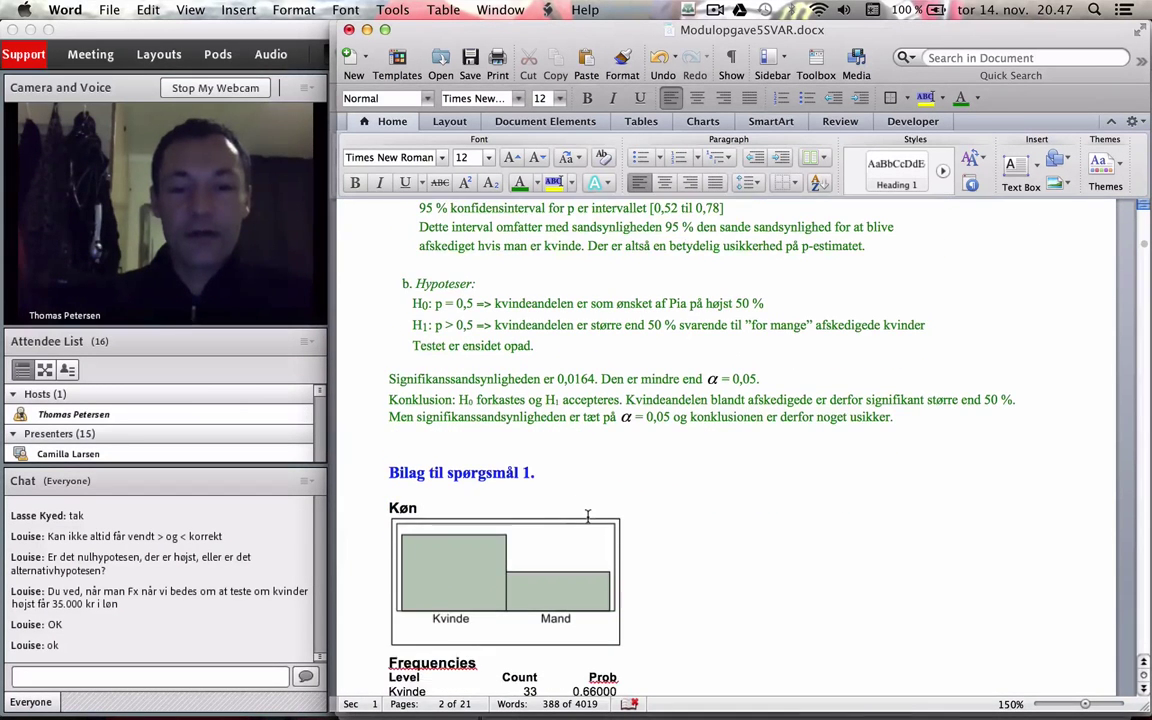
scroll(590, 516, "up", 6)
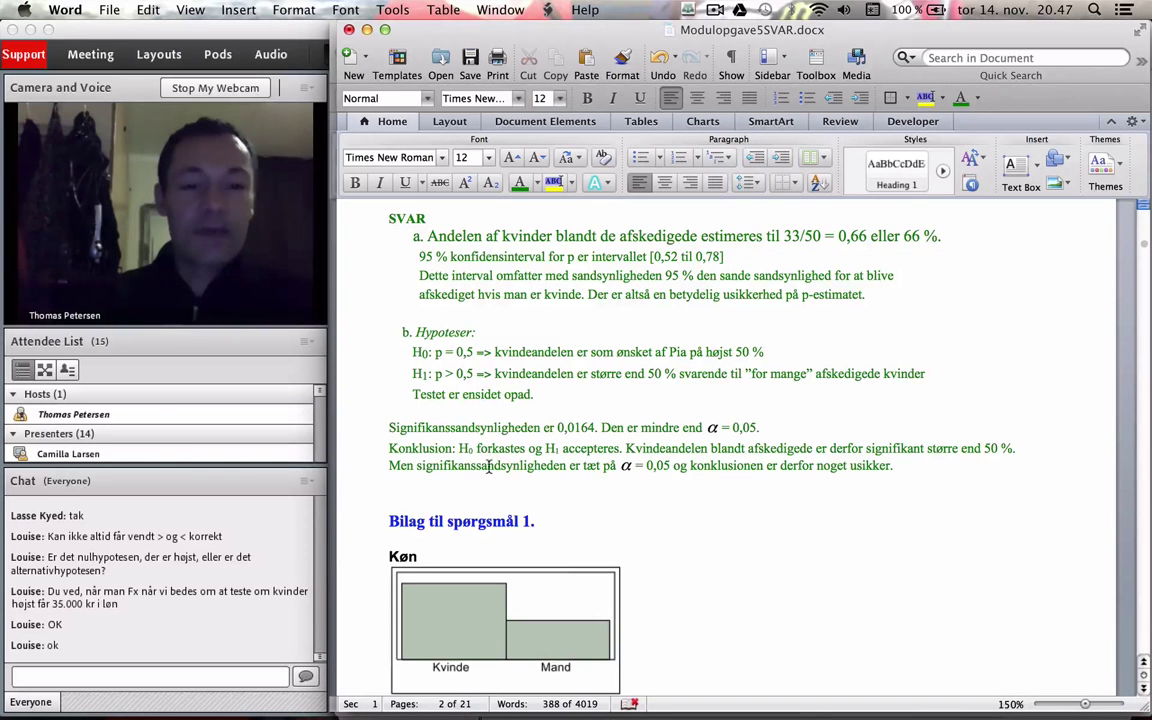
scroll(487, 478, "down", 5)
scroll(487, 478, "down", 12)
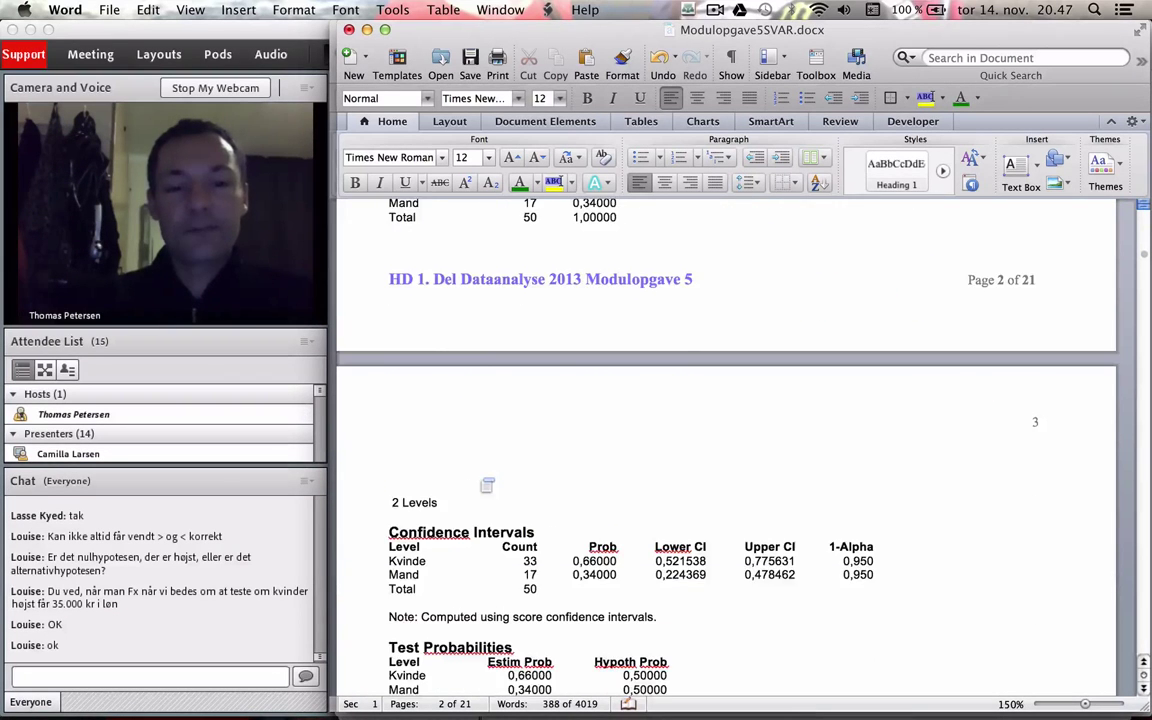
scroll(487, 478, "down", 15)
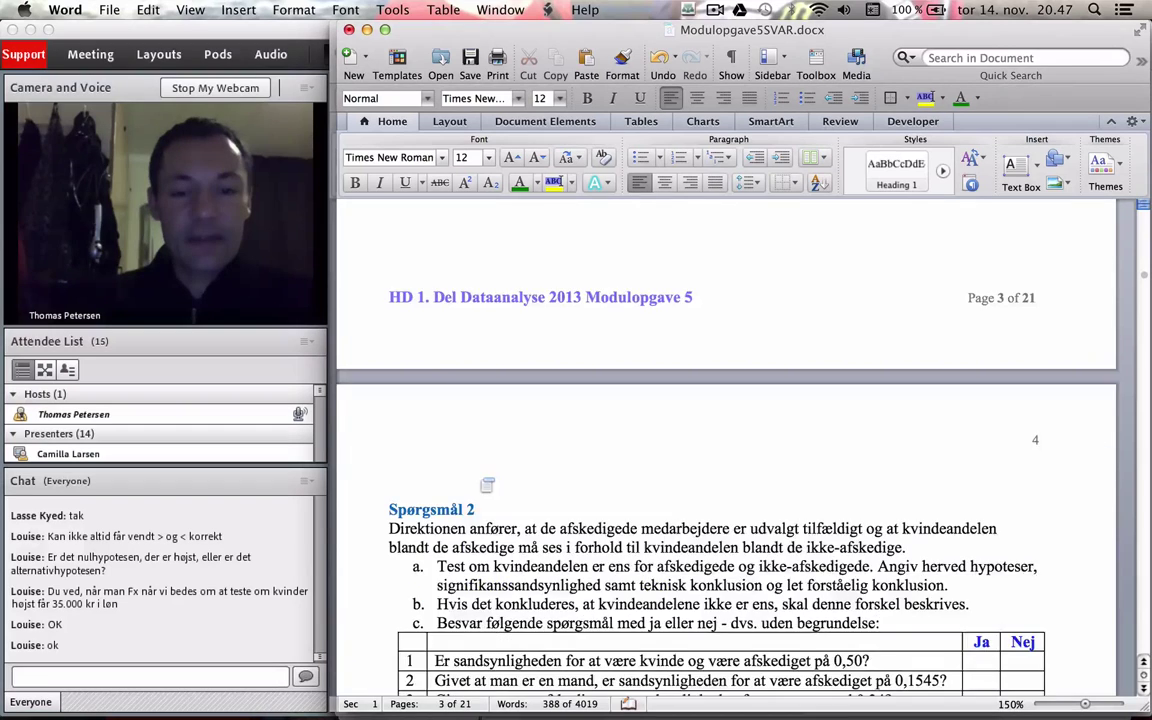
Read Spørgsmål 2 on the share of women among dismissed and non-dismissed employees, including the start of SVAR 2
scroll(487, 478, "up", 2)
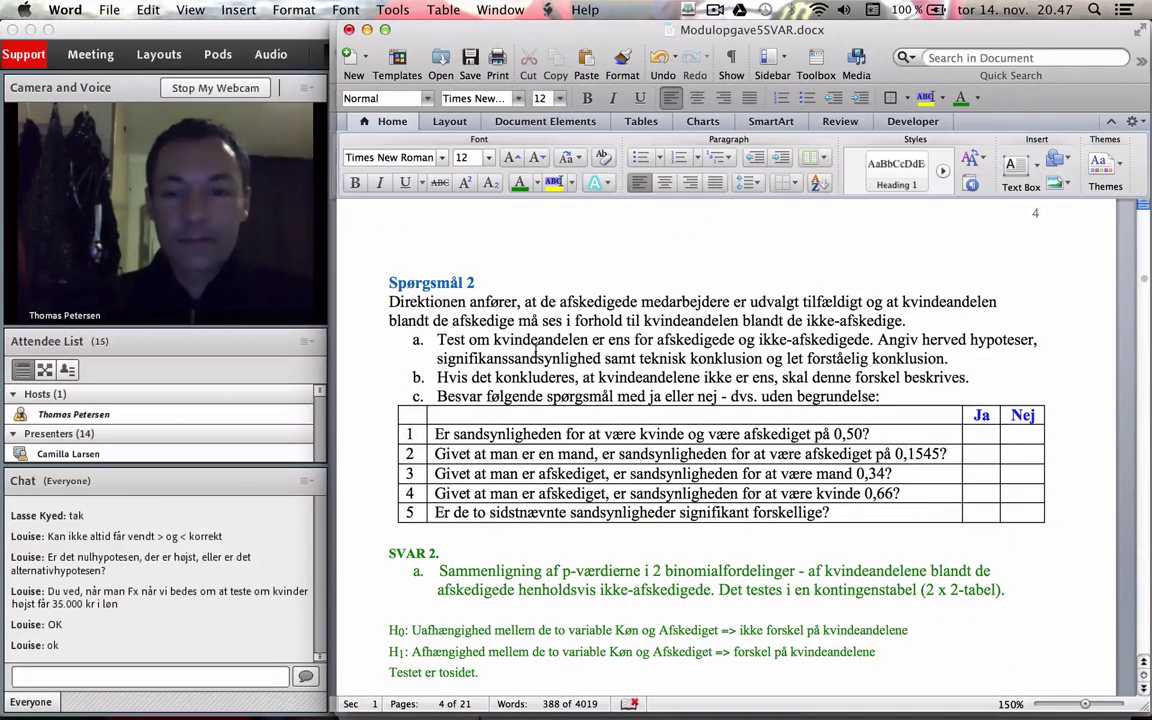
scroll(536, 351, "down", 2)
scroll(536, 351, "down", 5)
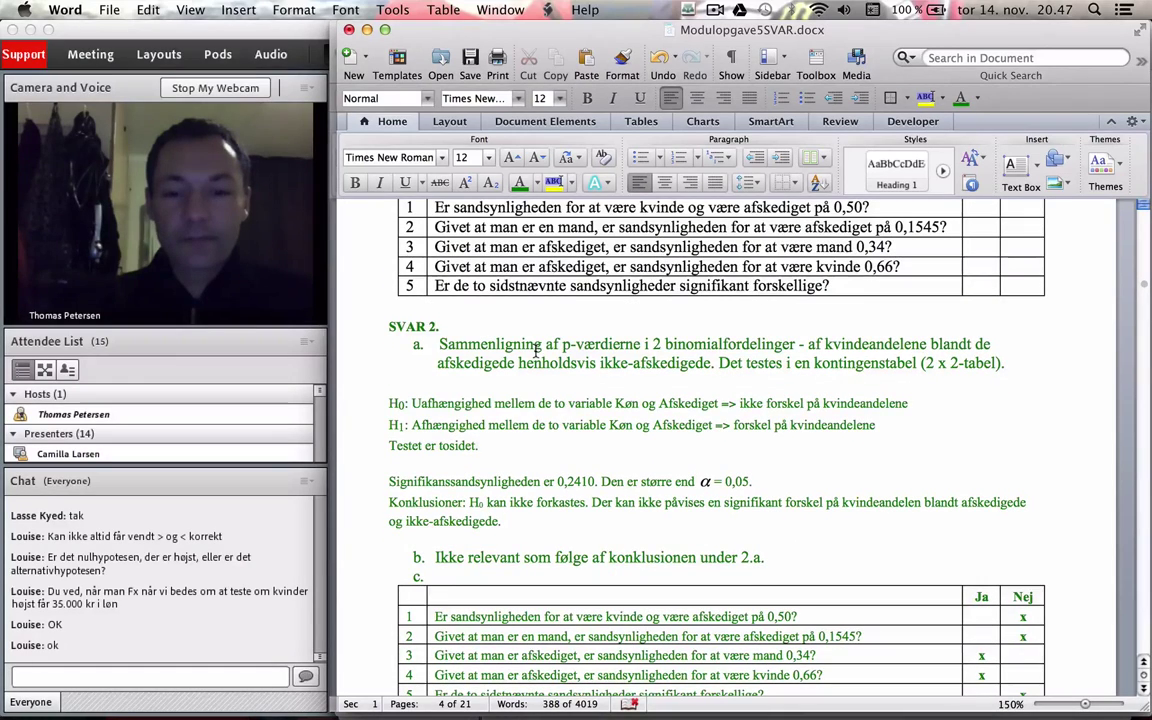
scroll(580, 344, "up", 6)
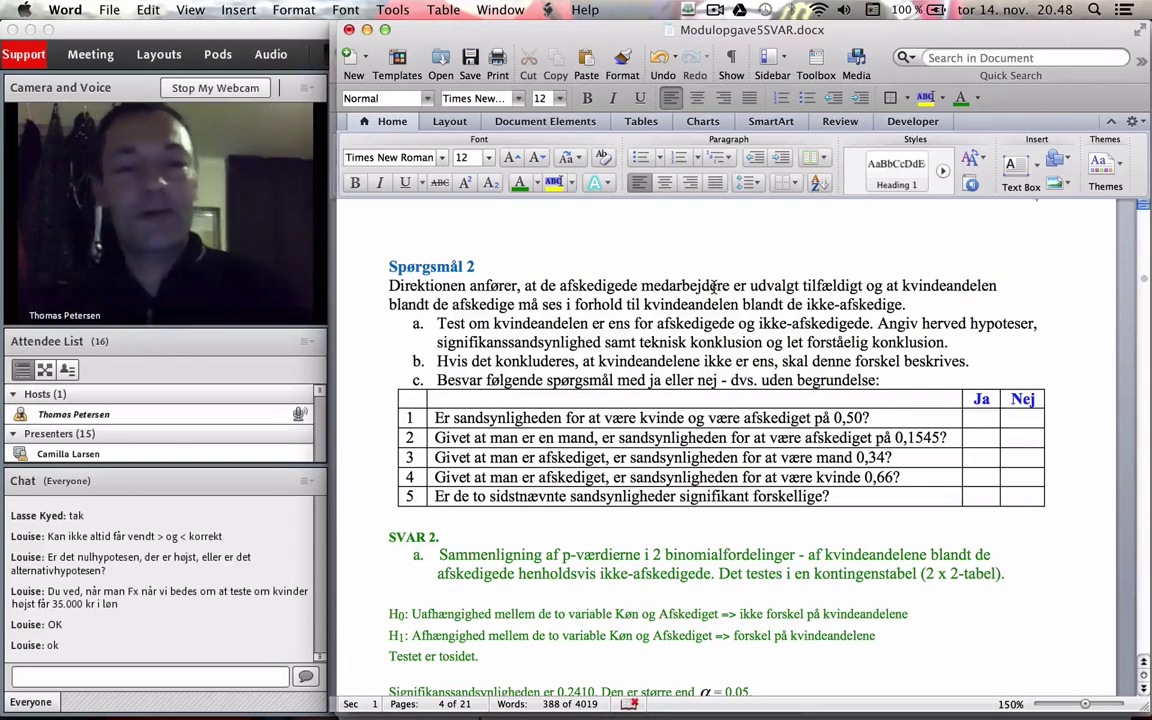
Compare the wording and test output of Spørgsmål 1 with the wording of Spørgsmål 2
scroll(713, 287, "up", 15)
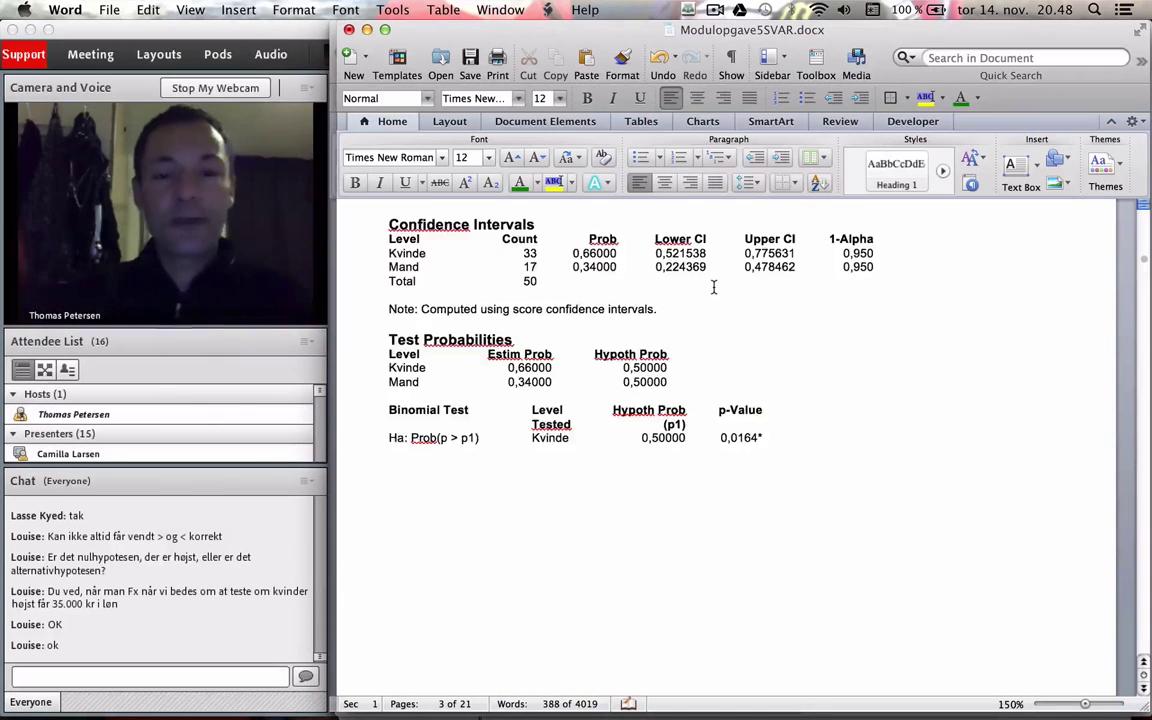
scroll(713, 287, "up", 20)
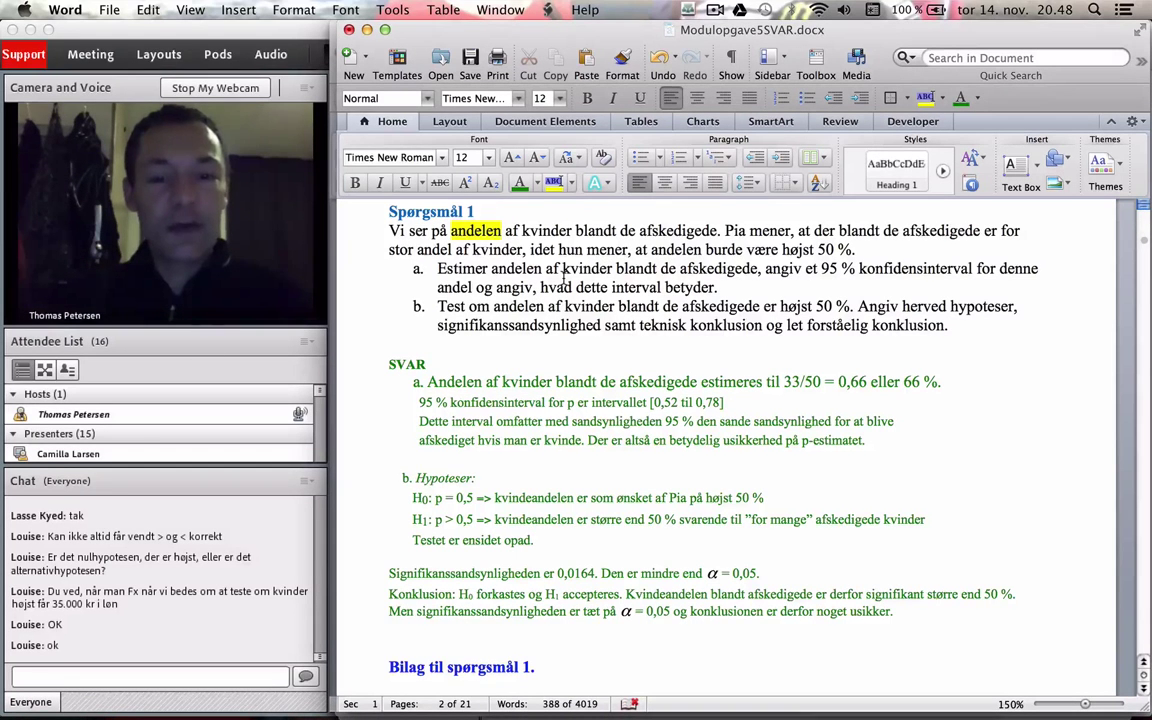
scroll(563, 276, "down", 15)
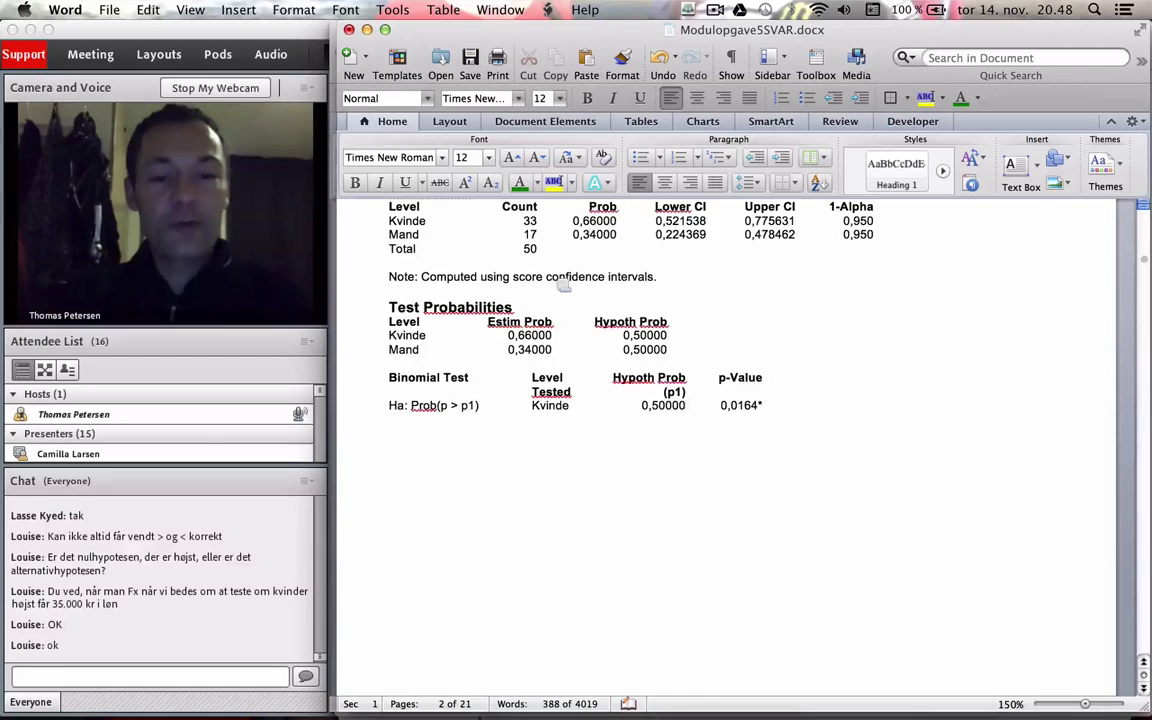
scroll(563, 276, "down", 10)
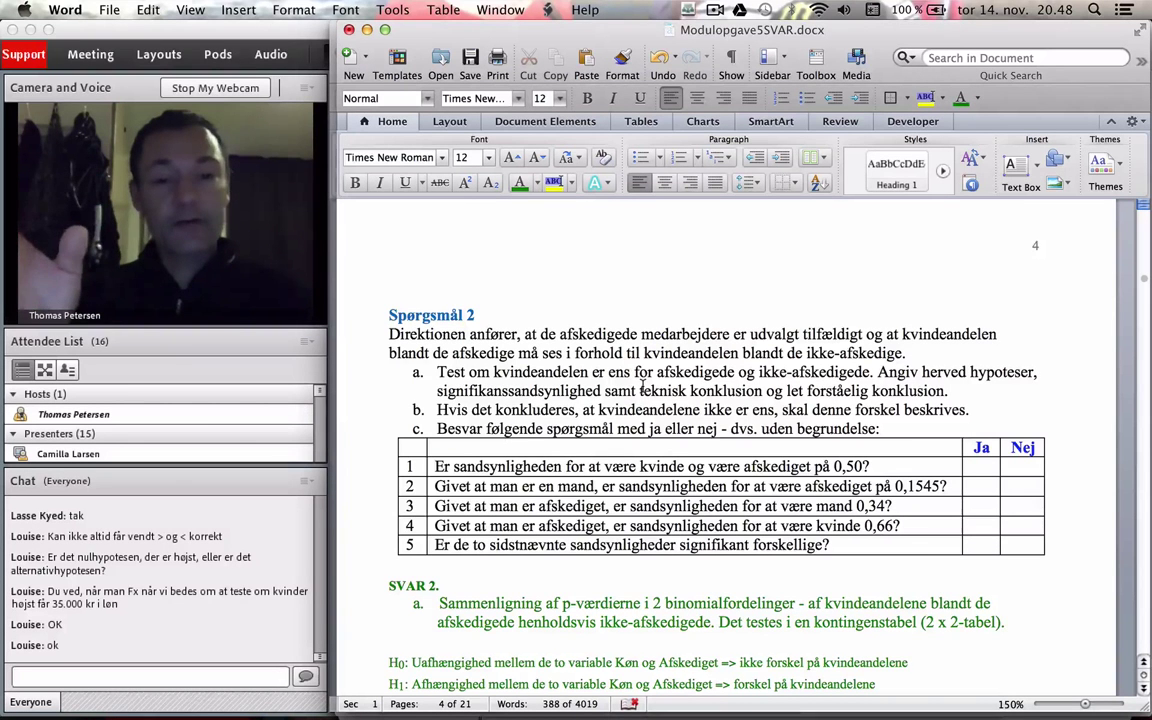
Examine SVAR 2 and its appendix with the mosaic plot, contingency table and Pearson test results
scroll(642, 387, "down", 5)
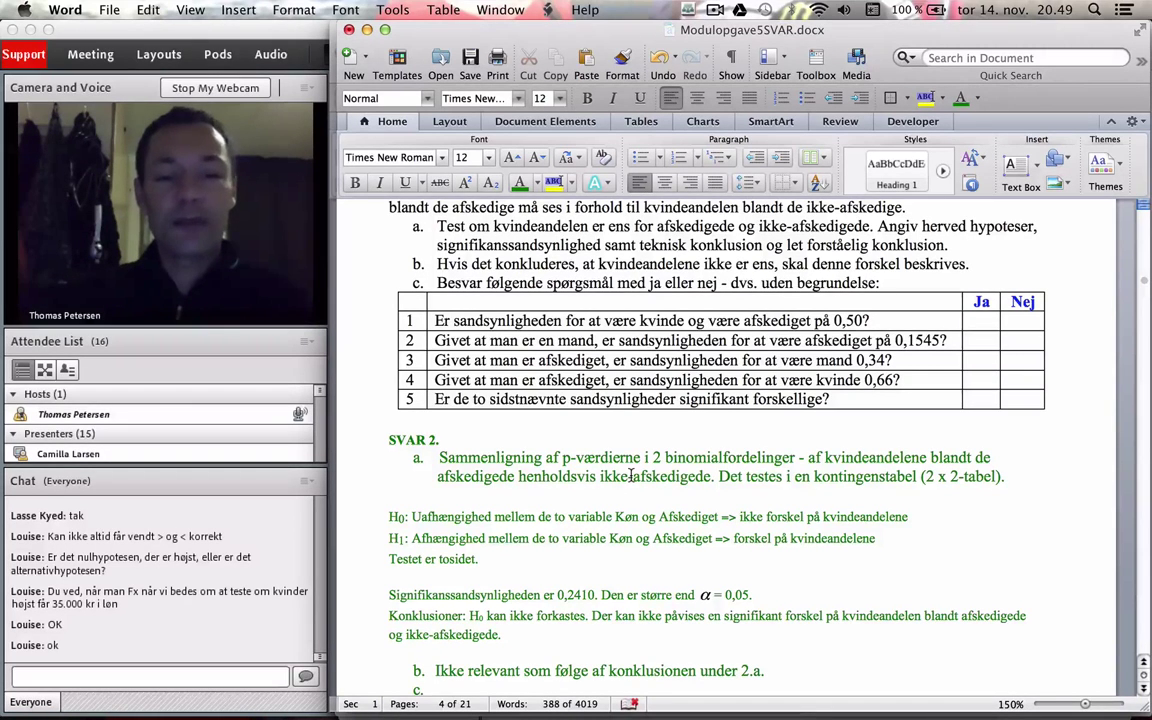
scroll(630, 476, "down", 10)
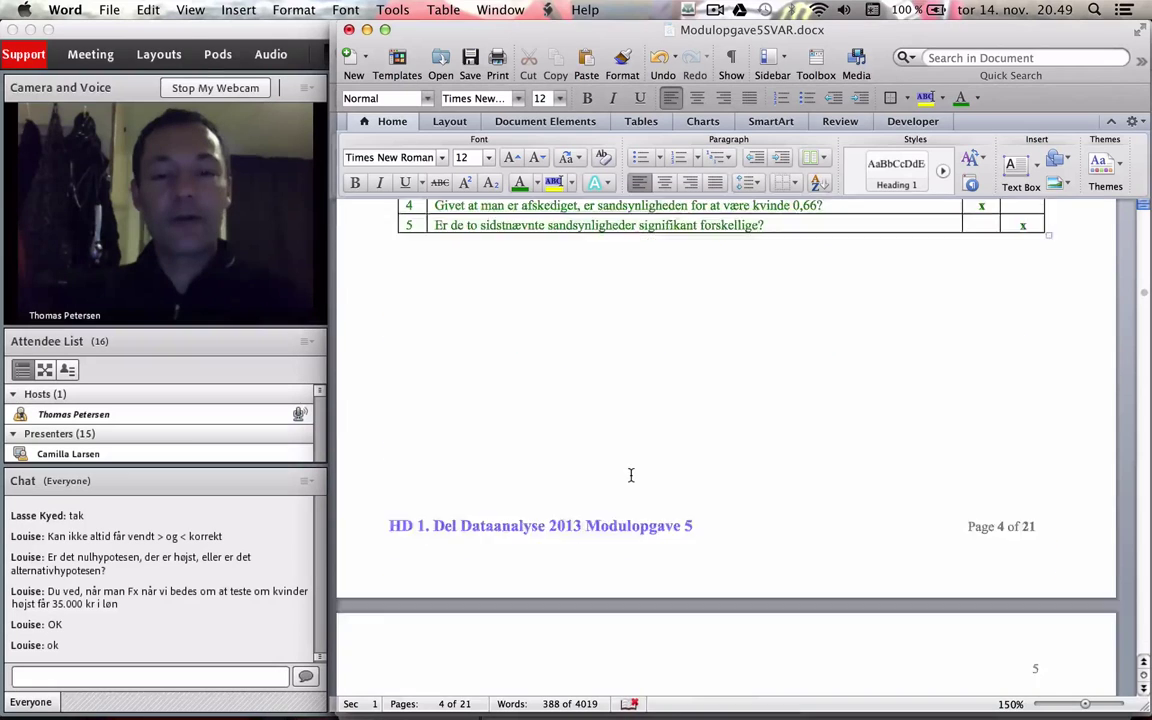
scroll(630, 476, "down", 12)
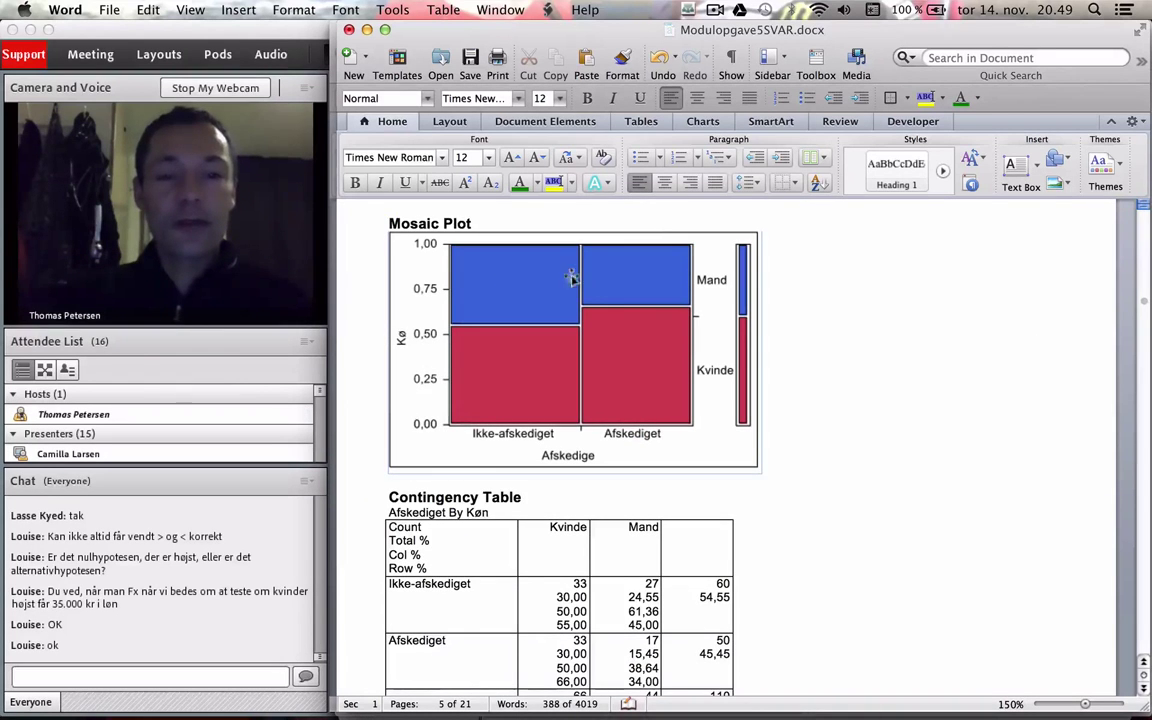
scroll(520, 337, "down", 8)
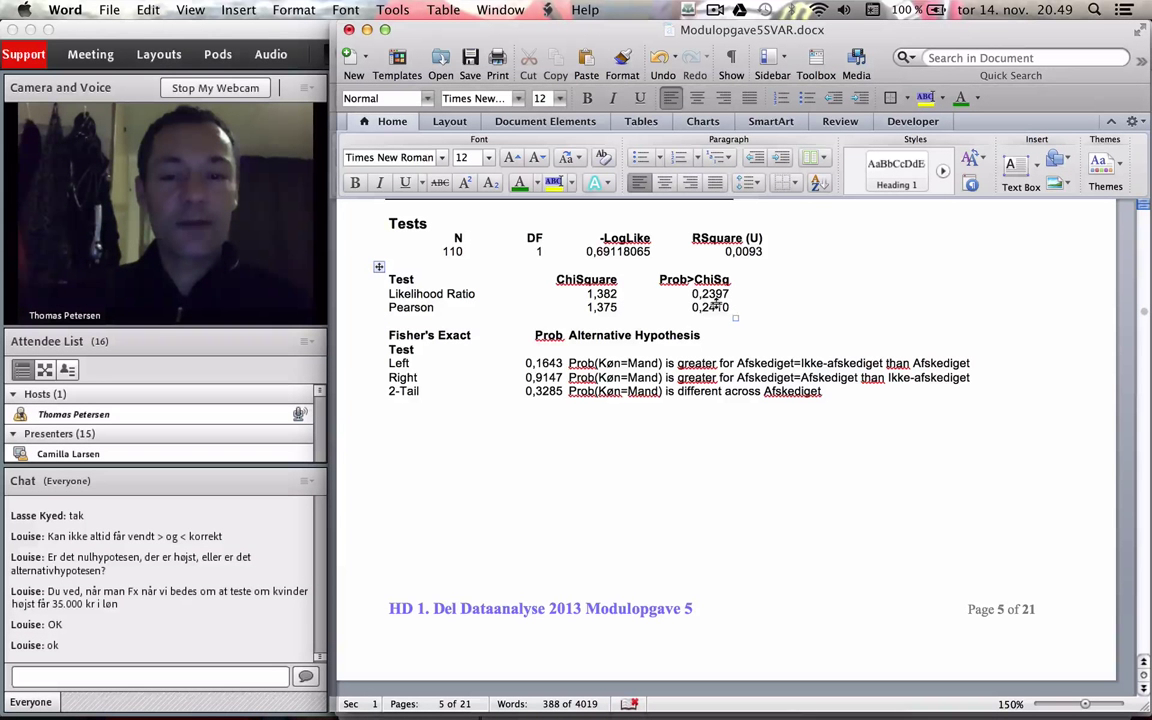
scroll(715, 305, "down", 8)
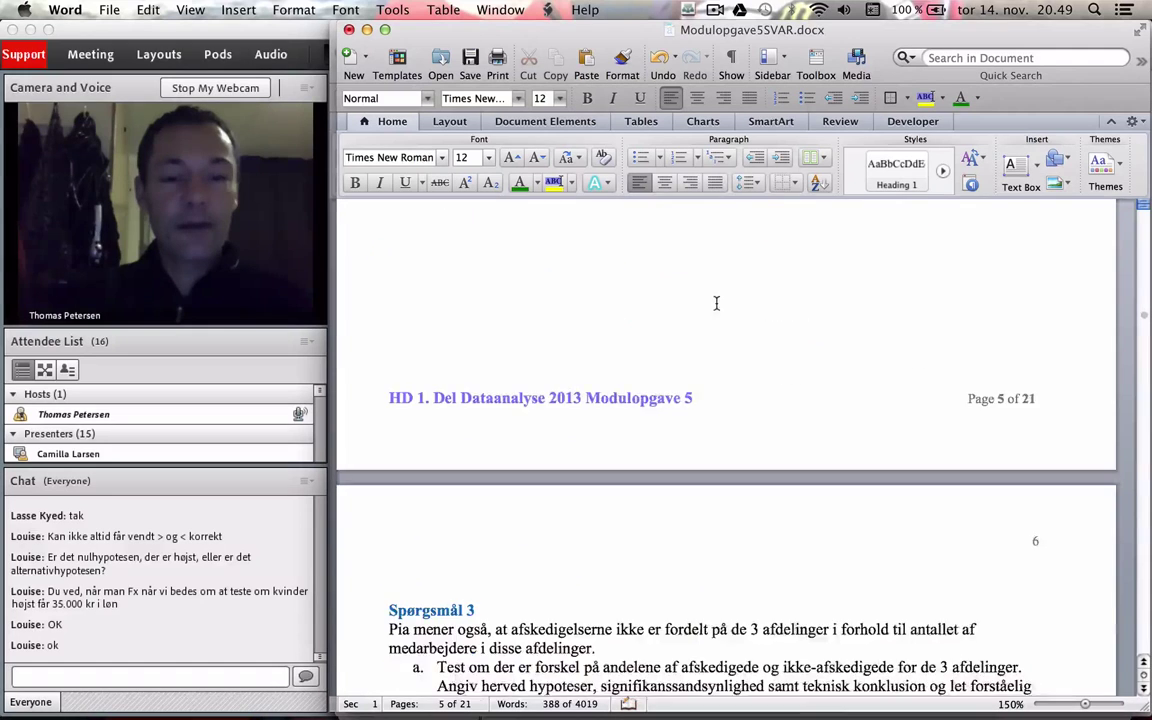
Read Spørgsmål 3 and its hypotheses and conclusion, and examine the mosaic plot of dismissals by department
scroll(716, 305, "down", 4)
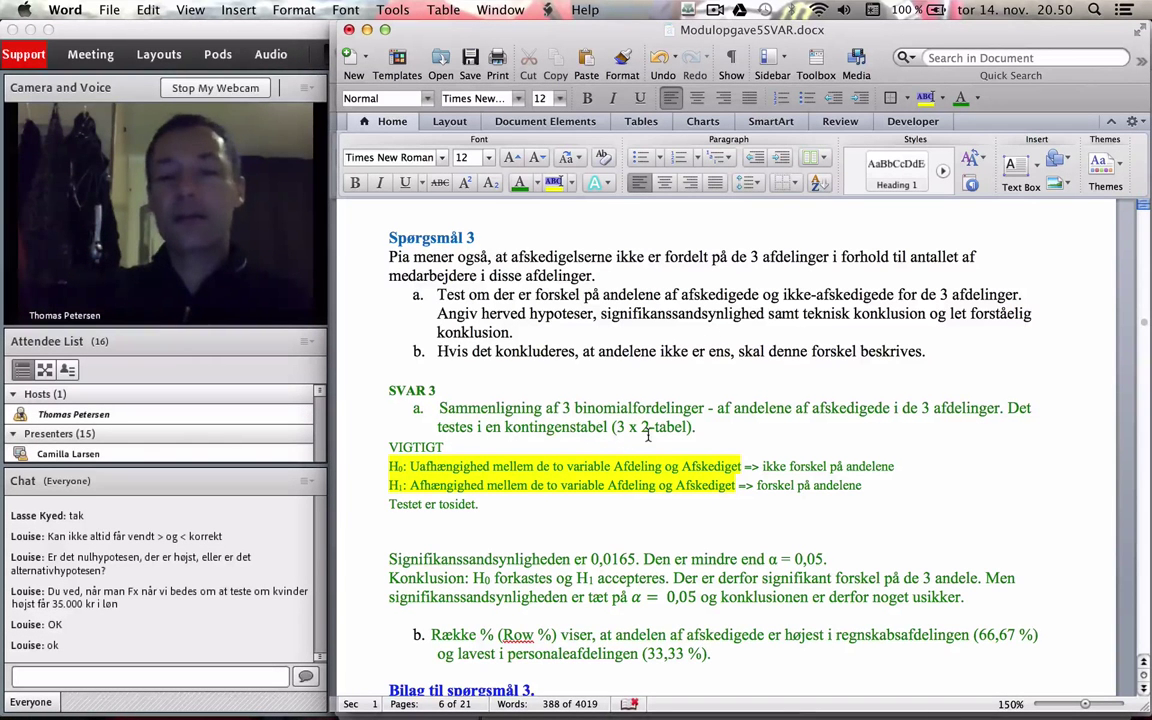
scroll(620, 431, "down", 3)
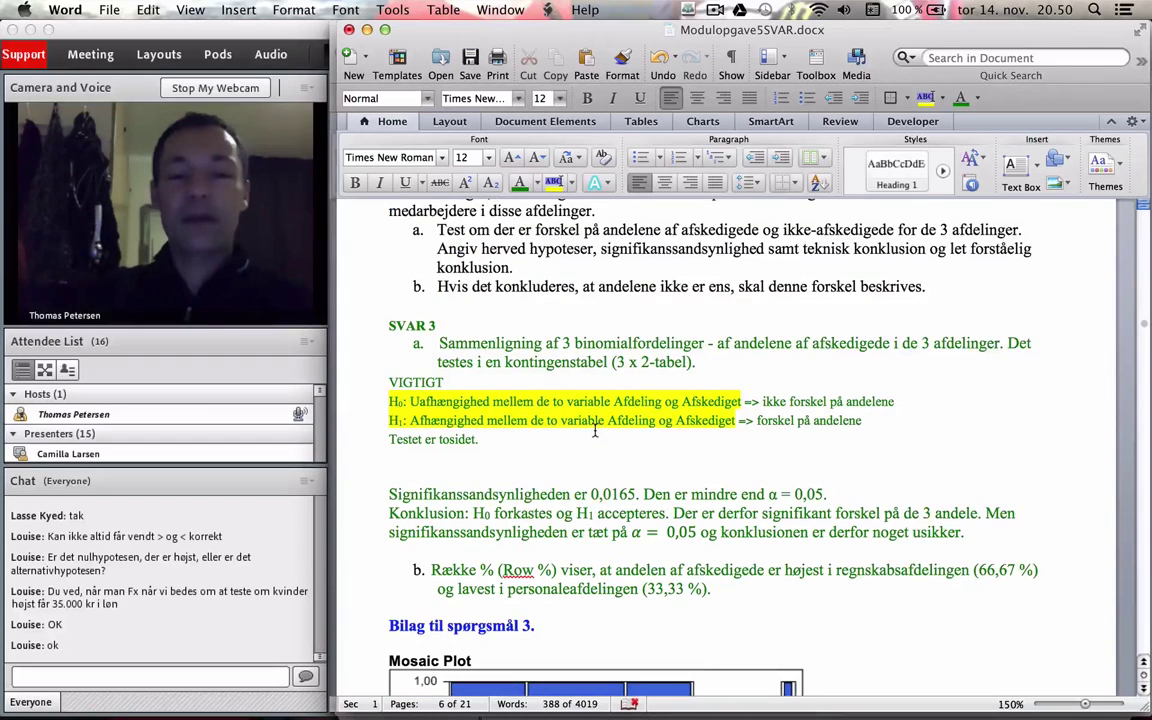
scroll(595, 430, "down", 10)
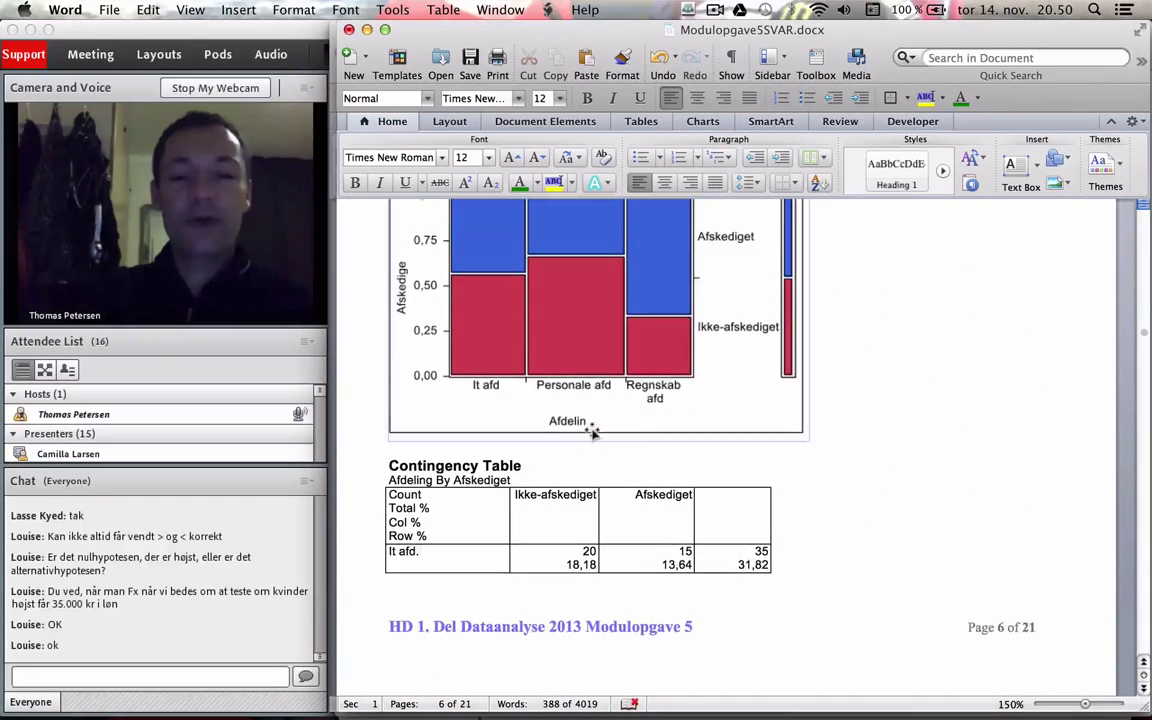
scroll(592, 430, "down", 2)
scroll(592, 430, "up", 8)
scroll(592, 430, "down", 6)
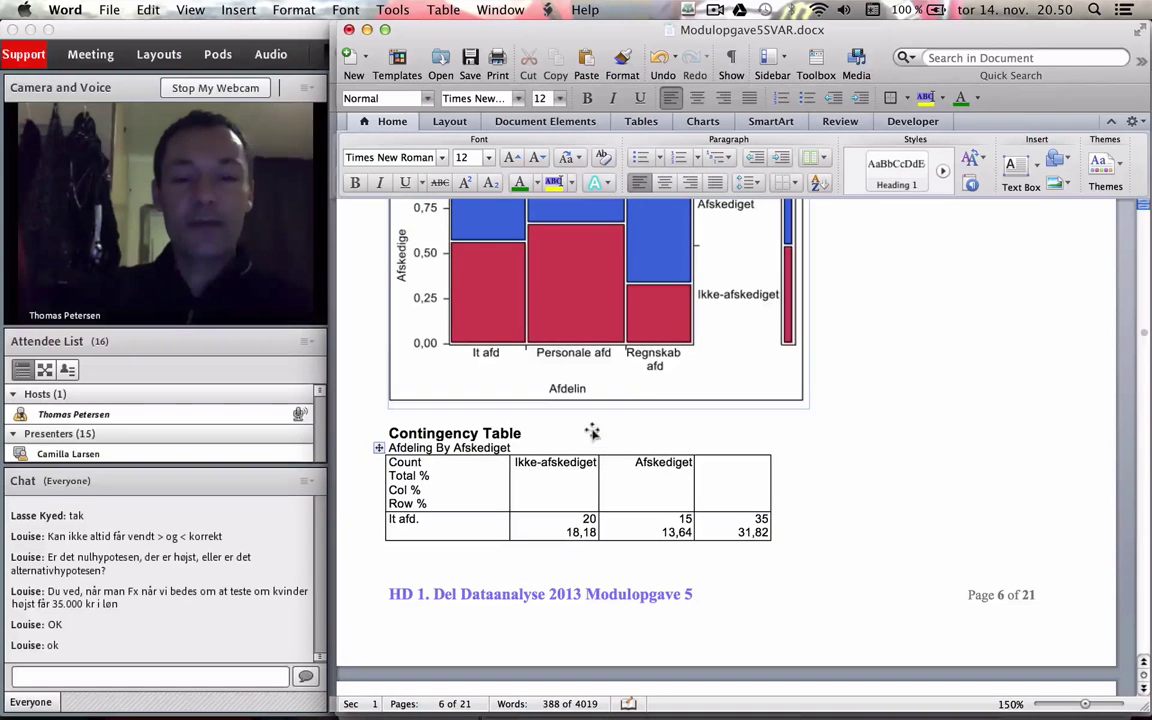
Examine the contingency table of departments by dismissal and highlight the Pearson Prob>ChiSq value below it
scroll(592, 431, "down", 5)
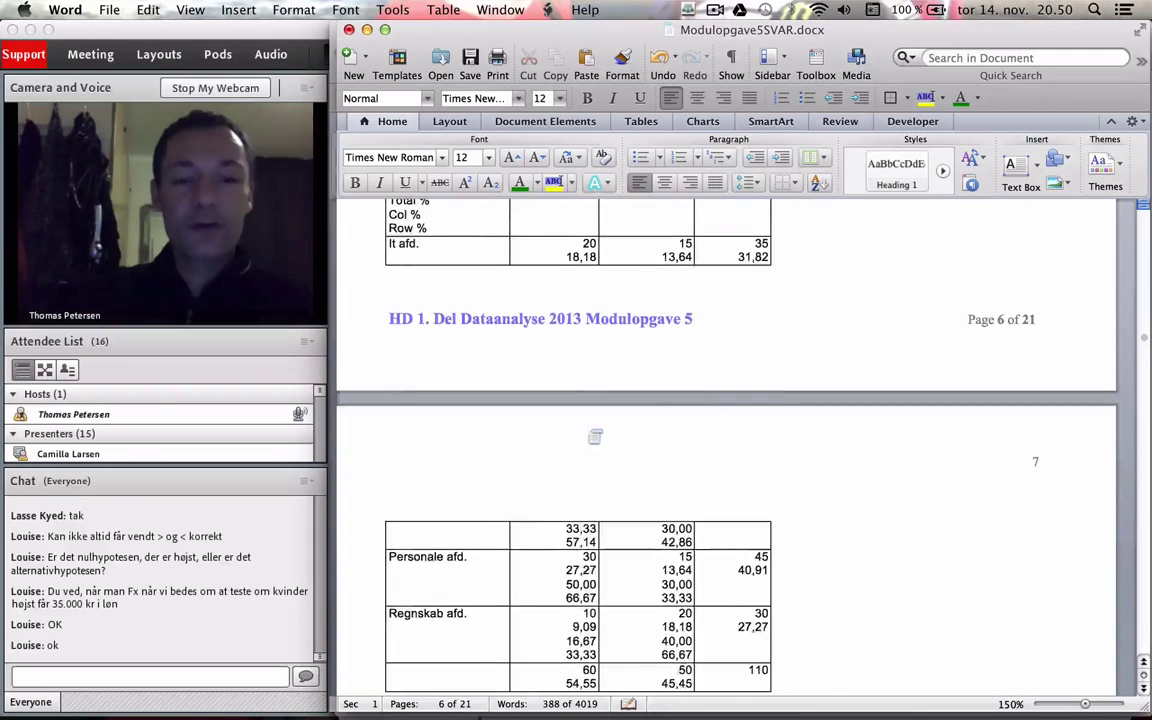
scroll(595, 436, "down", 5)
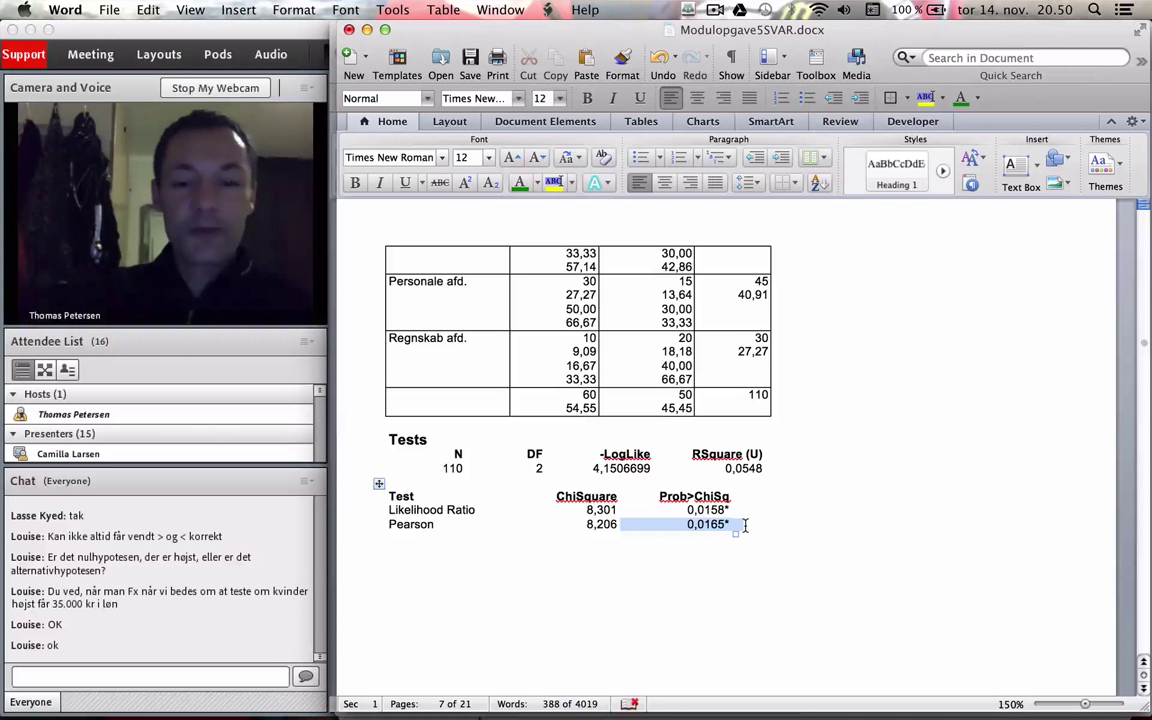
left_click_drag(688, 527, 745, 530)
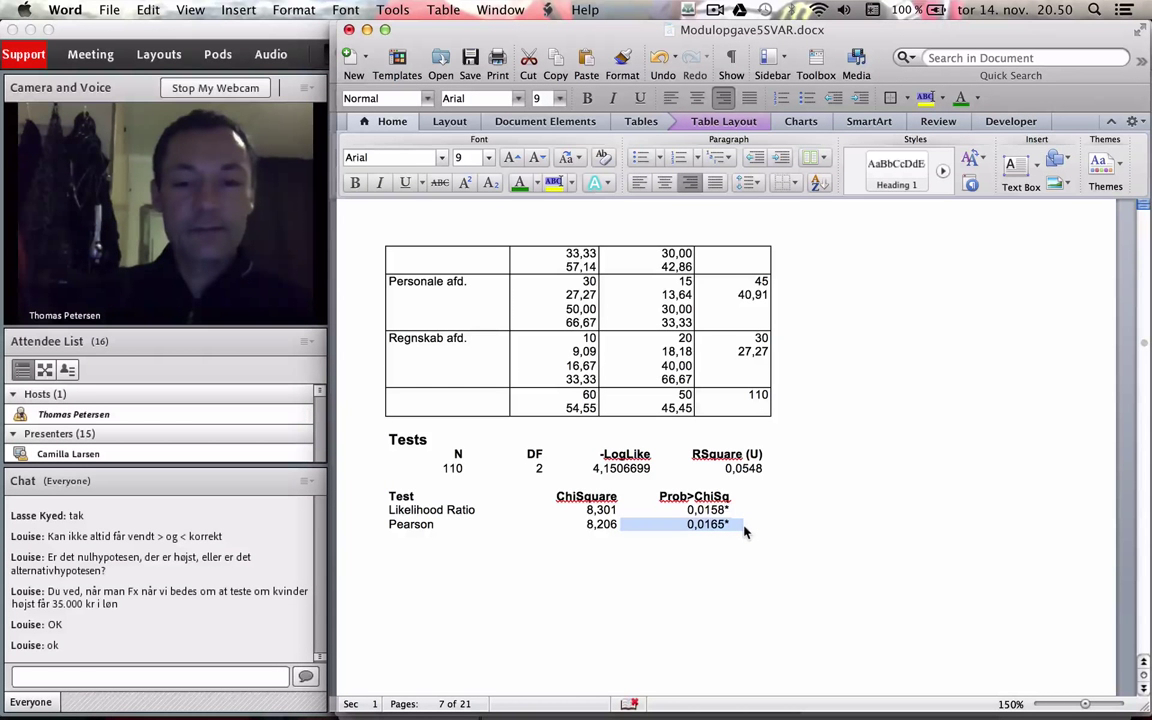
scroll(745, 532, "down", 5)
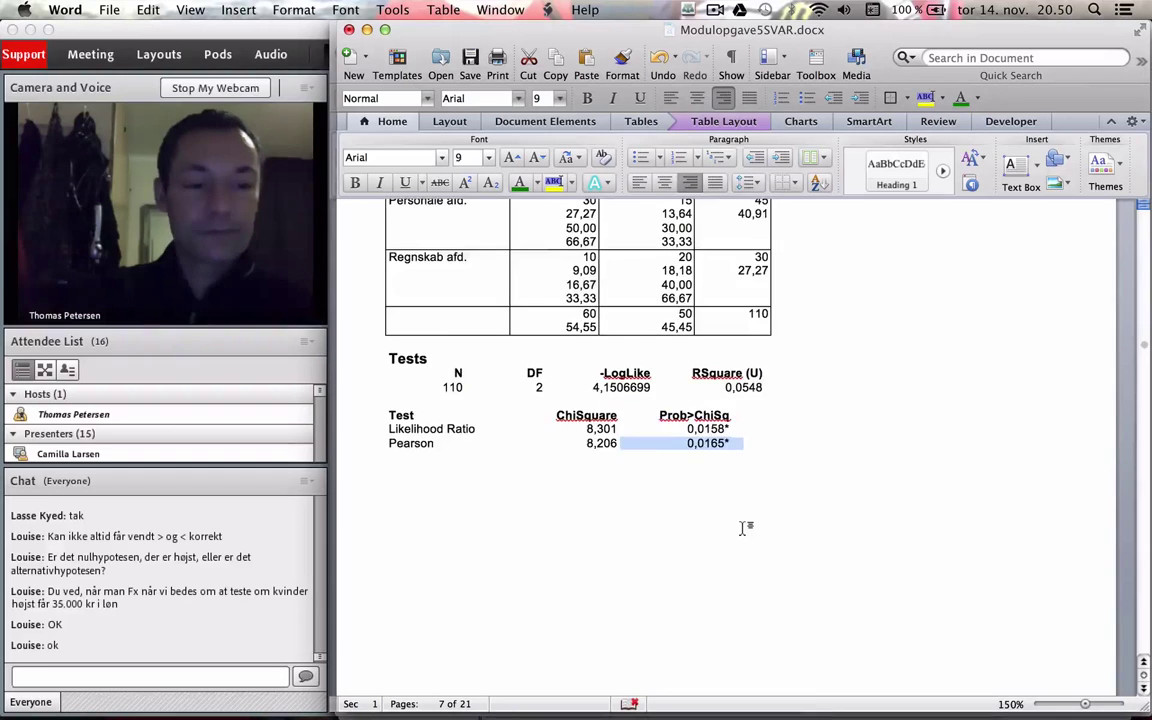
Read Spørgsmål 4 and SVAR 4, and examine the box plots, means and t Test output in the appendix
scroll(745, 528, "down", 15)
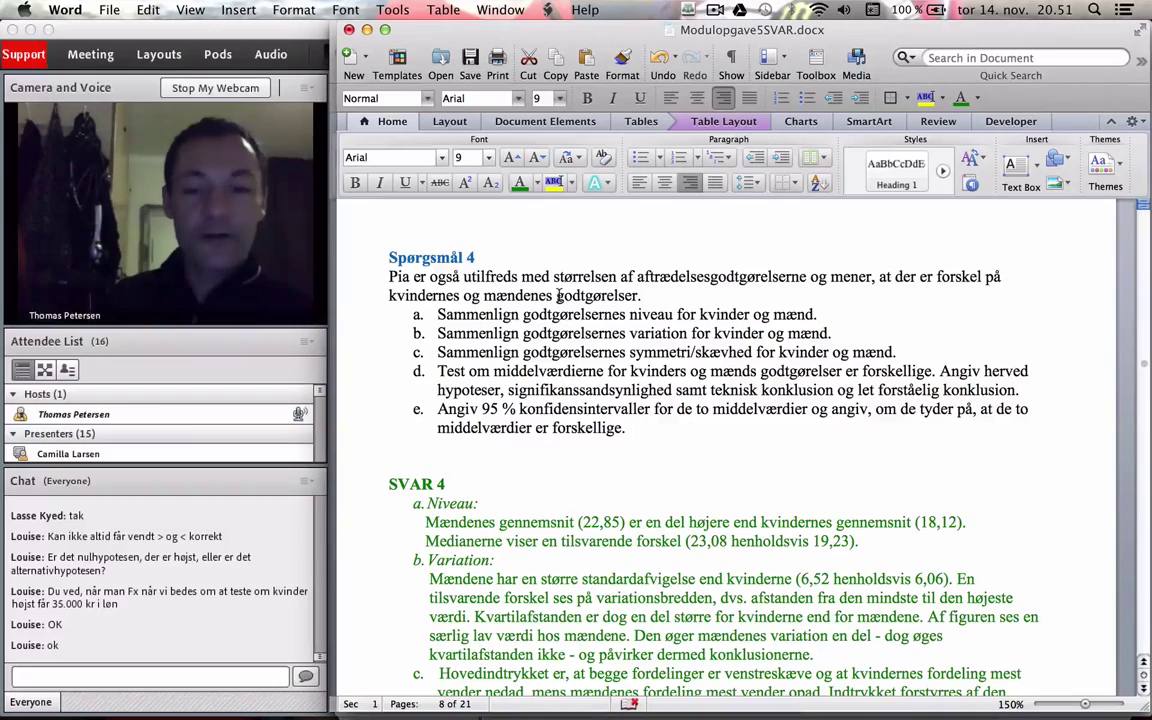
scroll(667, 357, "down", 10)
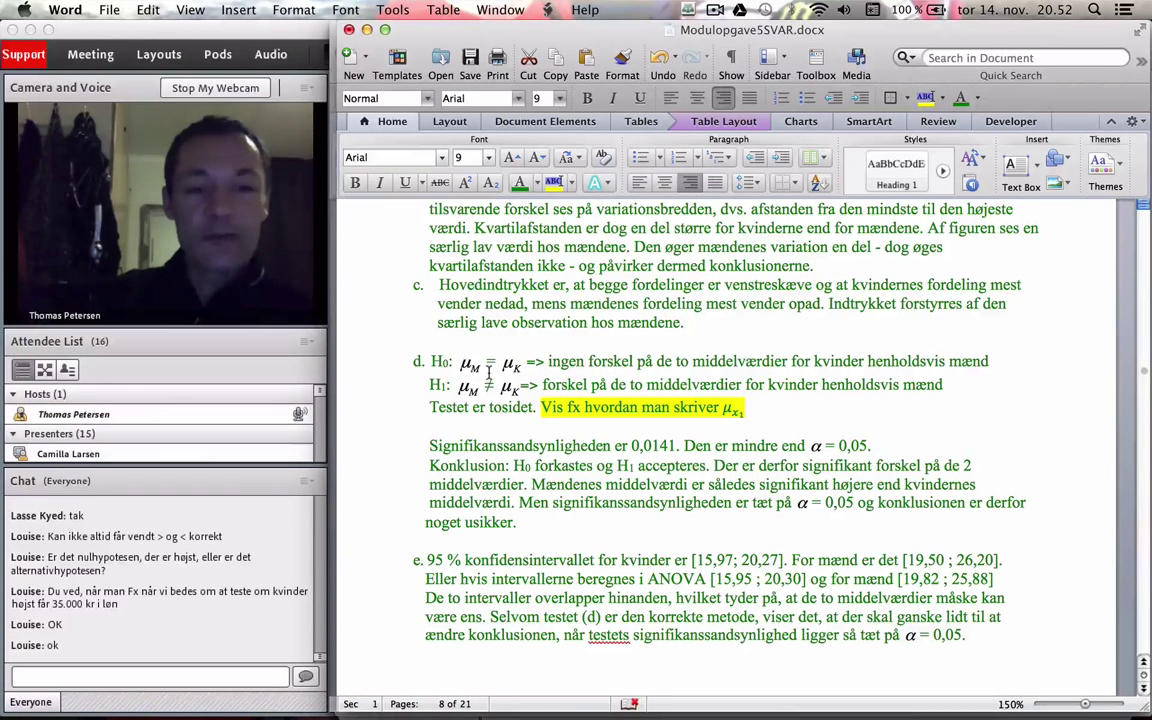
scroll(488, 370, "down", 15)
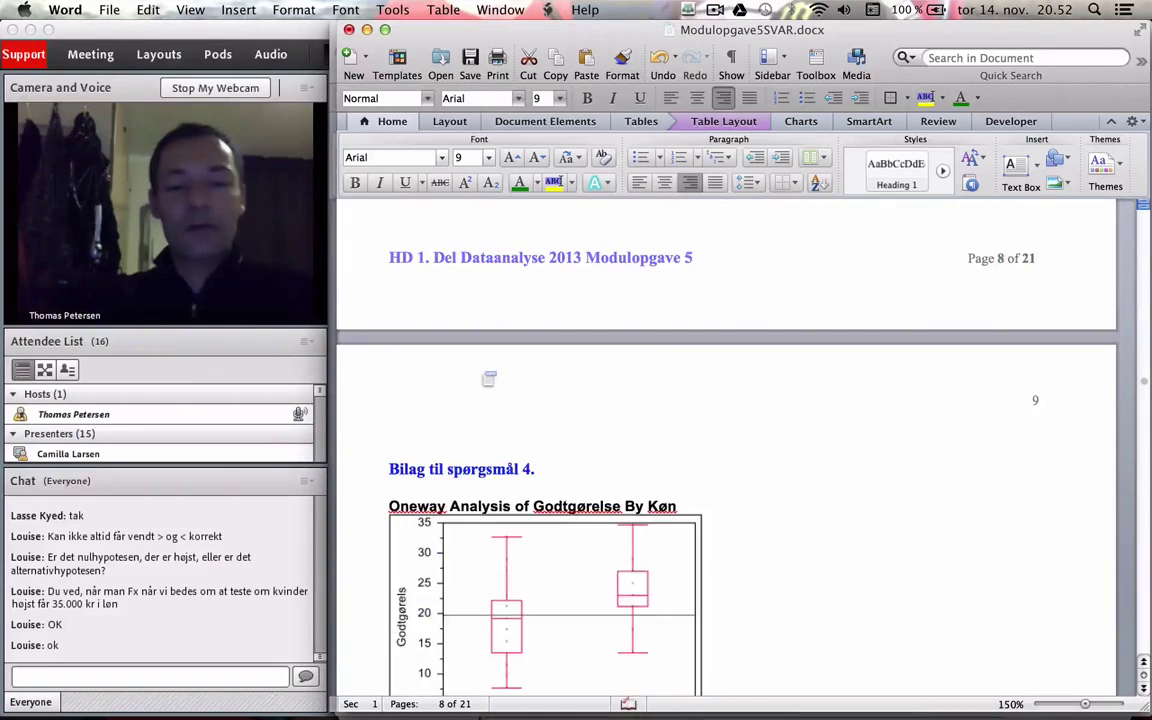
scroll(488, 375, "down", 5)
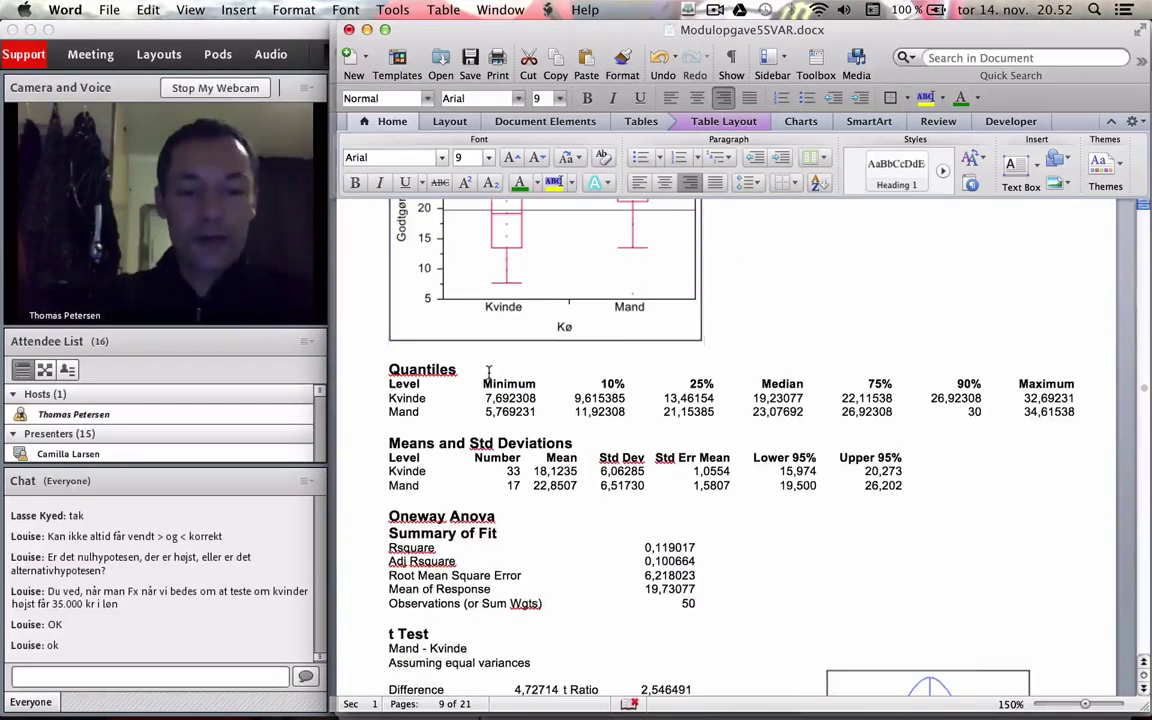
scroll(488, 372, "down", 9)
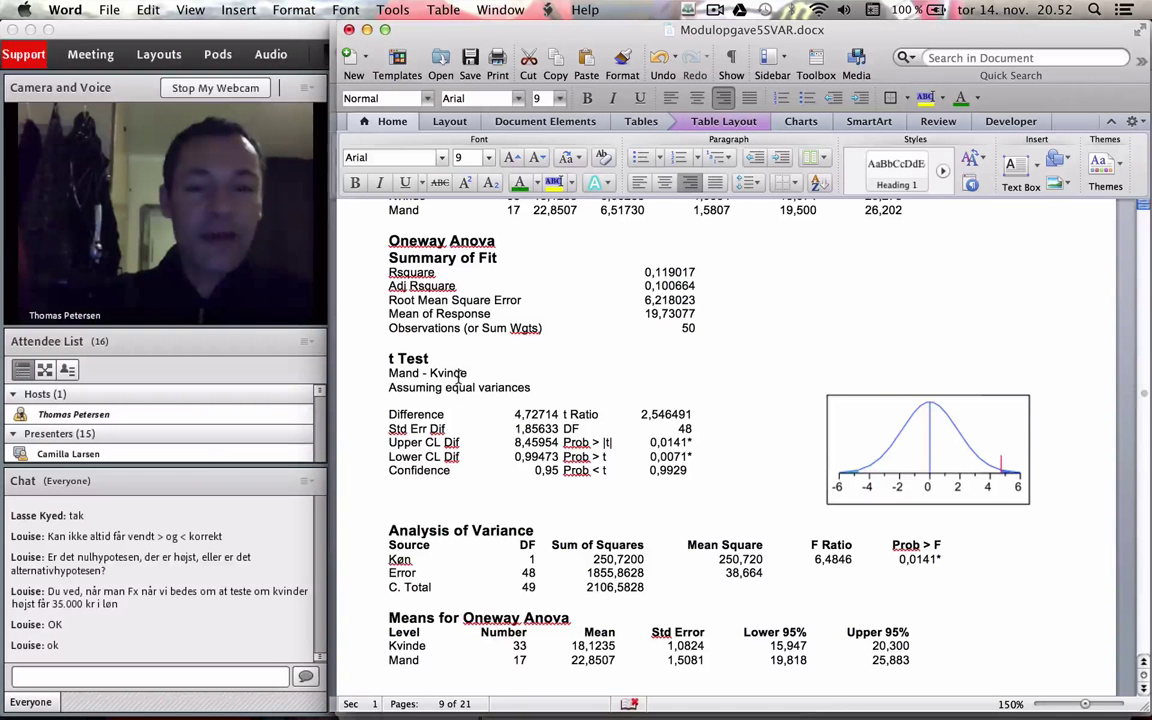
scroll(553, 350, "up", 3)
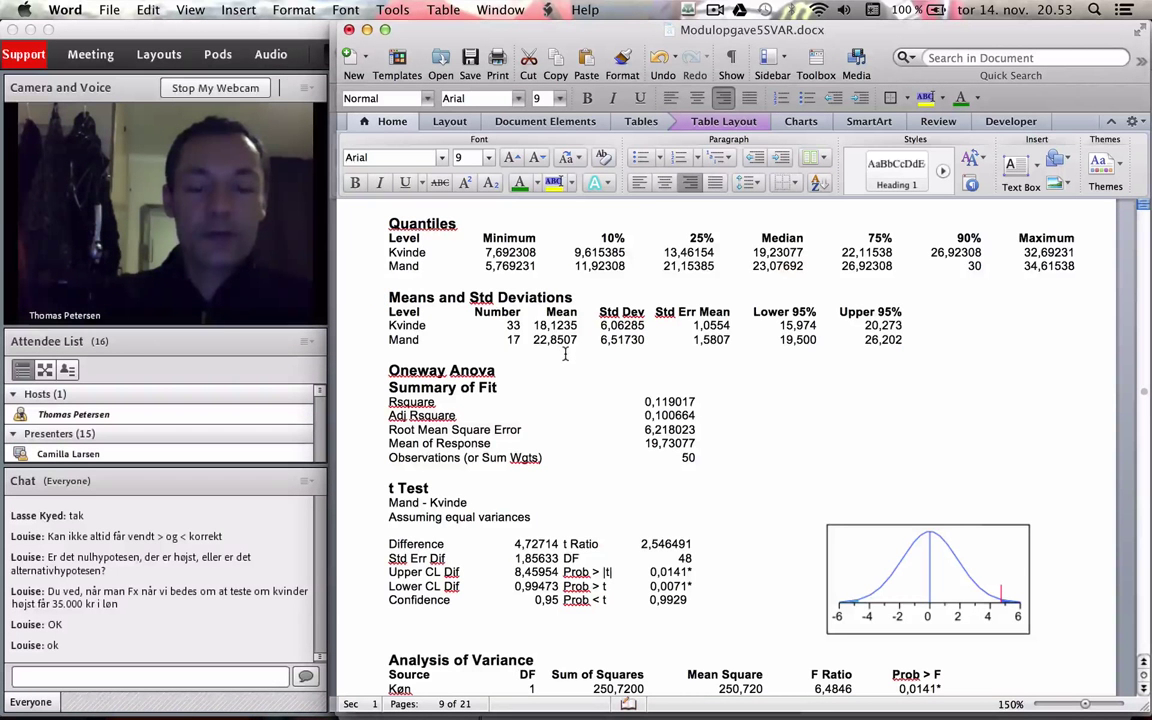
Calculate the difference between the men's and women's mean compensation as 22.85-18.12 in Spotlight
key("super+space")
type("22")
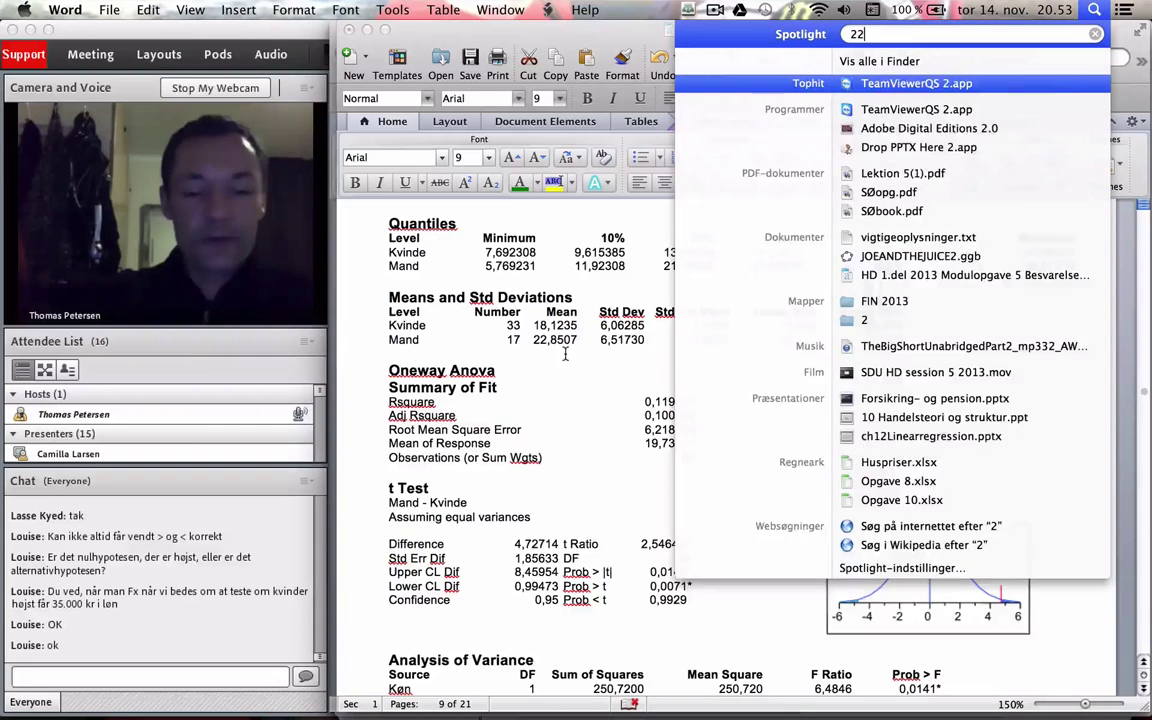
type(".85-")
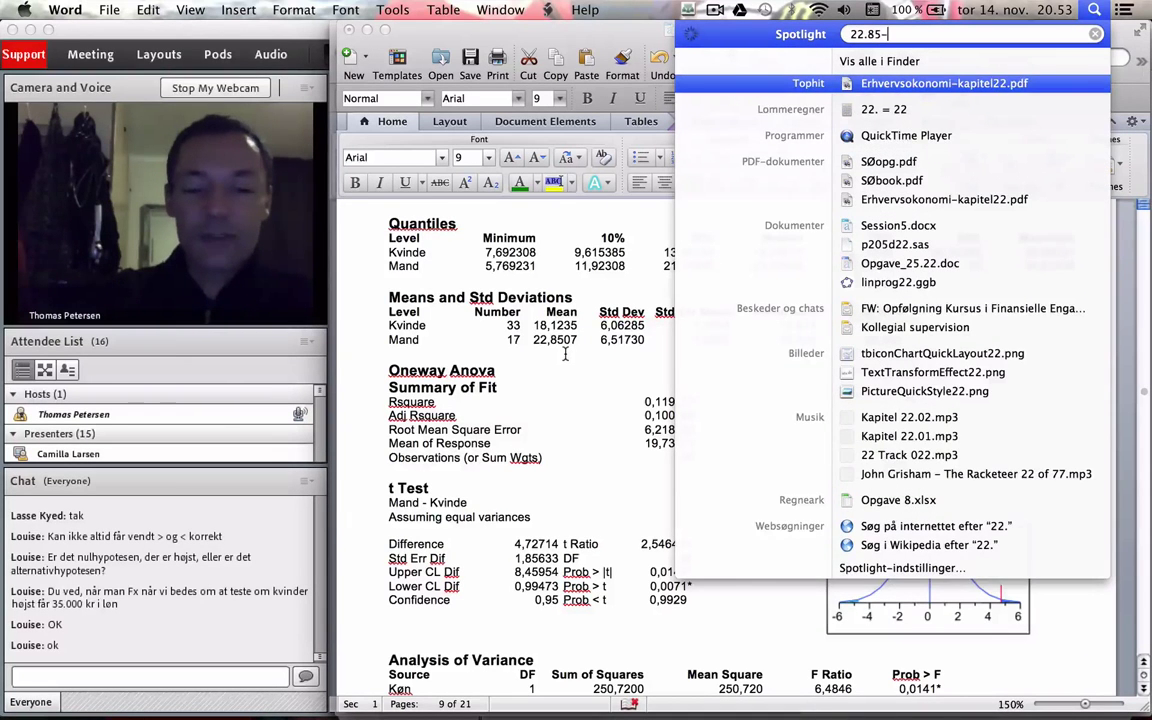
type("18.12")
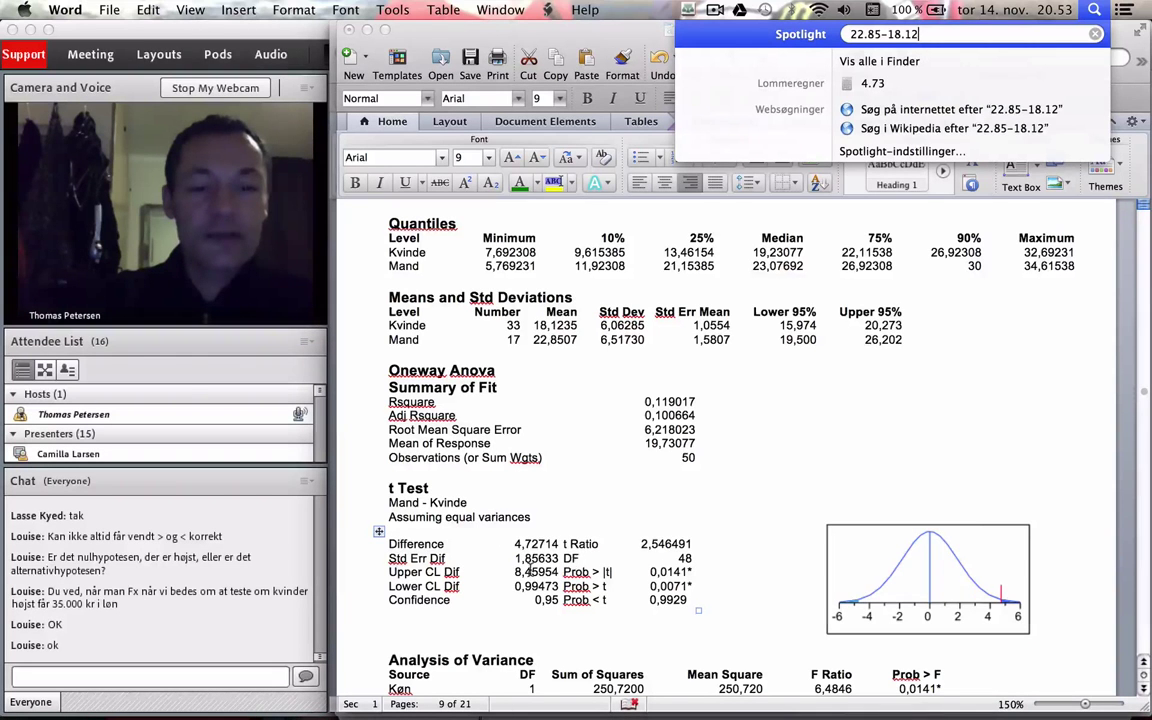
Return to the SVAR 4 answer in Modulopgave5SVAR.docx and read the hypotheses and conclusion in part d
key("super+Tab")
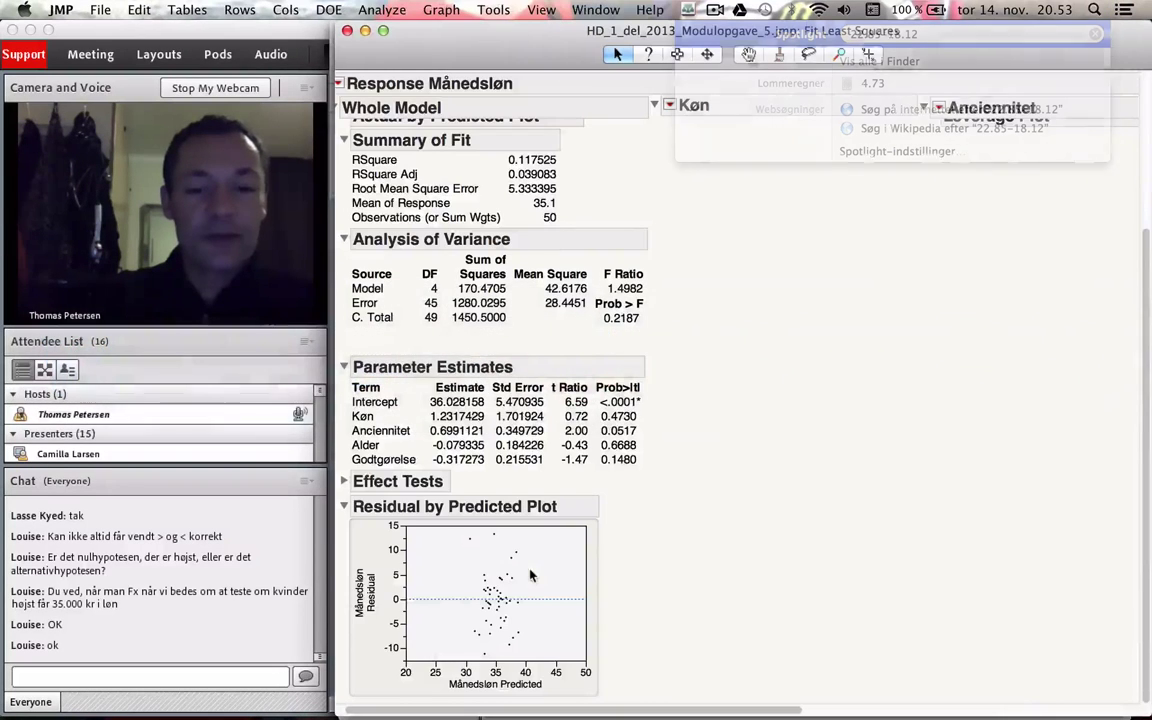
key("super+Tab")
key("super+Tab")
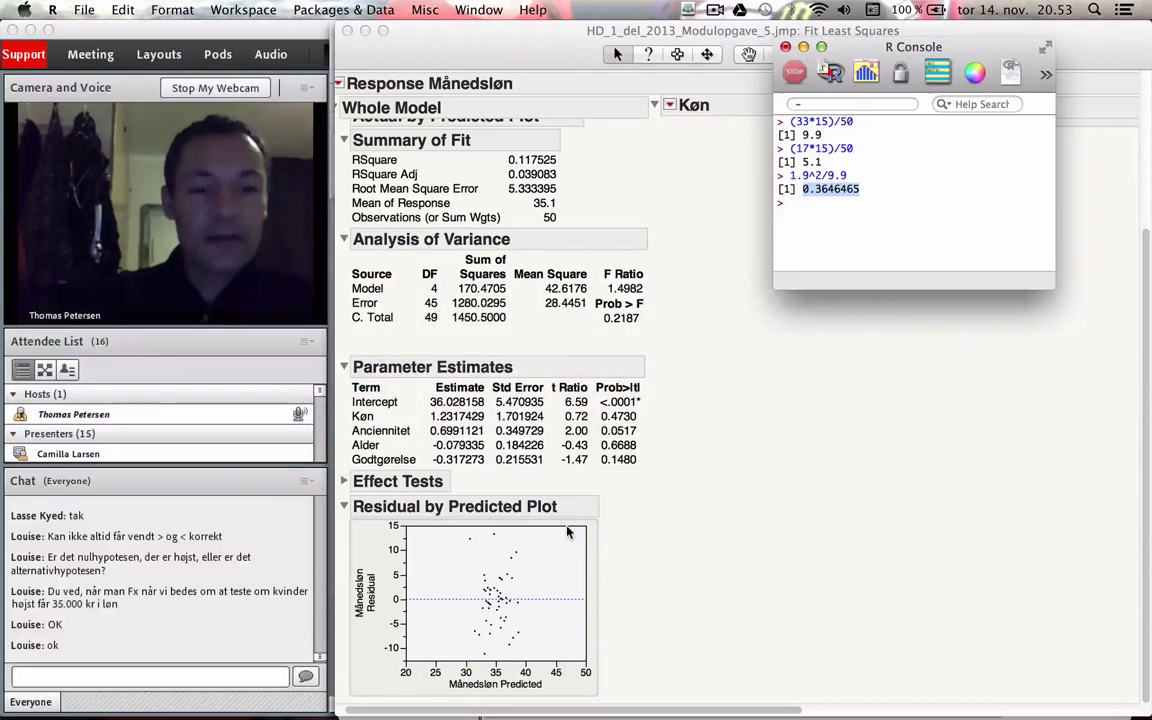
key("super+Tab")
key("super+Tab")
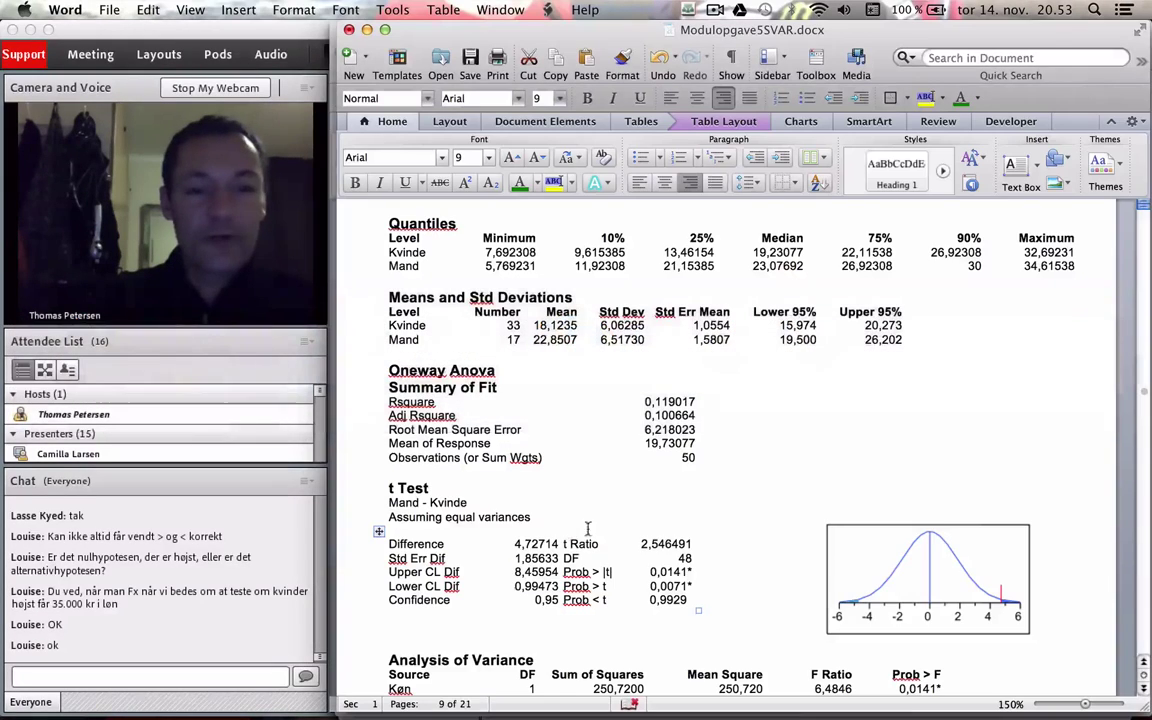
scroll(662, 545, "up", 15)
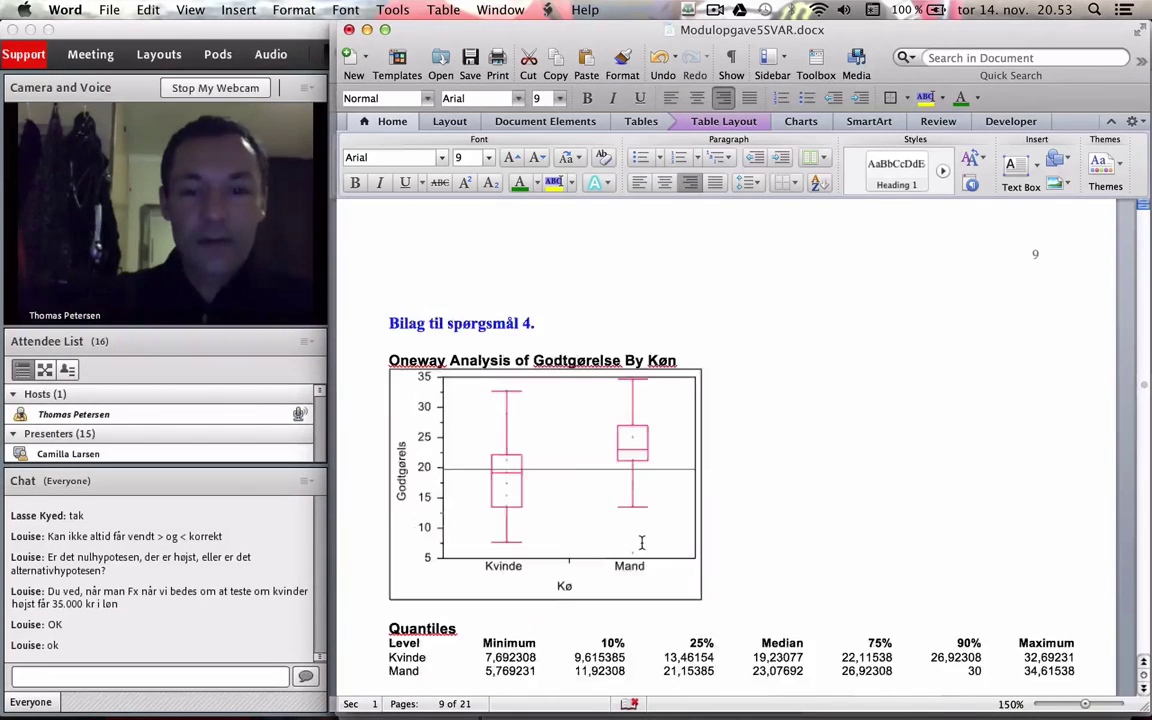
scroll(642, 542, "up", 3)
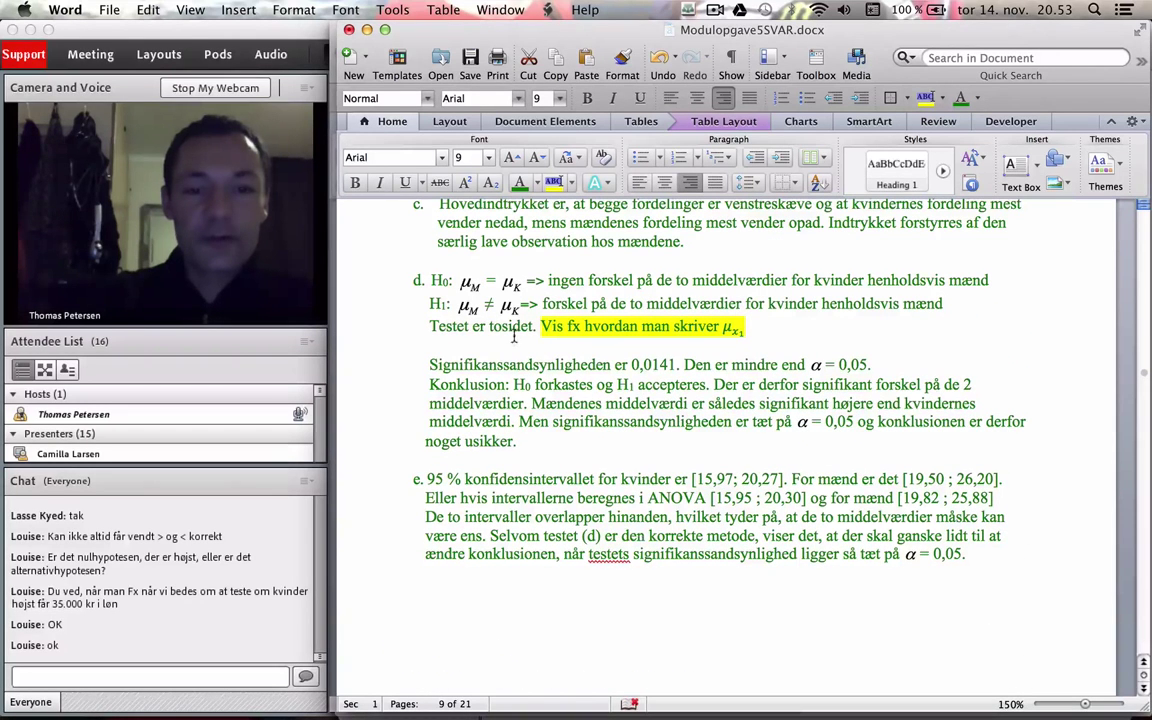
Insert an equation showing μ with the subscript kvinde on the empty line above part d of SVAR 4
left_click(555, 262)
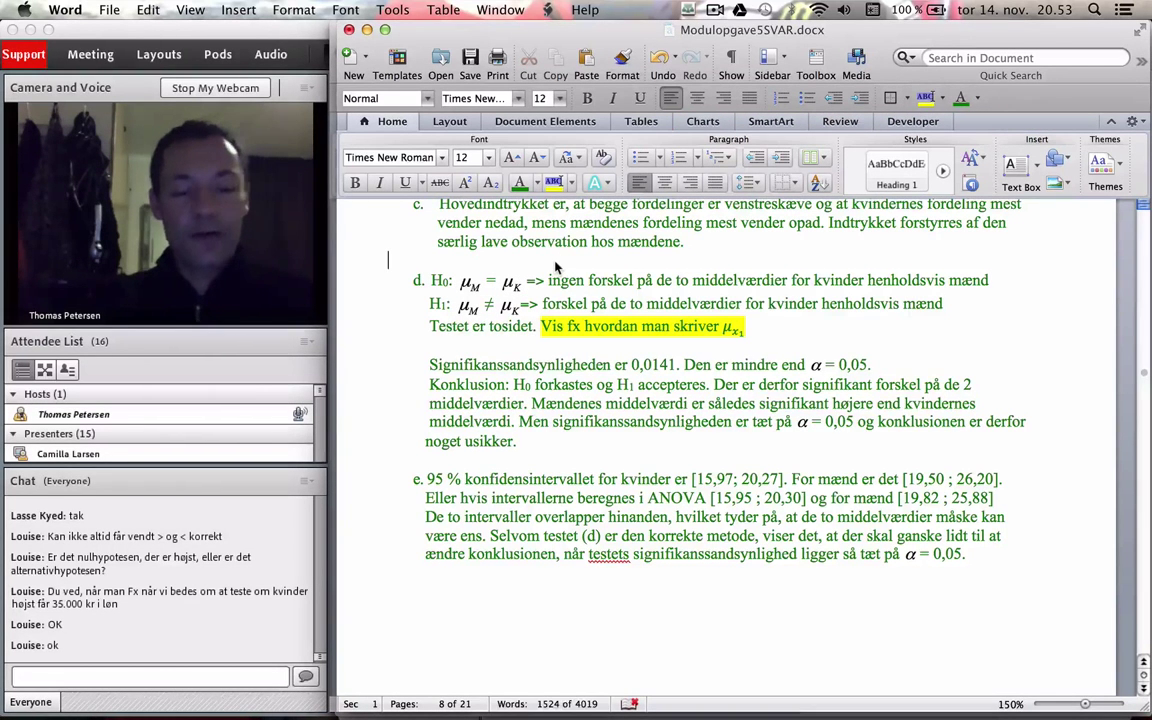
key("ctrl+equal")
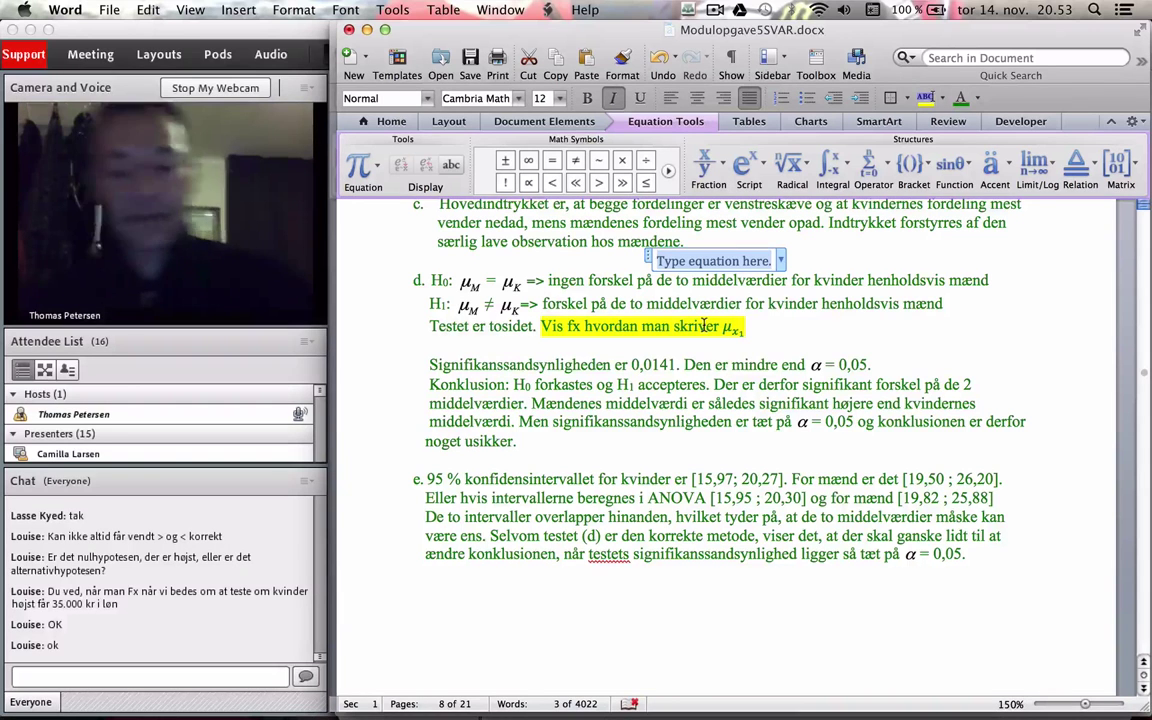
type("\\m")
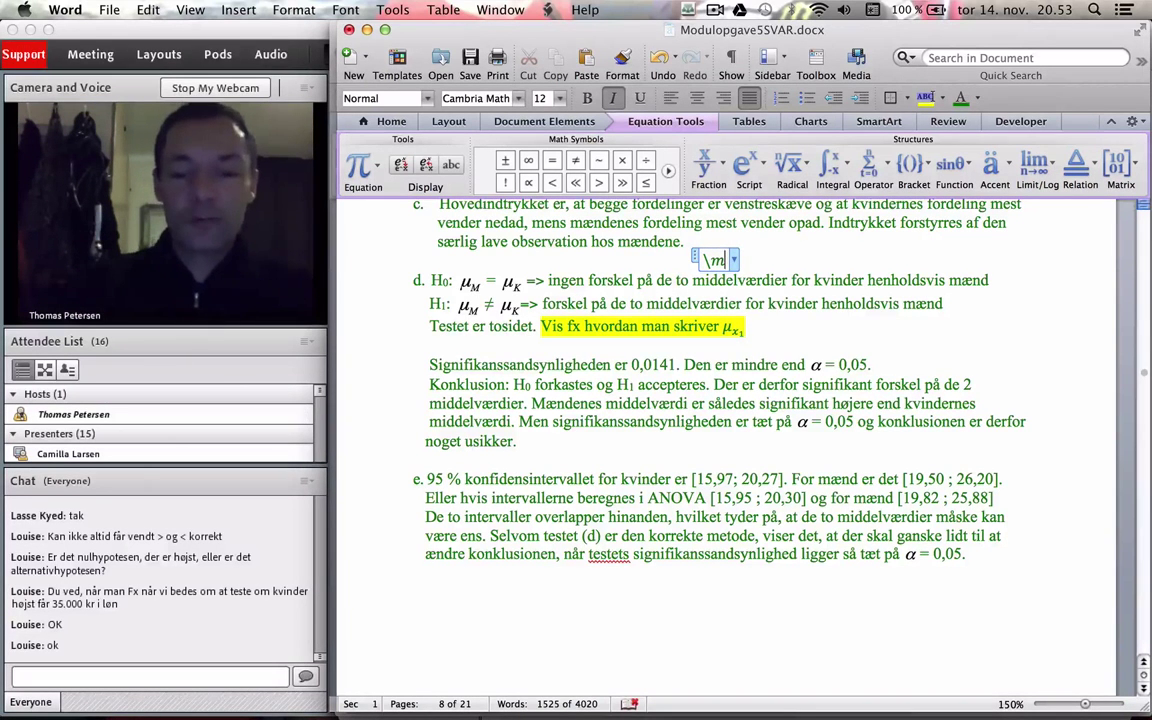
type("u ")
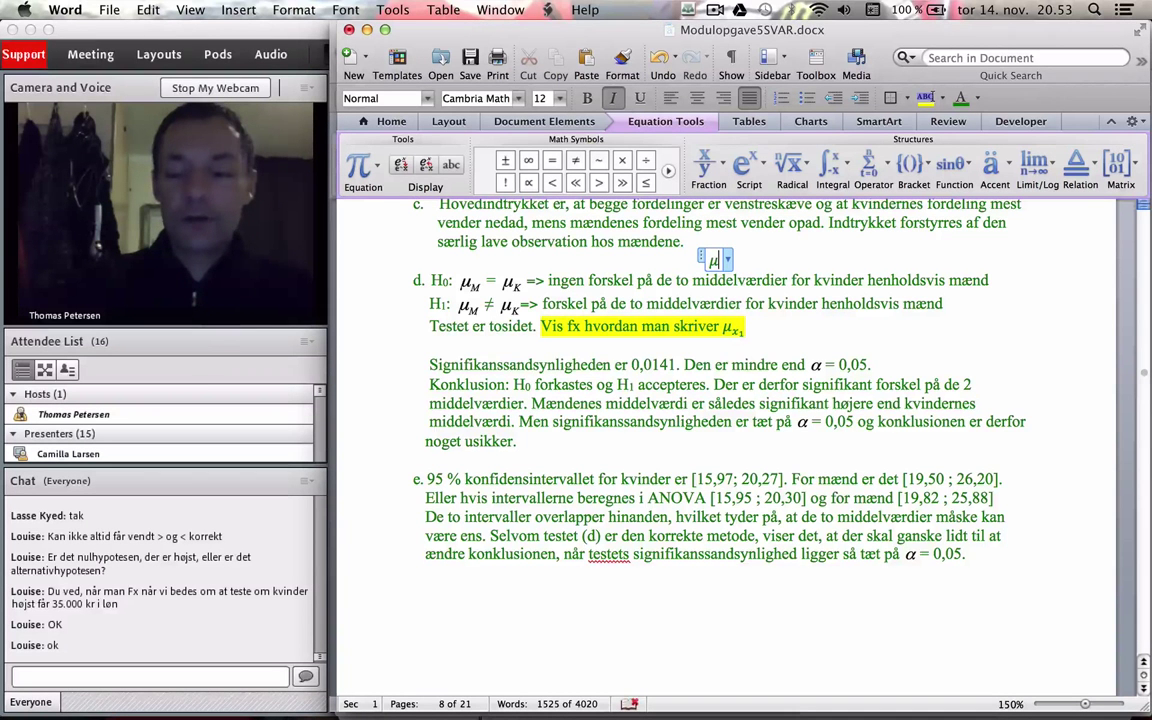
type("_")
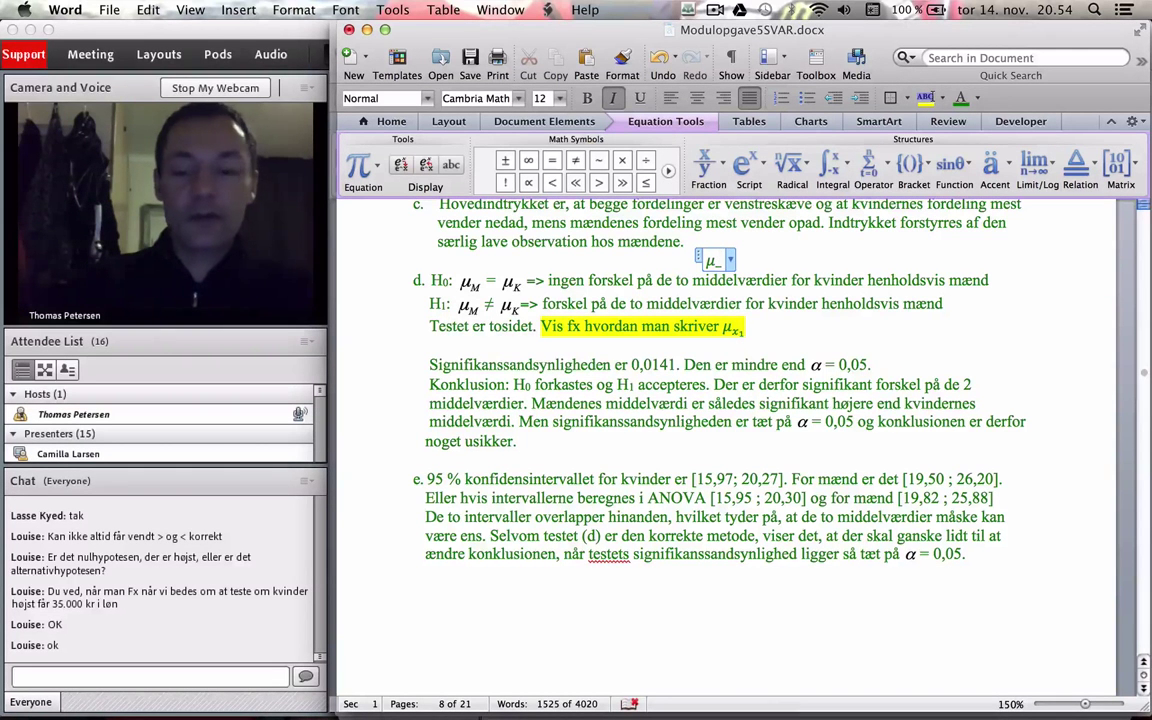
type("(")
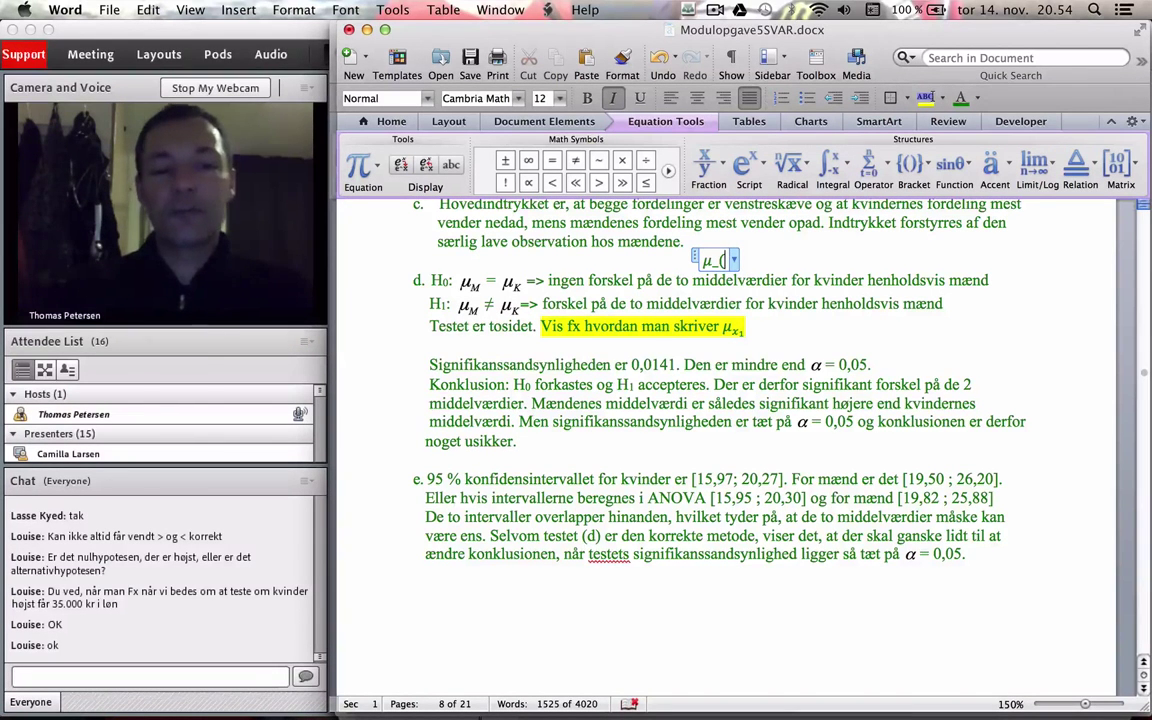
type("kvinde")
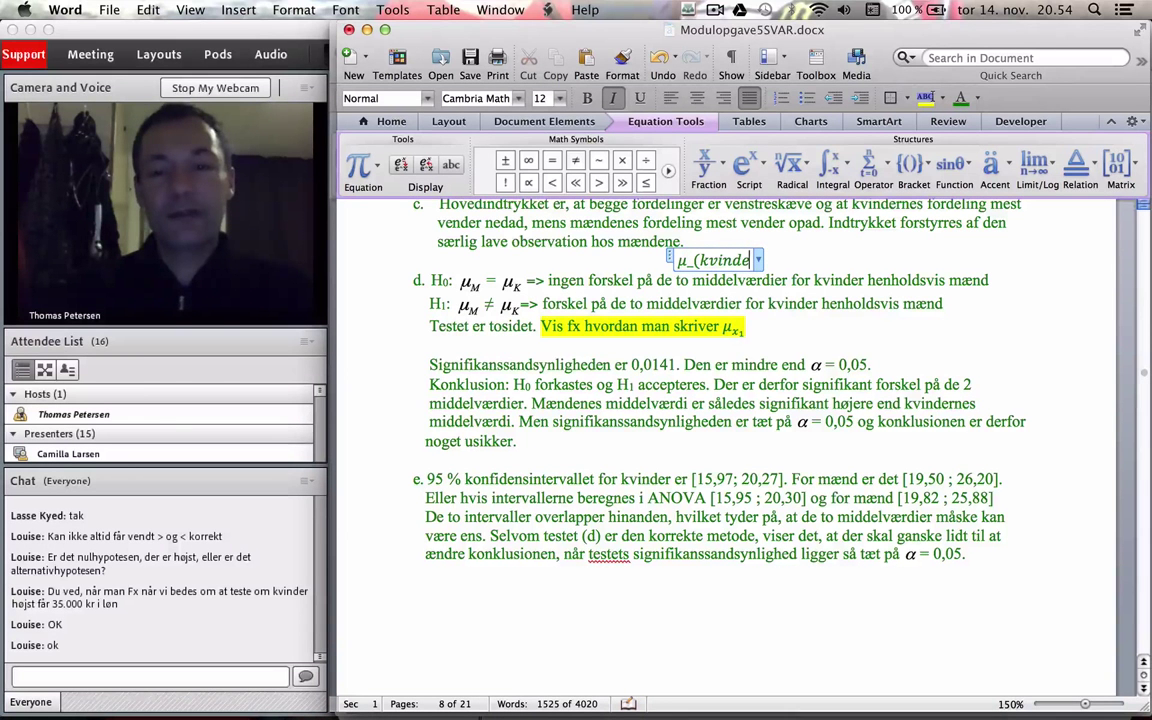
type(")")
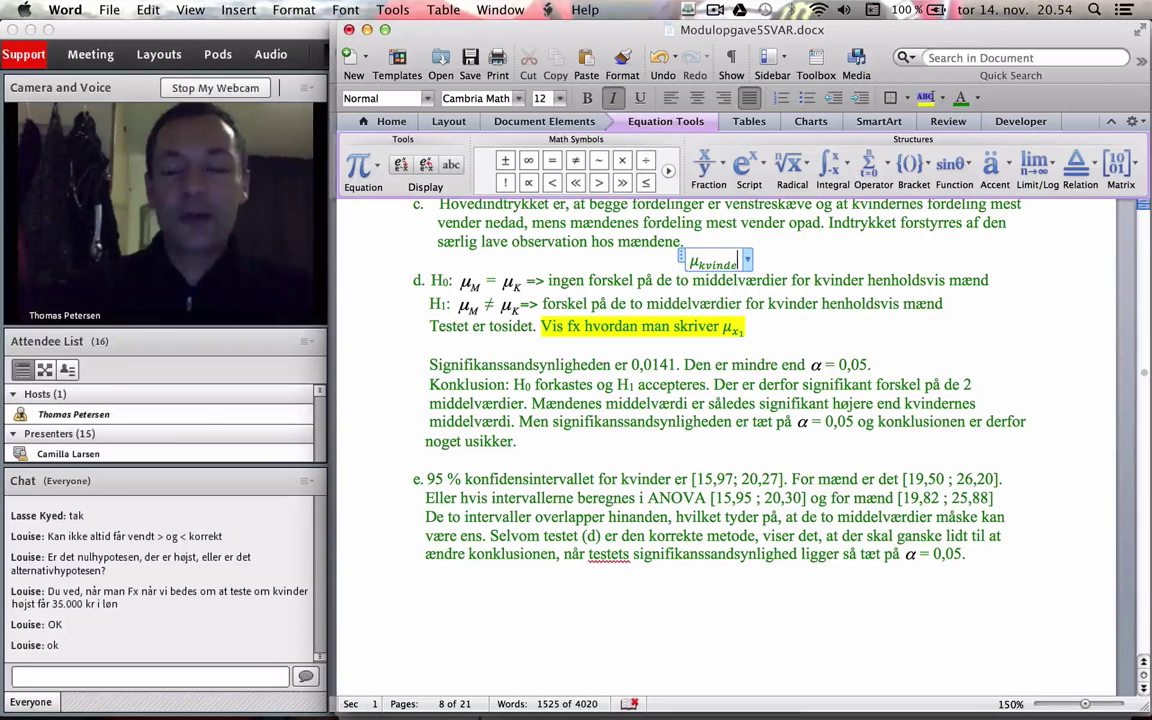
Remove the μ kvinde equation and restore the empty line above part d's hypotheses
key("BackSpace")
key("BackSpace")
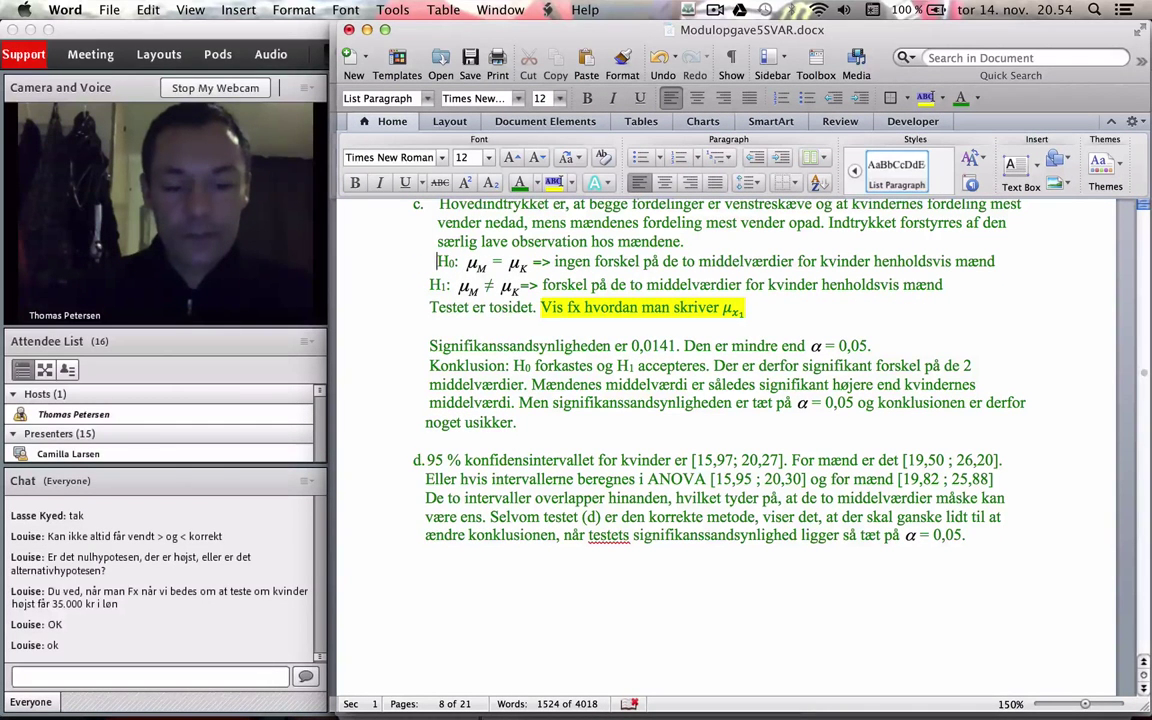
key("super+z")
key("Return")
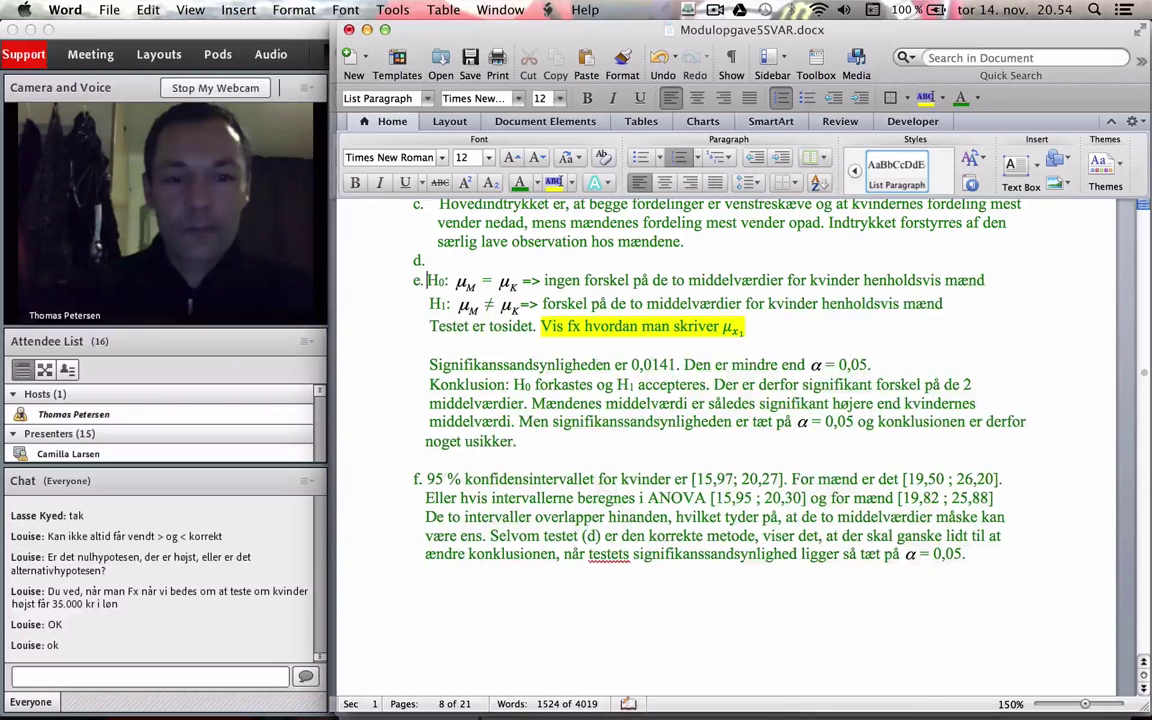
key("super+z")
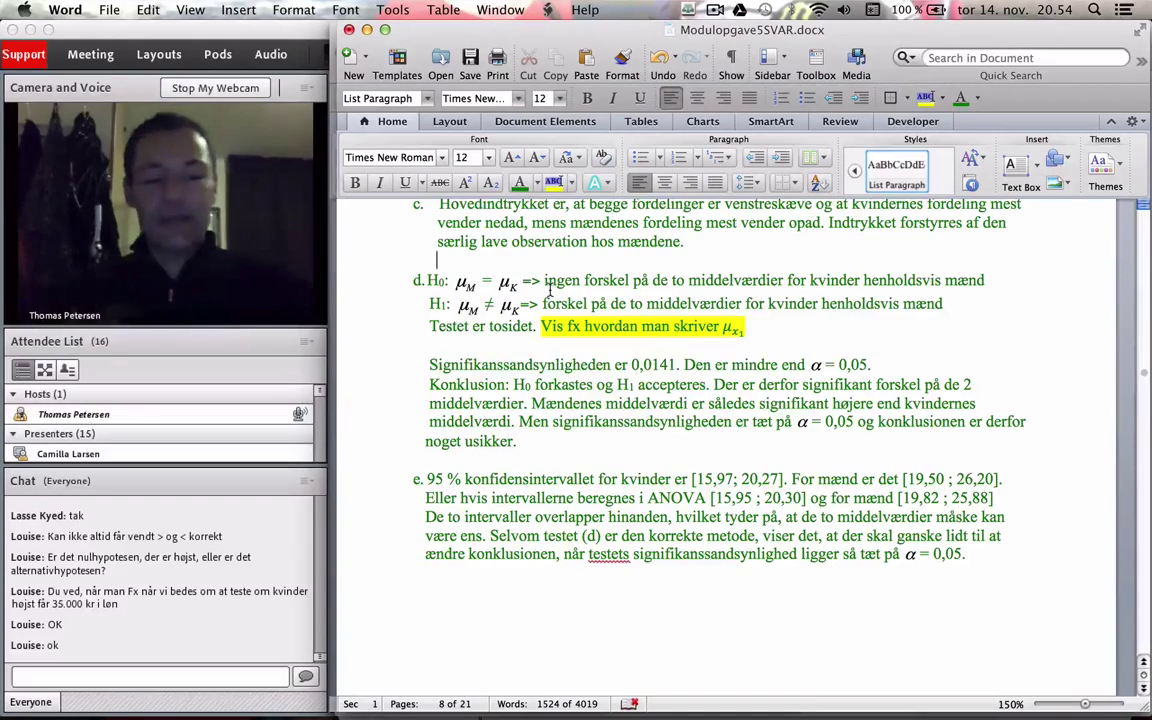
Switch to Chi i anden fordeling.docx and read the F test section, including its JMP instructions and the two-mean hypotheses
key("super+Tab")
key("super+Tab")
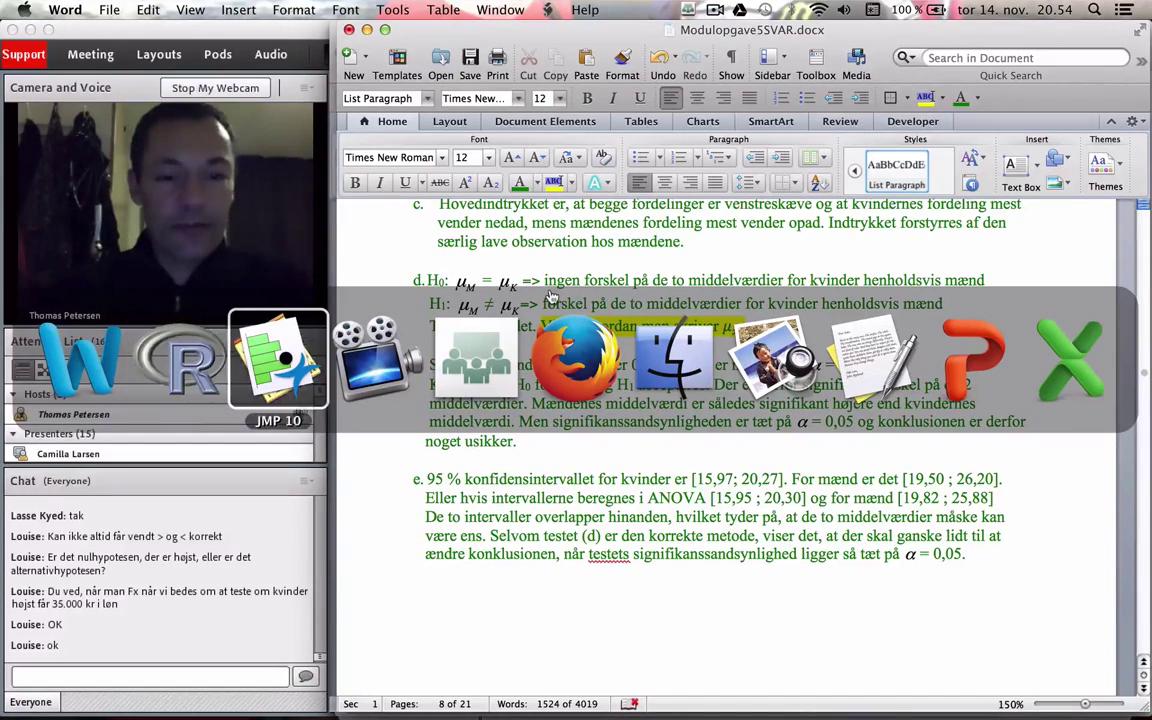
key("super+Tab")
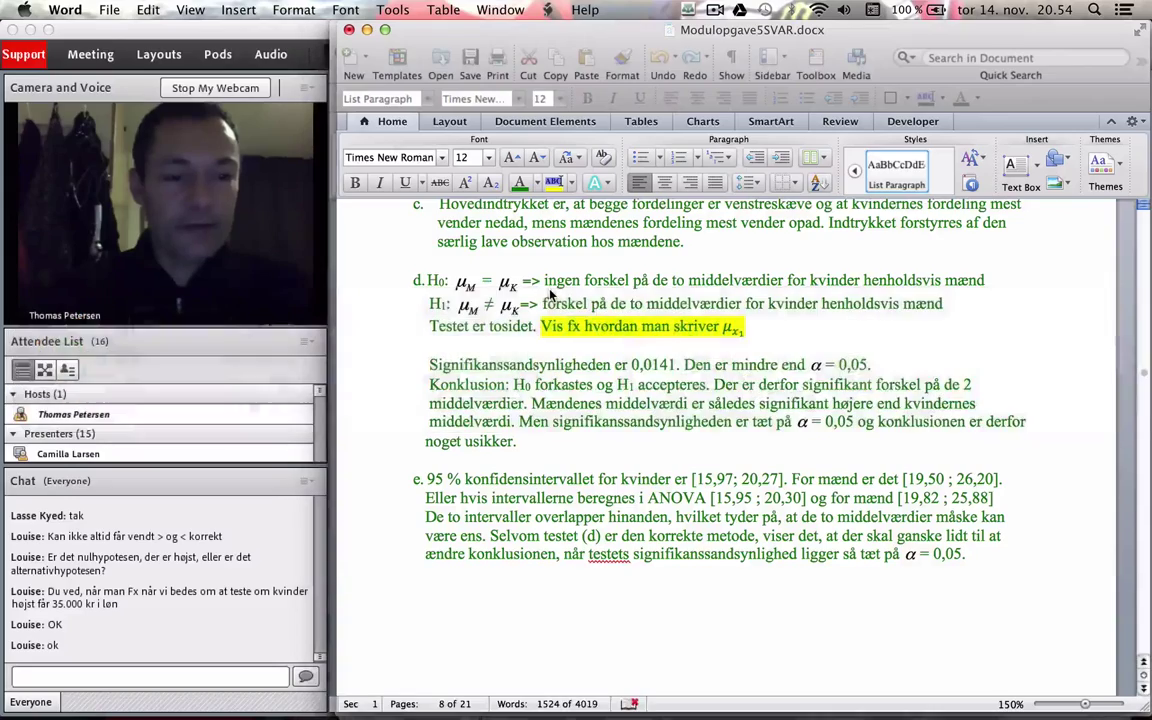
key("super+grave")
scroll(699, 441, "up", 3)
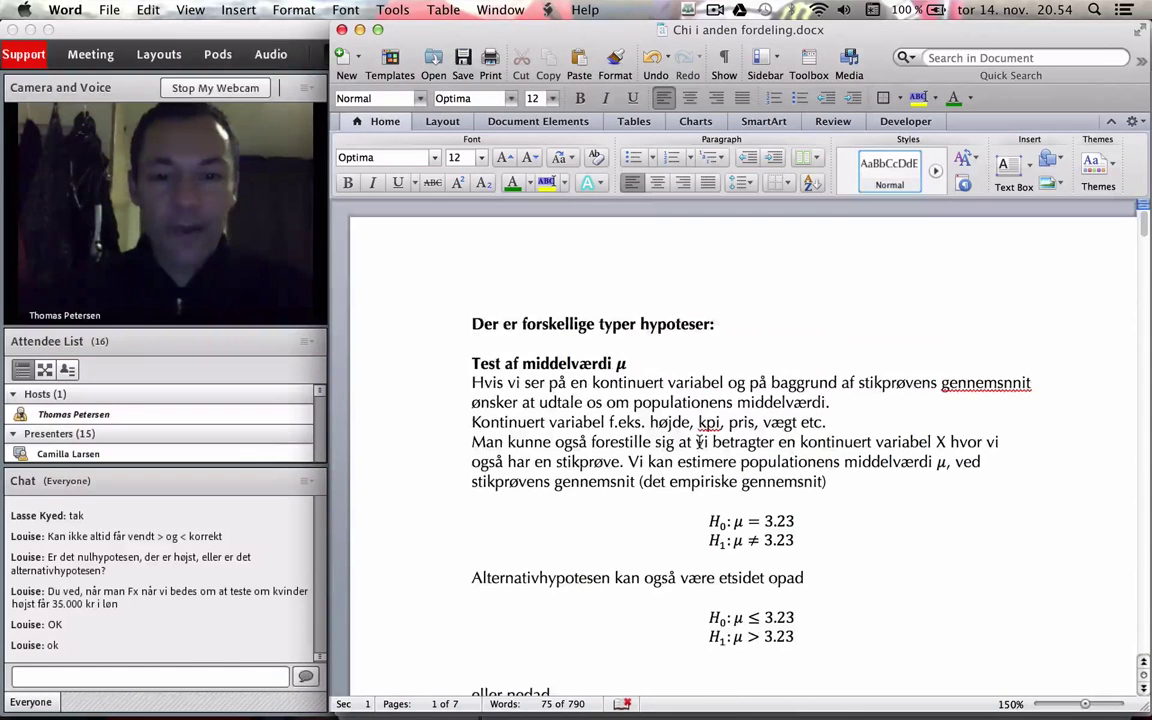
scroll(699, 441, "down", 10)
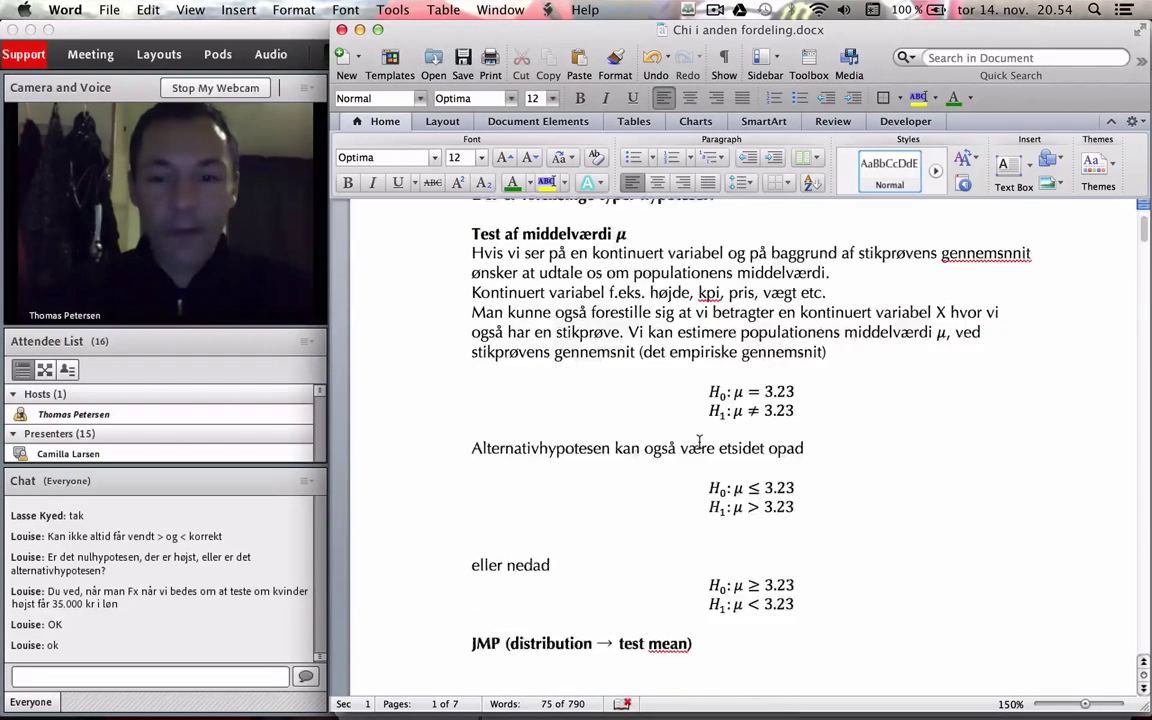
scroll(699, 441, "down", 9)
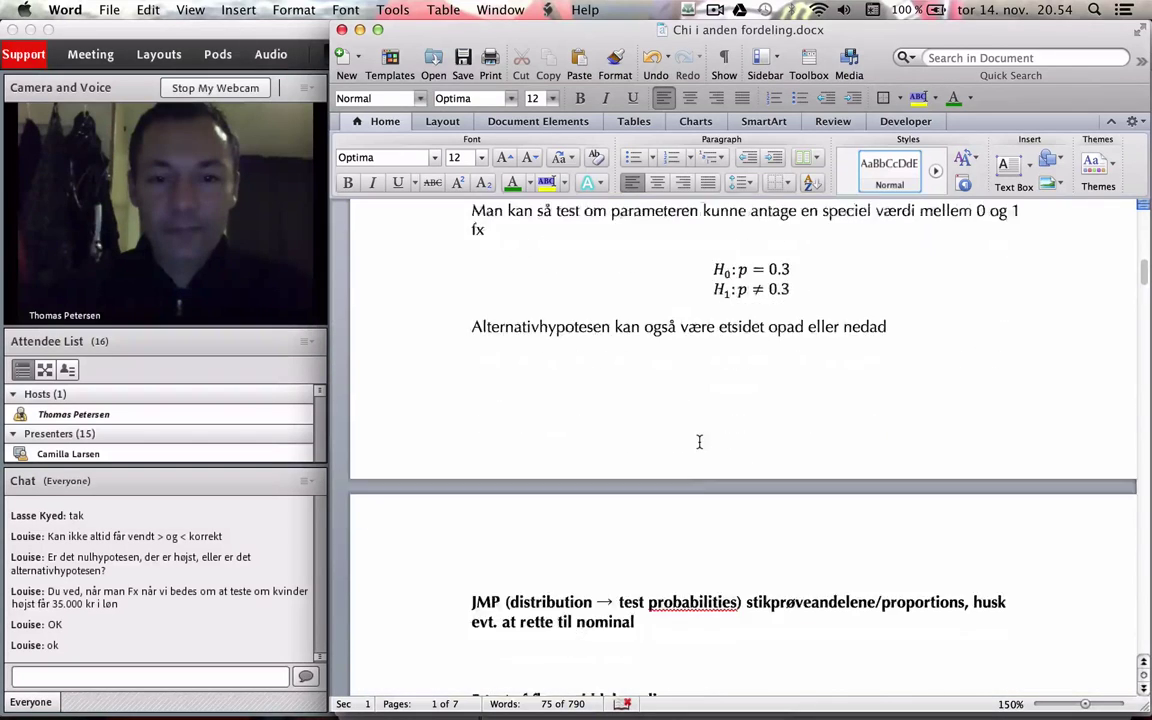
scroll(699, 441, "down", 3)
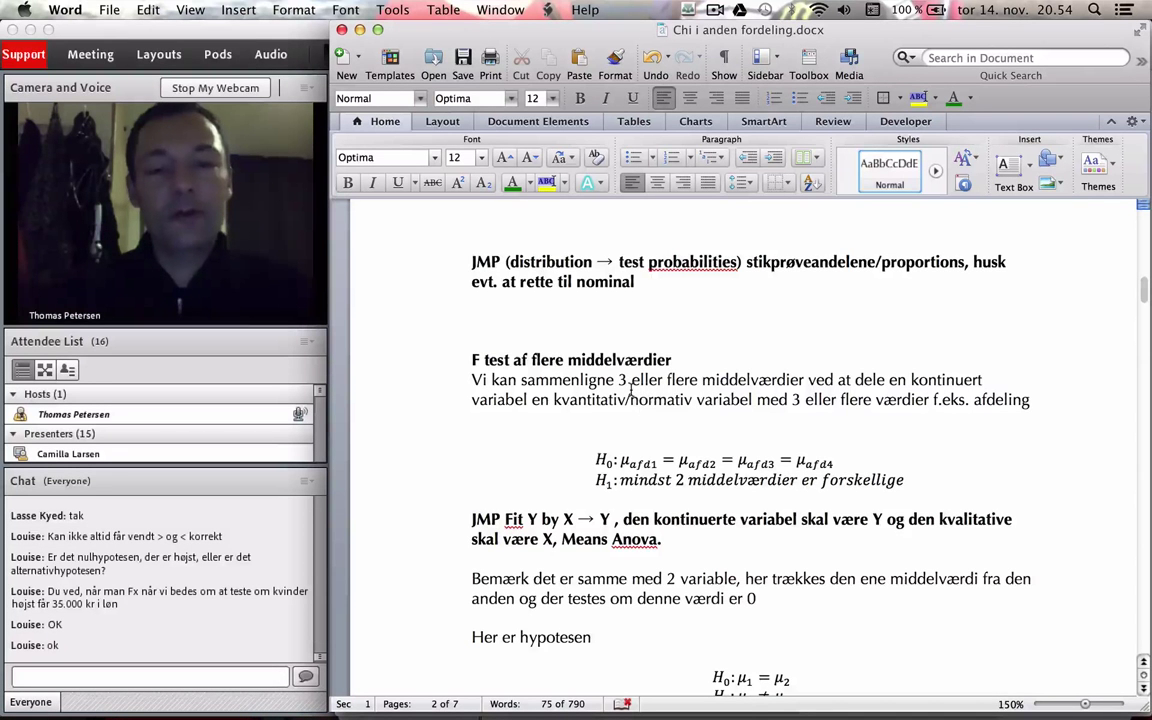
scroll(631, 390, "down", 3)
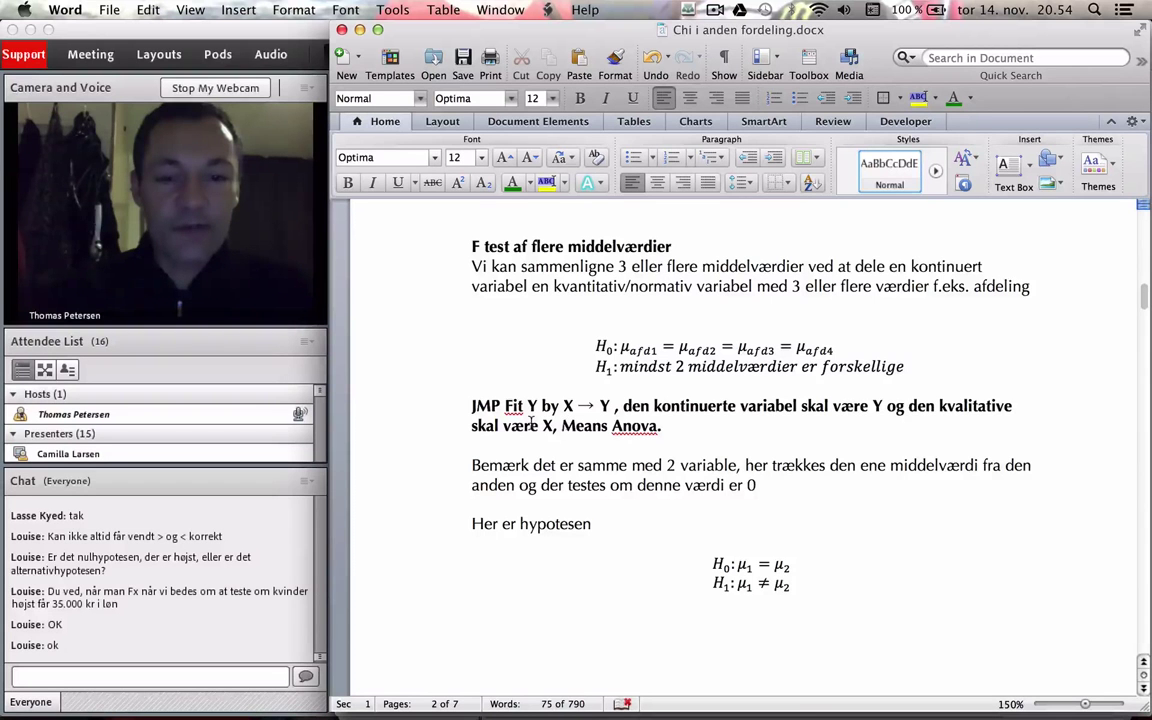
scroll(612, 474, "down", 1)
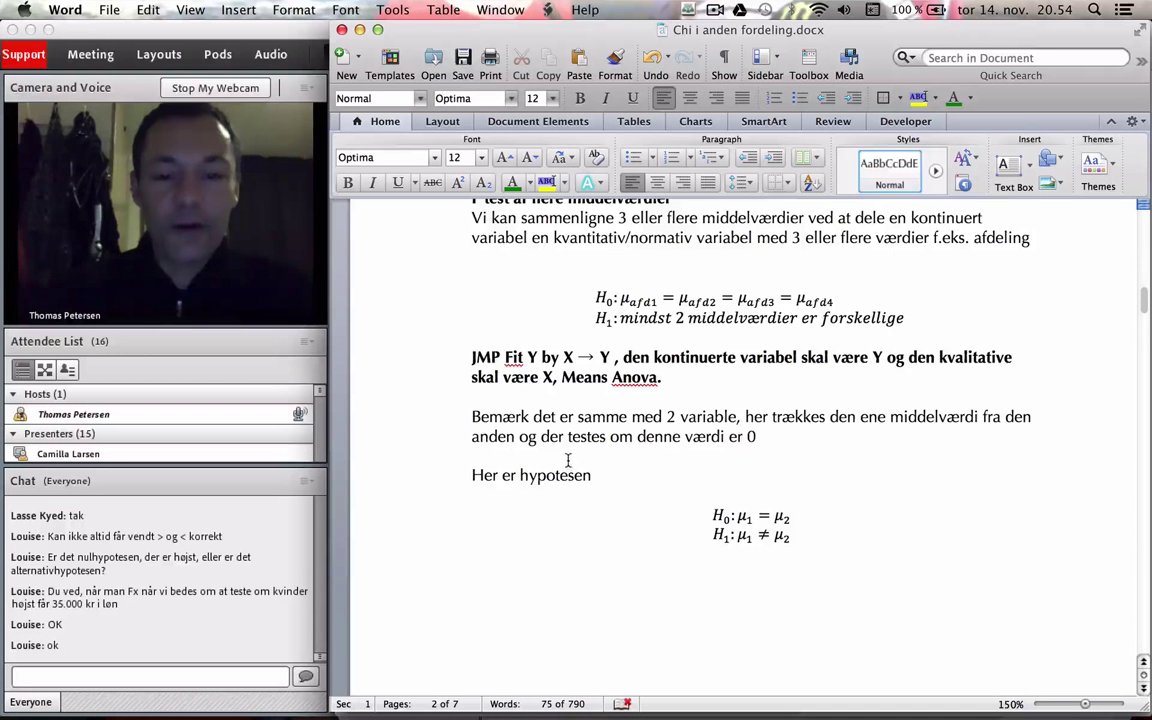
scroll(611, 394, "down", 2)
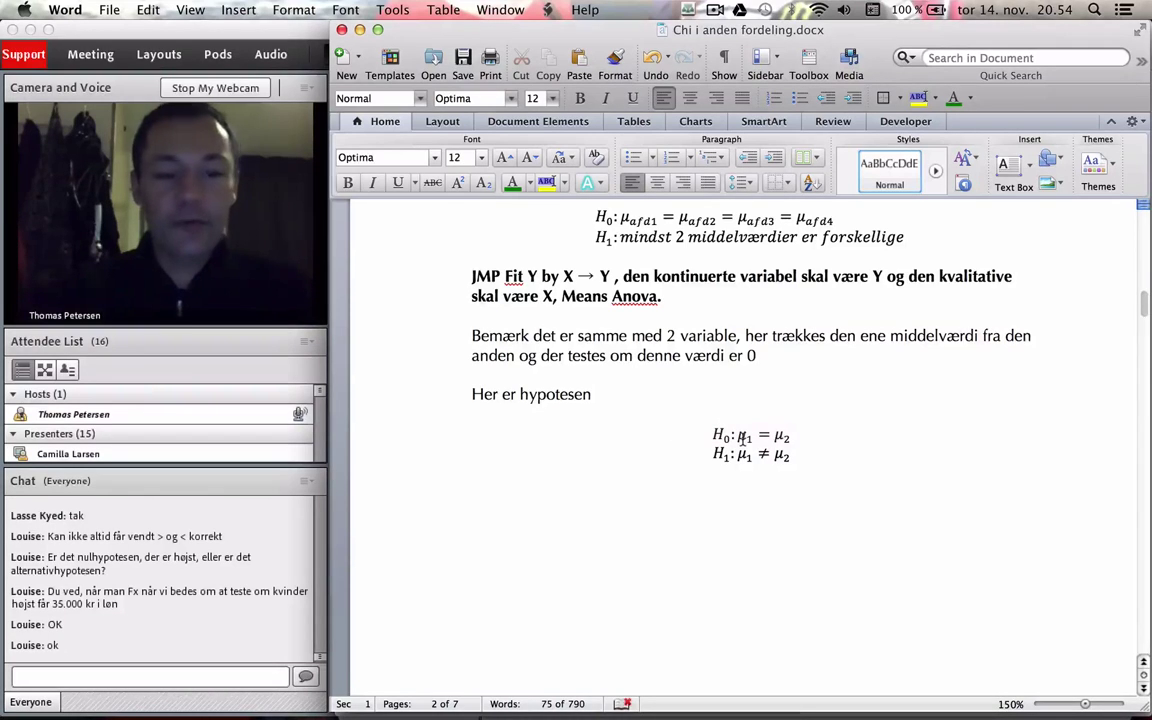
Switch to JMP and bring the HD_1_del_2013_Modulopgave_5.jmp data table to the front
key("super+Tab")
key("super+Tab")
key("Tab")
key("Tab")
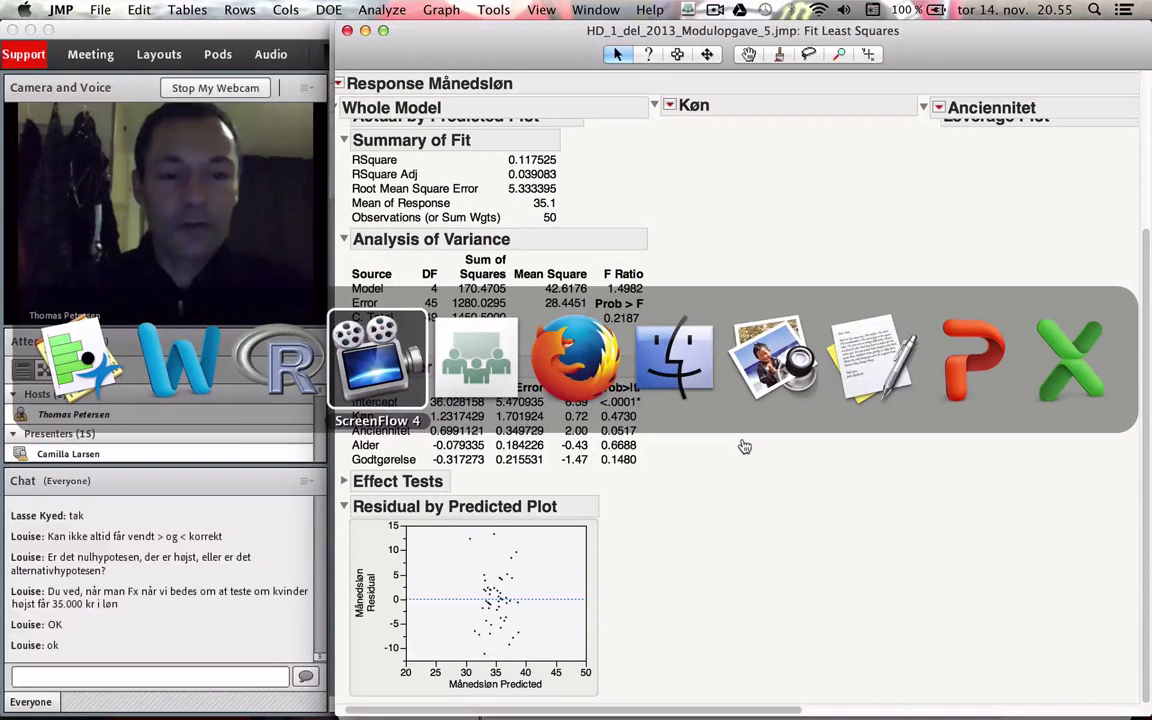
key("super+Tab")
key("Tab")
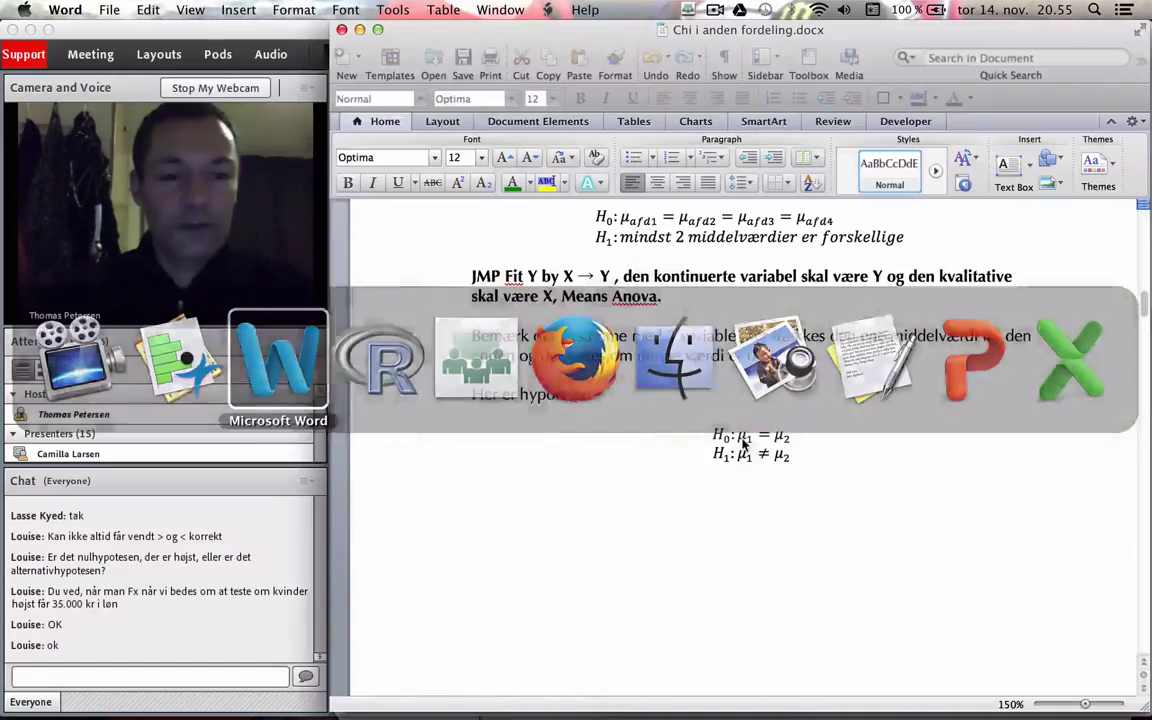
key("super+Tab")
key("Tab")
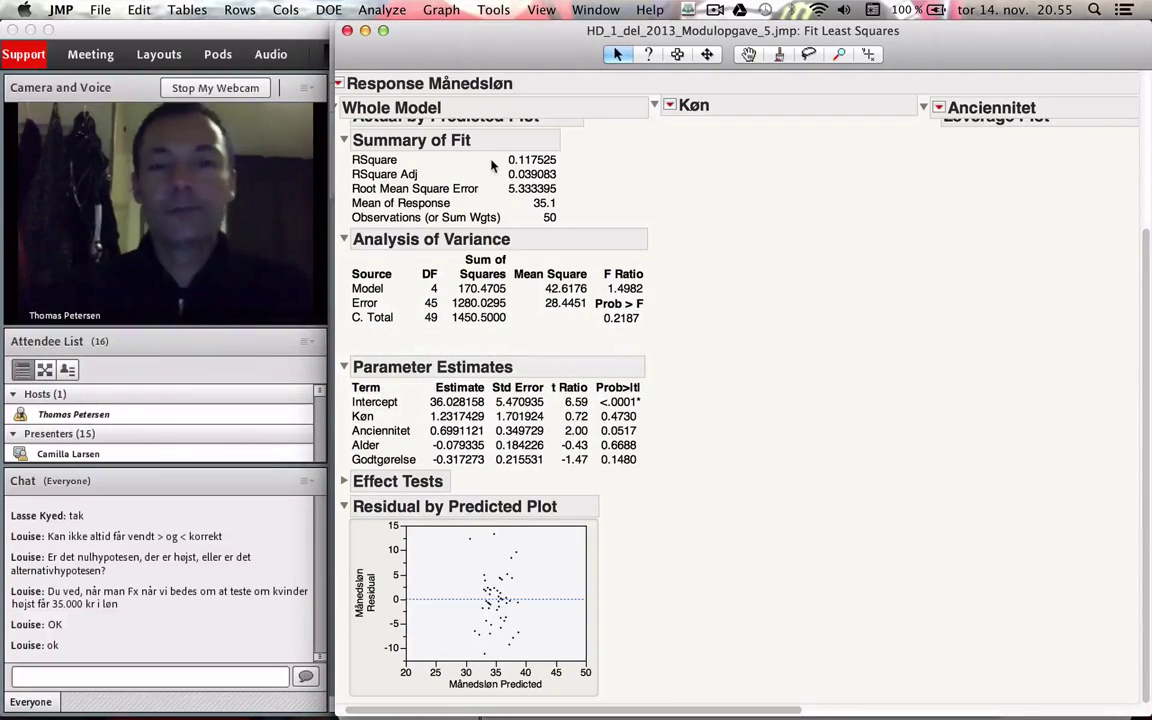
key("super+grave")
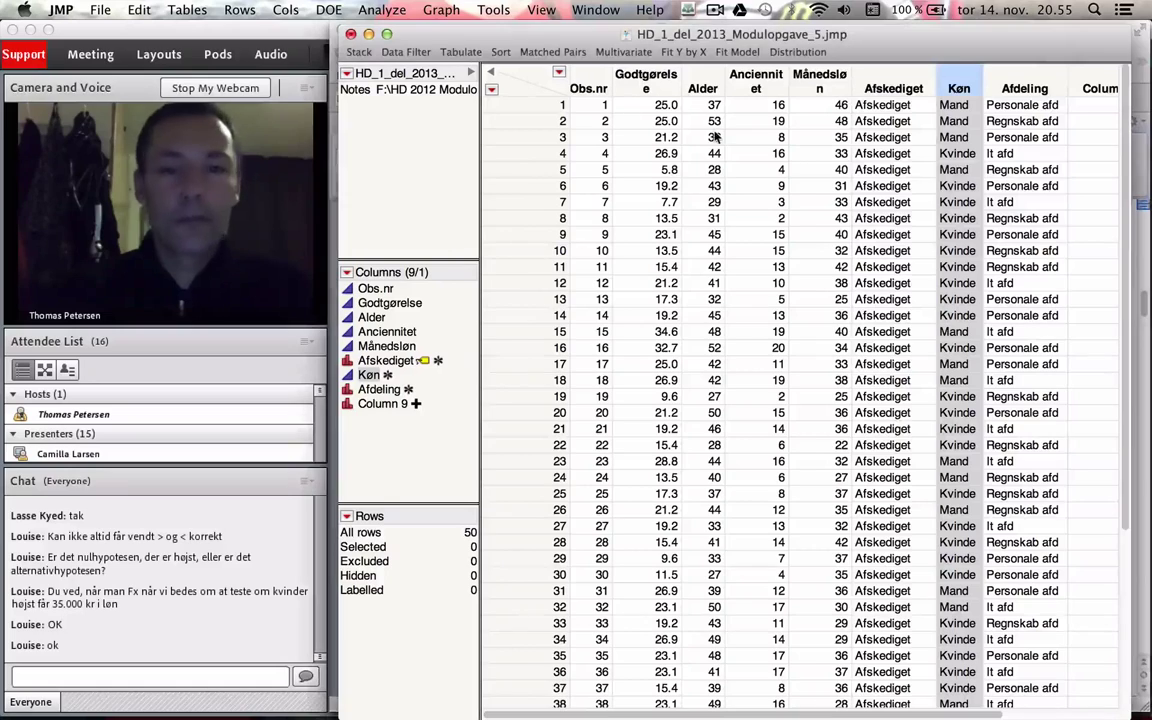
Start a Fit Y by X analysis and assign Godtgørelse as the Y, Response
left_click(688, 52)
left_click_drag(583, 106, 738, 106)
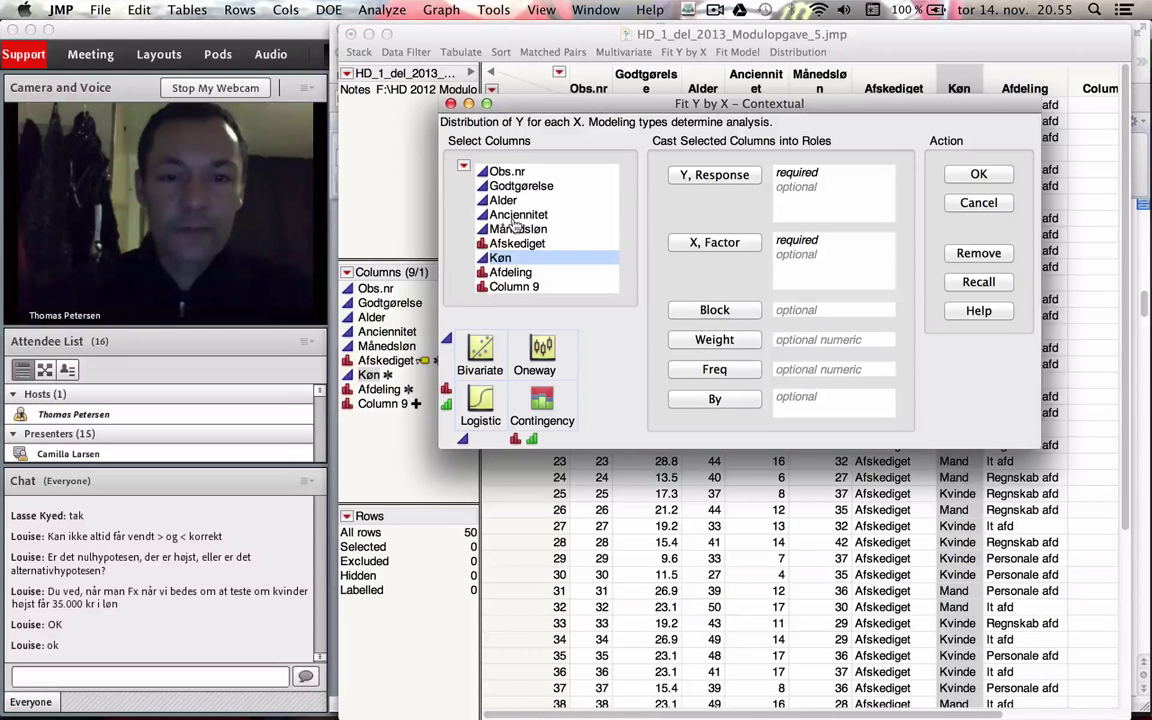
left_click_drag(520, 186, 806, 186)
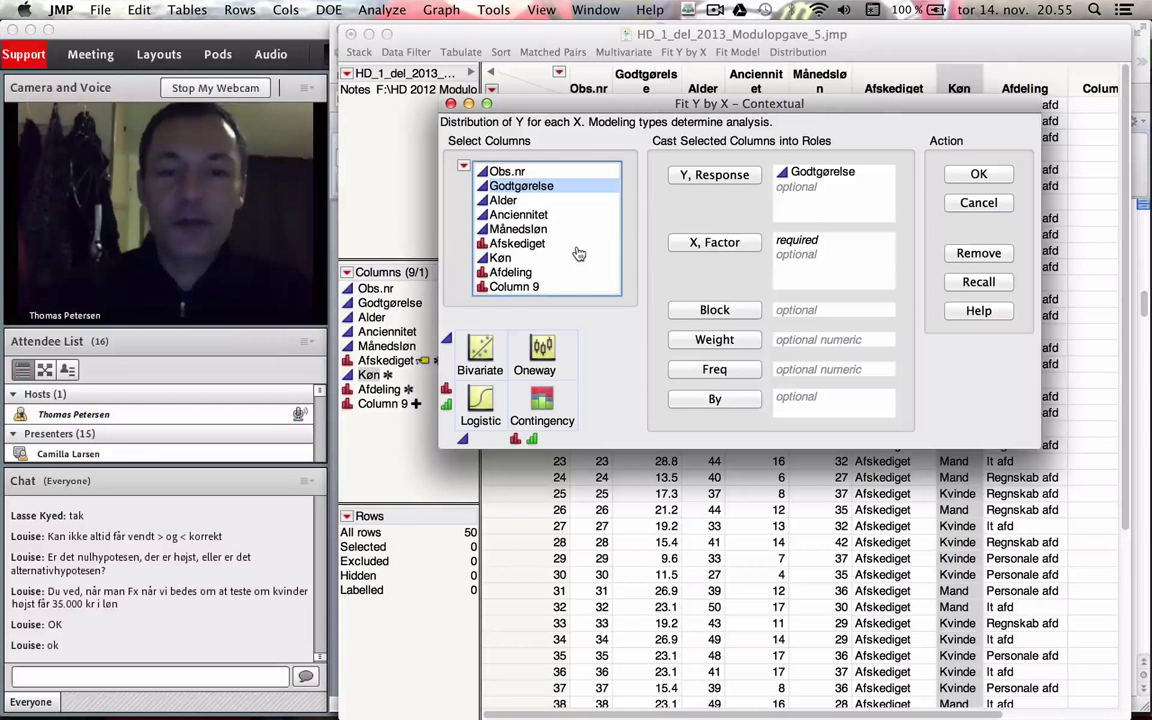
Set the modeling type of Køn to Nominal and that of Godtgørelse to Continuous in the column list
left_click(484, 260)
left_click(518, 306)
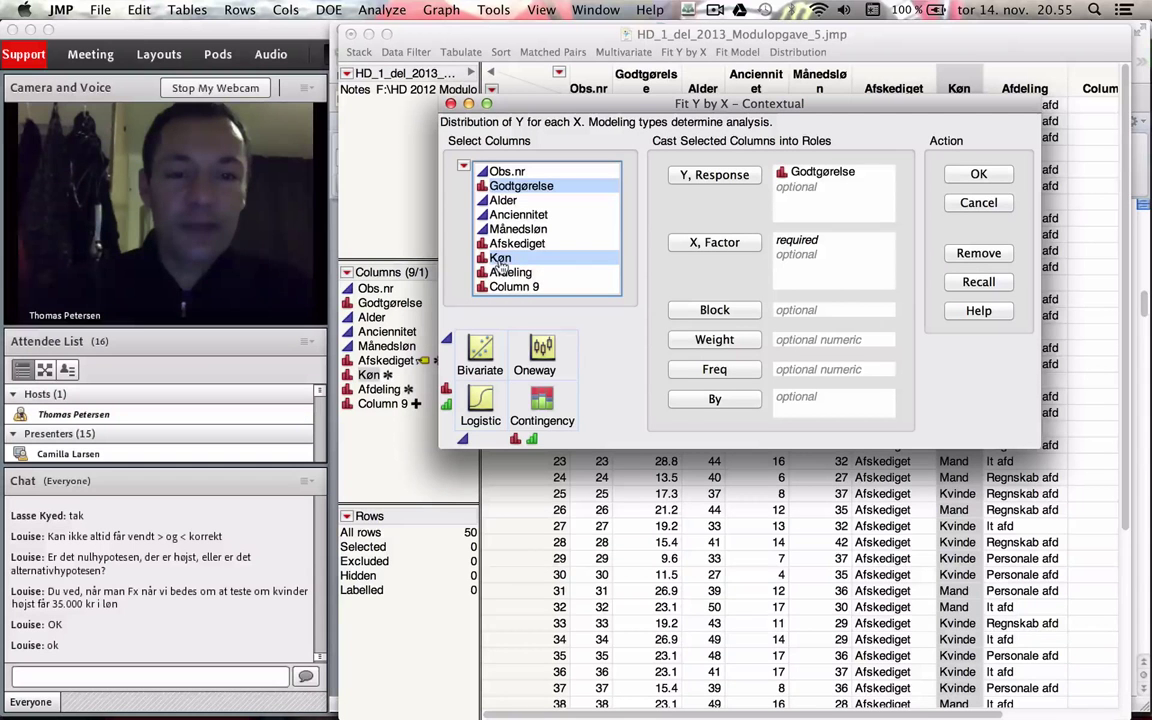
left_click(515, 186)
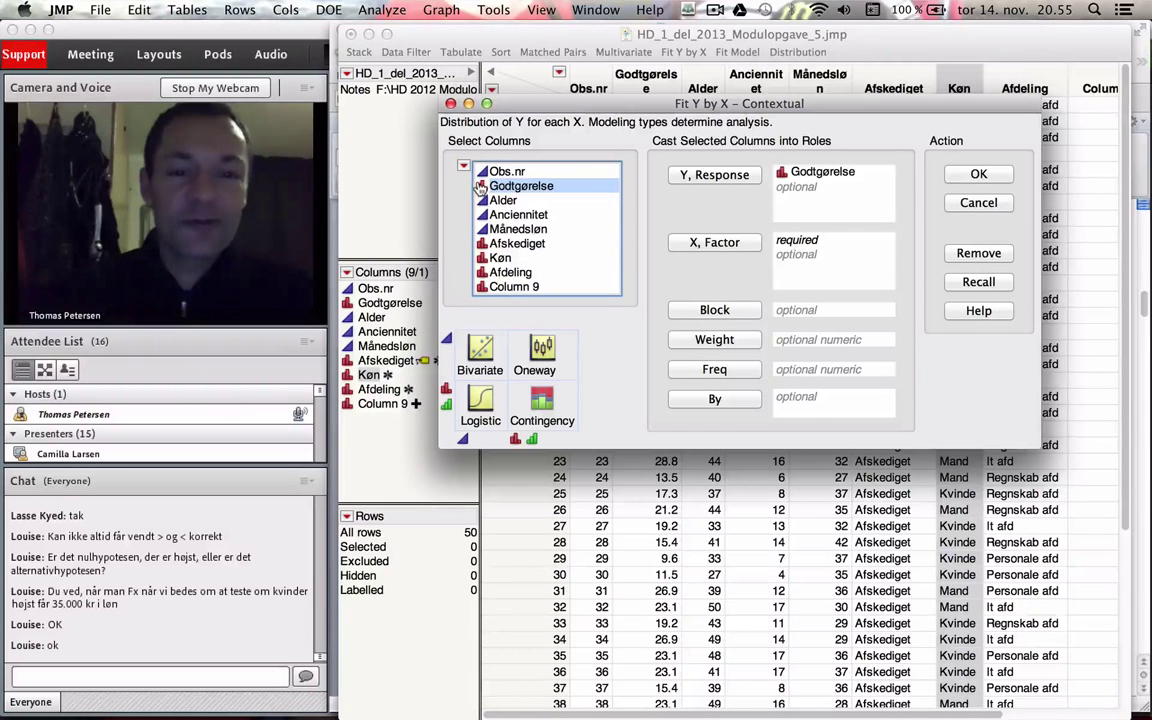
left_click(483, 186)
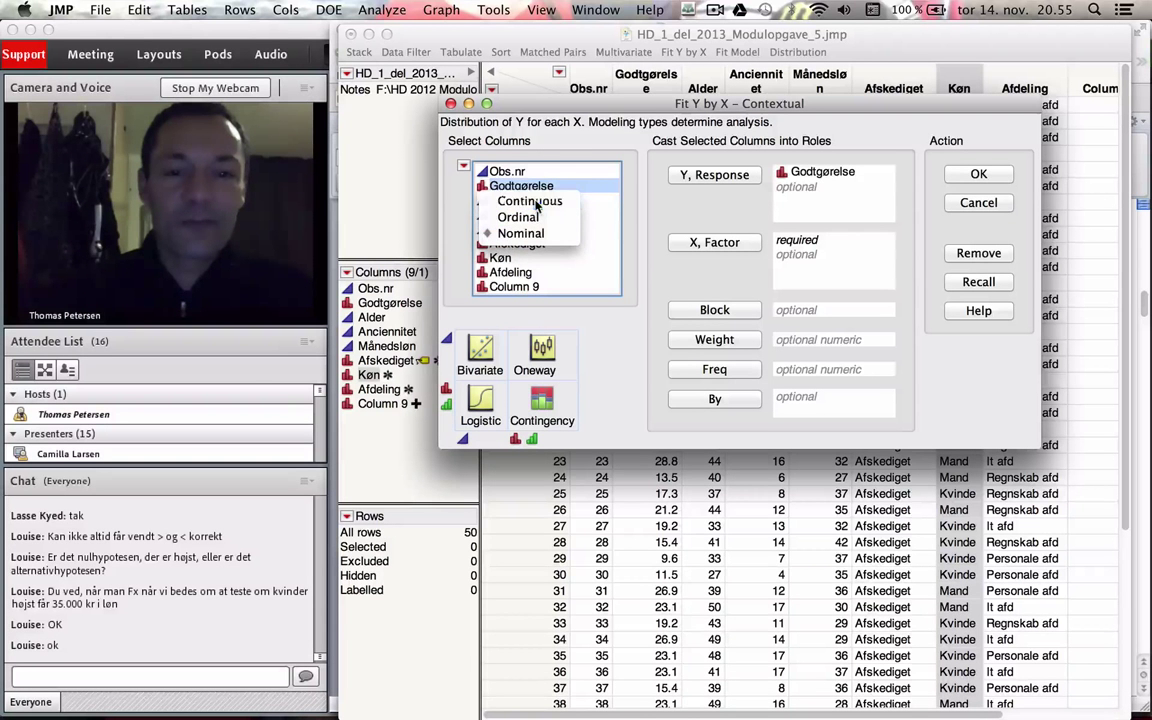
left_click(520, 201)
left_click(503, 245)
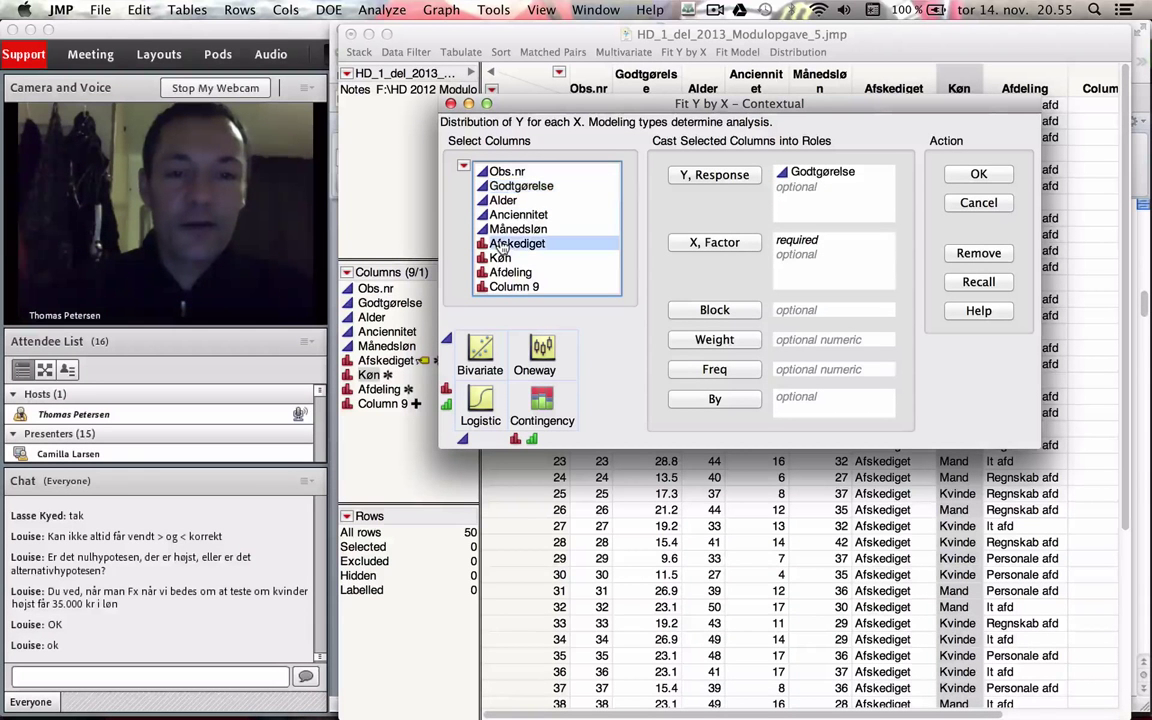
Assign Køn as the X, Factor and run the Oneway analysis of Godtgørelse by Køn
left_click(499, 258)
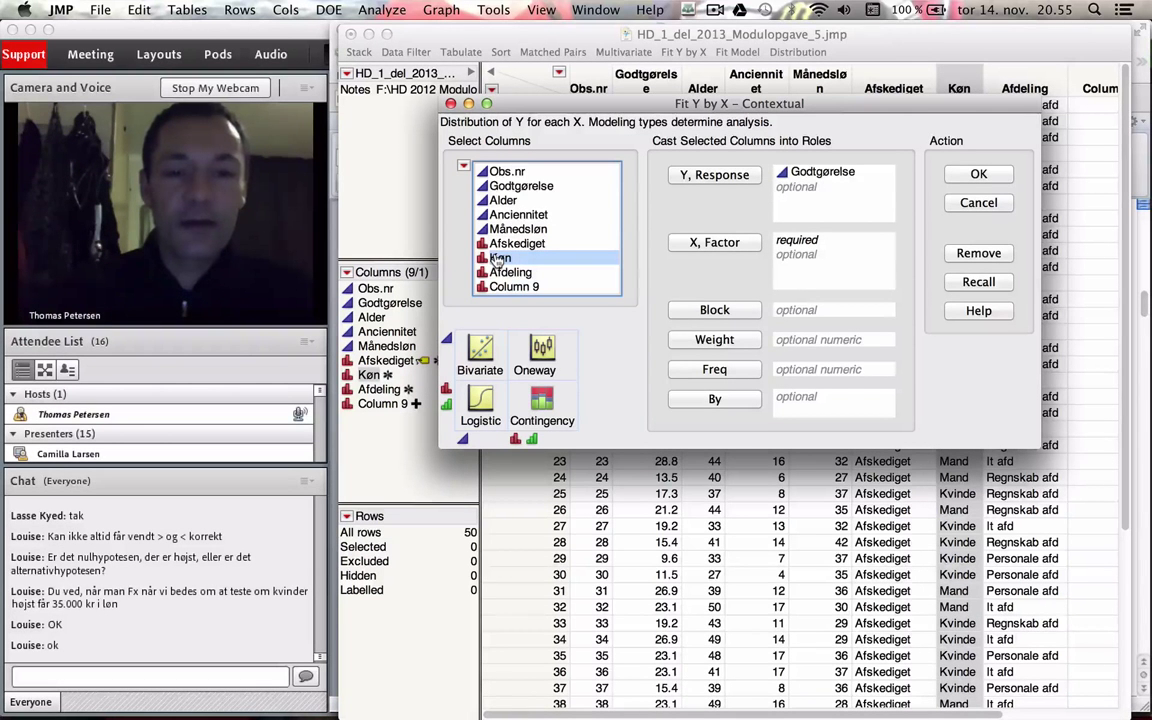
left_click_drag(499, 258, 797, 259)
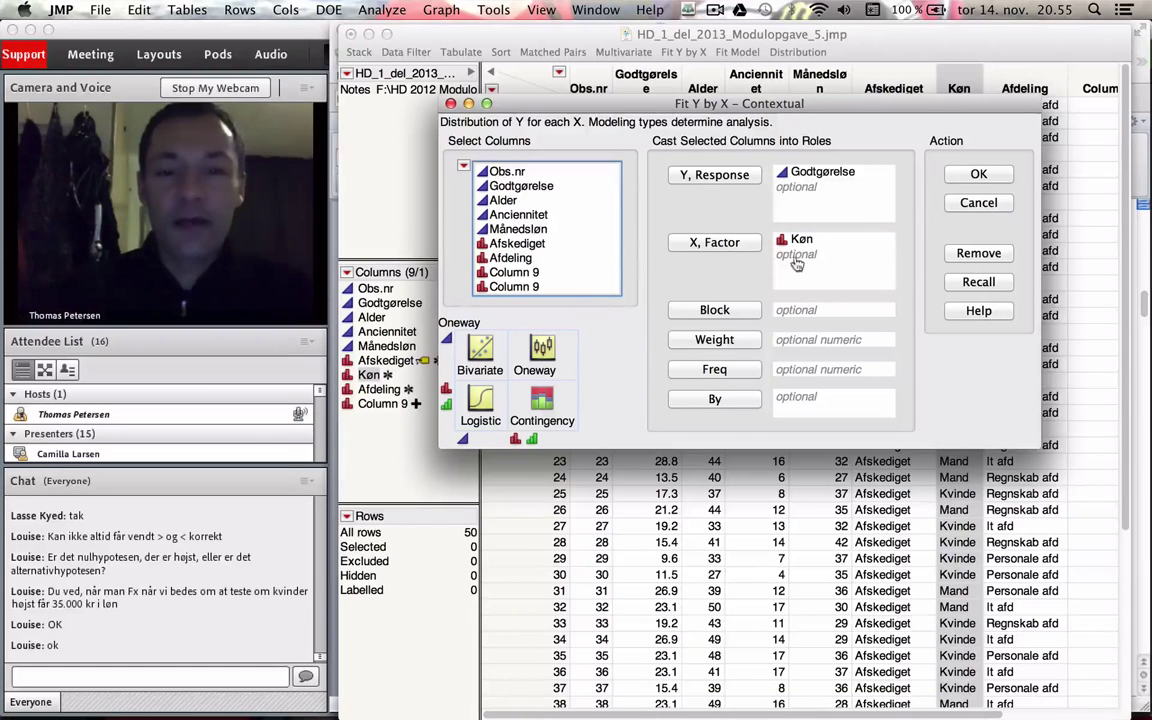
left_click(978, 174)
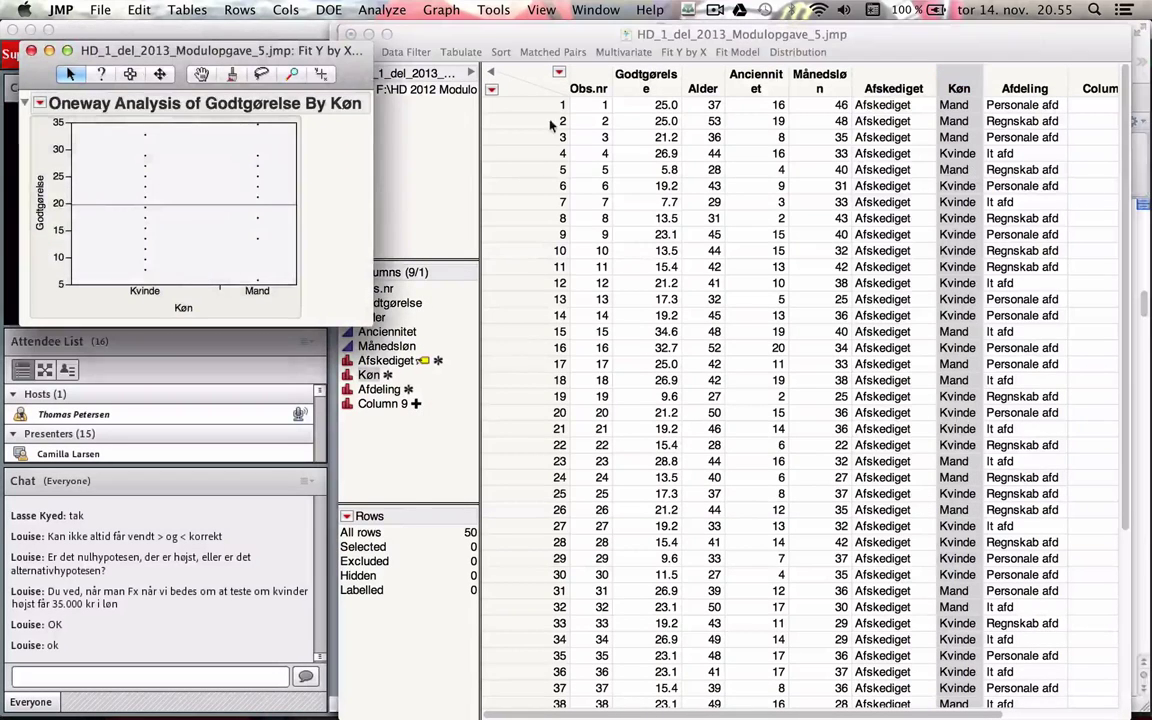
left_click_drag(284, 49, 787, 45)
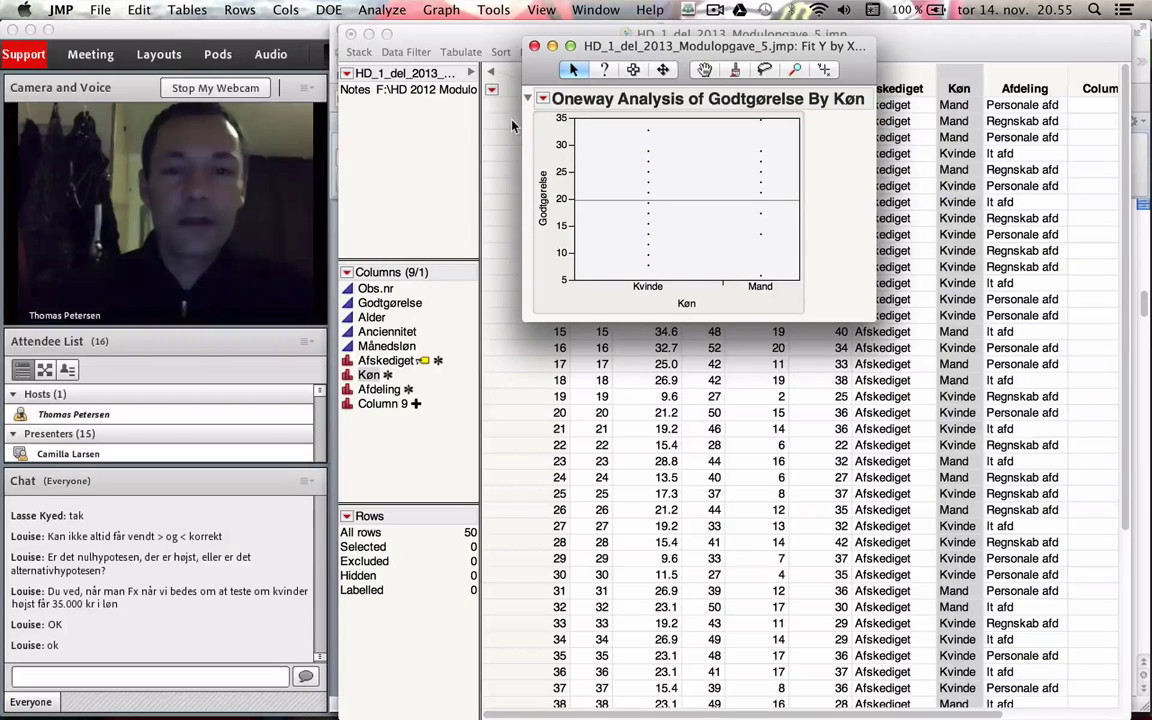
Add Quantiles and Means/Anova/Pooled t to the Oneway report and examine the t Test and ANOVA results
left_click(541, 101)
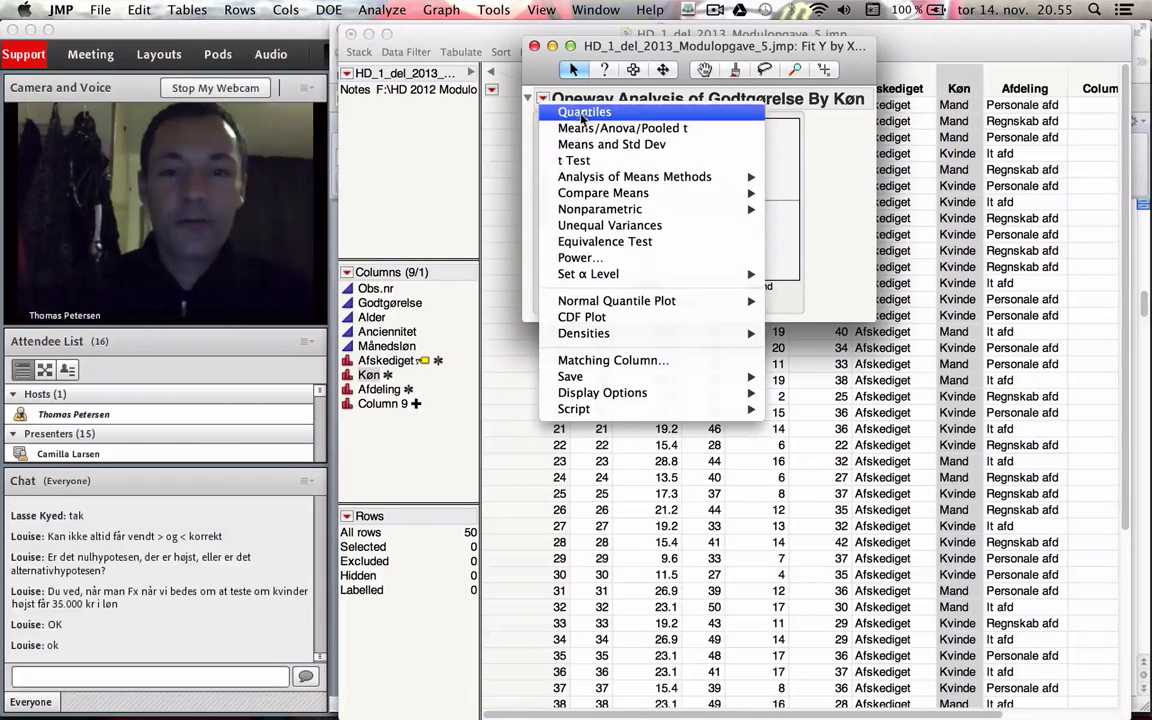
left_click(583, 114)
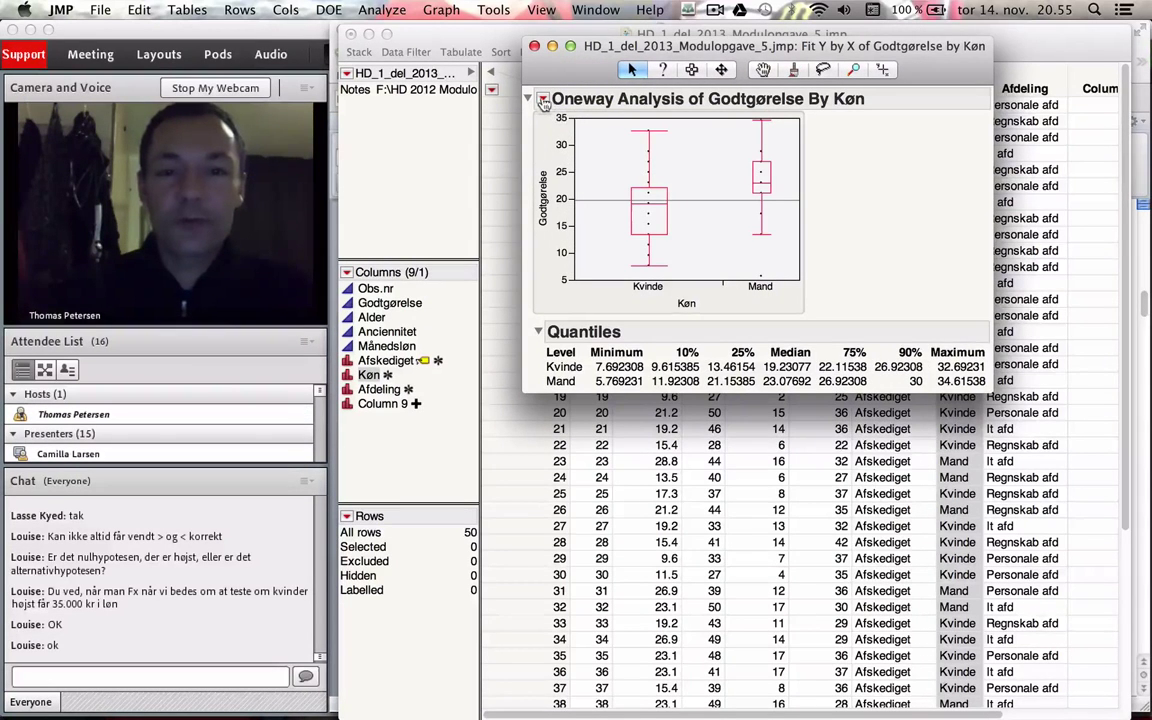
left_click(541, 99)
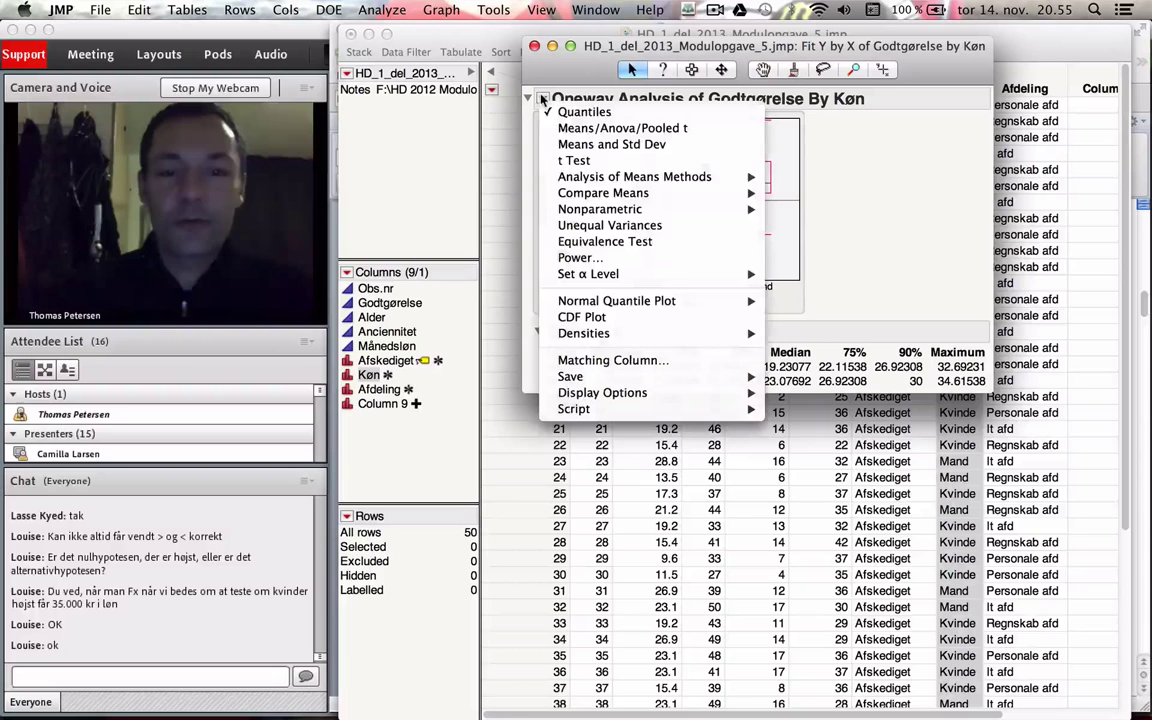
left_click(604, 129)
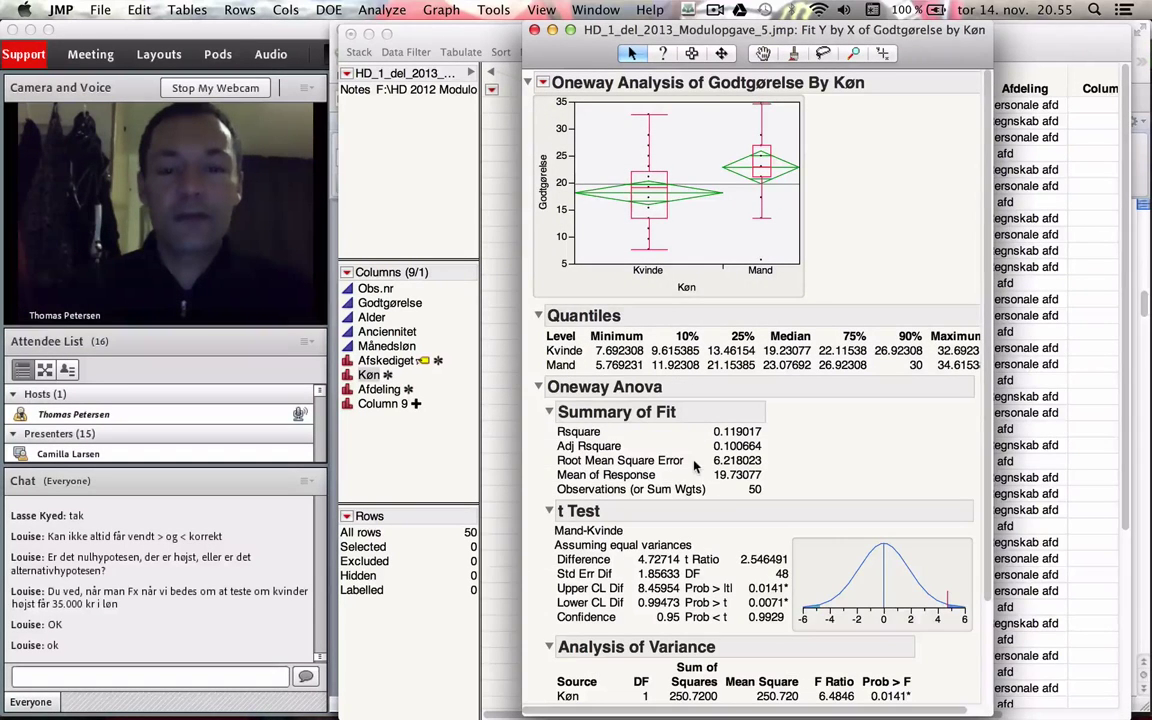
scroll(695, 465, "down", 5)
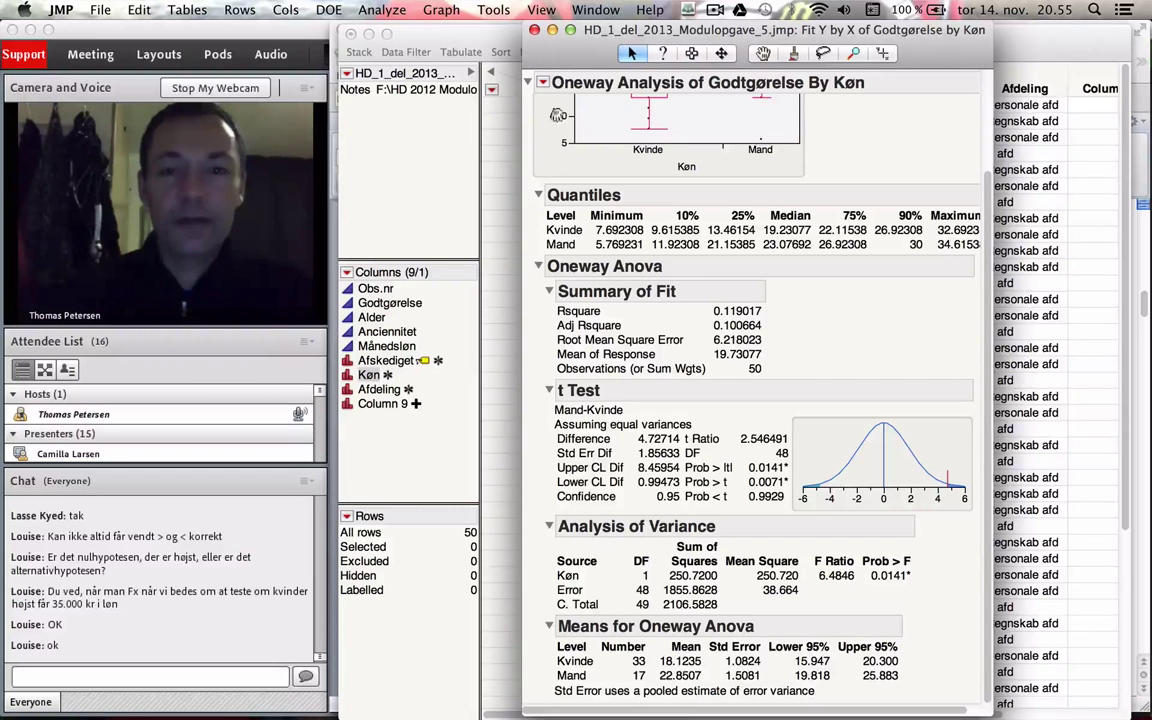
left_click(542, 86)
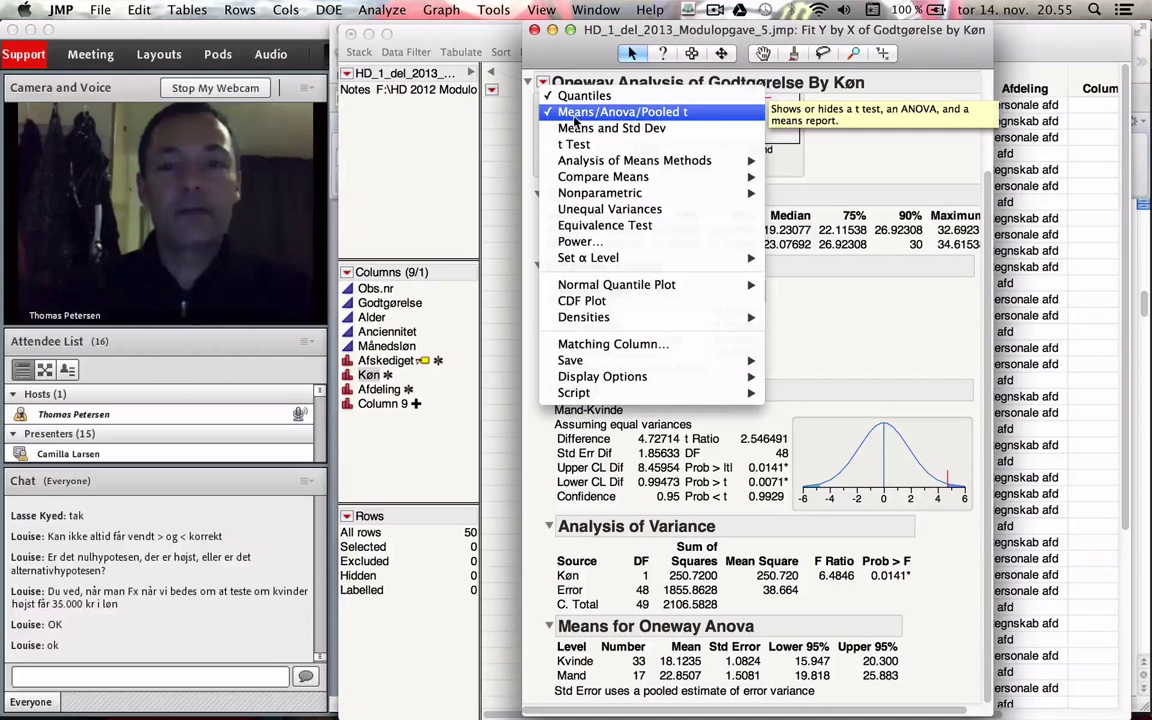
left_click(845, 308)
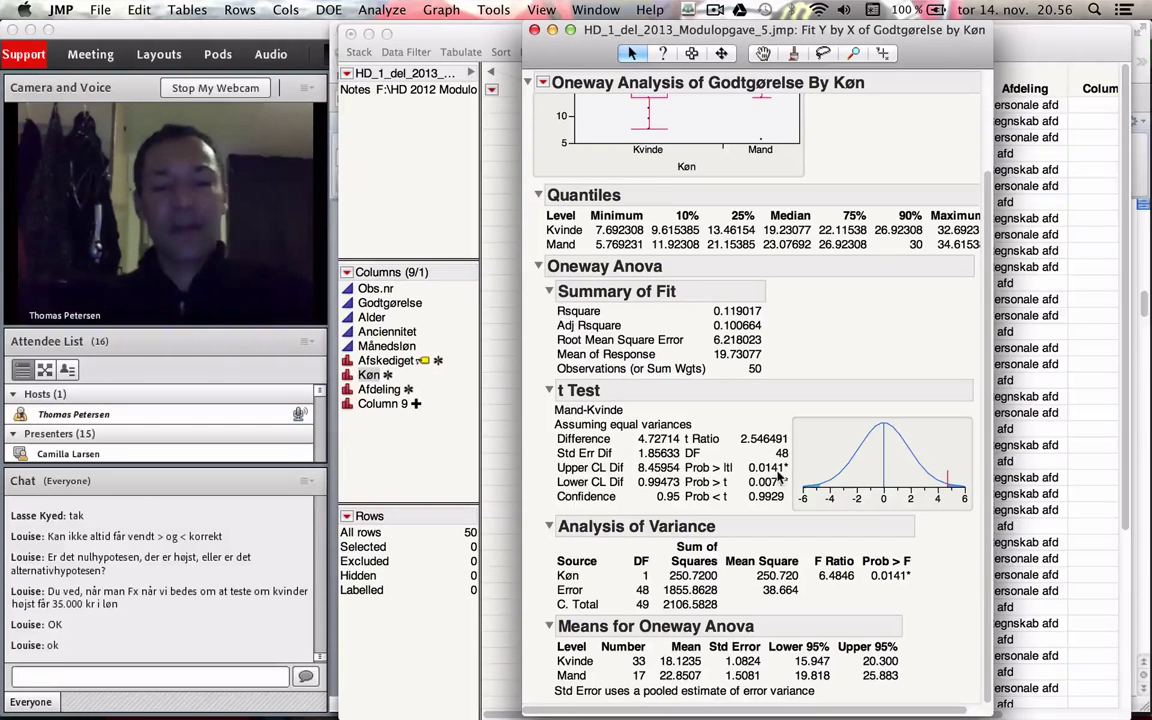
Switch to Chi i anden fordeling.docx in Word and read from the two-mean hypotheses through the chi-square test of two qualitative variables
key("super+Tab")
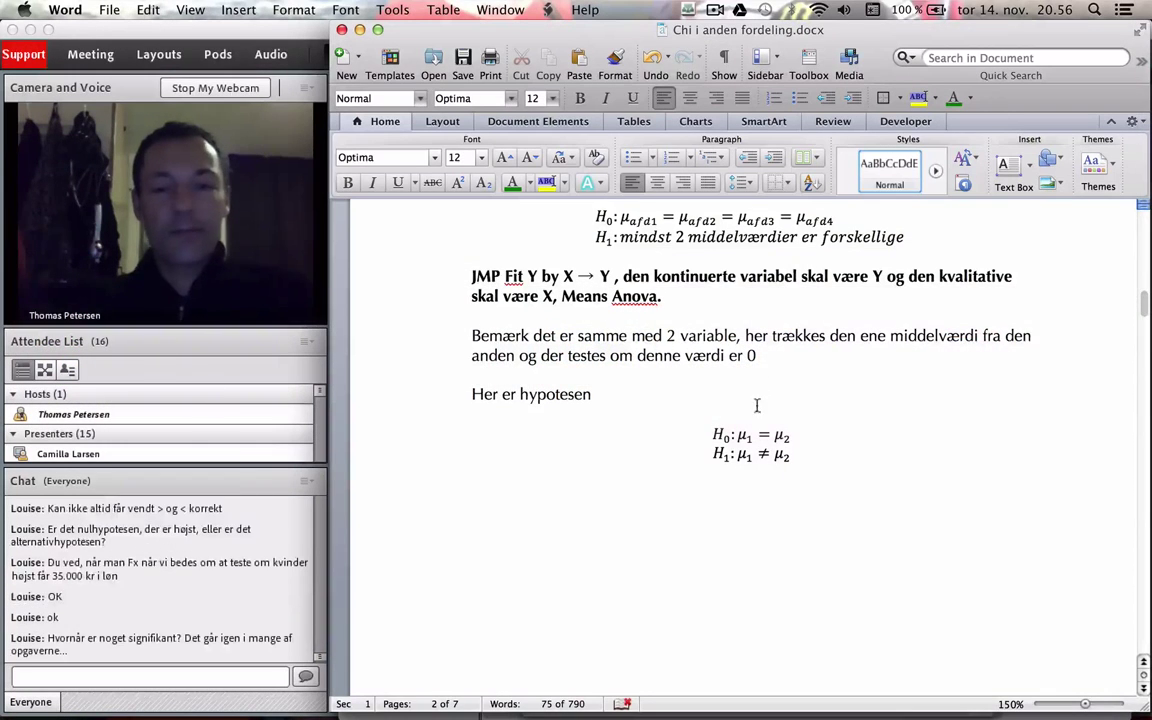
scroll(774, 379, "down", 3)
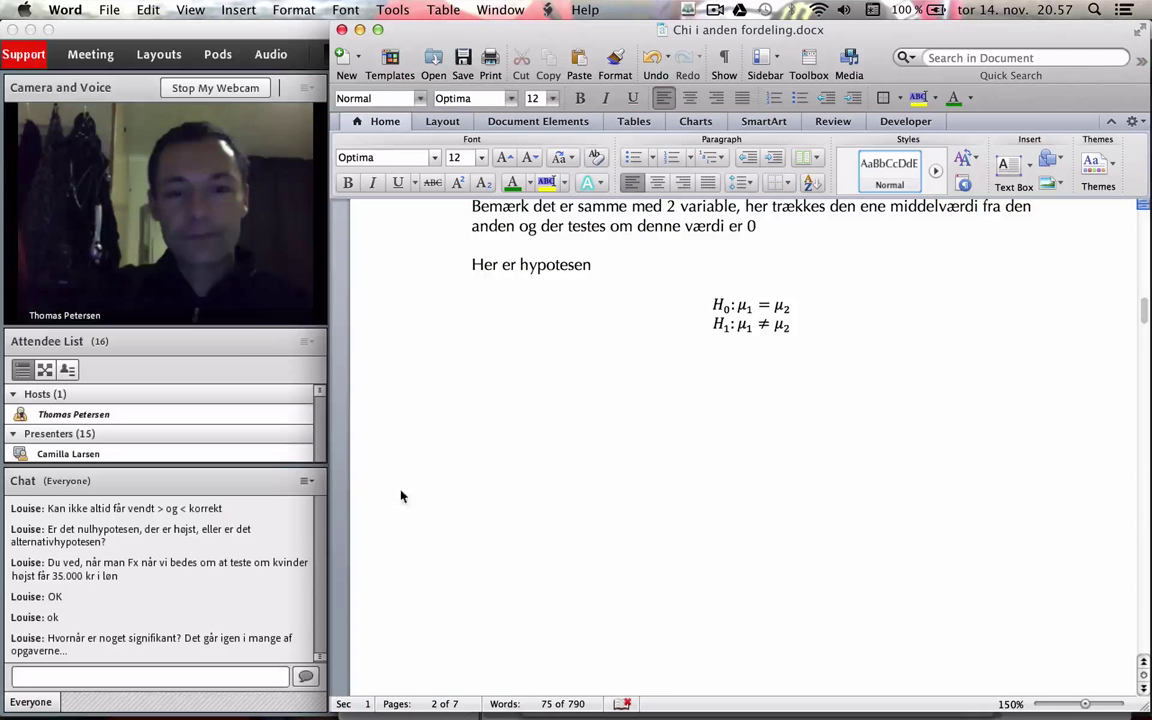
scroll(586, 417, "down", 3)
scroll(584, 418, "down", 2)
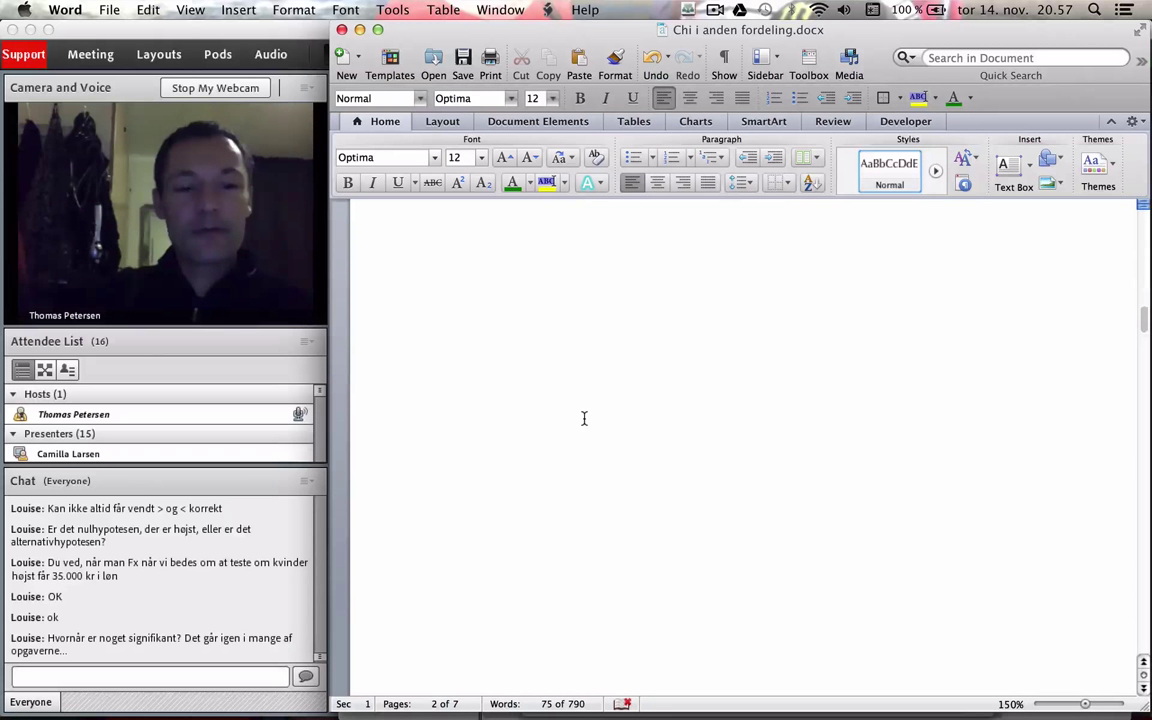
scroll(584, 418, "up", 3)
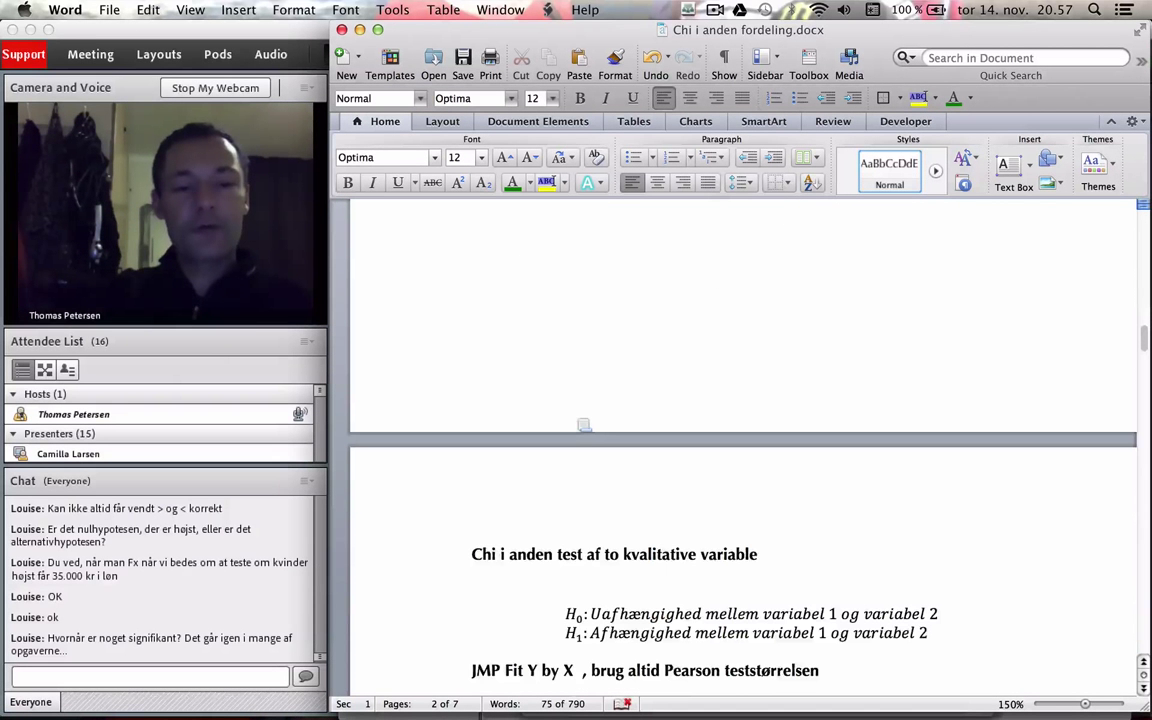
scroll(584, 420, "down", 1)
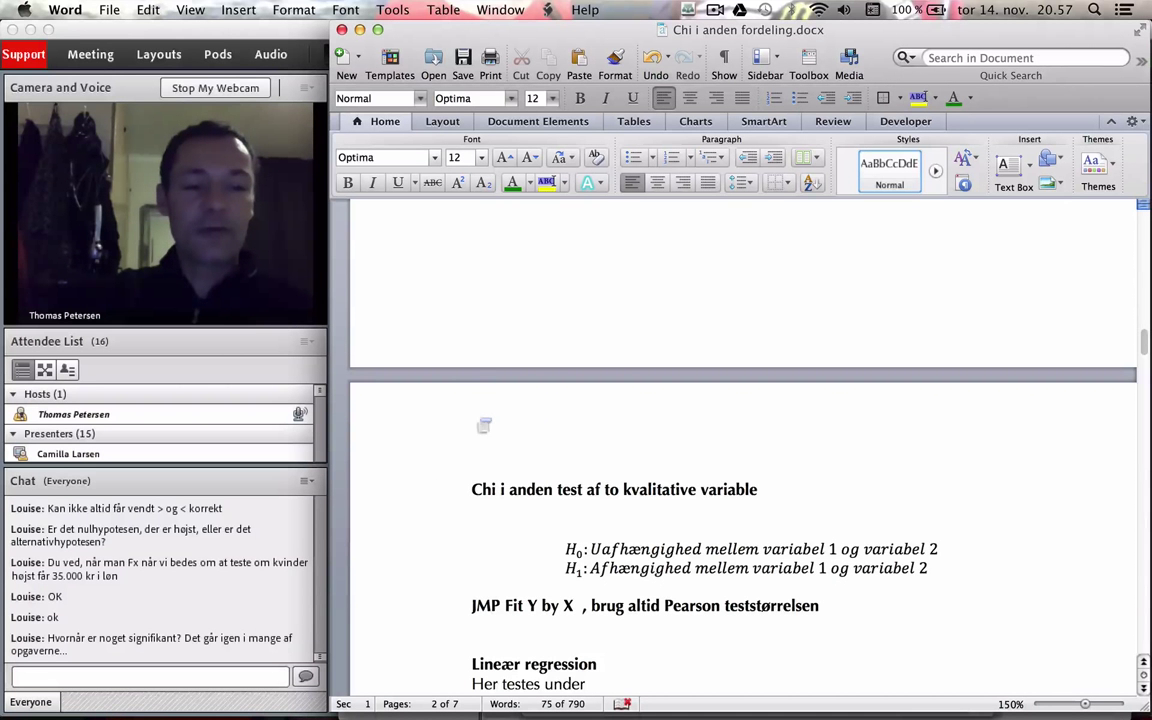
scroll(466, 360, "down", 4)
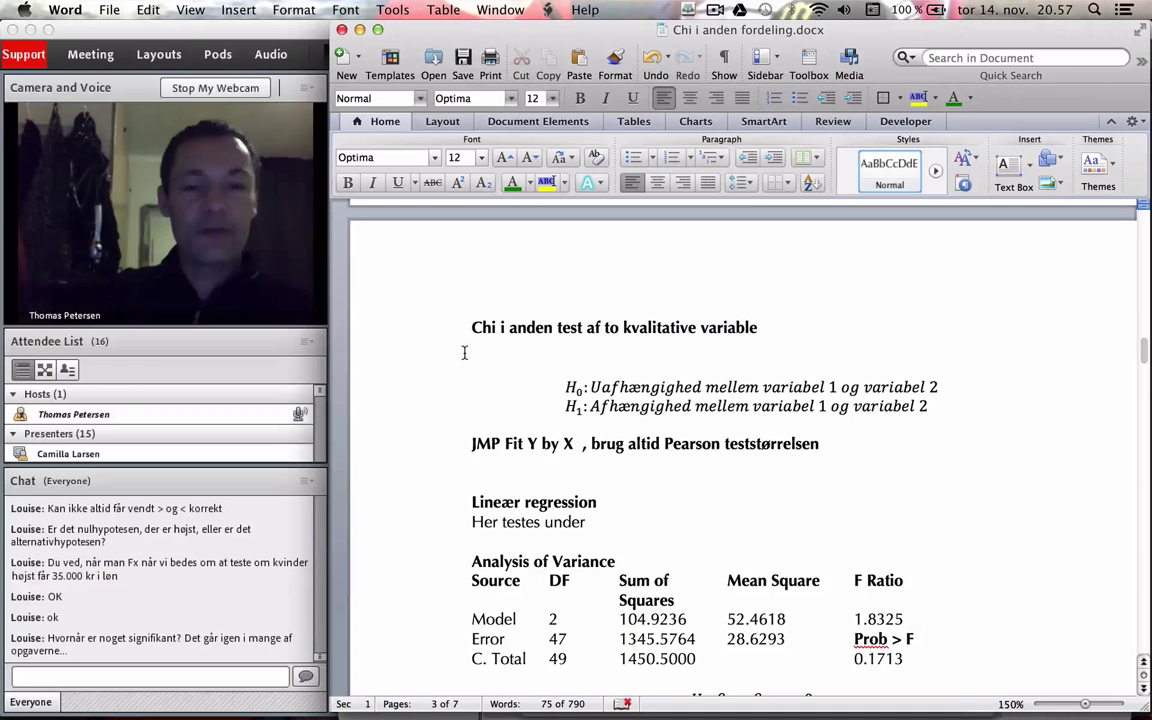
scroll(464, 352, "down", 1)
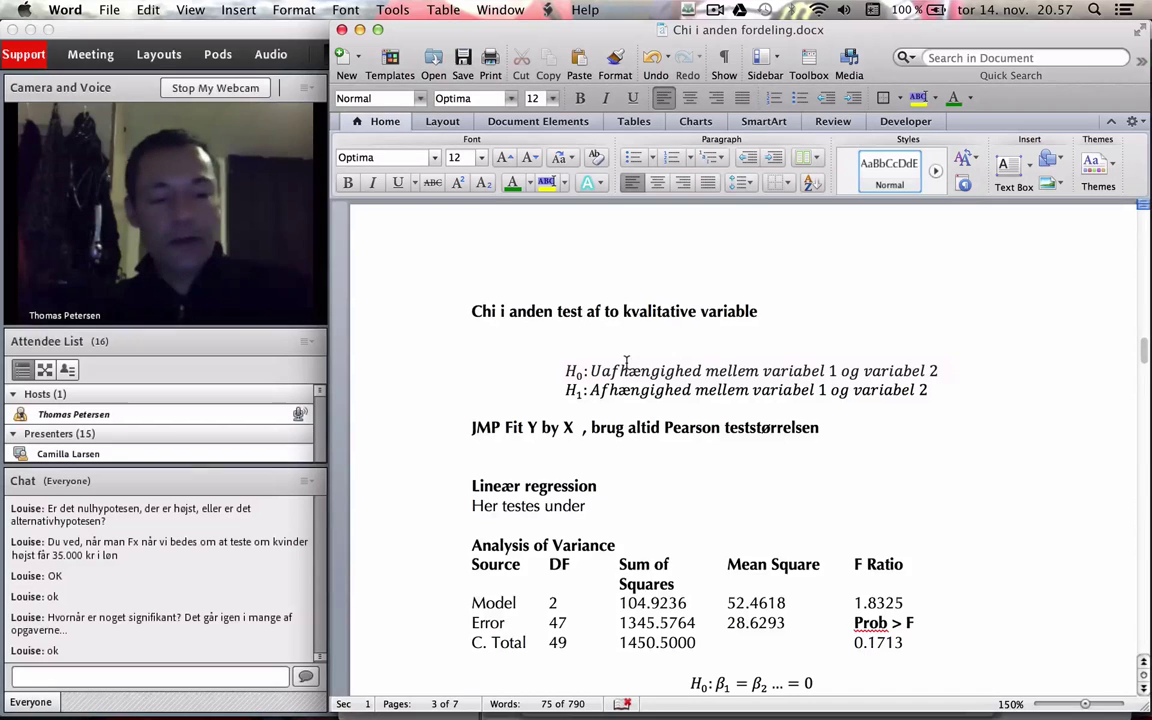
Switch to Modulopgave5SVAR.docx and review SVAR 4, including the test conclusion, the 95 % confidence intervals and the pasted JMP output tables
key("super+grave")
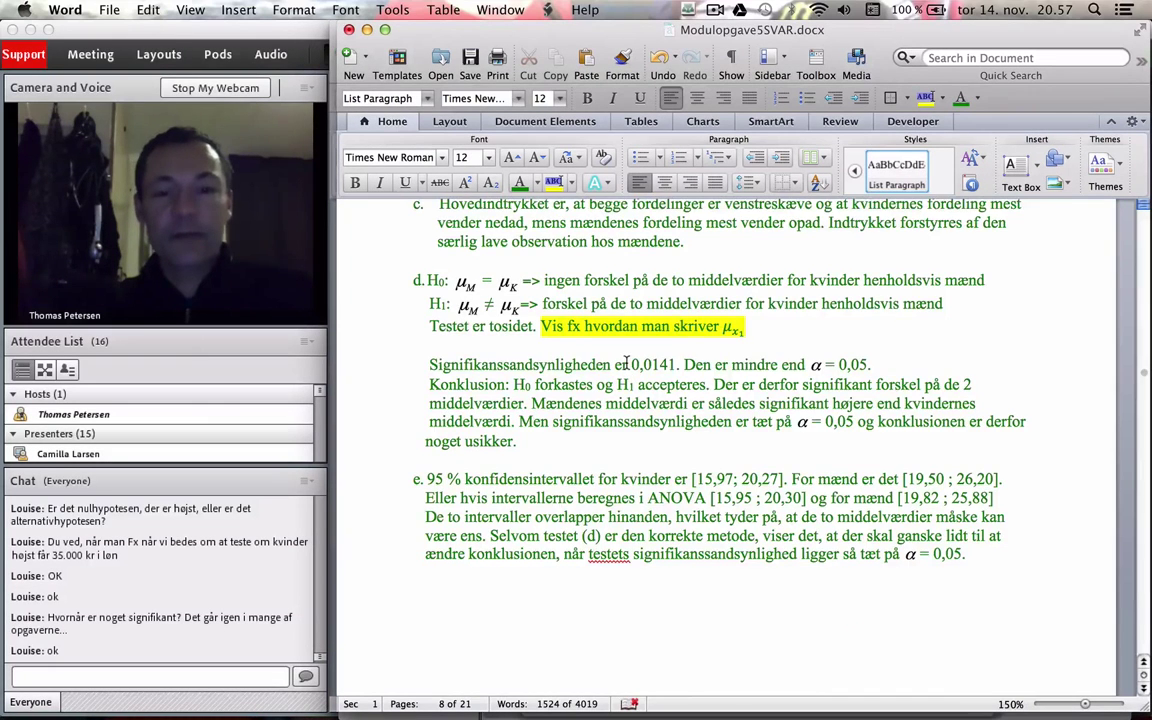
scroll(627, 363, "down", 5)
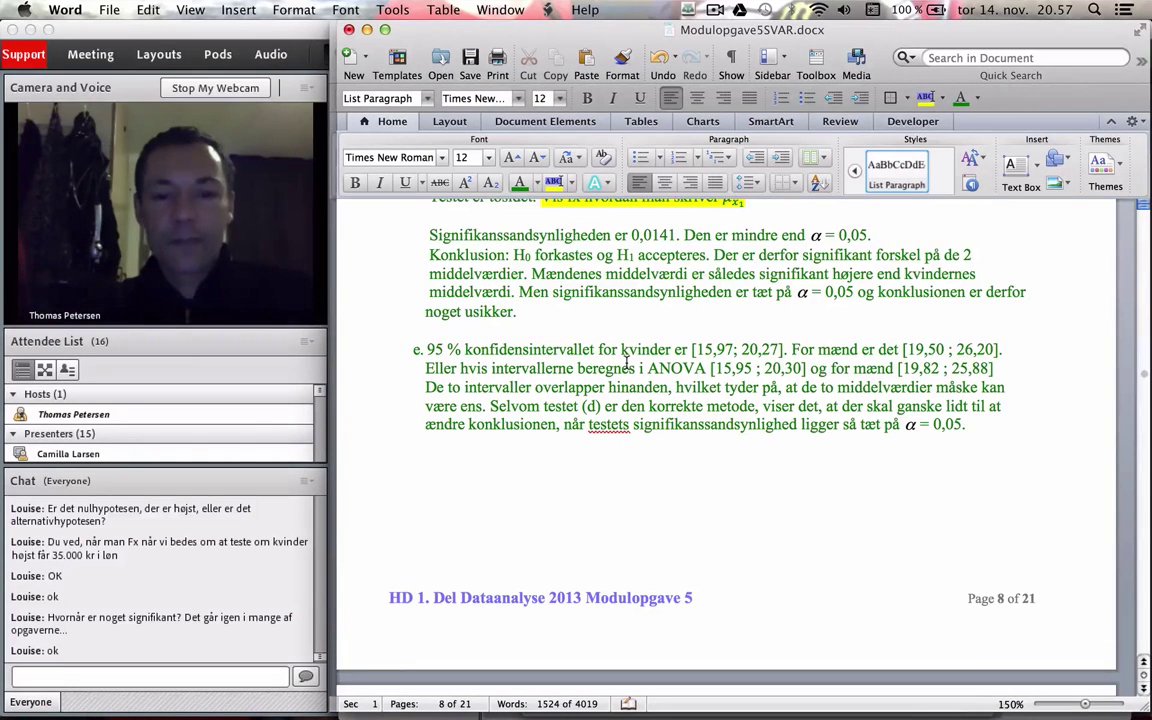
scroll(538, 235, "down", 2)
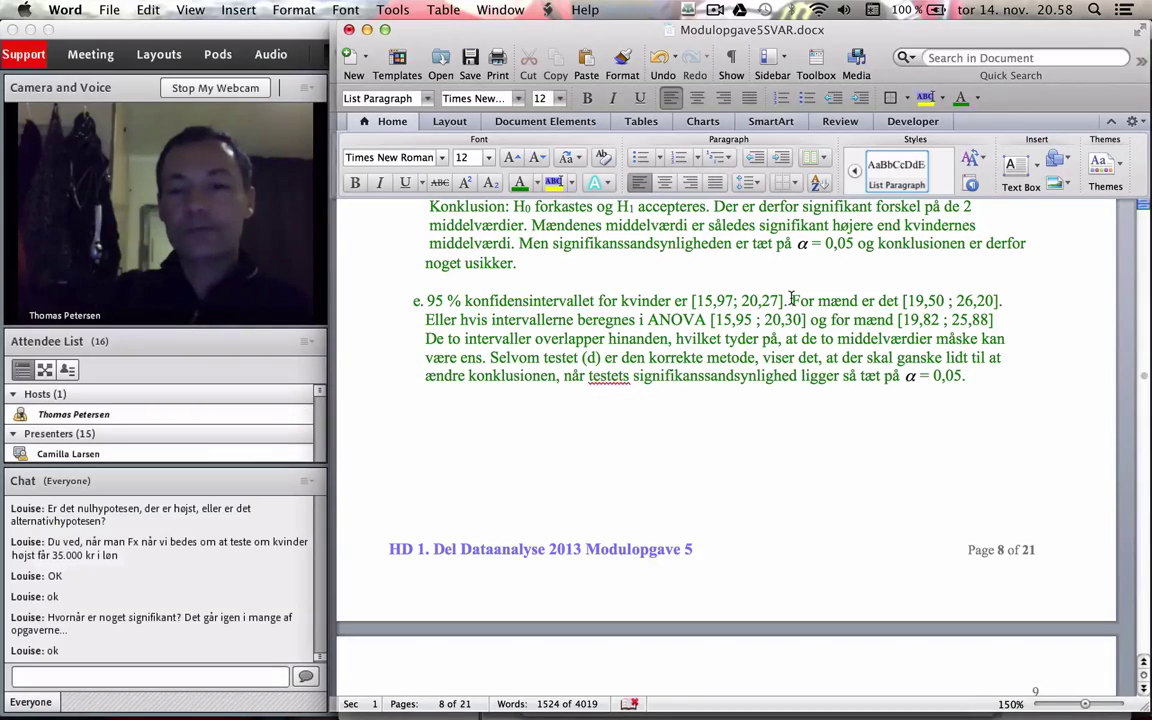
scroll(790, 300, "up", 5)
scroll(790, 300, "up", 5)
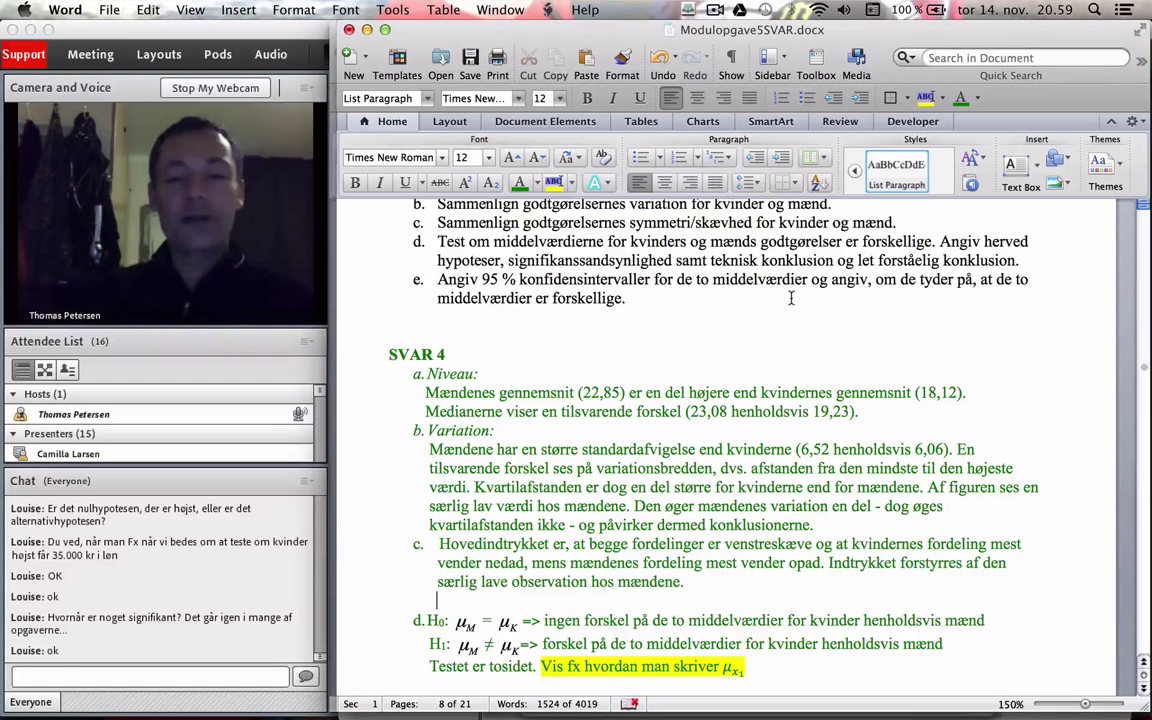
scroll(849, 361, "down", 2)
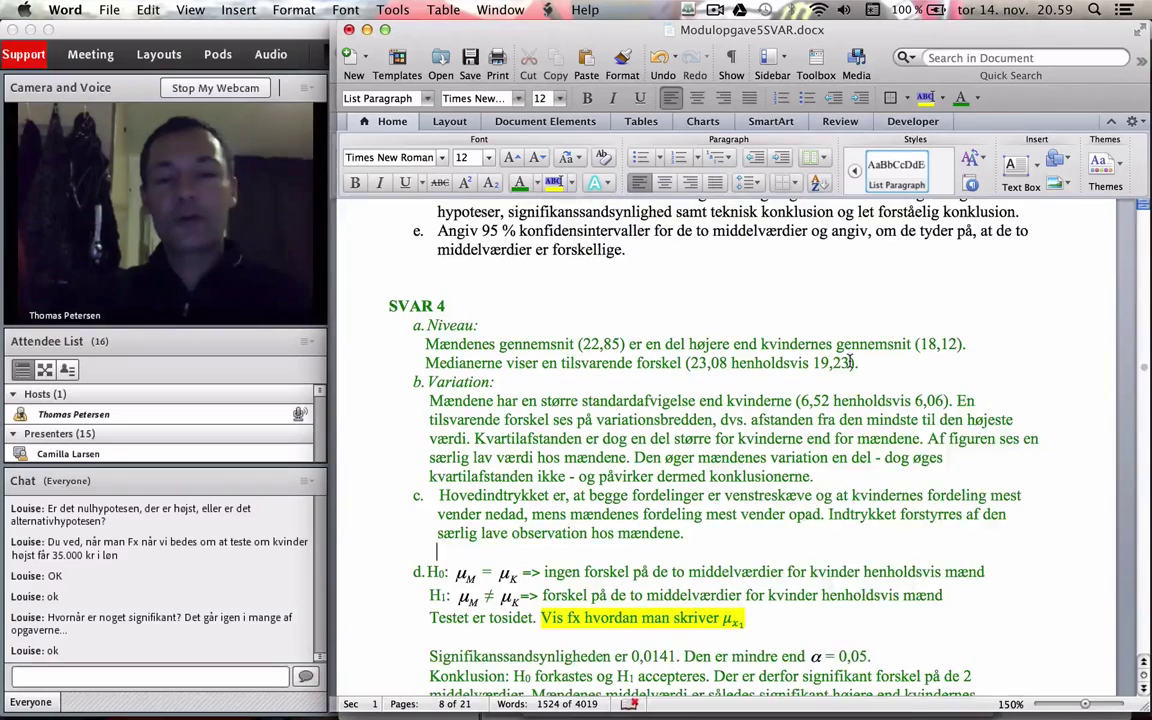
scroll(849, 361, "down", 15)
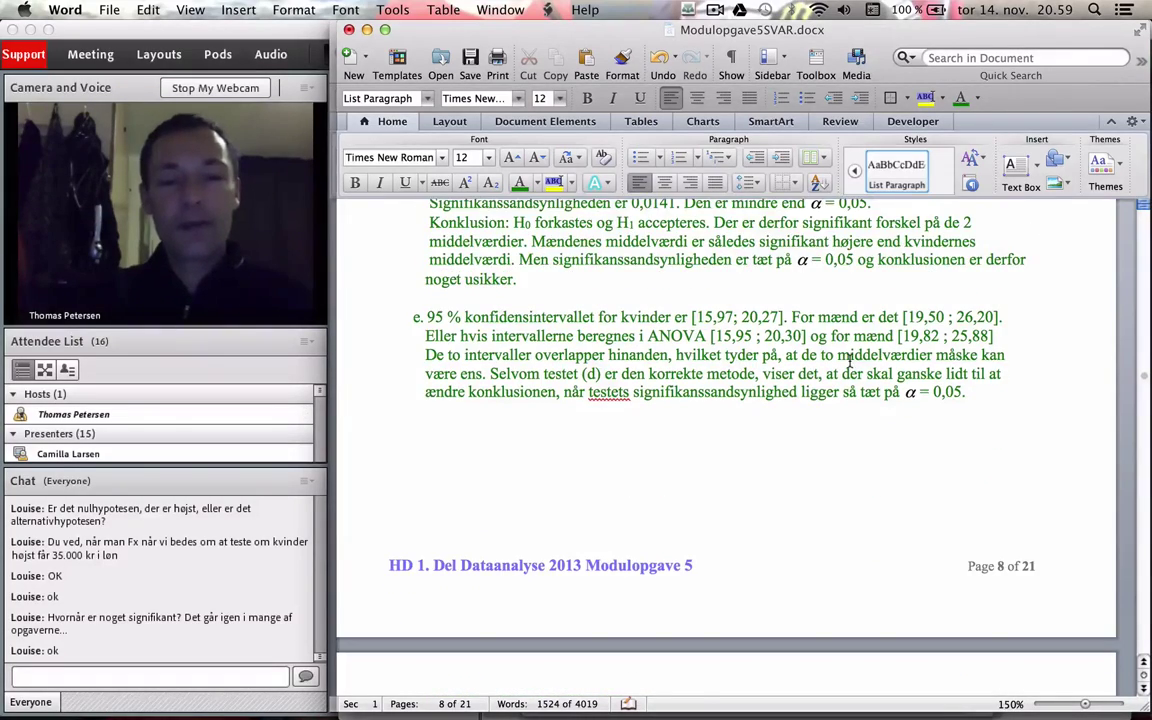
scroll(849, 361, "down", 20)
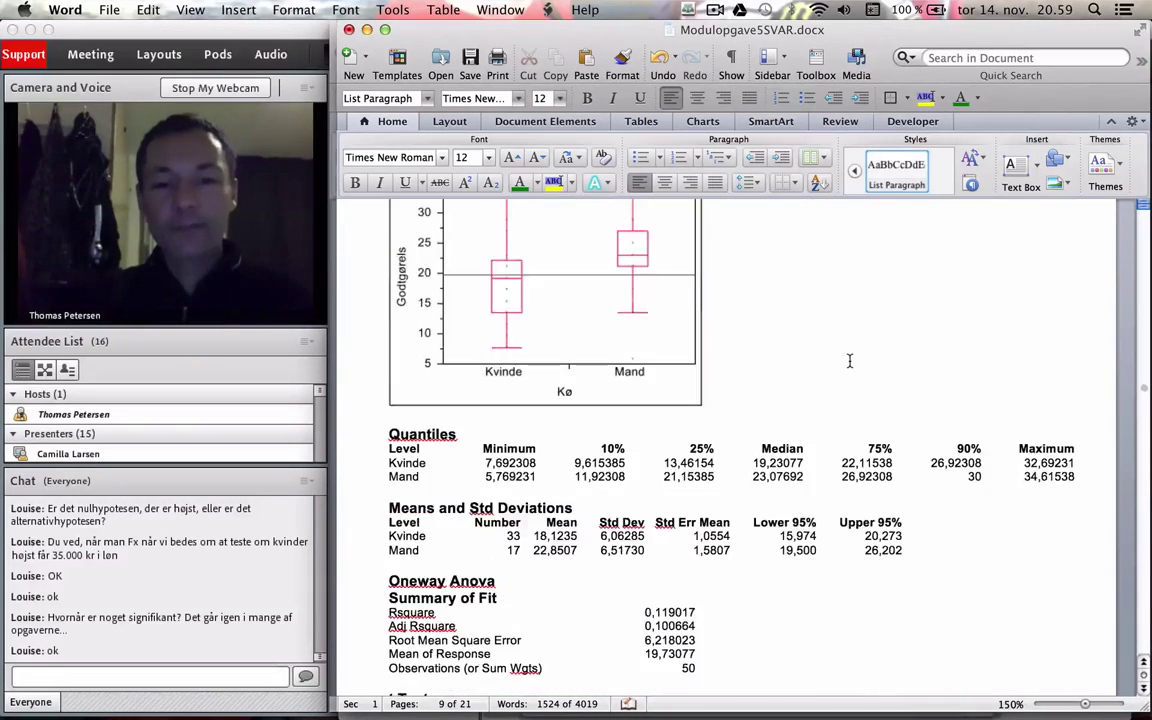
scroll(845, 359, "down", 8)
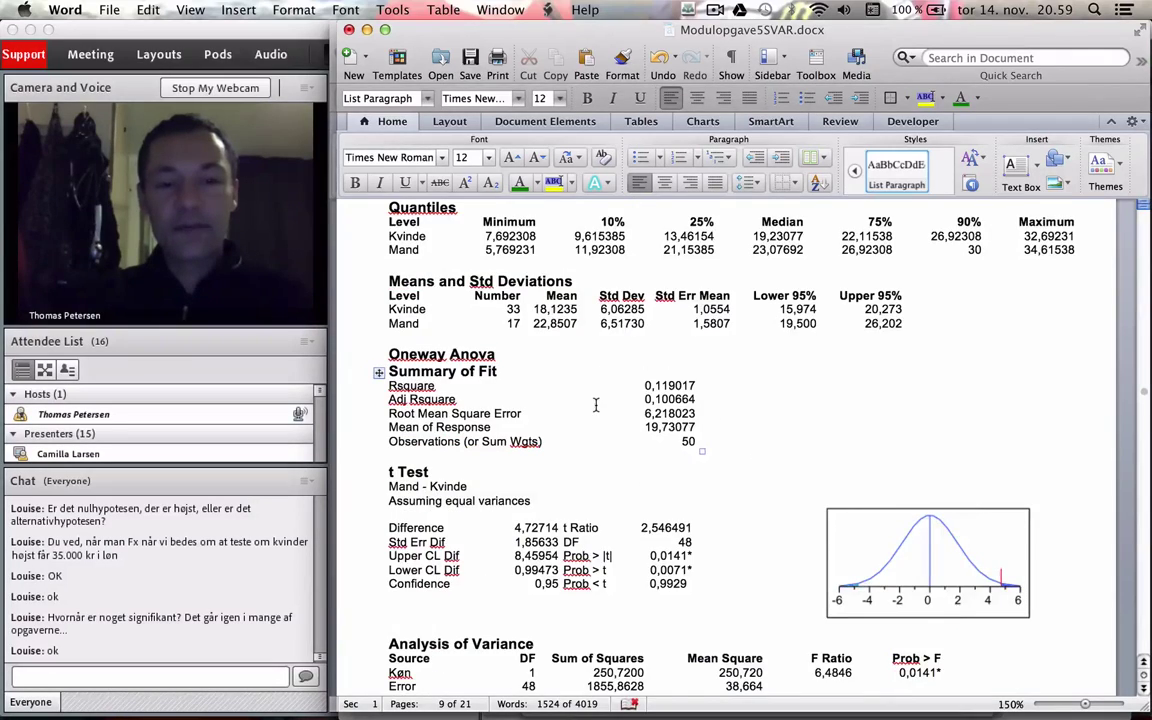
Read Spørgsmål 5 and the hypotheses and conclusion in SVAR 5 a, marking the word godtgørelserne in the question
scroll(595, 404, "down", 20)
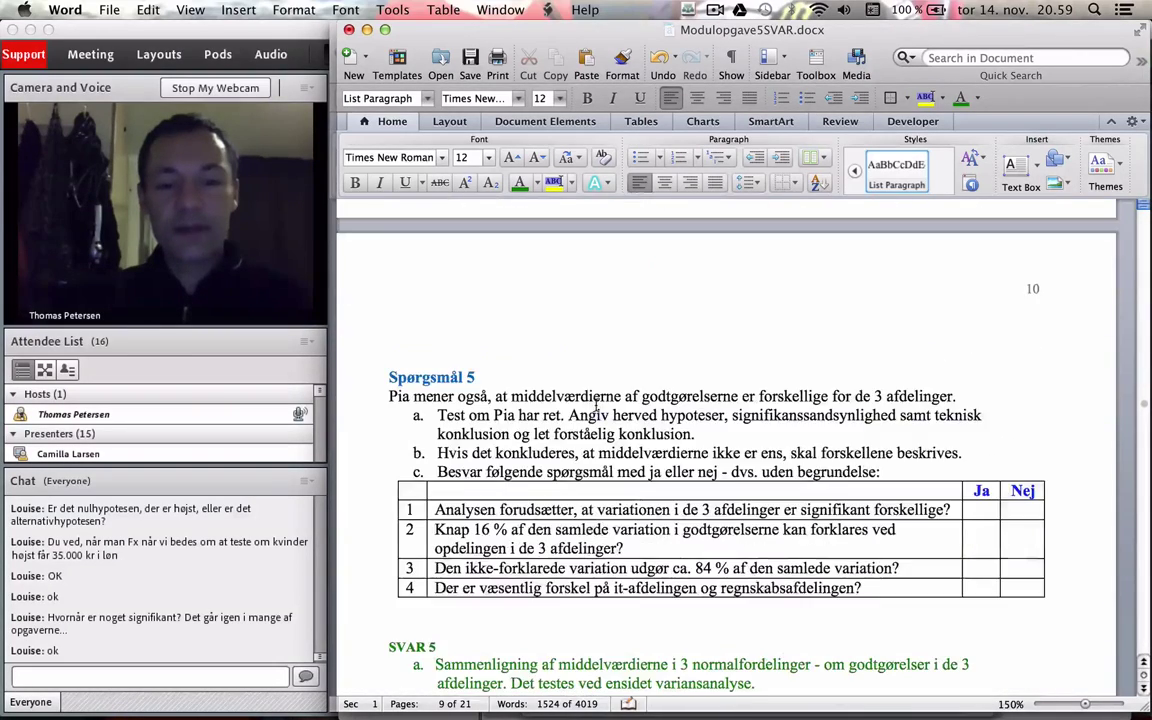
scroll(597, 404, "down", 8)
scroll(597, 404, "up", 2)
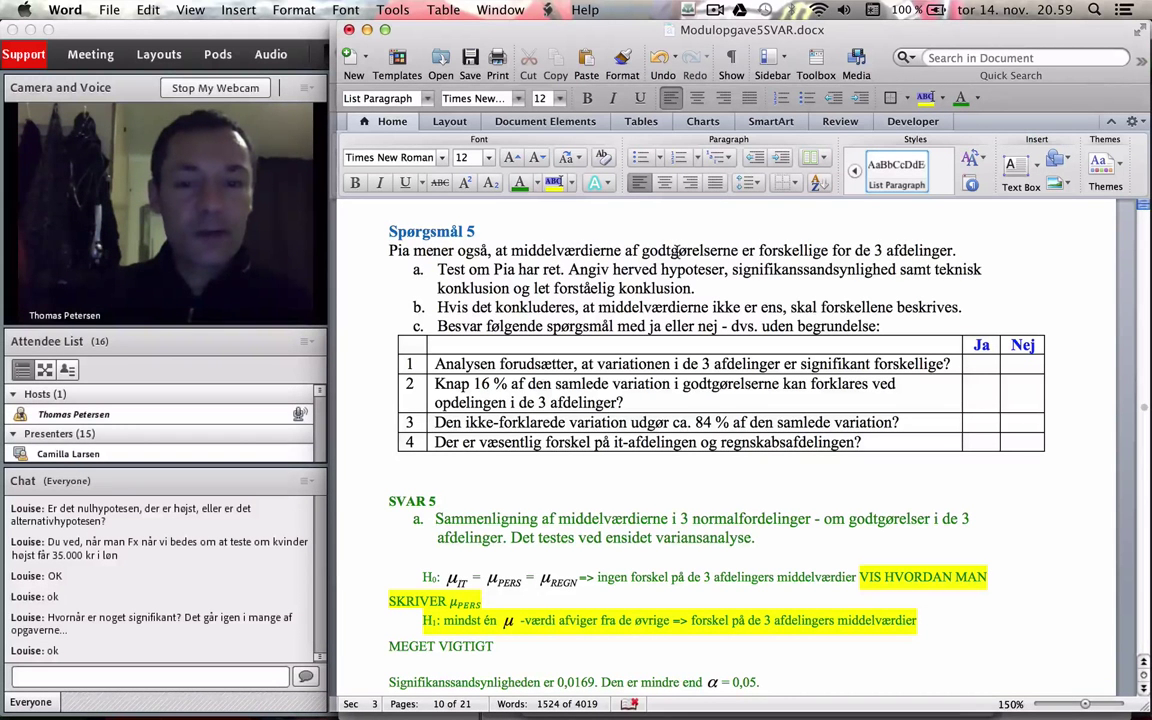
double_click(677, 250)
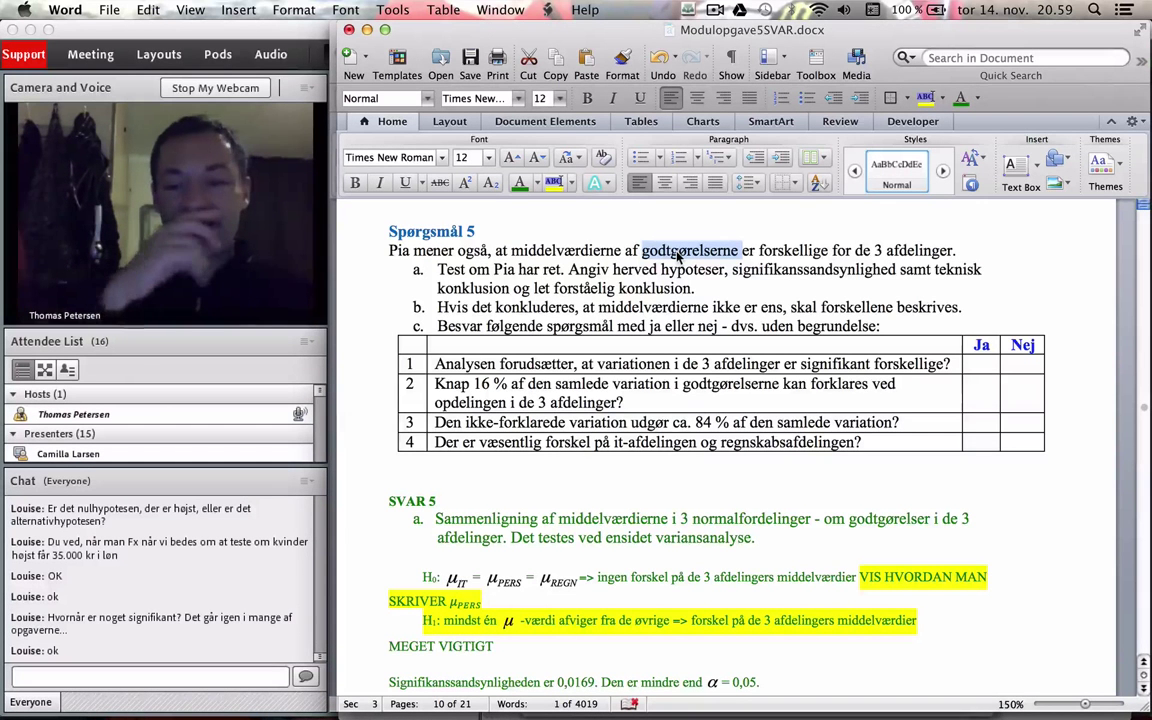
scroll(677, 257, "down", 1)
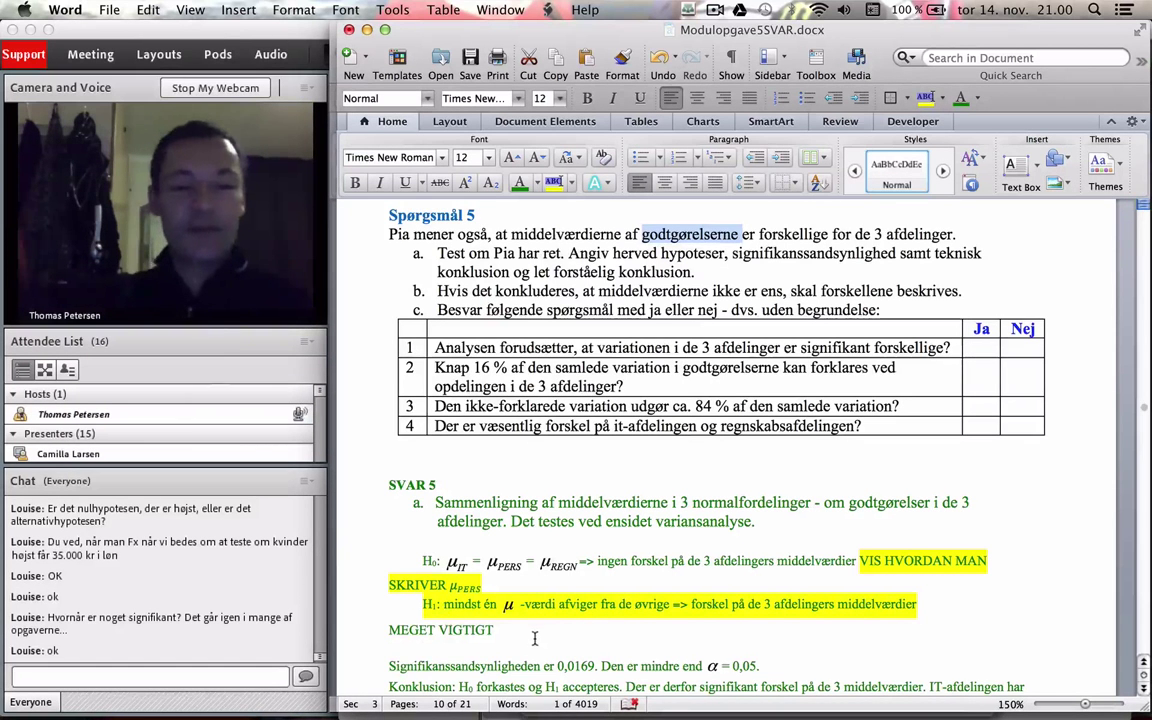
scroll(535, 638, "down", 3)
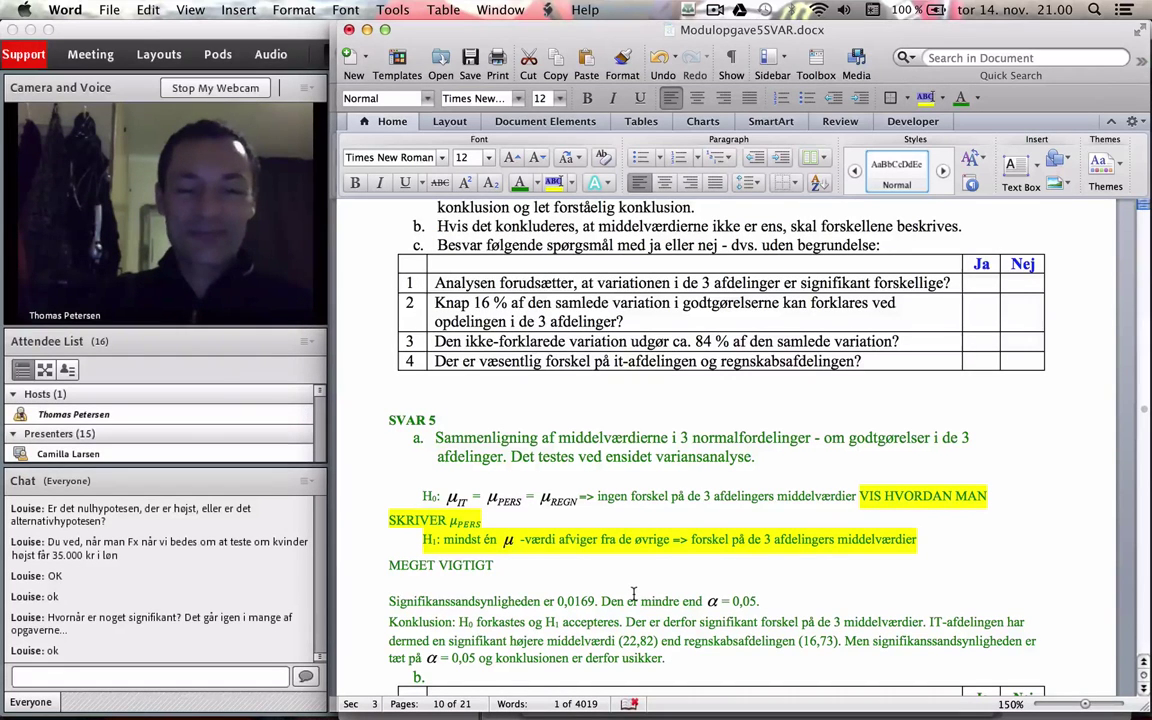
scroll(633, 594, "up", 5)
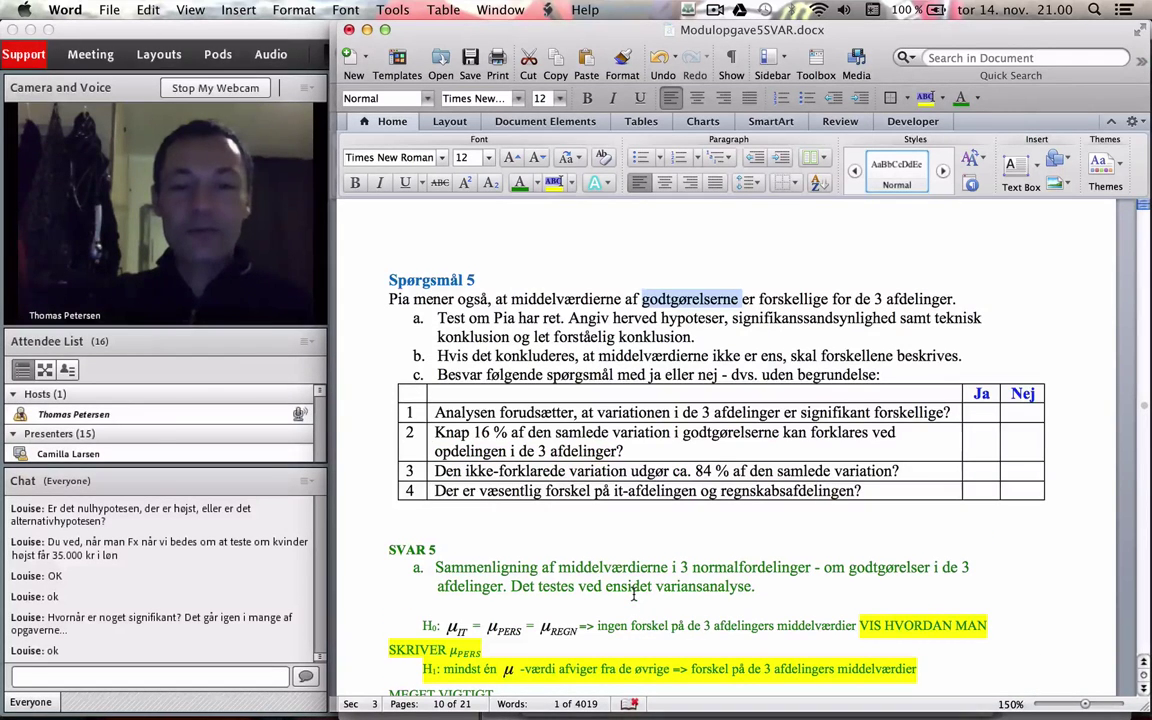
Switch to JMP, close the Godtgørelse by Køn report, and run Fit Y by X with Godtgørelse as response and Afdeling as factor
key("super+Tab")
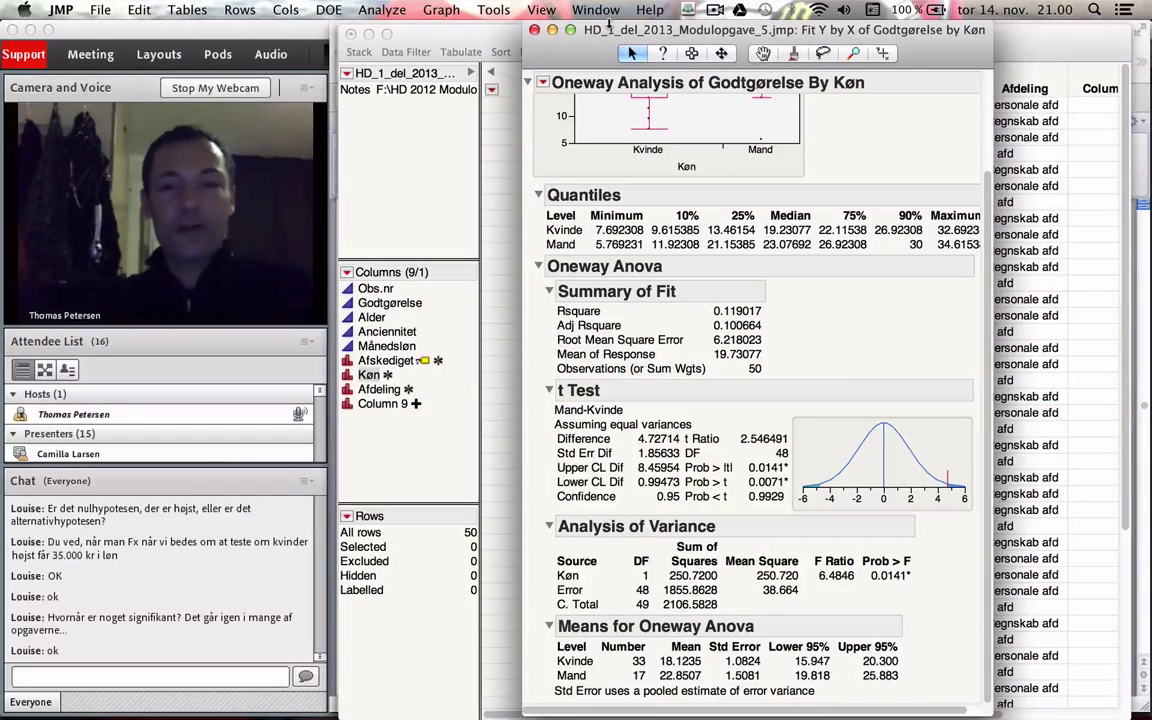
left_click(534, 30)
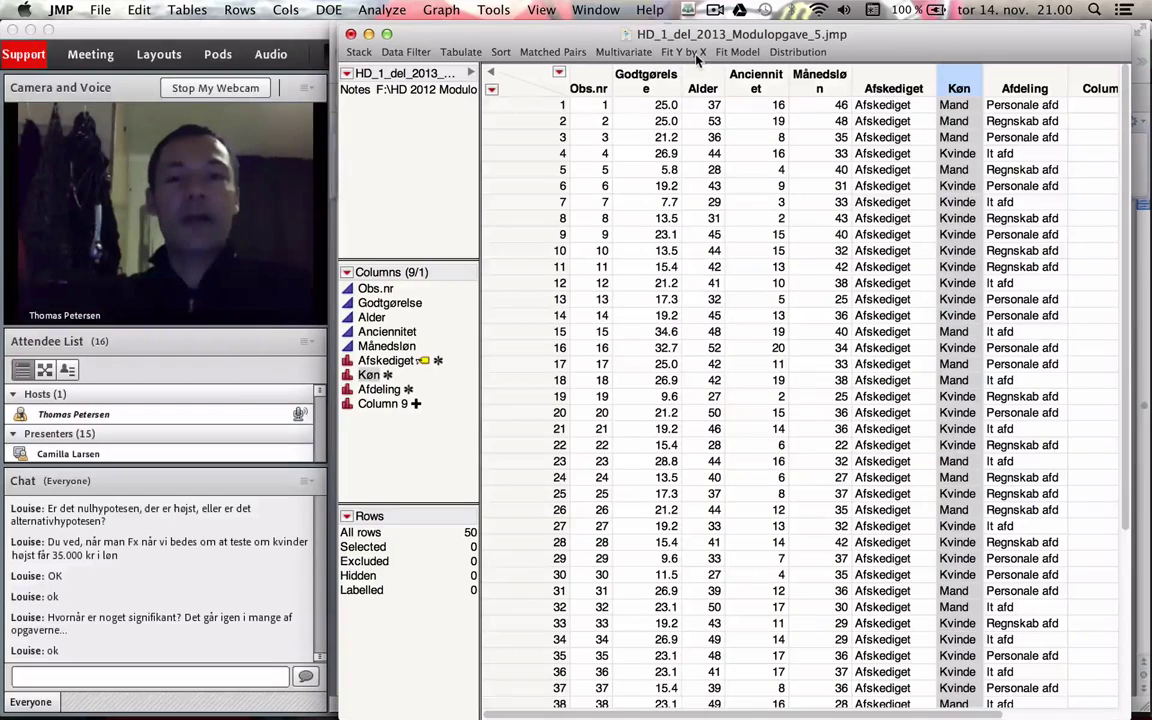
left_click(694, 55)
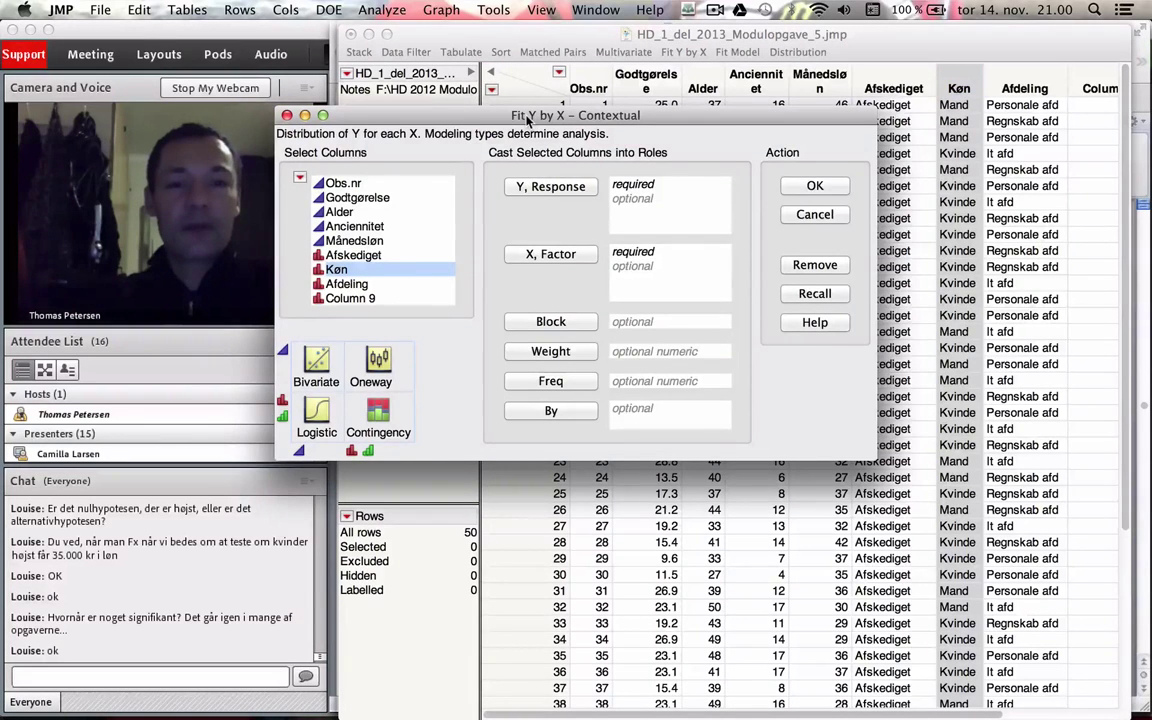
left_click_drag(530, 118, 643, 100)
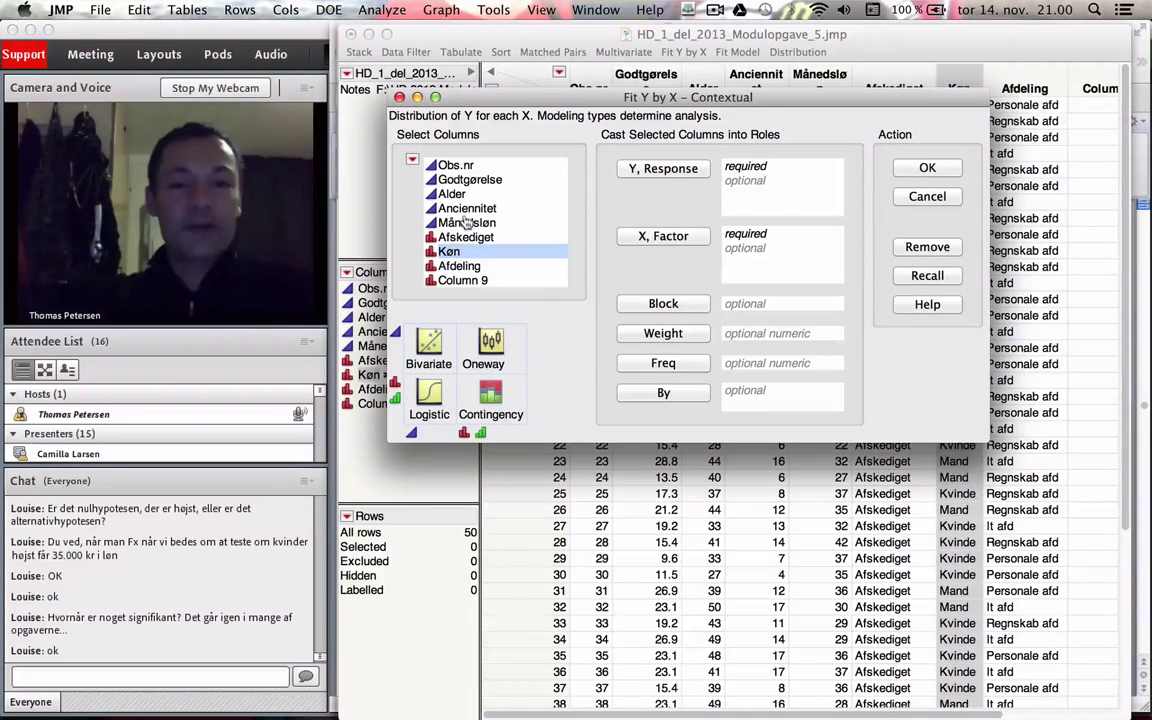
left_click_drag(477, 189, 790, 178)
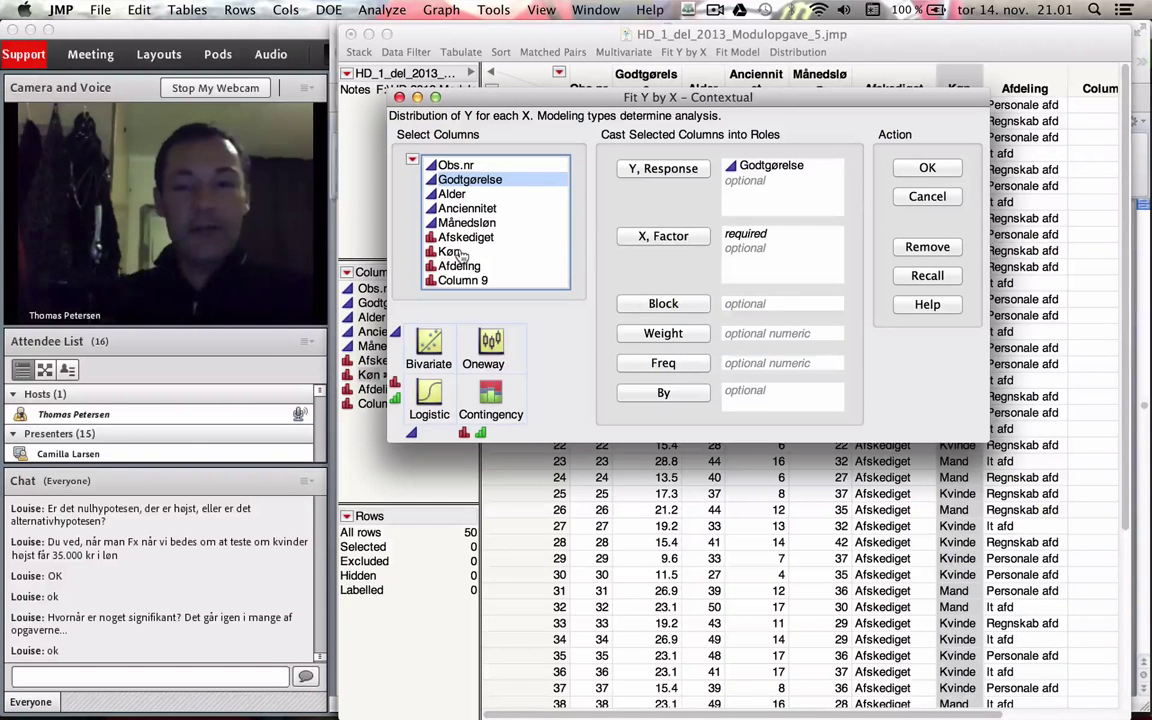
left_click_drag(459, 265, 797, 252)
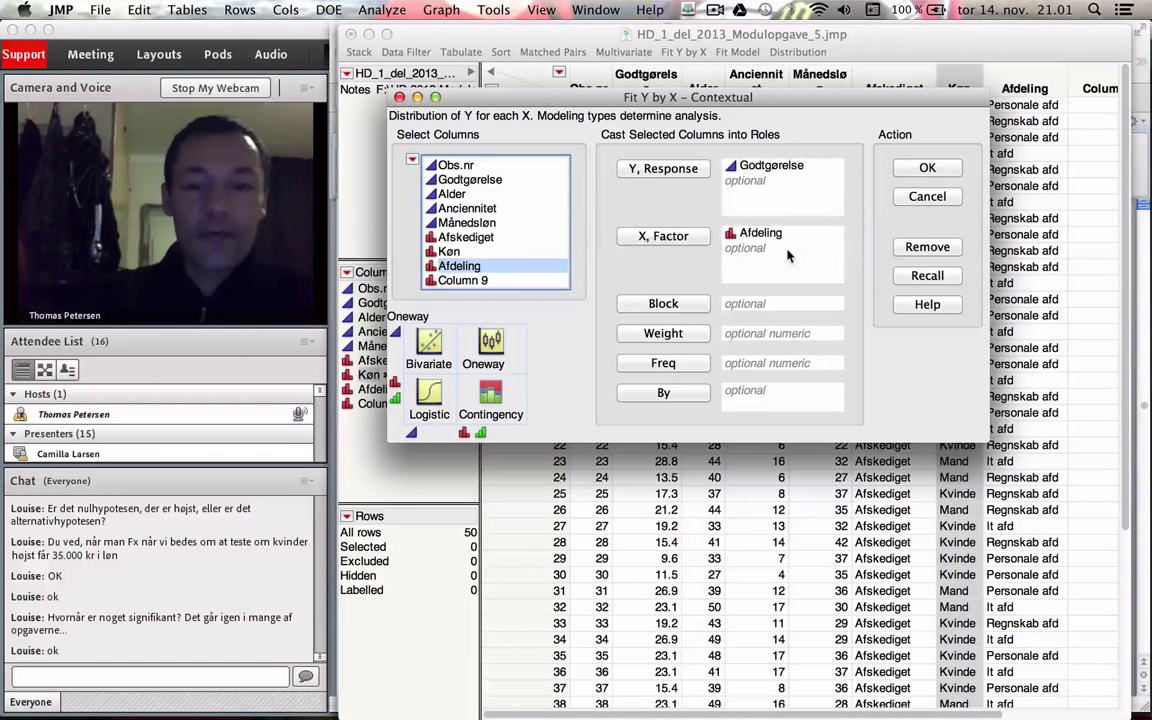
left_click(929, 168)
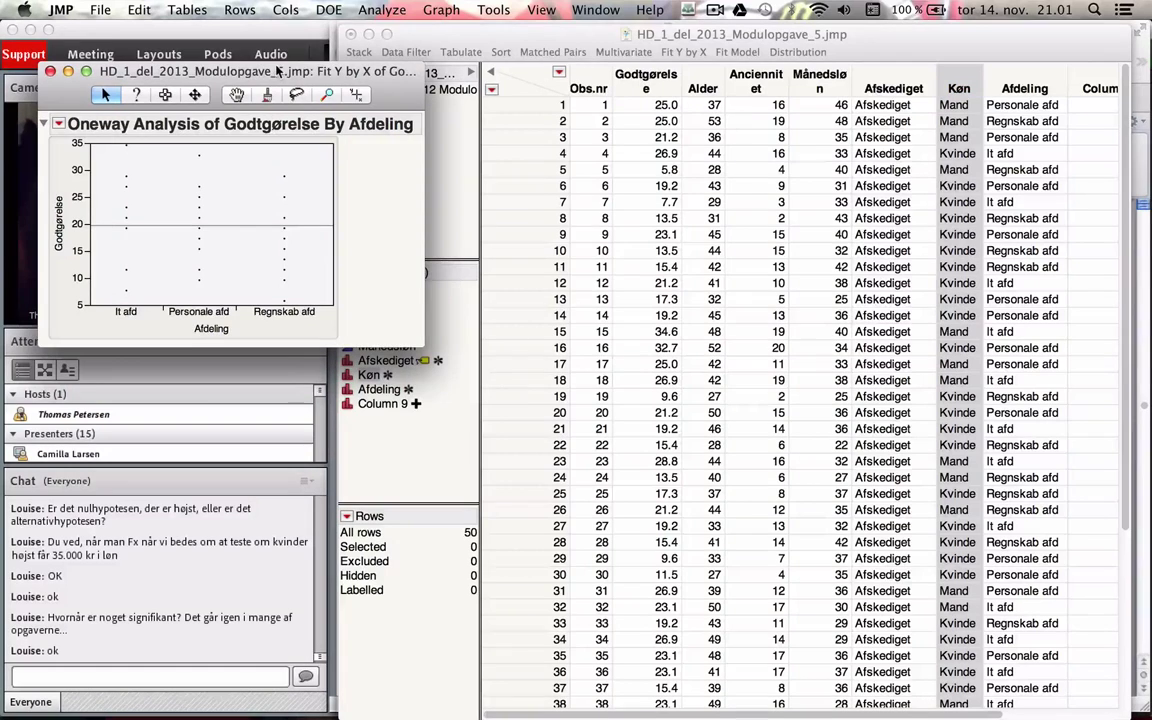
Add Means/Anova to the Godtgørelse By Afdeling report, examine the ANOVA results and department means, and close the report
left_click_drag(273, 70, 697, 70)
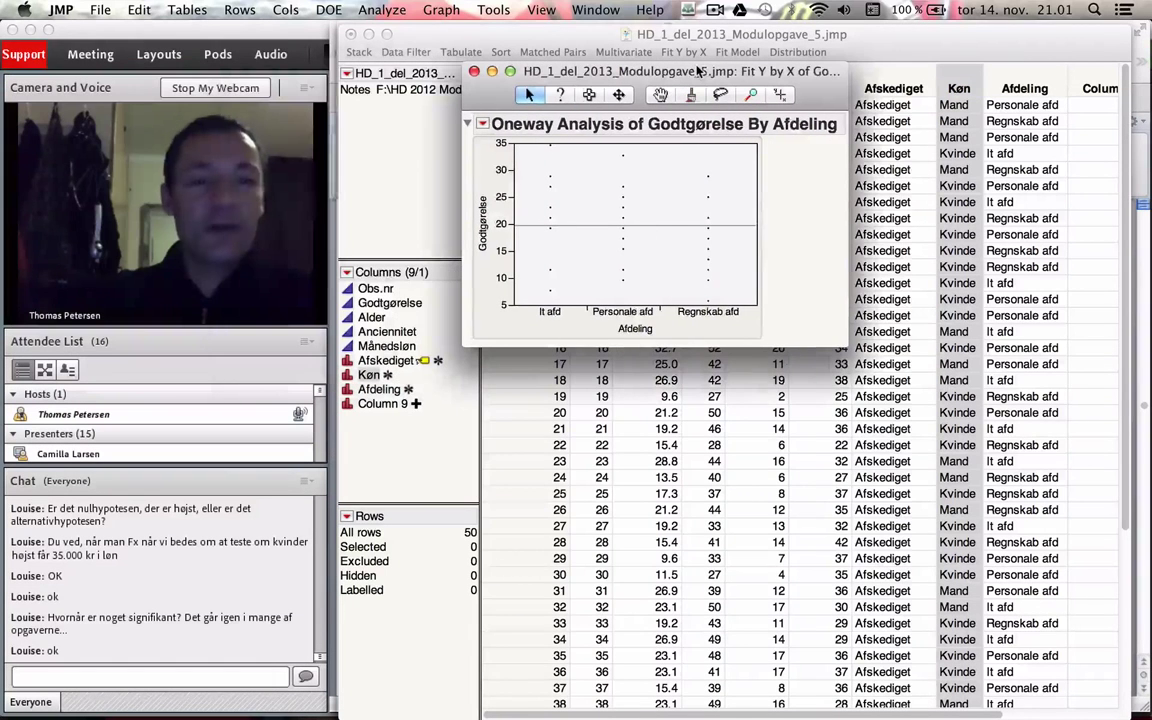
left_click(484, 127)
mouse_move(545, 190)
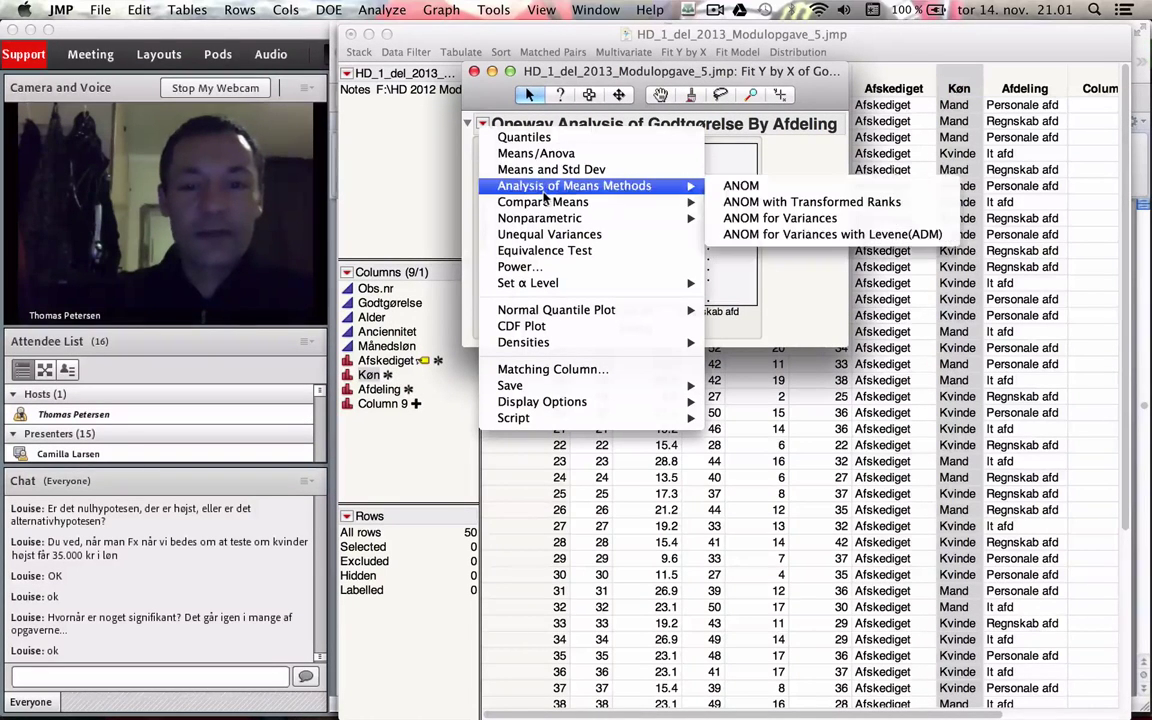
left_click(548, 156)
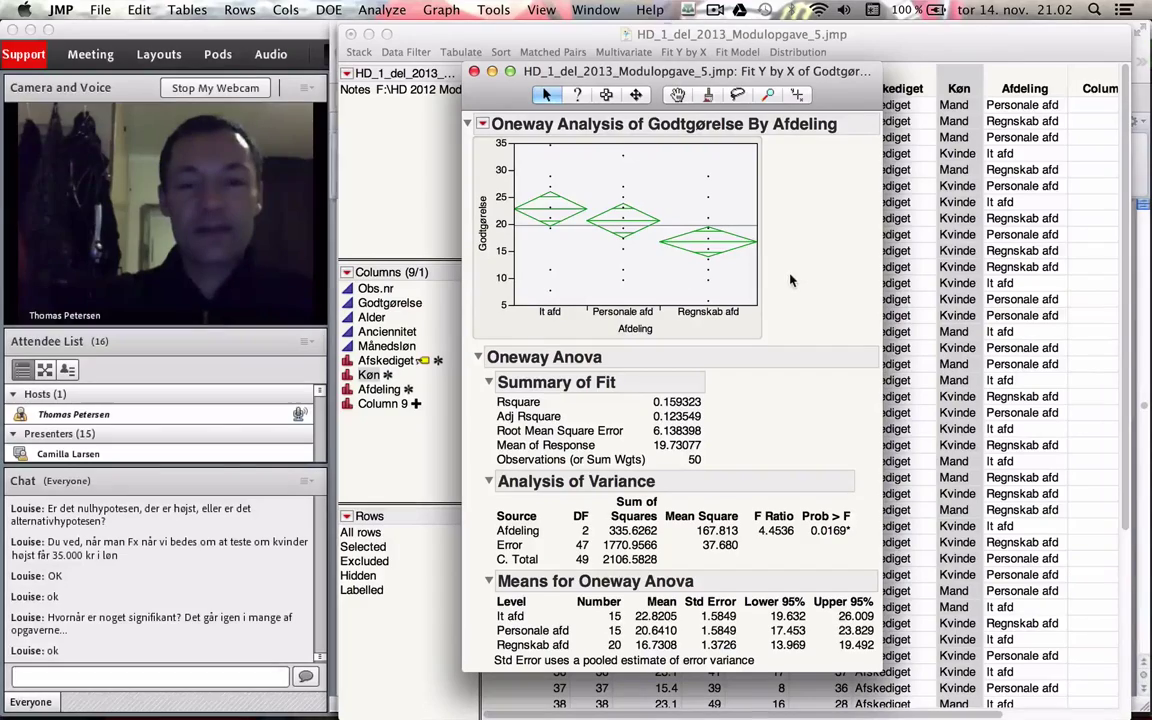
left_click(474, 71)
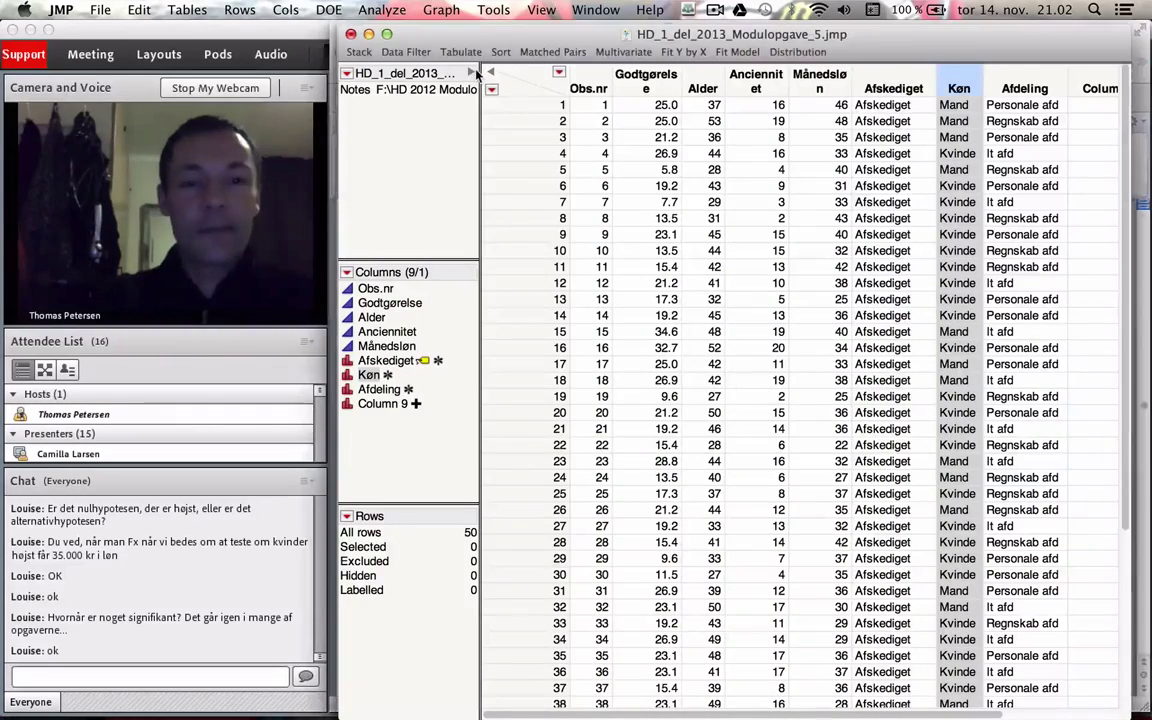
Switch to Modulopgave5SVAR.docx in Word and read Spørgsmål 6 with the hypotheses, conclusion and Månedsløn By Afdeling output in SVAR 6
key("super+Tab")
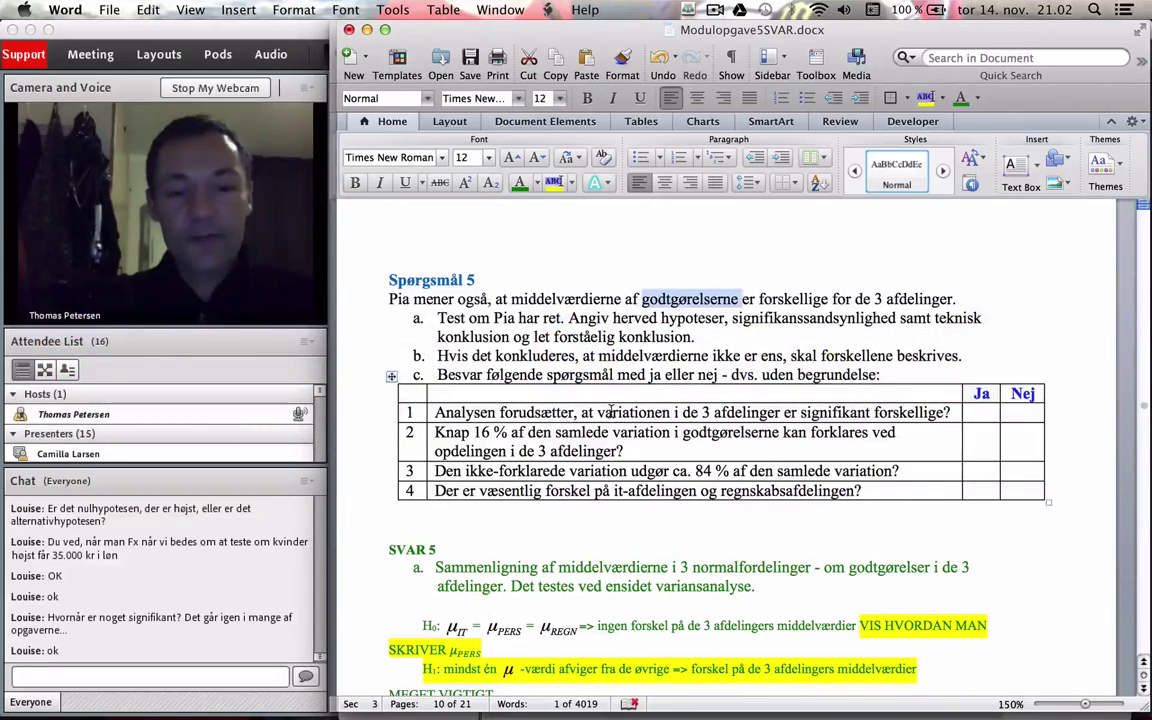
scroll(611, 411, "down", 15)
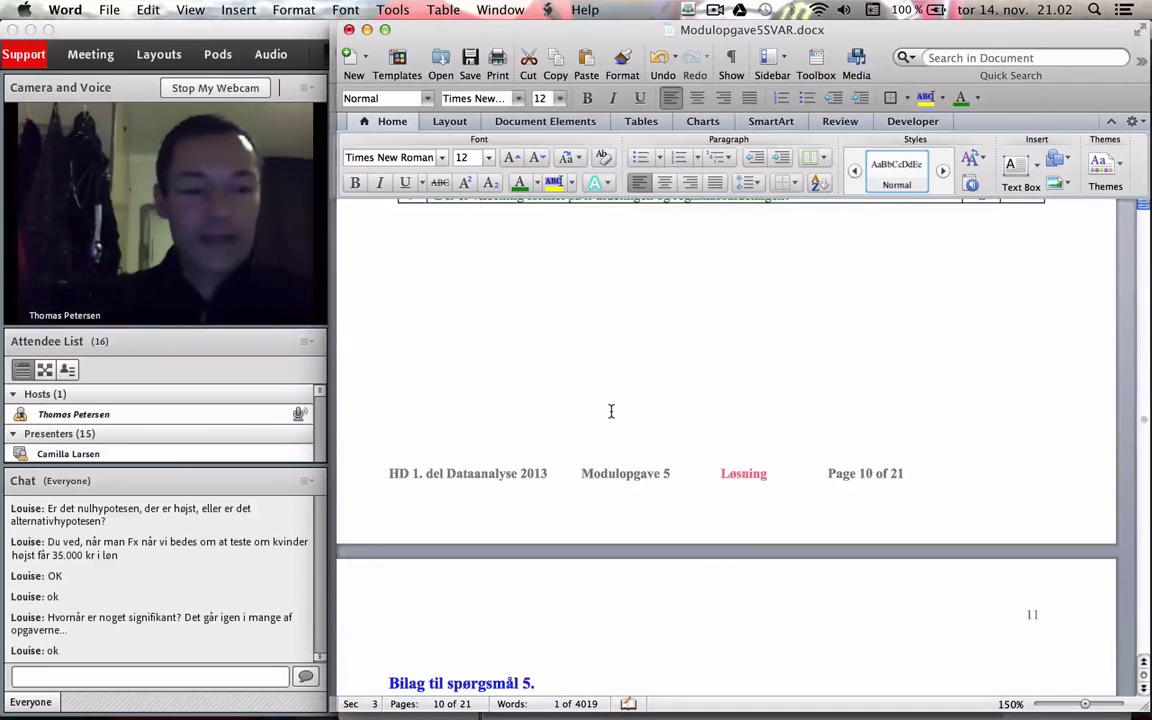
scroll(611, 411, "down", 10)
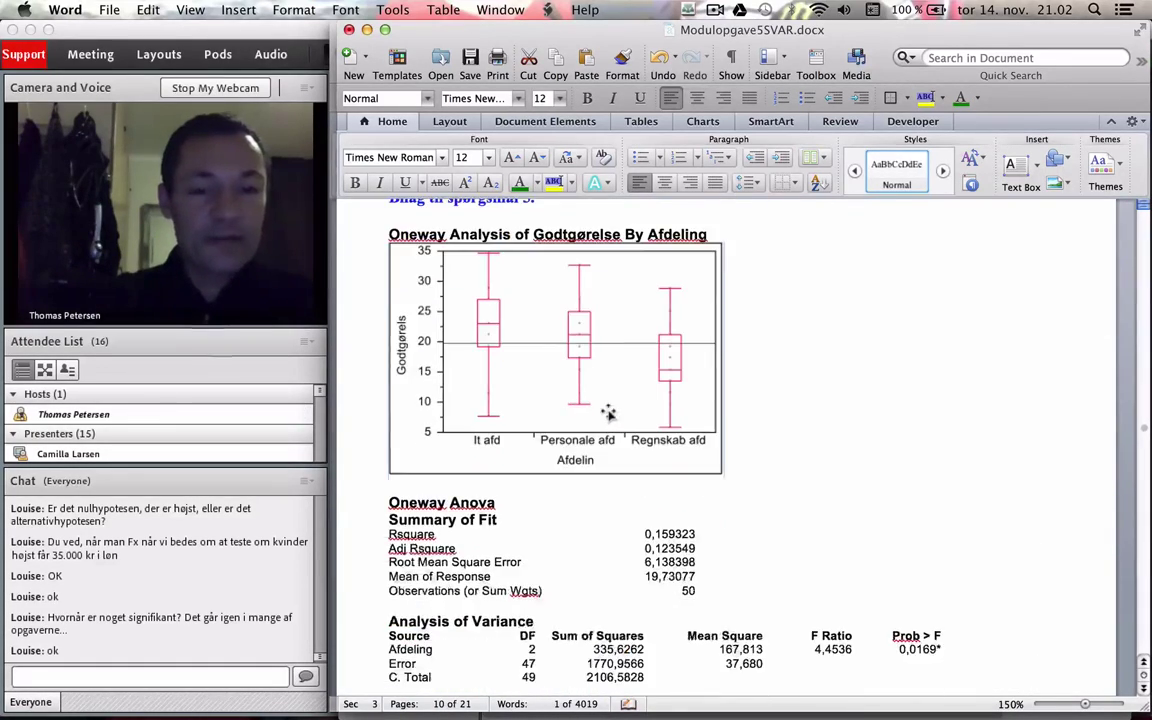
scroll(609, 413, "down", 12)
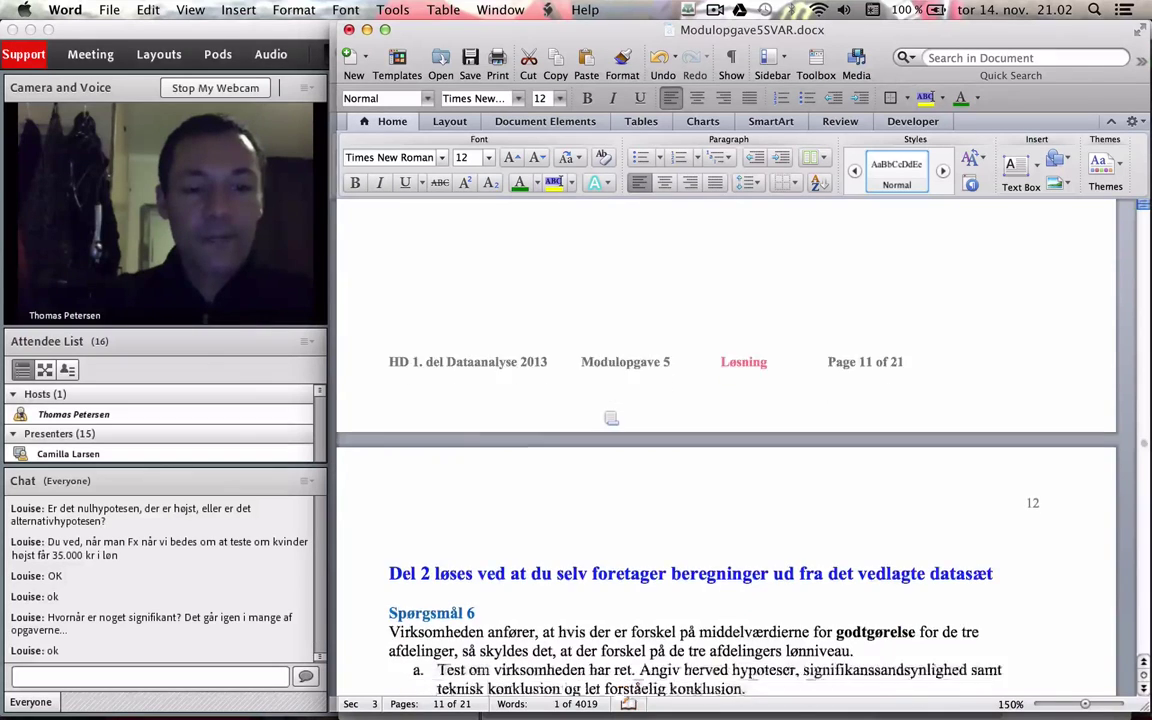
scroll(611, 418, "down", 8)
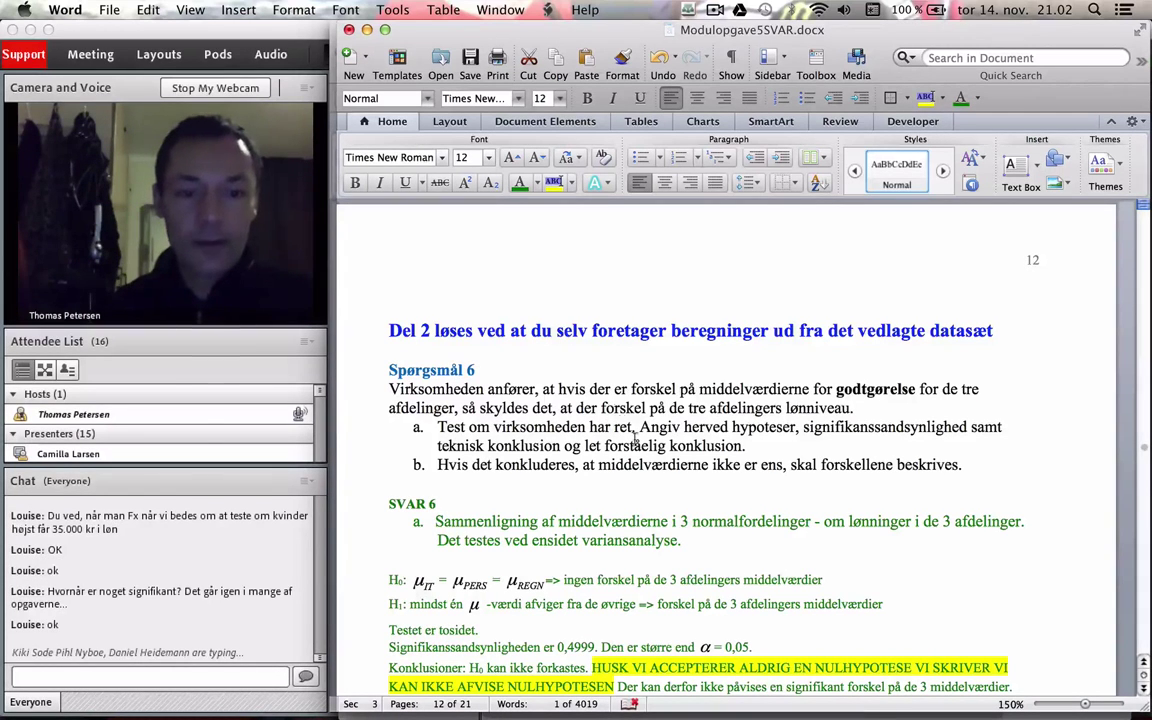
scroll(640, 420, "down", 5)
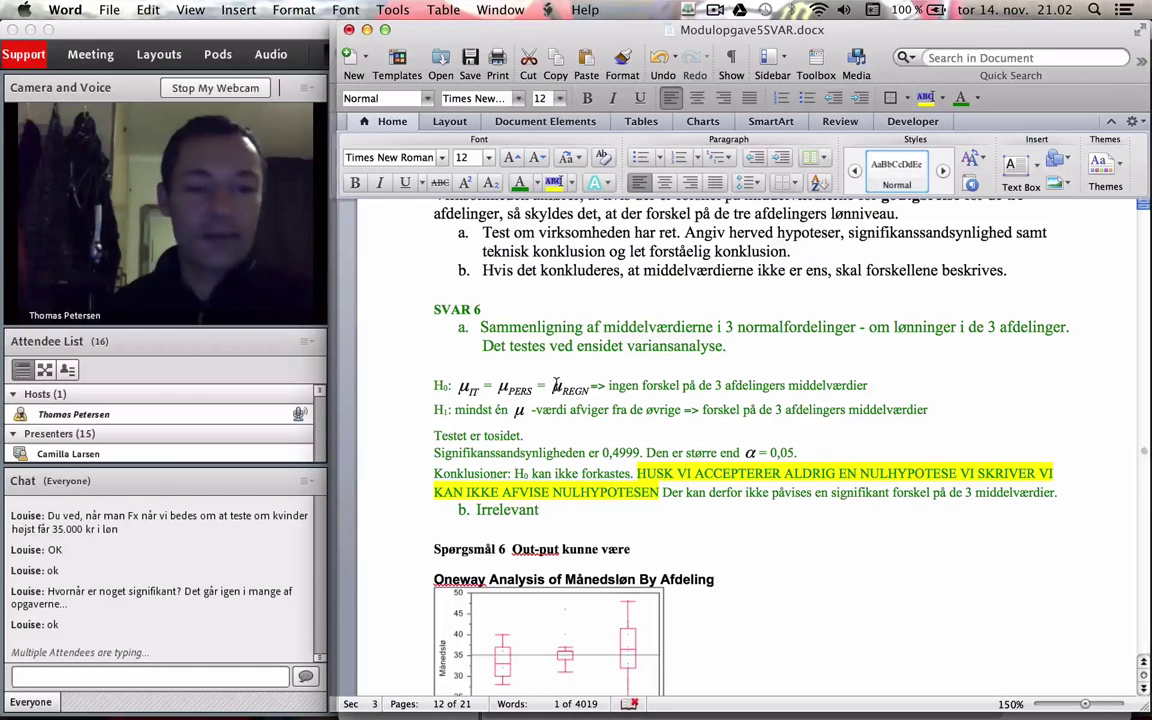
scroll(555, 385, "down", 1)
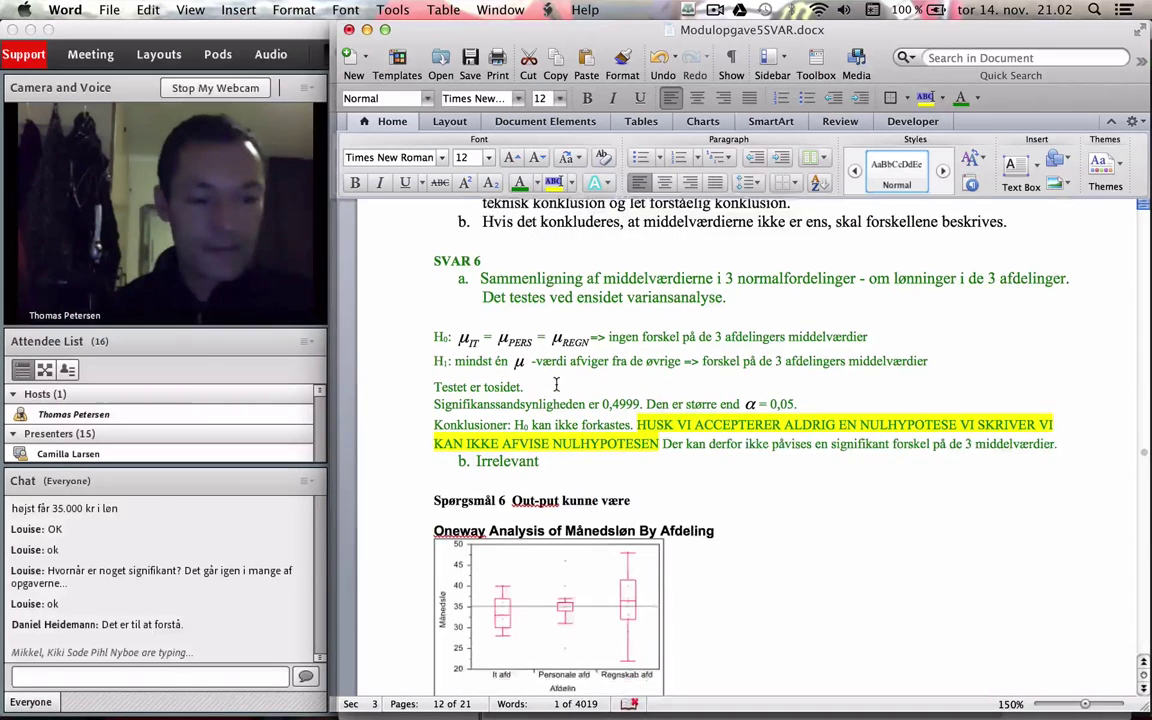
scroll(556, 385, "down", 1)
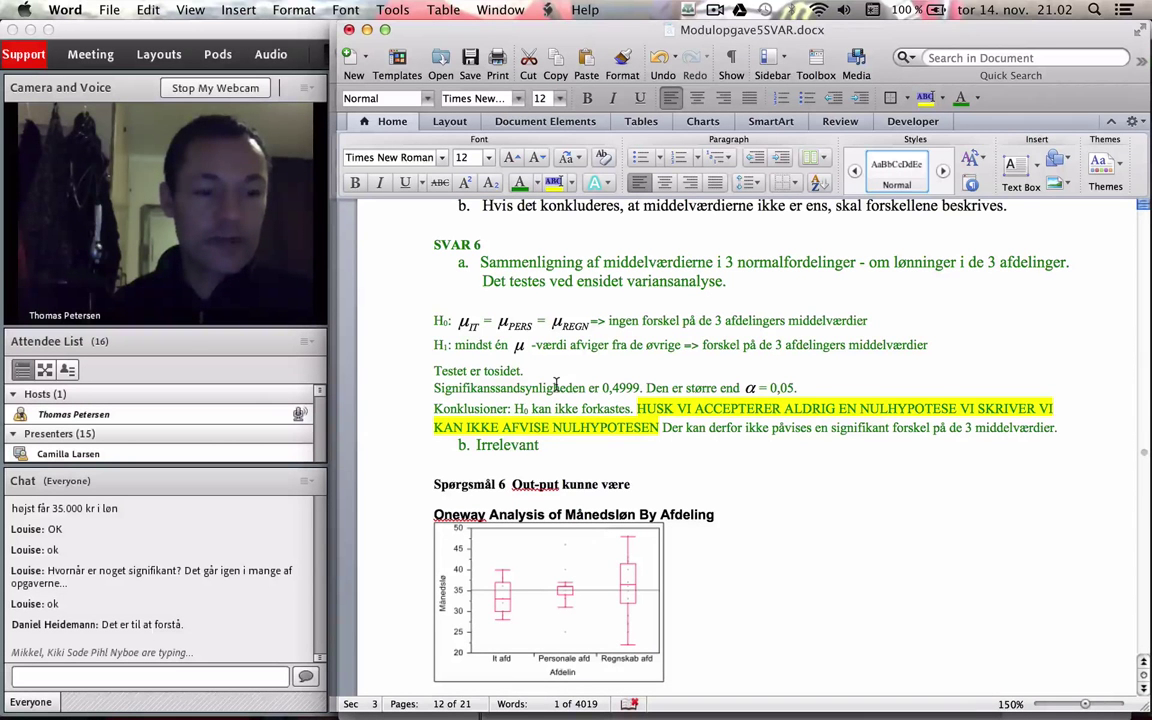
scroll(556, 385, "down", 5)
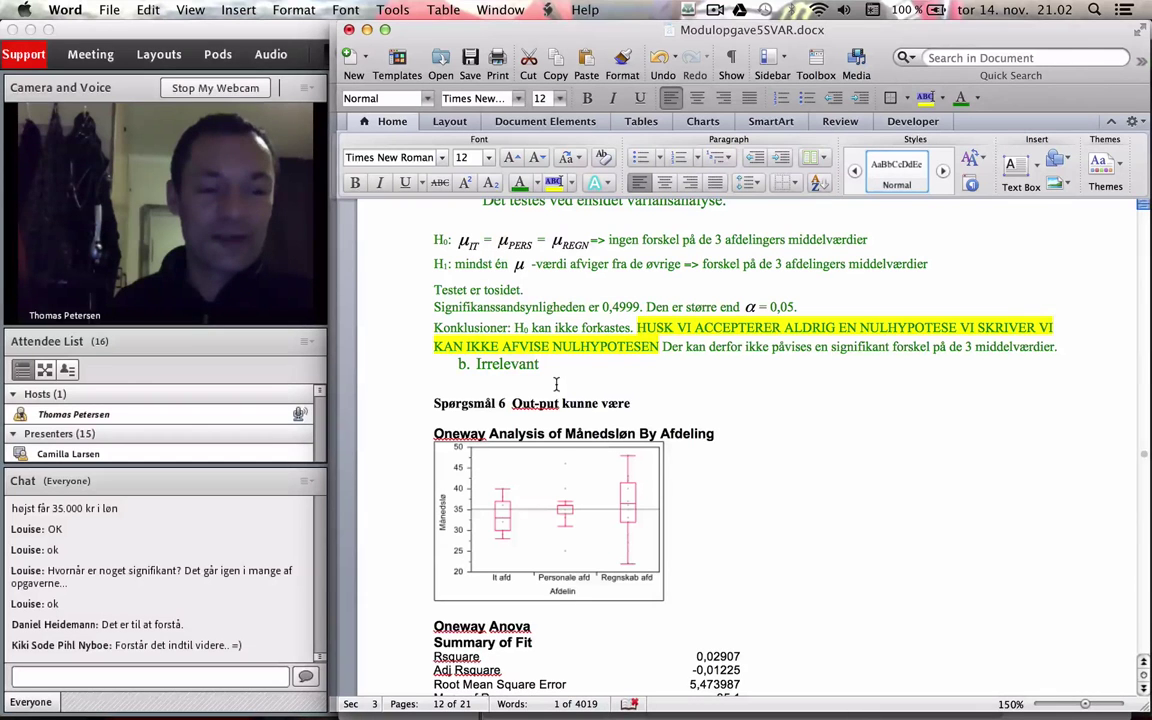
scroll(556, 384, "down", 5)
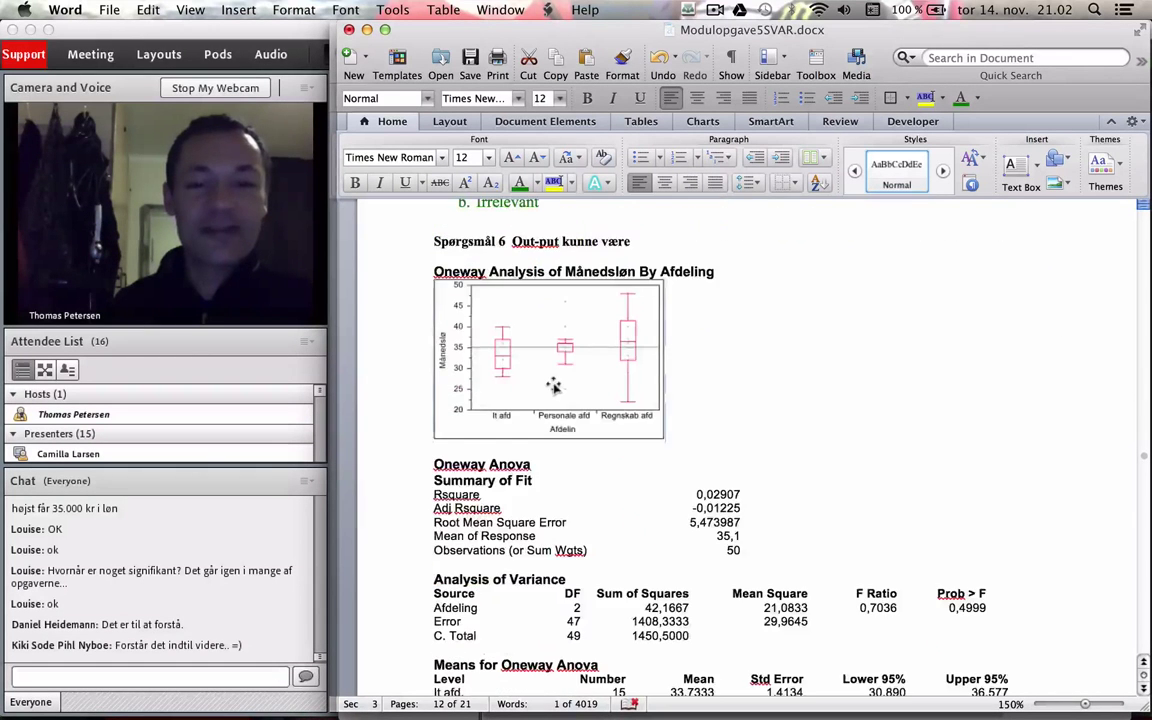
scroll(556, 384, "up", 4)
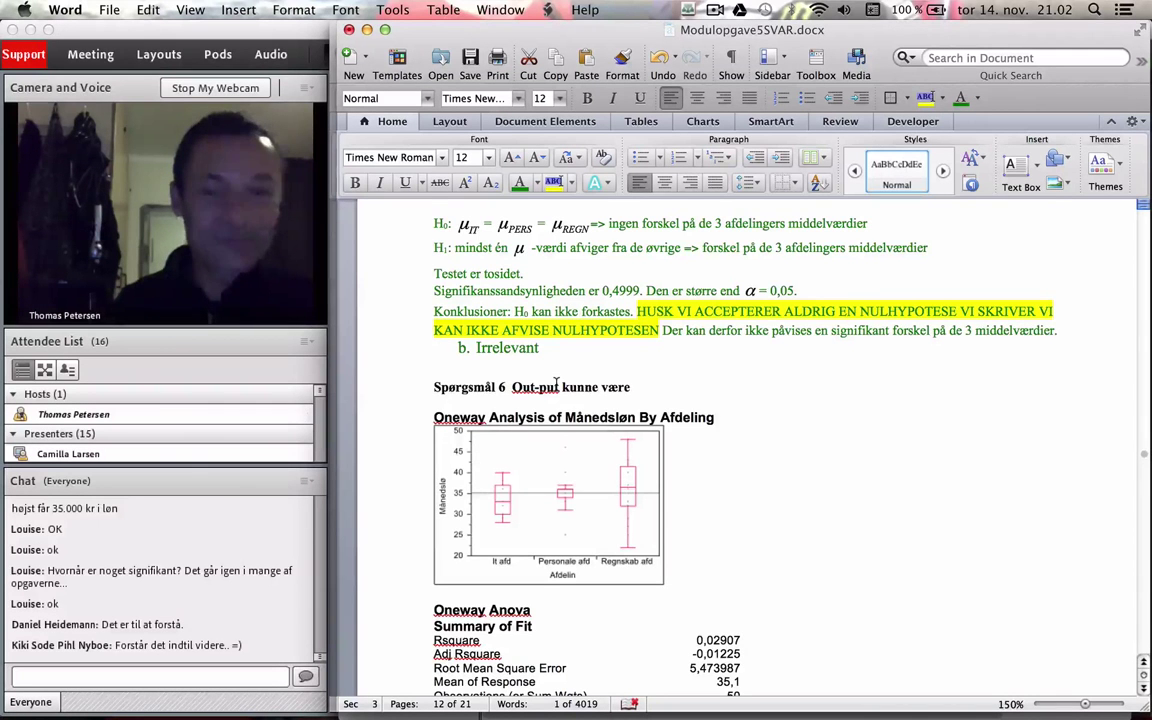
scroll(556, 384, "up", 4)
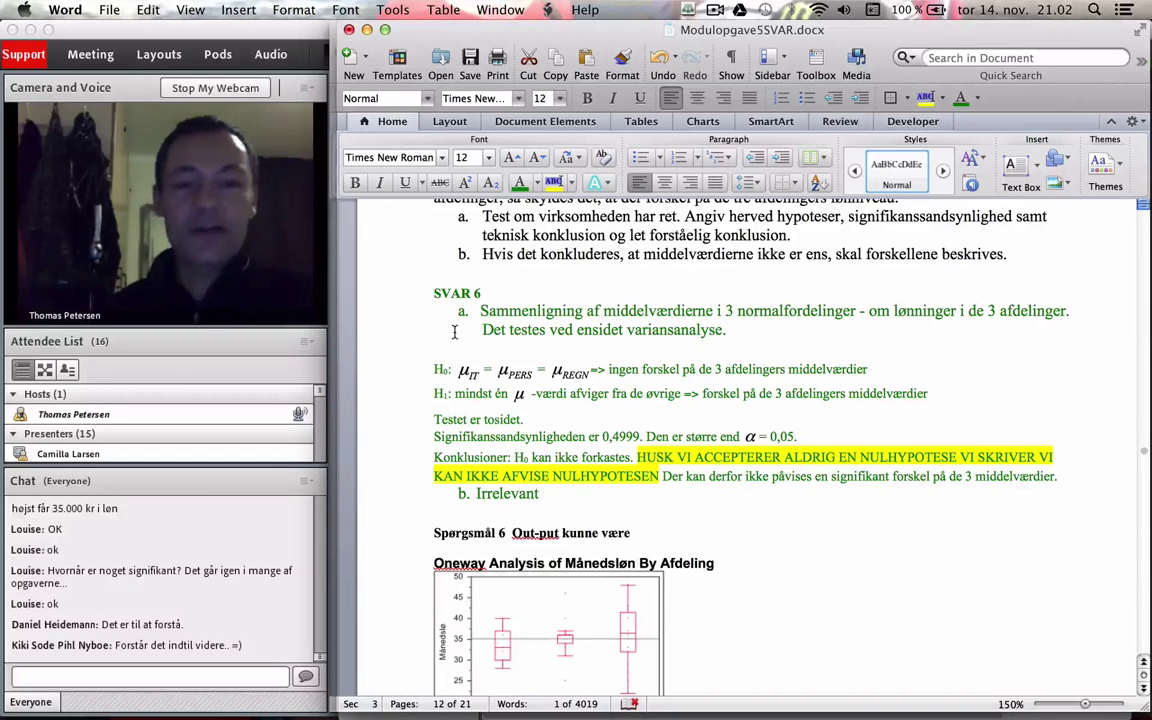
Read Spørgsmål 7 and review the correlation table, scatterplot matrix and explanation of the signs in SVAR 7
scroll(454, 332, "down", 15)
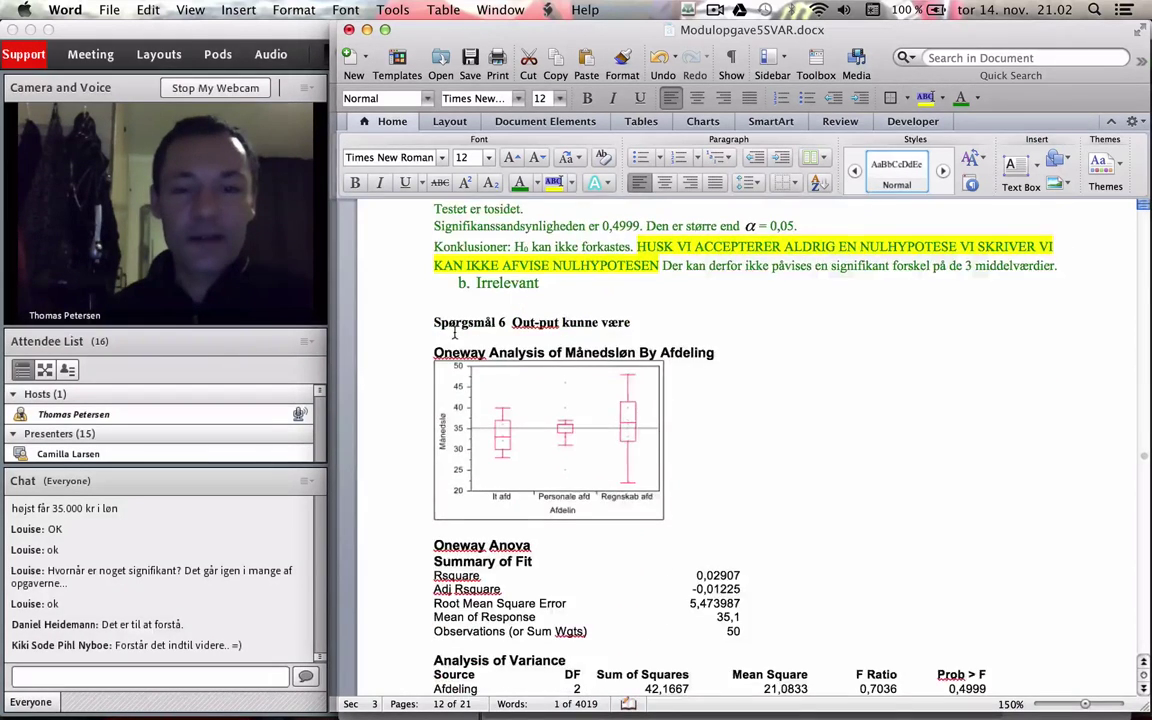
scroll(454, 332, "down", 15)
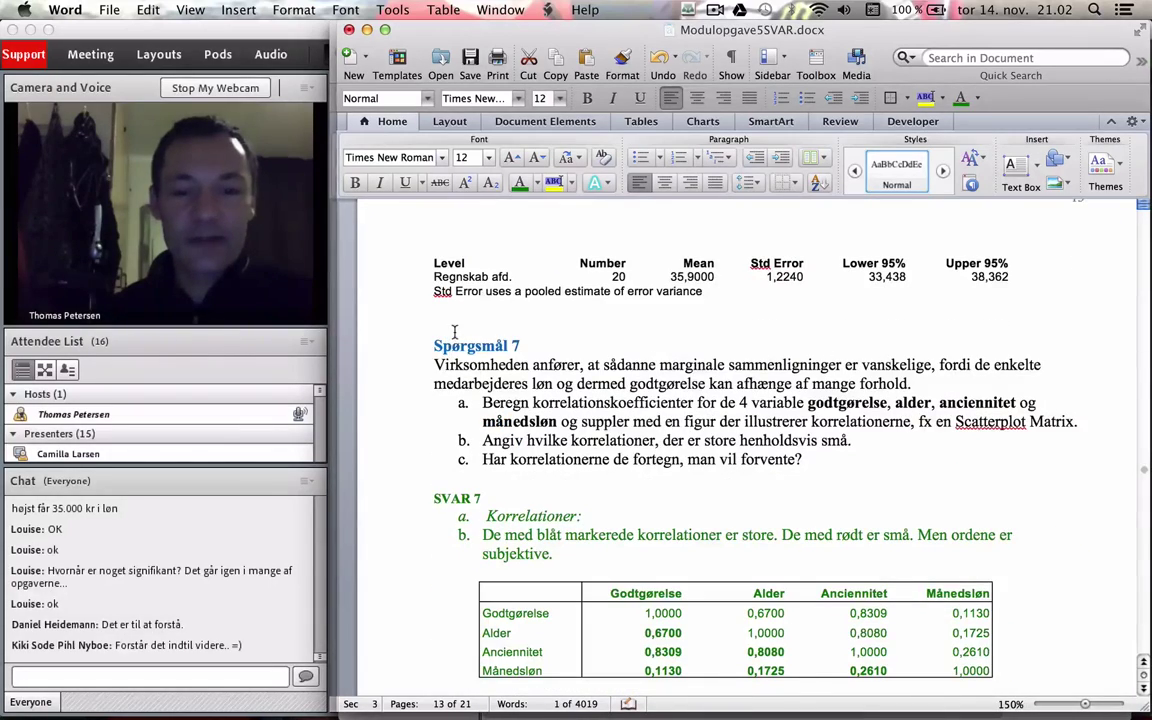
scroll(454, 332, "down", 3)
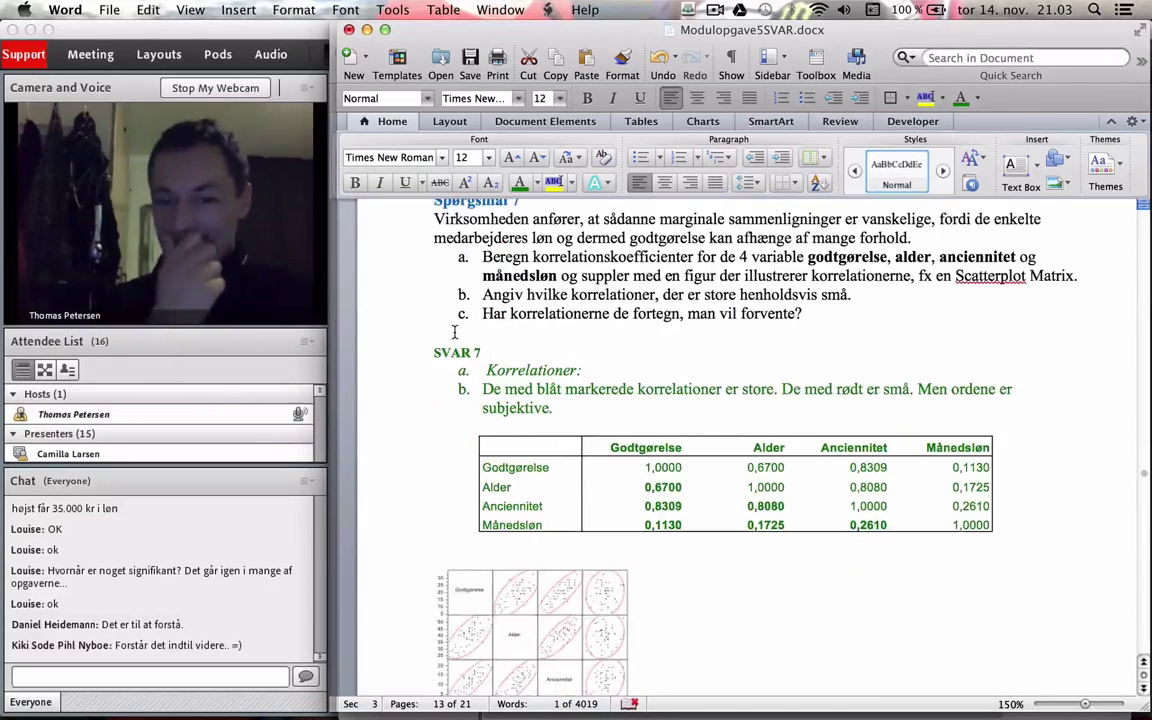
scroll(454, 332, "up", 2)
scroll(454, 332, "down", 1)
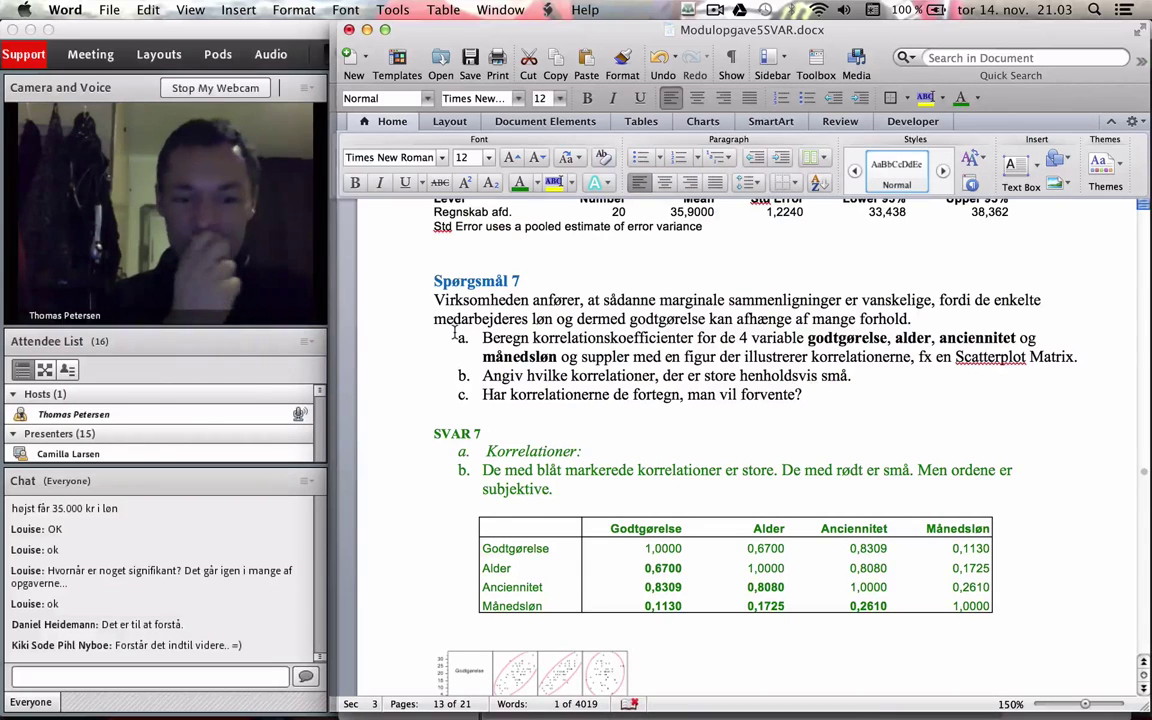
scroll(454, 332, "down", 15)
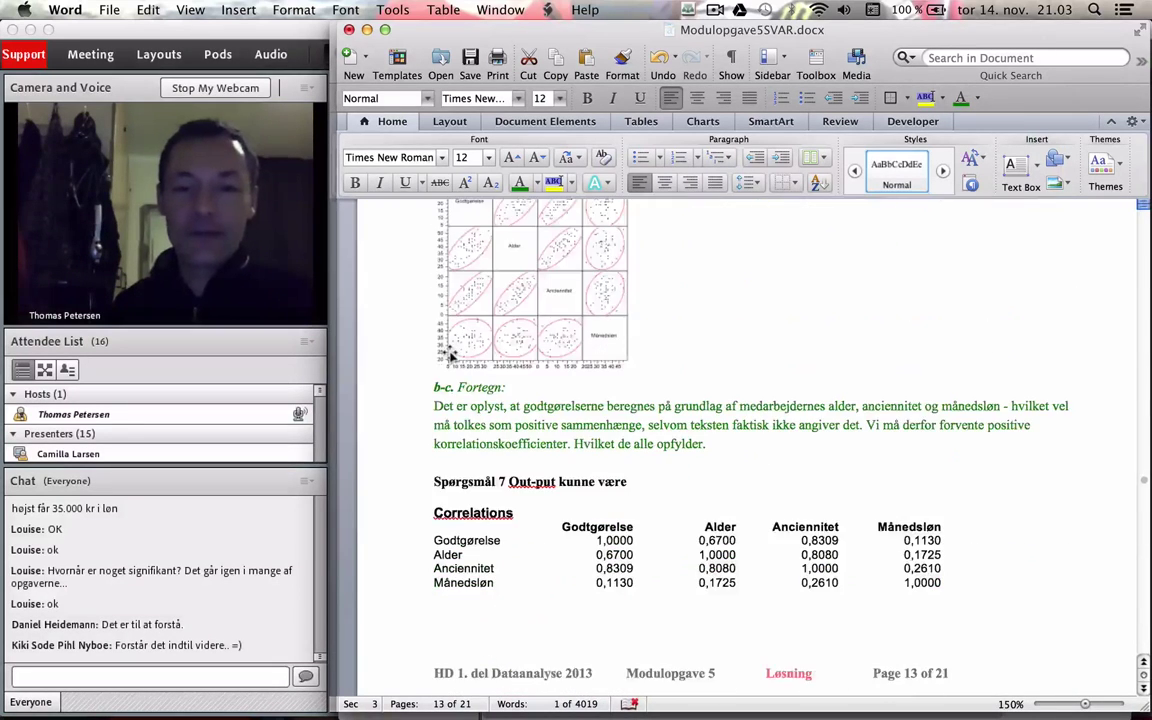
scroll(451, 352, "down", 6)
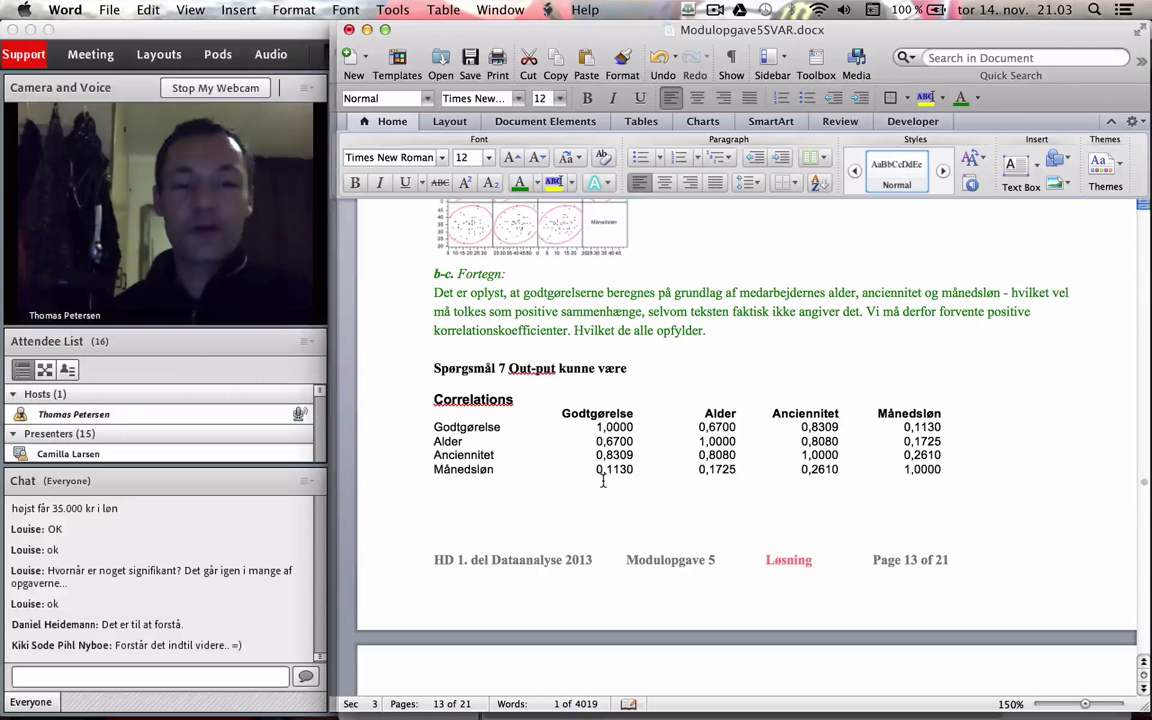
Read Spørgsmål 8 and view the Månedsløn against Anciennitet plot in SVAR 8
scroll(603, 481, "down", 8)
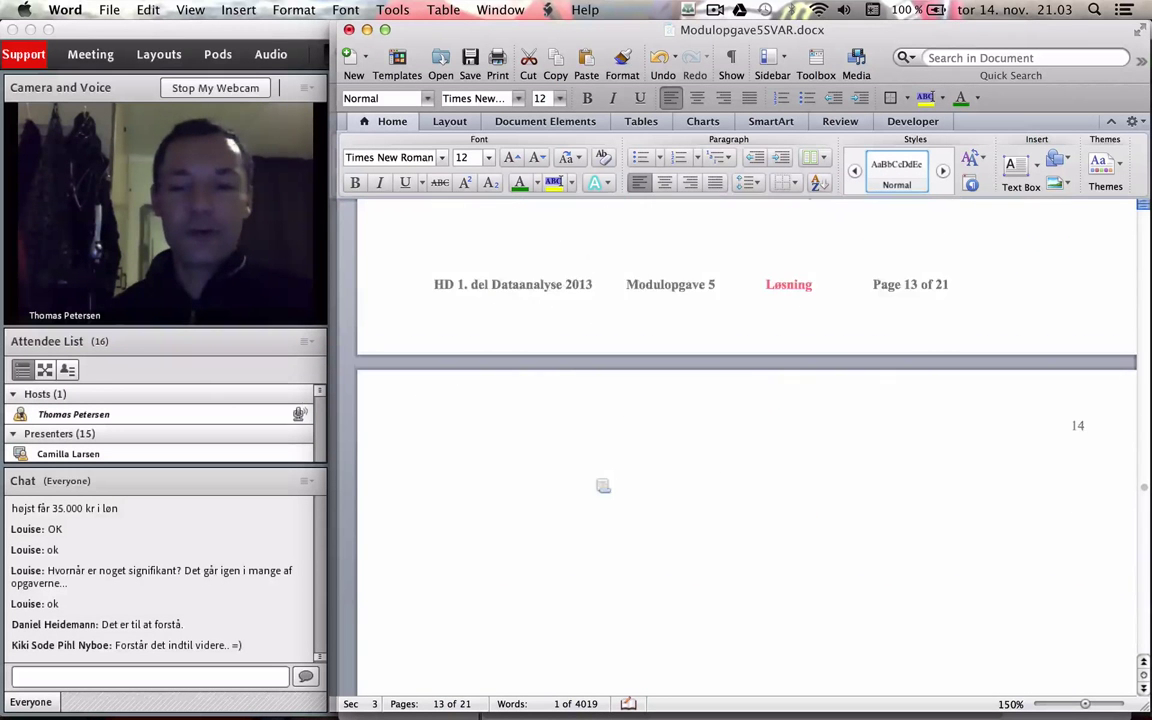
scroll(603, 479, "down", 20)
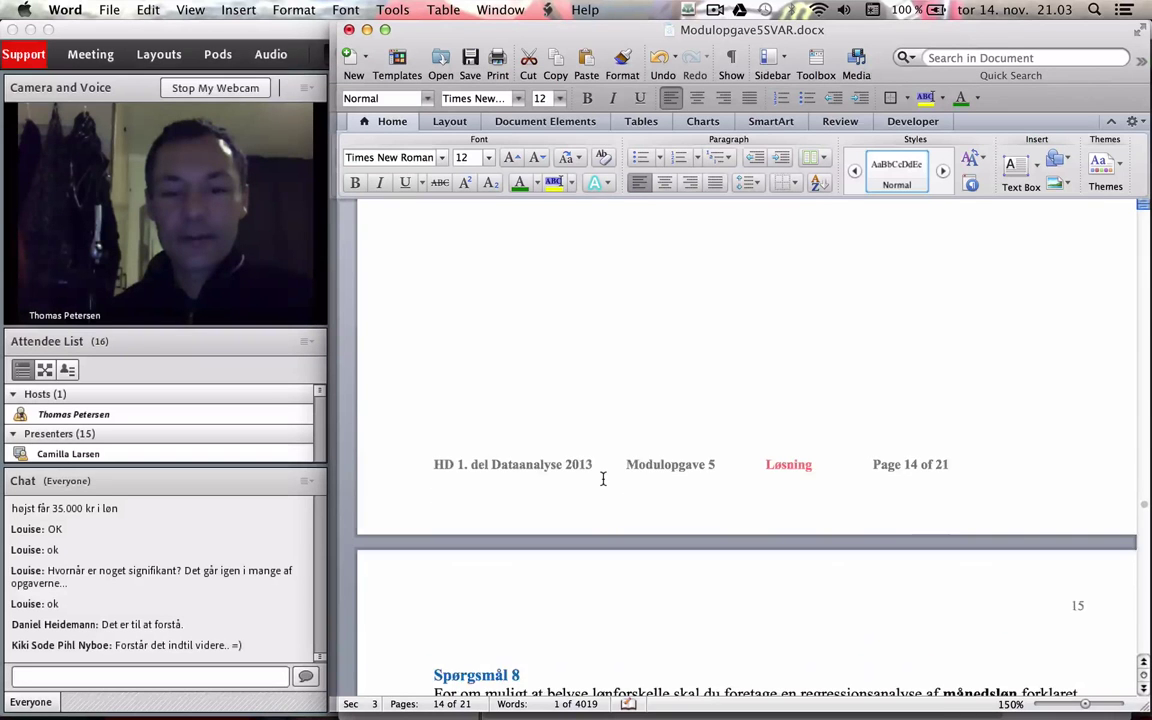
scroll(603, 484, "down", 10)
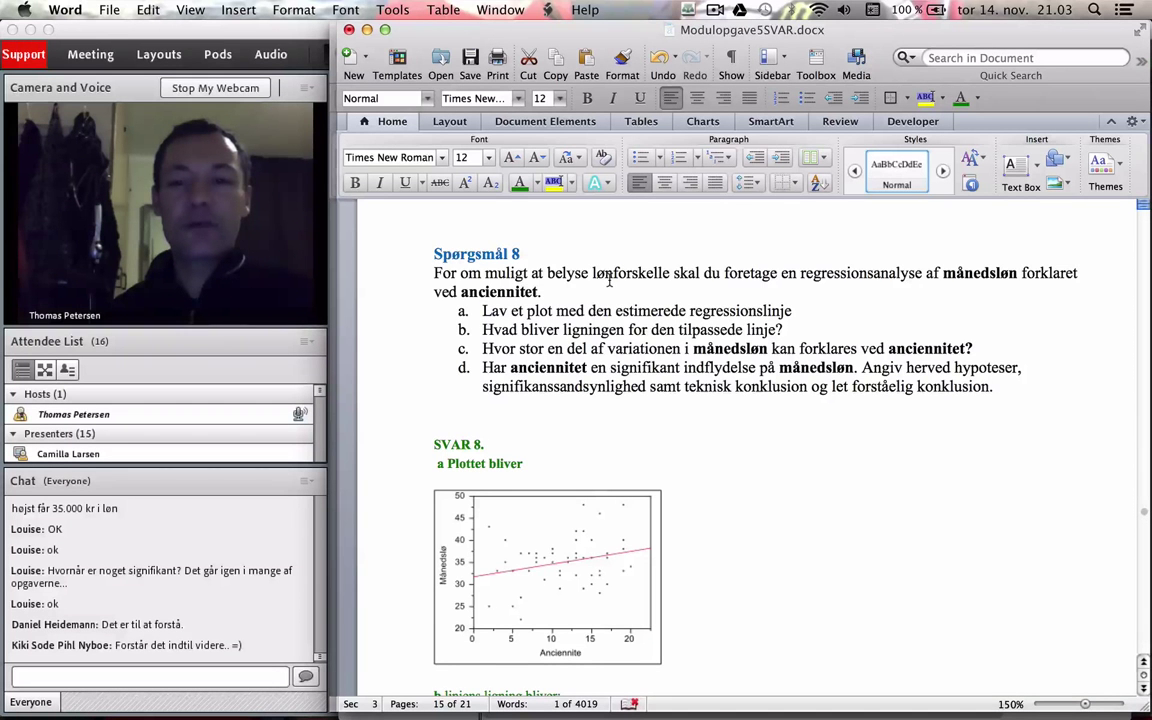
scroll(609, 280, "down", 3)
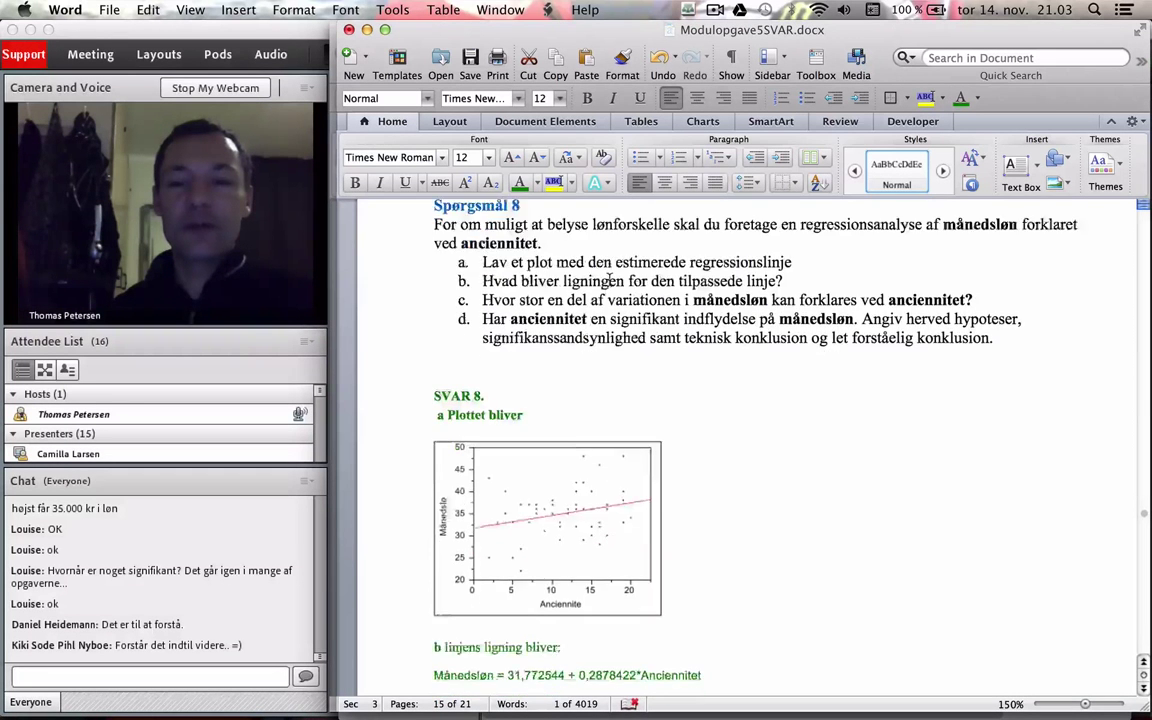
scroll(609, 280, "up", 2)
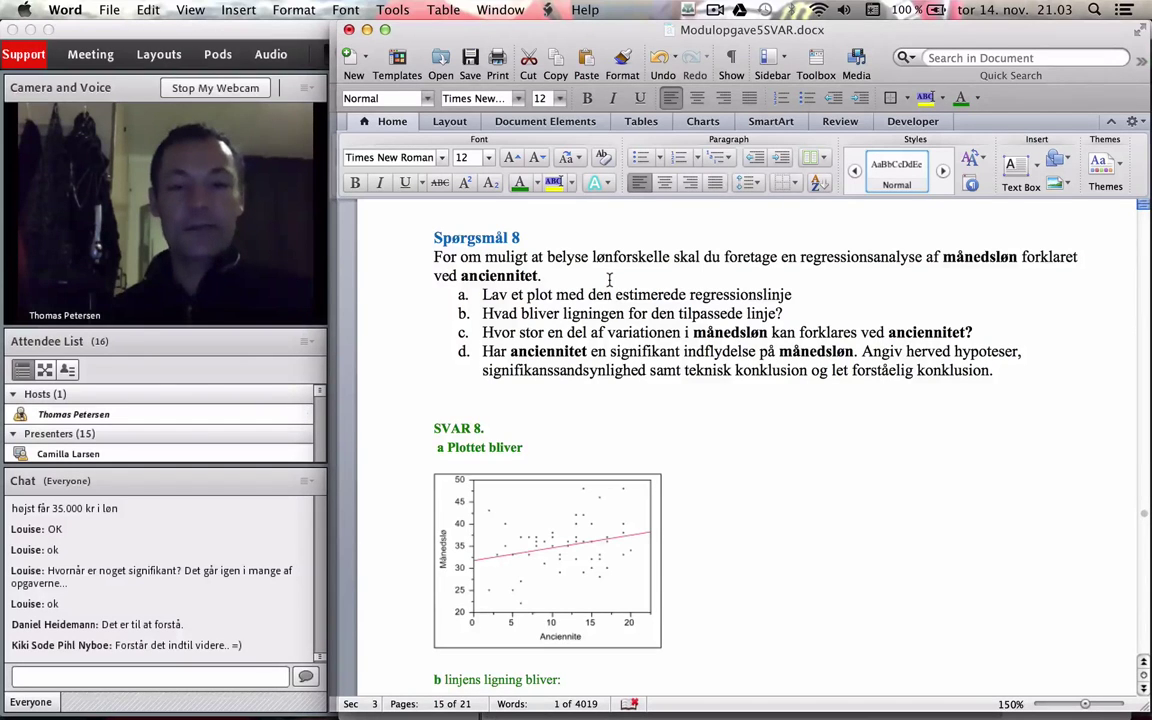
Switch to JMP and run Fit Model with Månedsløn as the response and Anciennitet as the model effect
key("super+Tab")
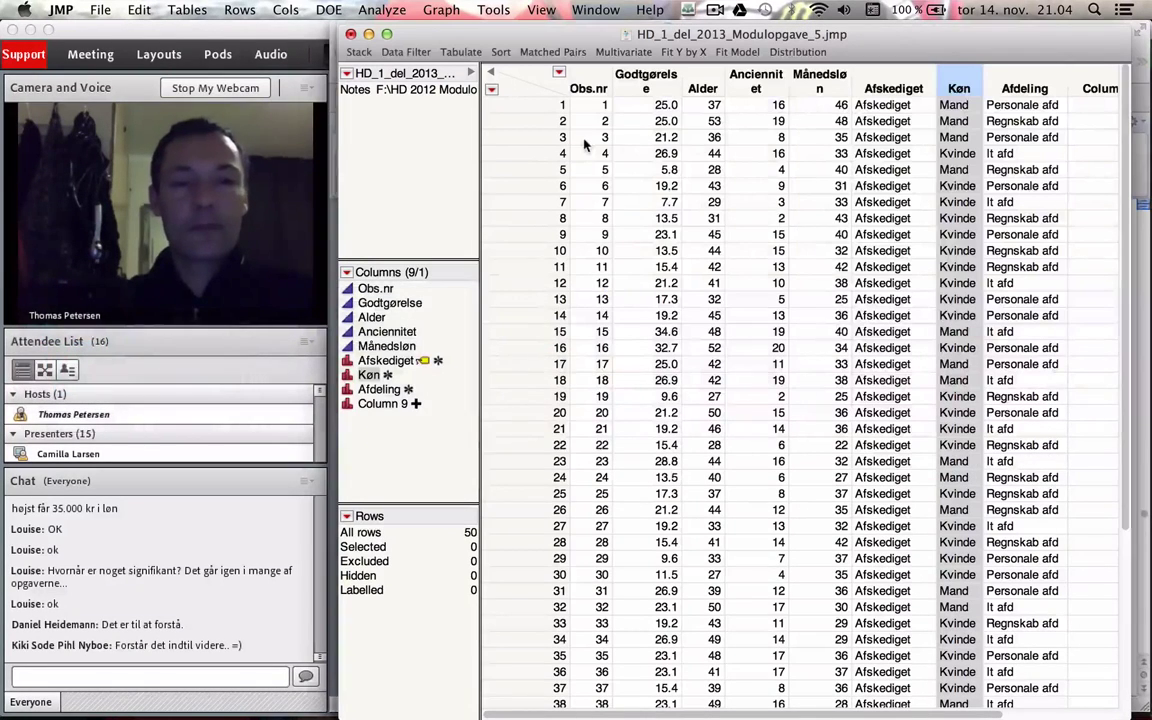
left_click(735, 52)
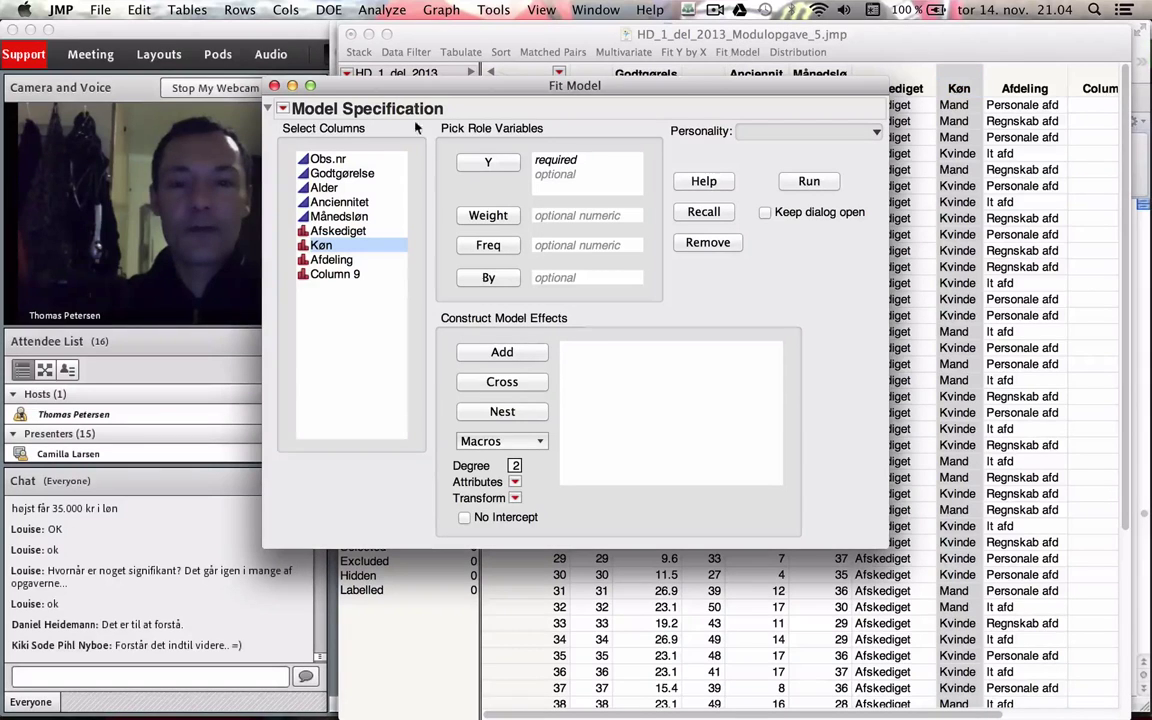
left_click_drag(478, 96, 619, 77)
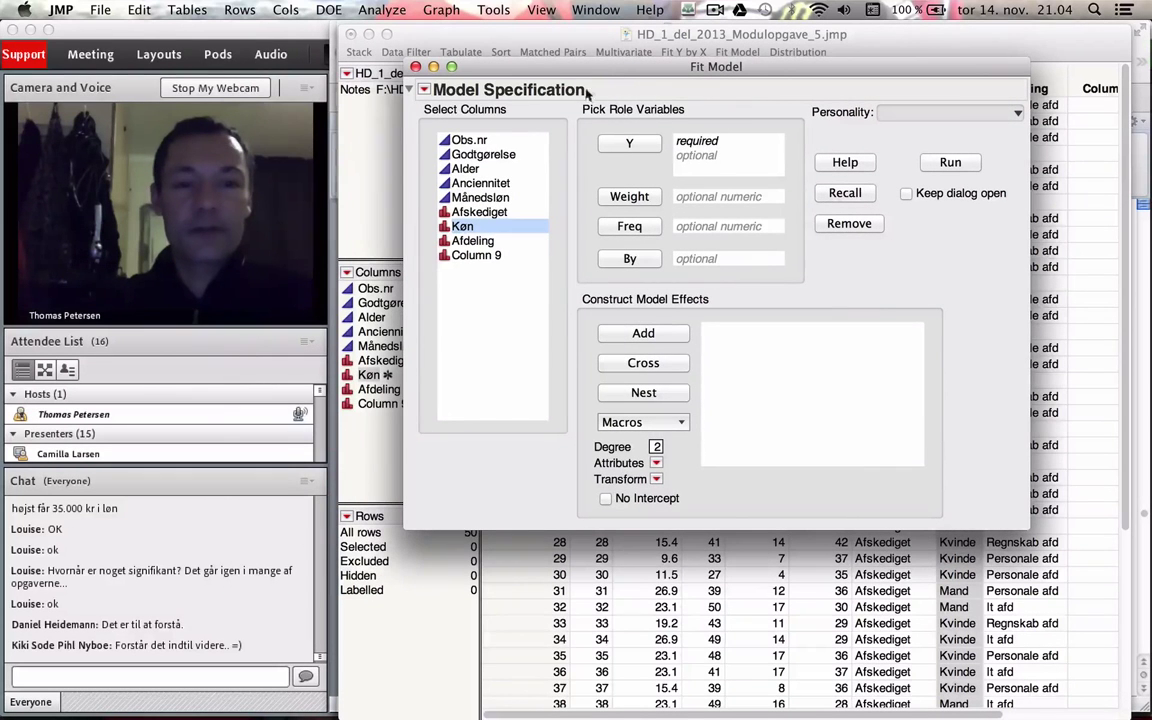
left_click(456, 195)
left_click_drag(695, 176, 695, 170)
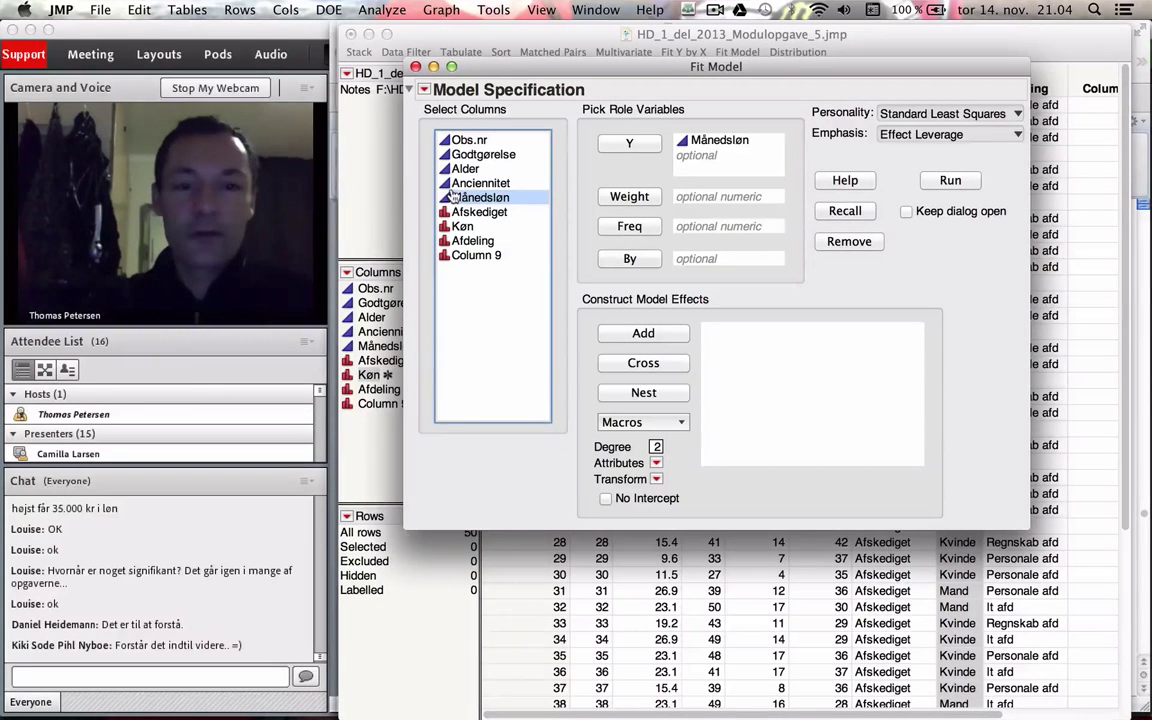
left_click_drag(472, 183, 815, 380)
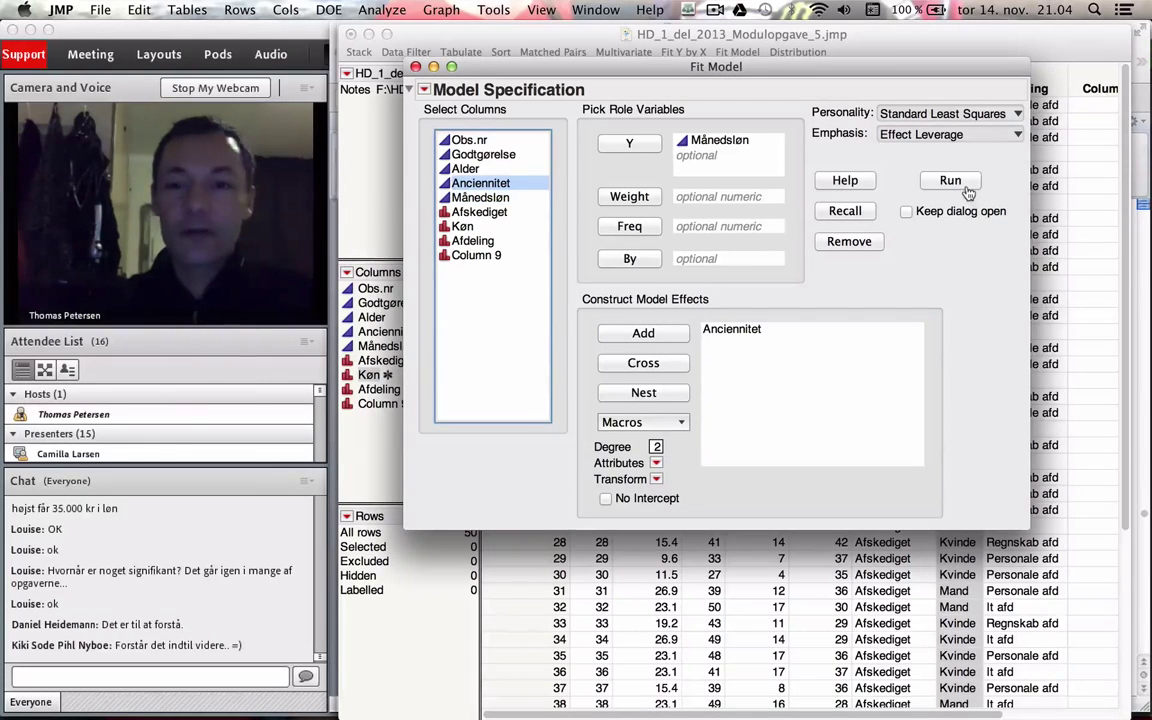
left_click(950, 180)
Examine the Summary of Fit, Analysis of Variance and Parameter Estimates in the Response Månedsløn report, and close the report
left_click_drag(436, 30, 846, 30)
scroll(827, 481, "down", 3)
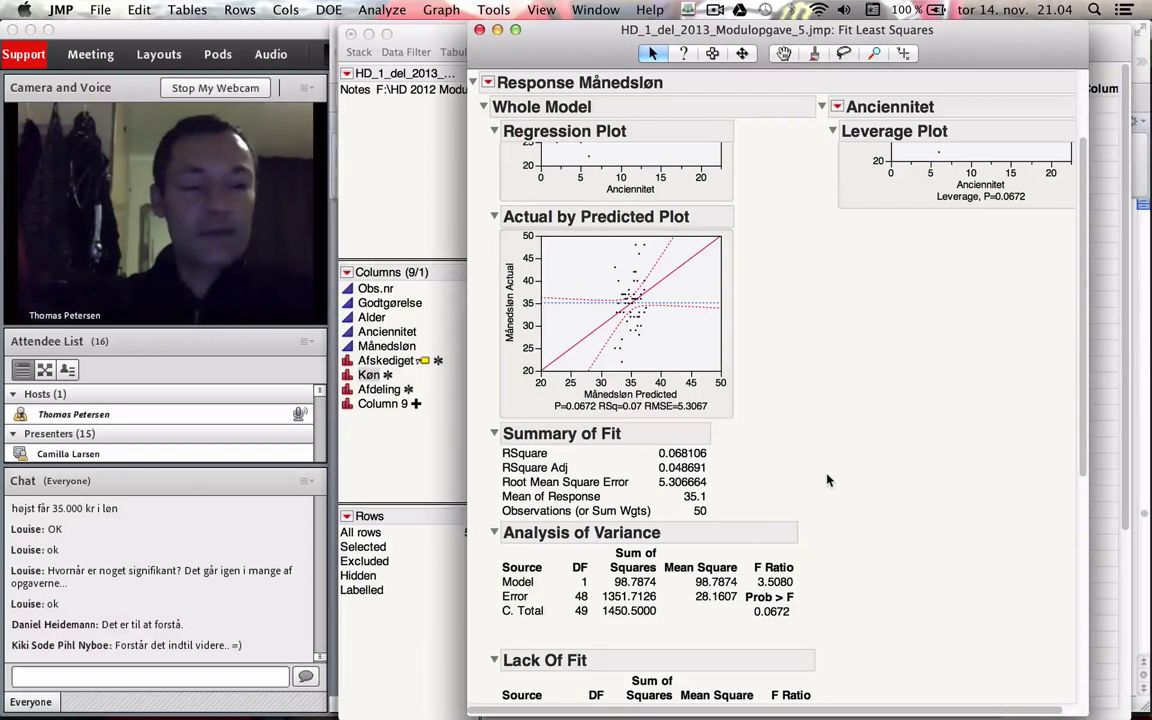
scroll(827, 481, "down", 1)
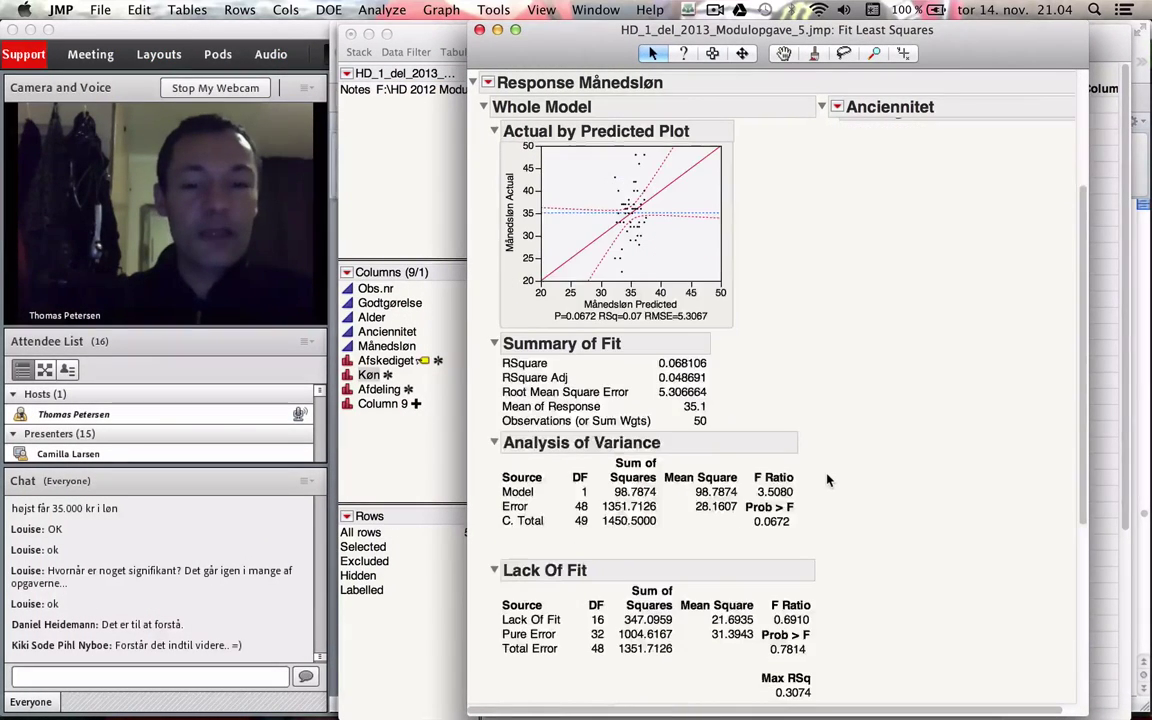
scroll(827, 481, "down", 4)
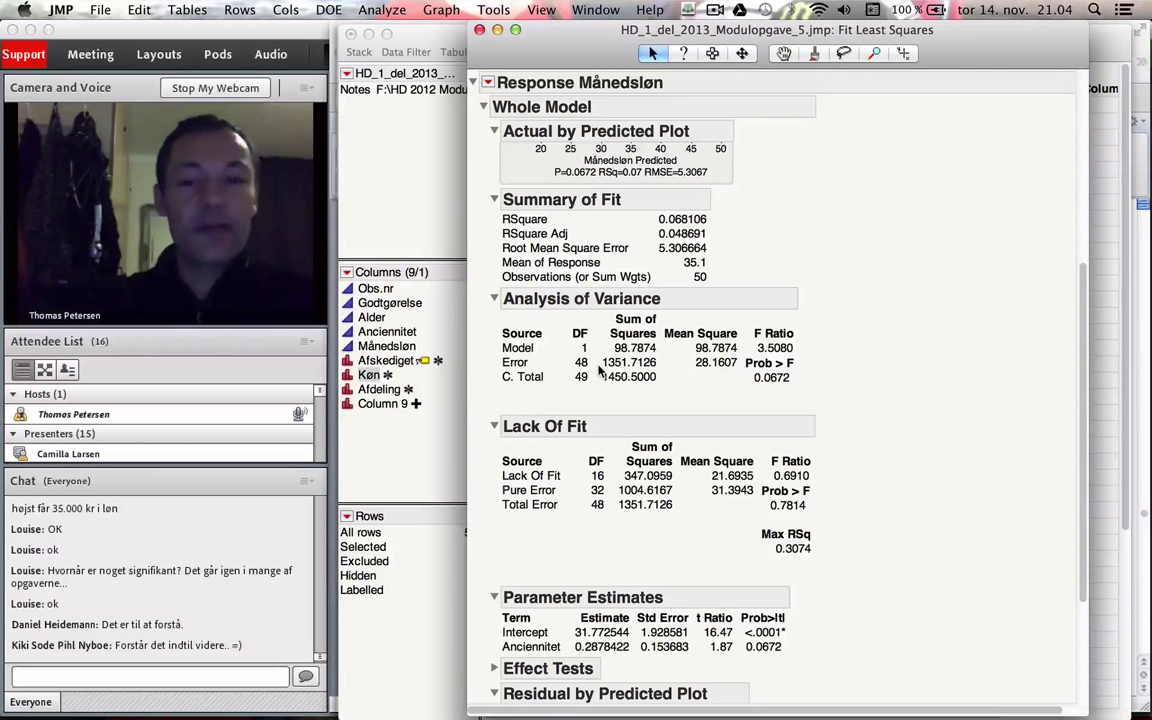
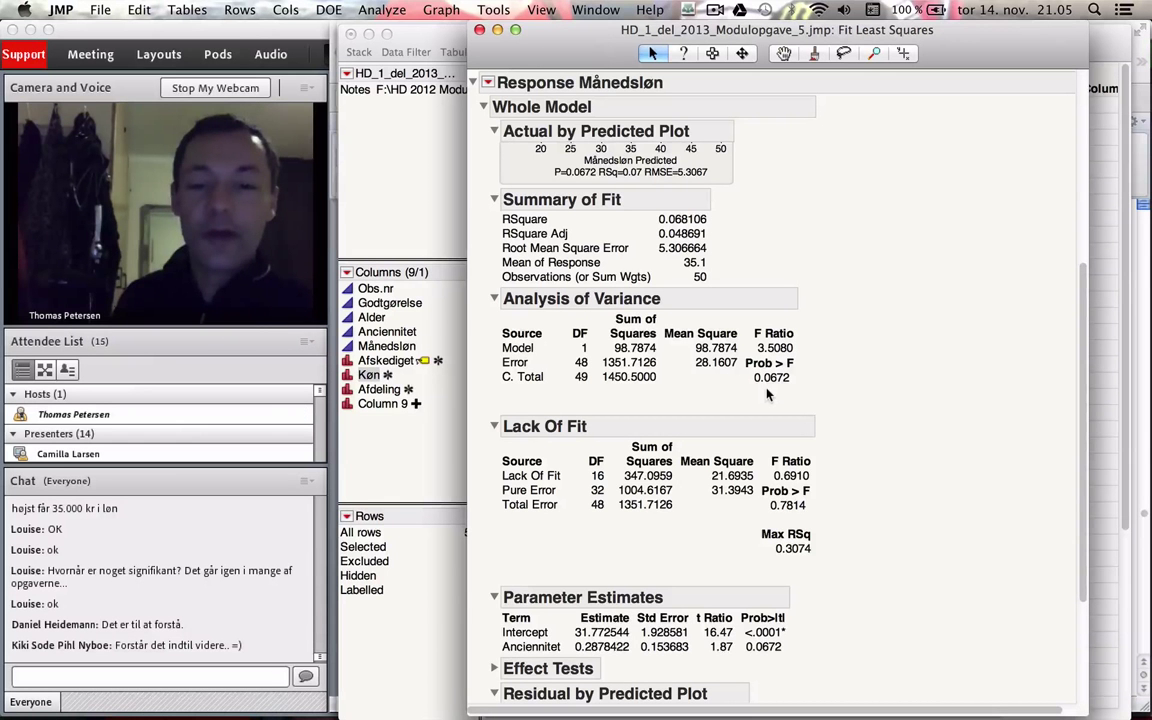
scroll(767, 394, "down", 2)
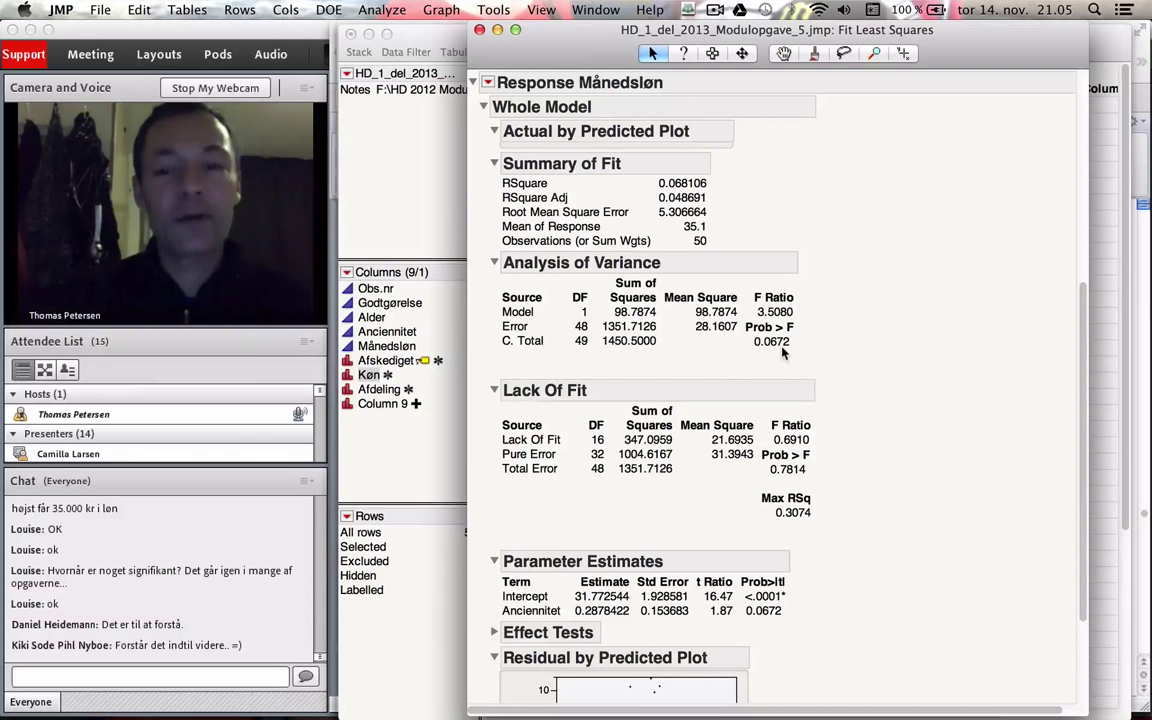
mouse_move(784, 352)
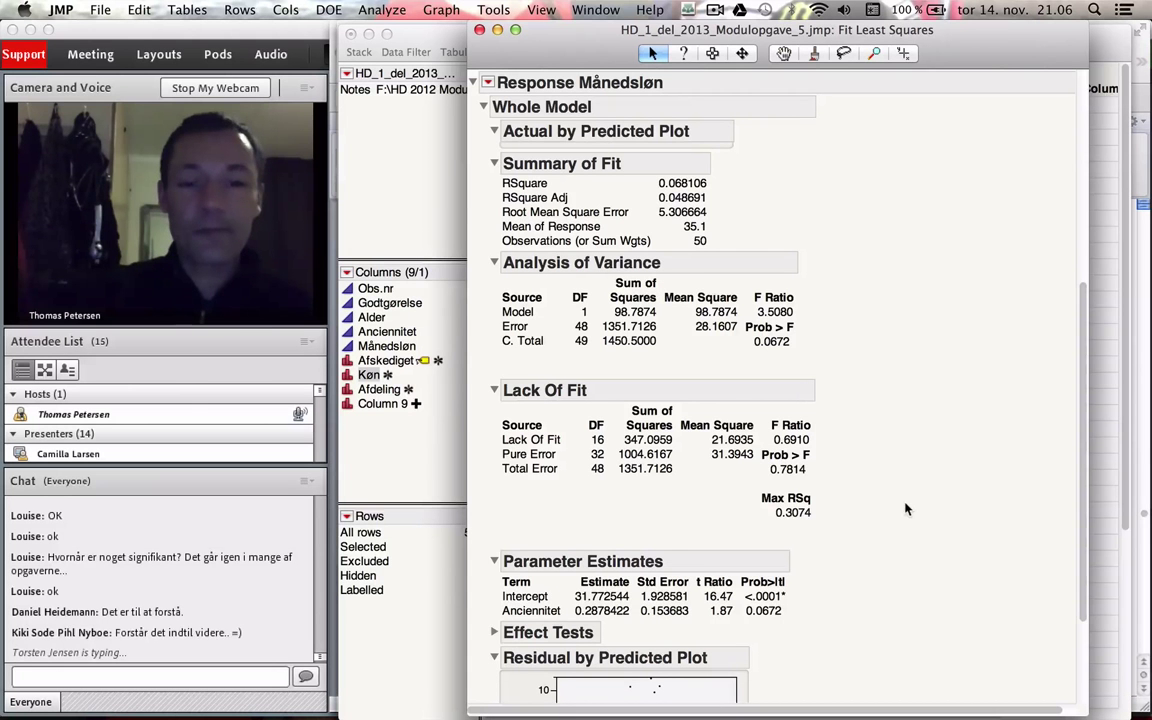
scroll(820, 470, "down", 3)
scroll(820, 477, "down", 2)
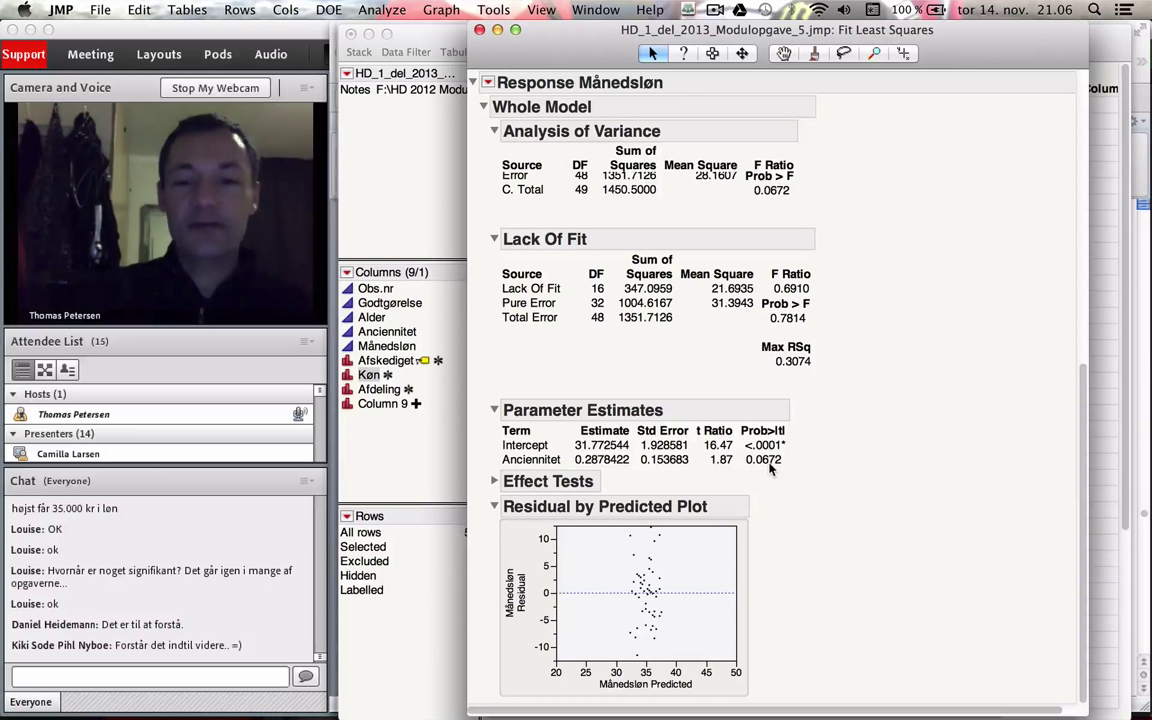
left_click(480, 30)
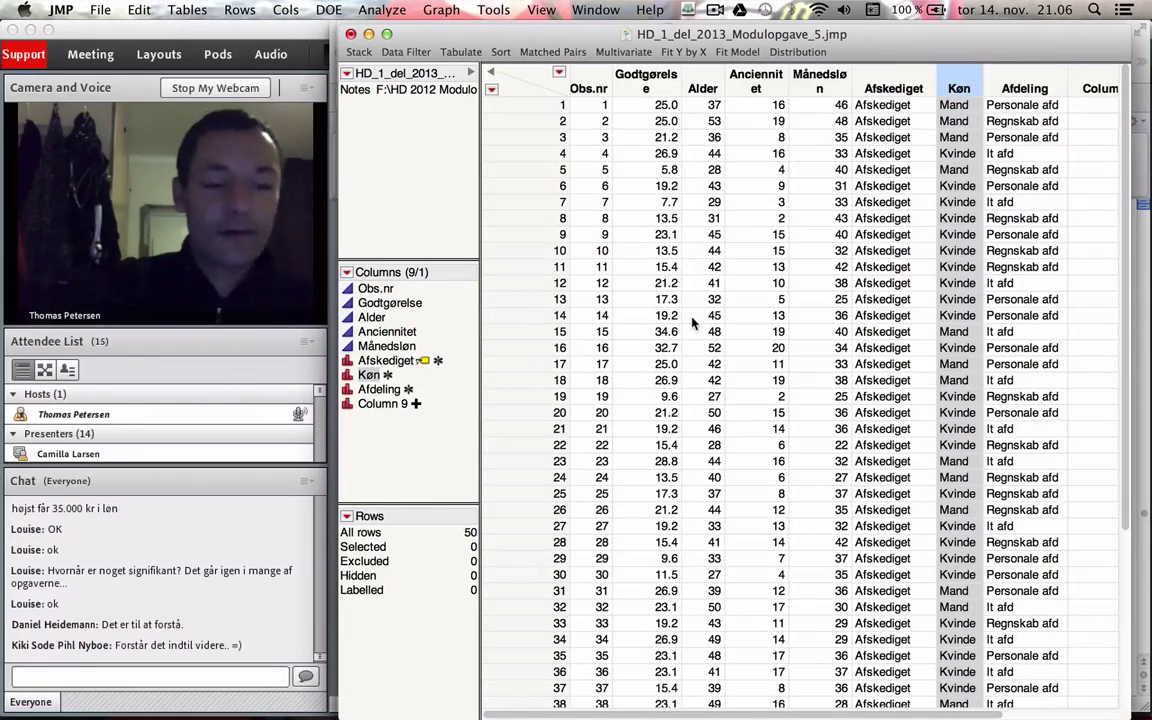
Switch to Modulopgave5SVAR.docx in Word, review the rest of SVAR 8 and its output, and read Spørgsmål 9
key("super+Tab")
scroll(692, 323, "down", 10)
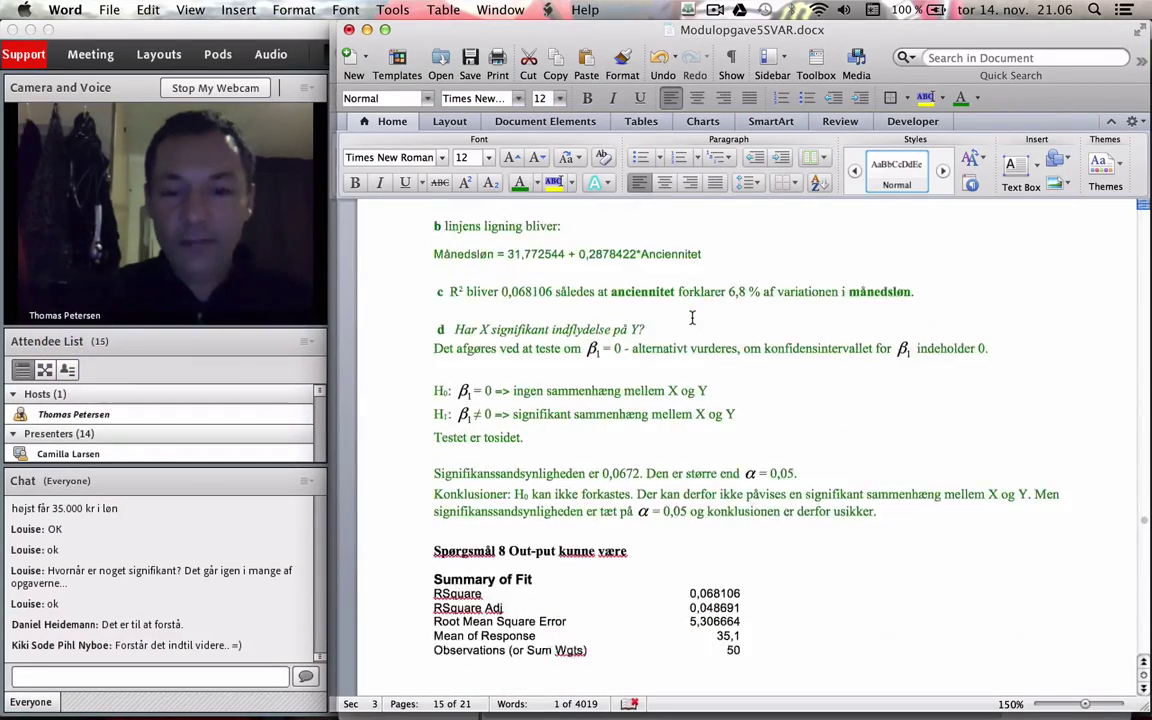
scroll(692, 318, "down", 10)
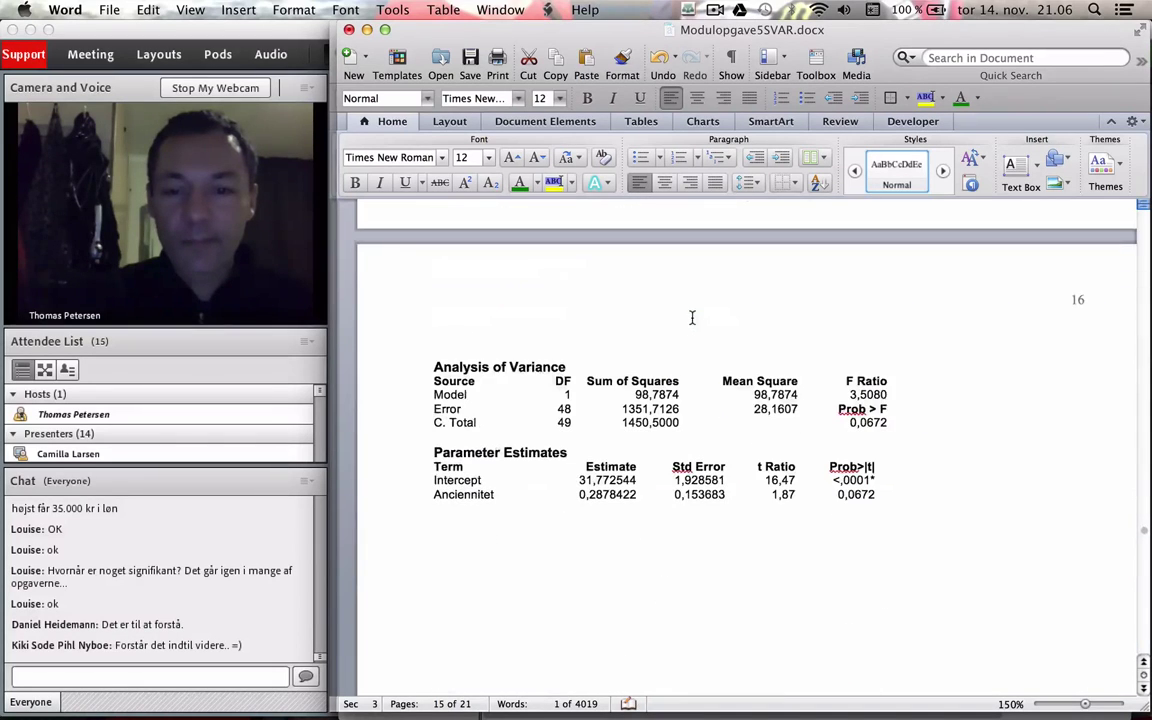
scroll(692, 318, "down", 20)
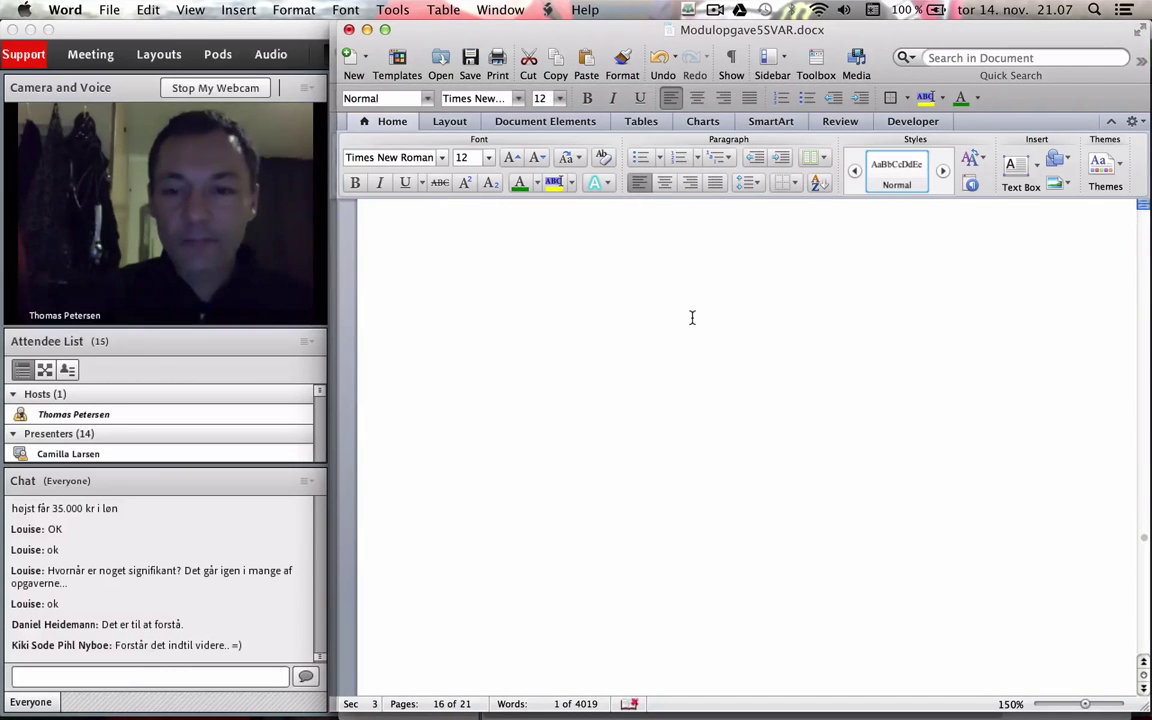
scroll(692, 318, "up", 4)
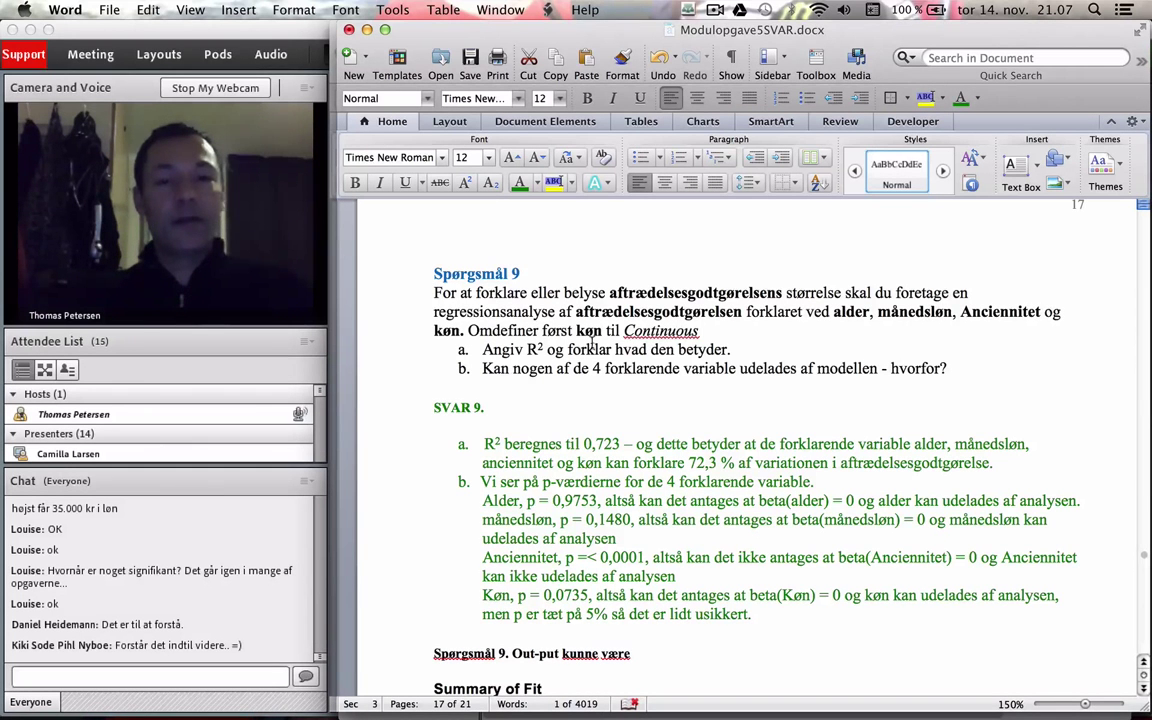
Switch to JMP, start a new Fit Model and assign Godtgørelse as the response, checking Spørgsmål 9 in Word for the variable
key("super+Tab")
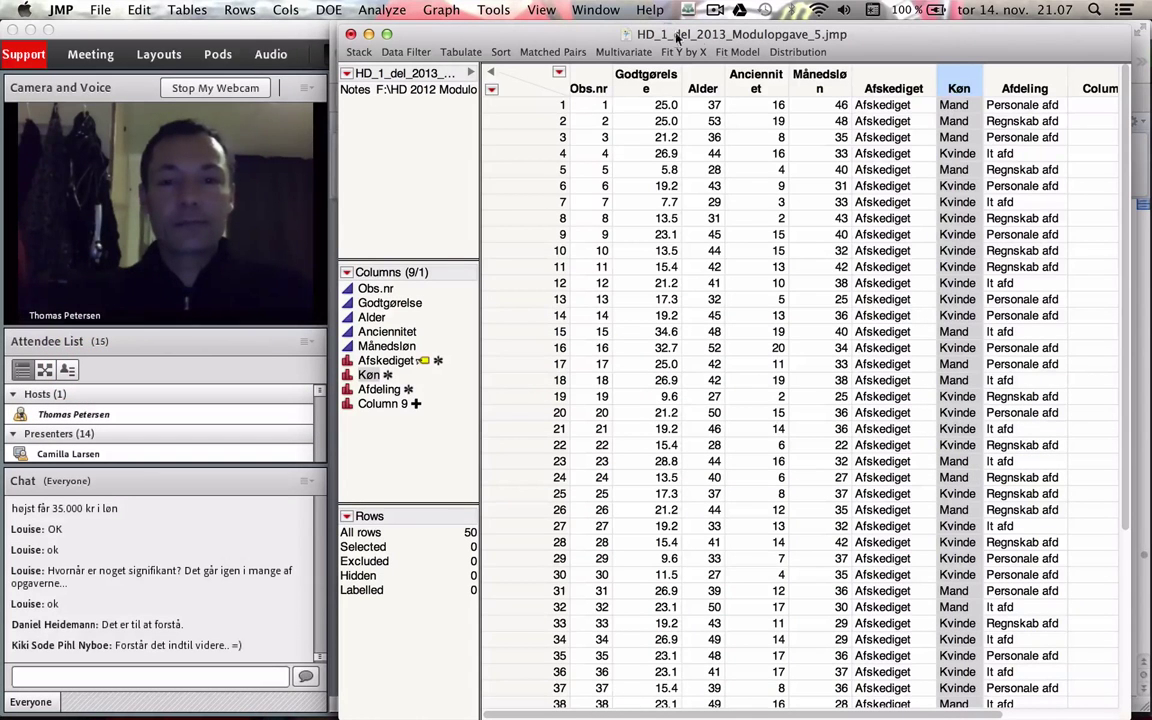
left_click(737, 52)
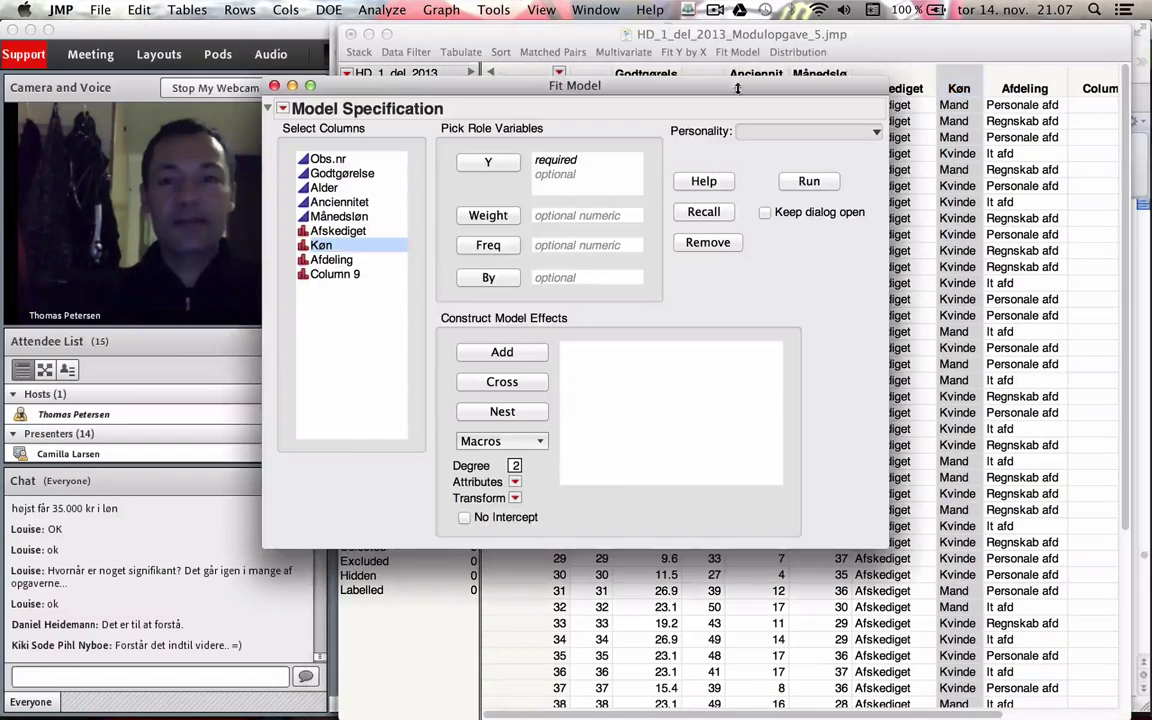
left_click_drag(474, 70, 653, 67)
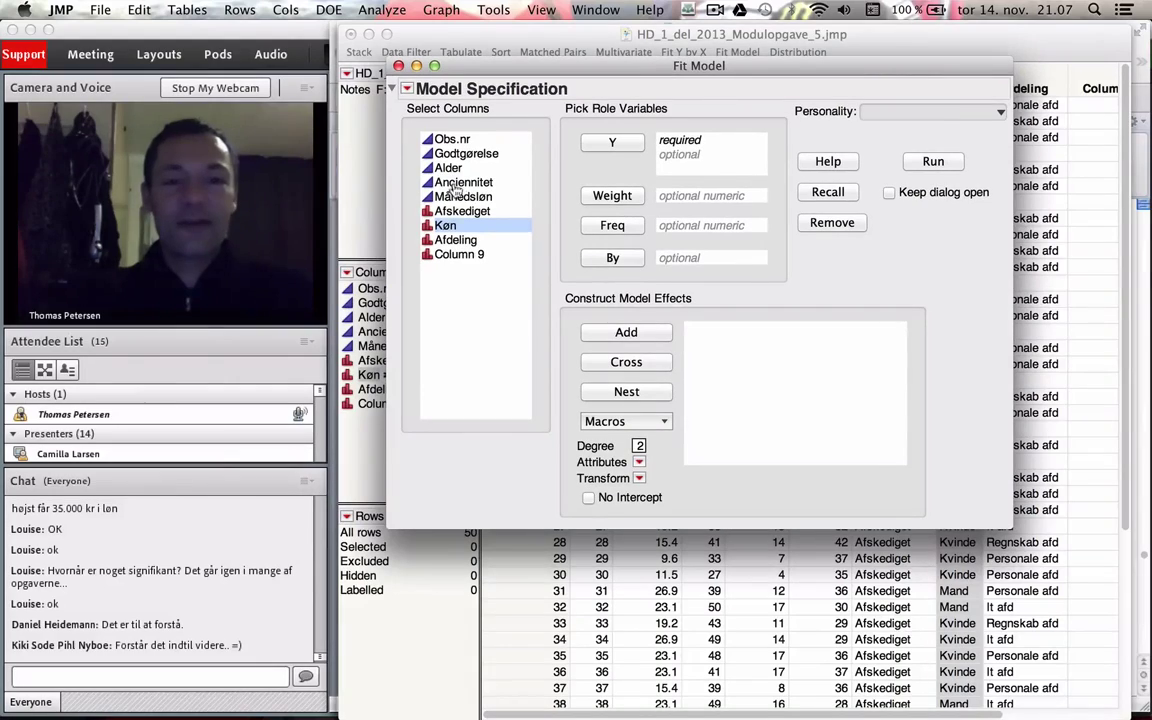
key("super+Tab")
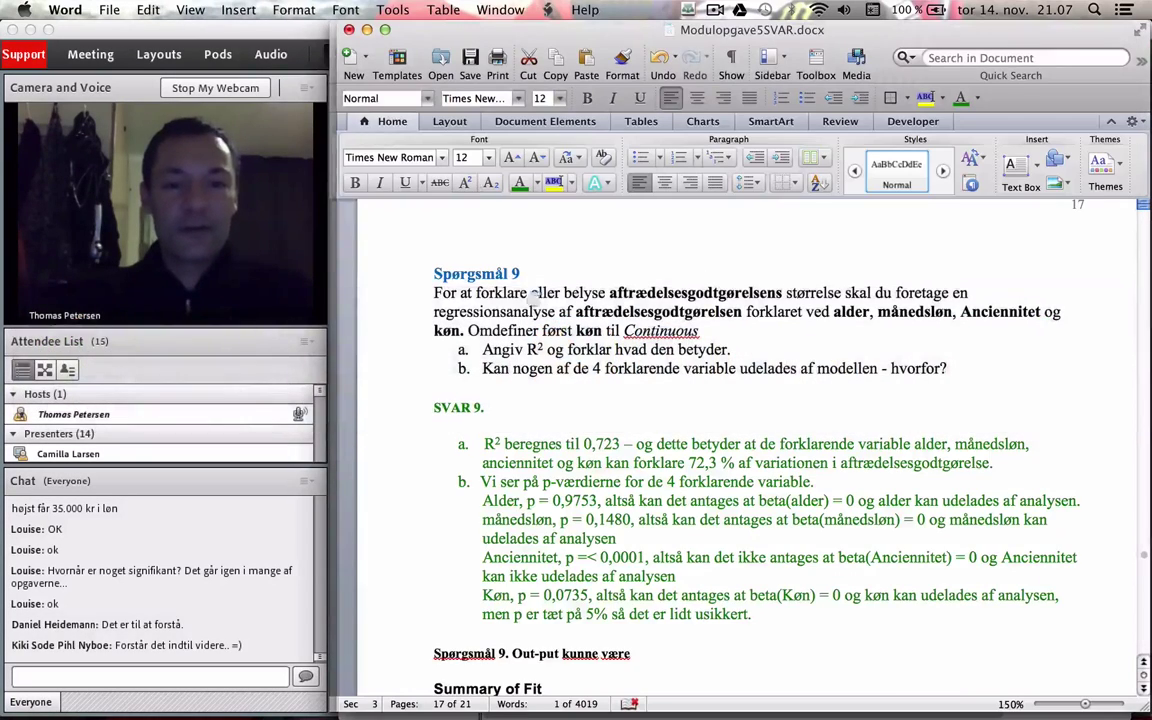
key("super+Tab")
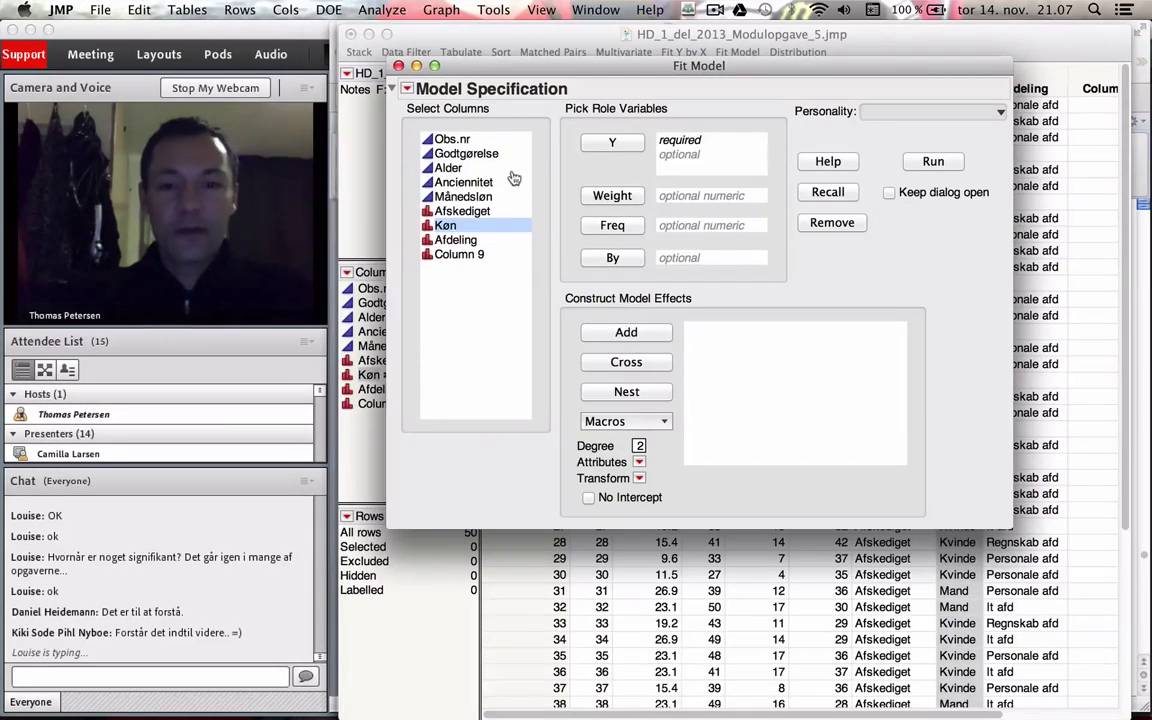
left_click_drag(470, 158, 625, 148)
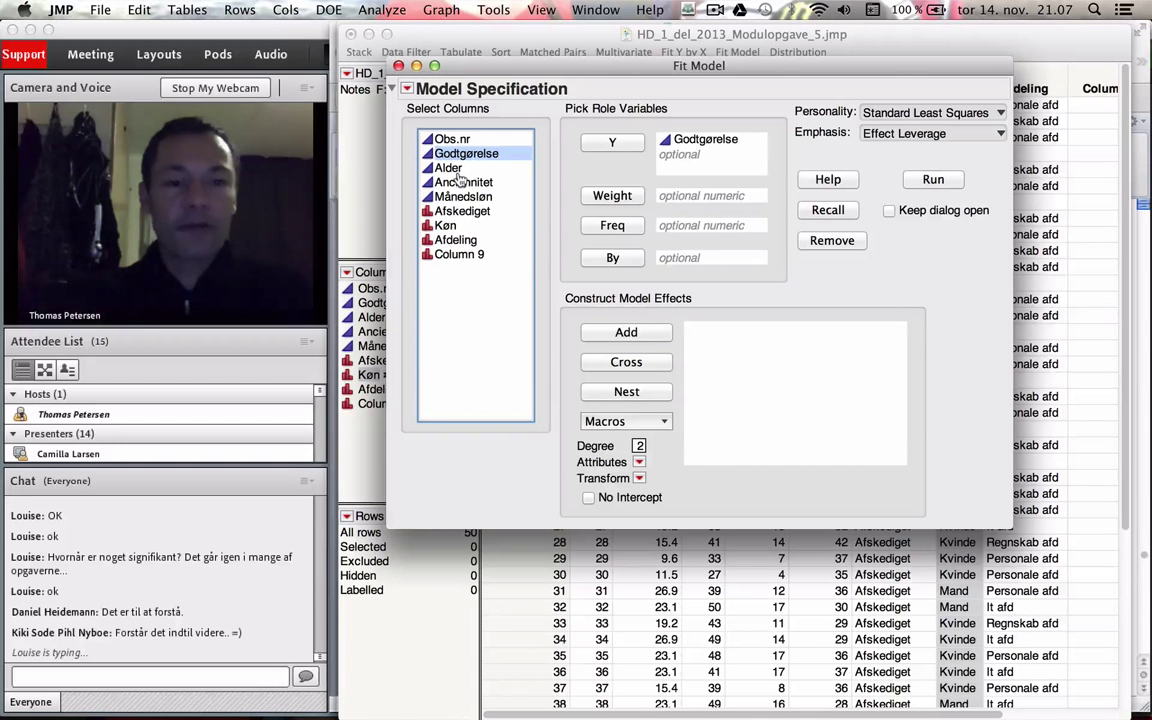
left_click_drag(460, 181, 760, 357)
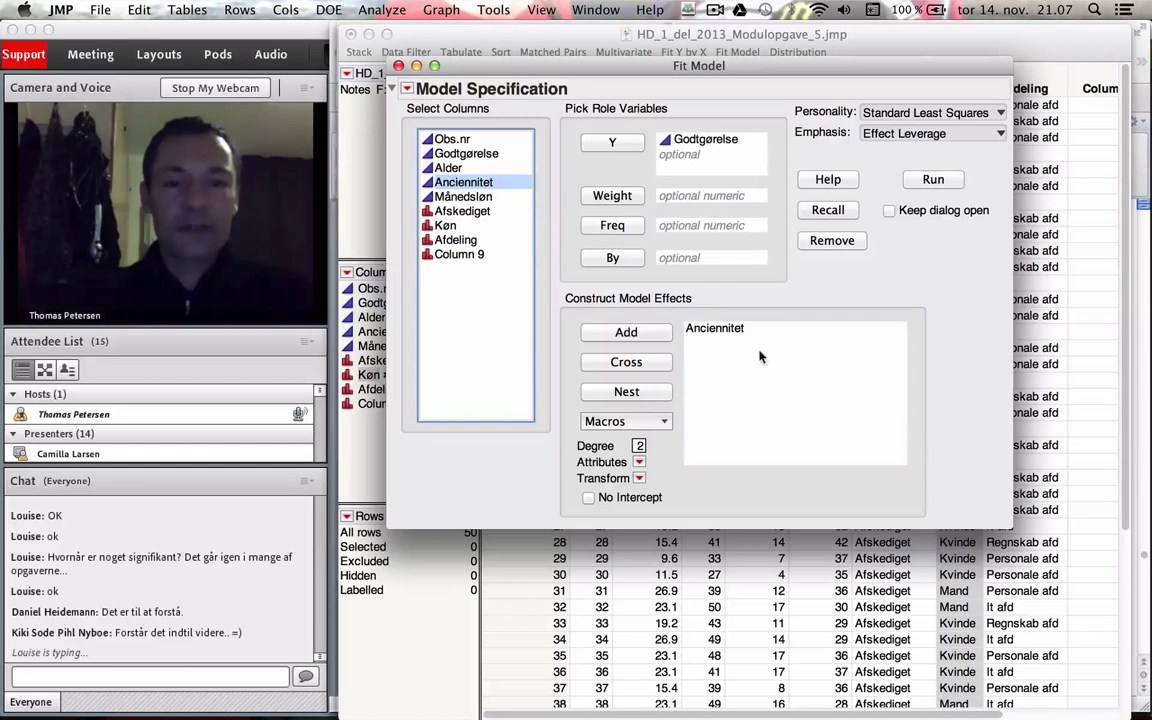
left_click_drag(463, 196, 777, 406)
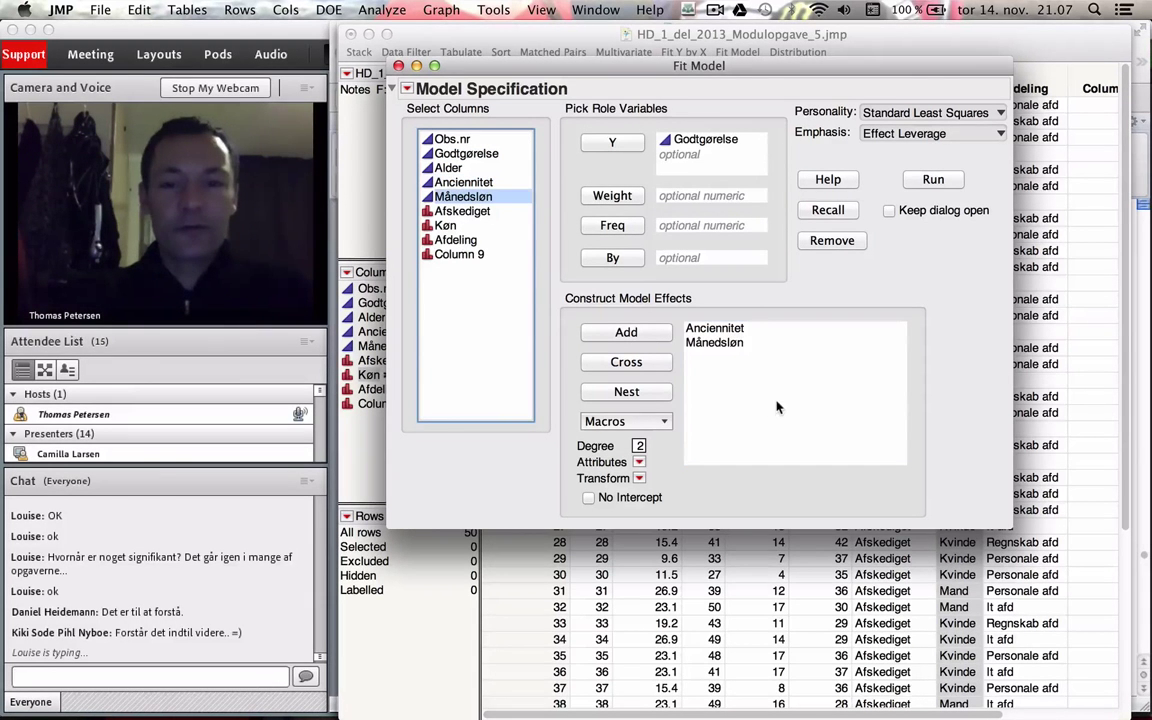
key("super+Tab")
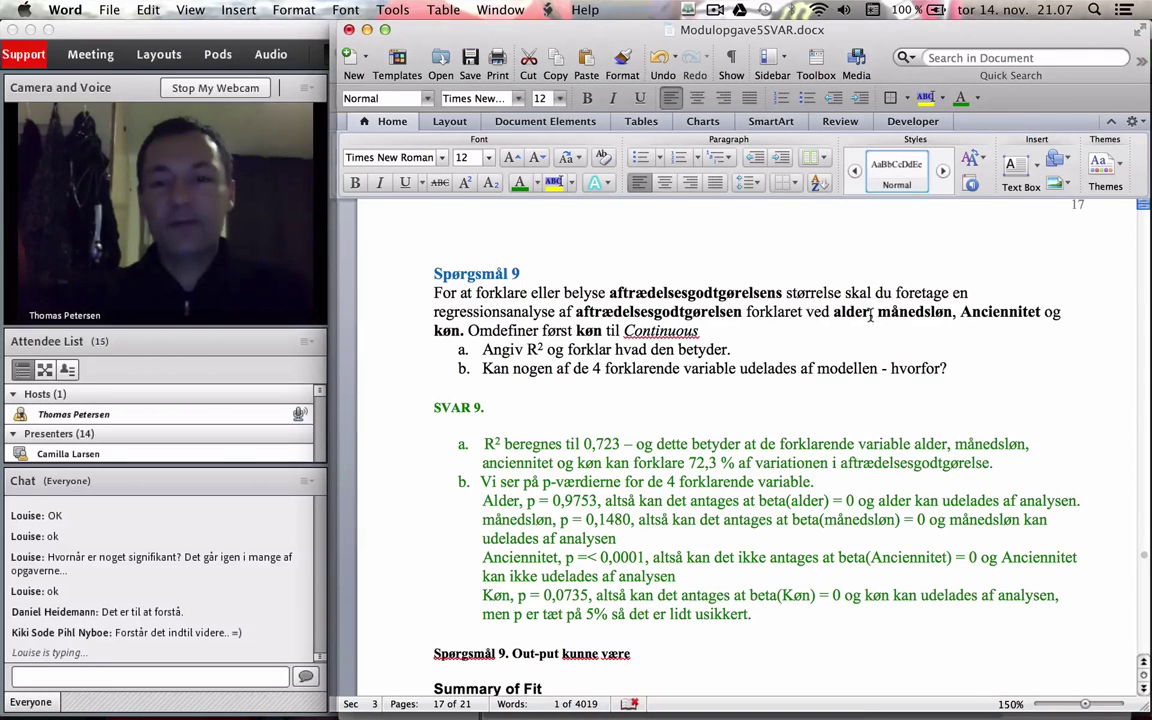
key("super+Tab")
left_click(728, 328)
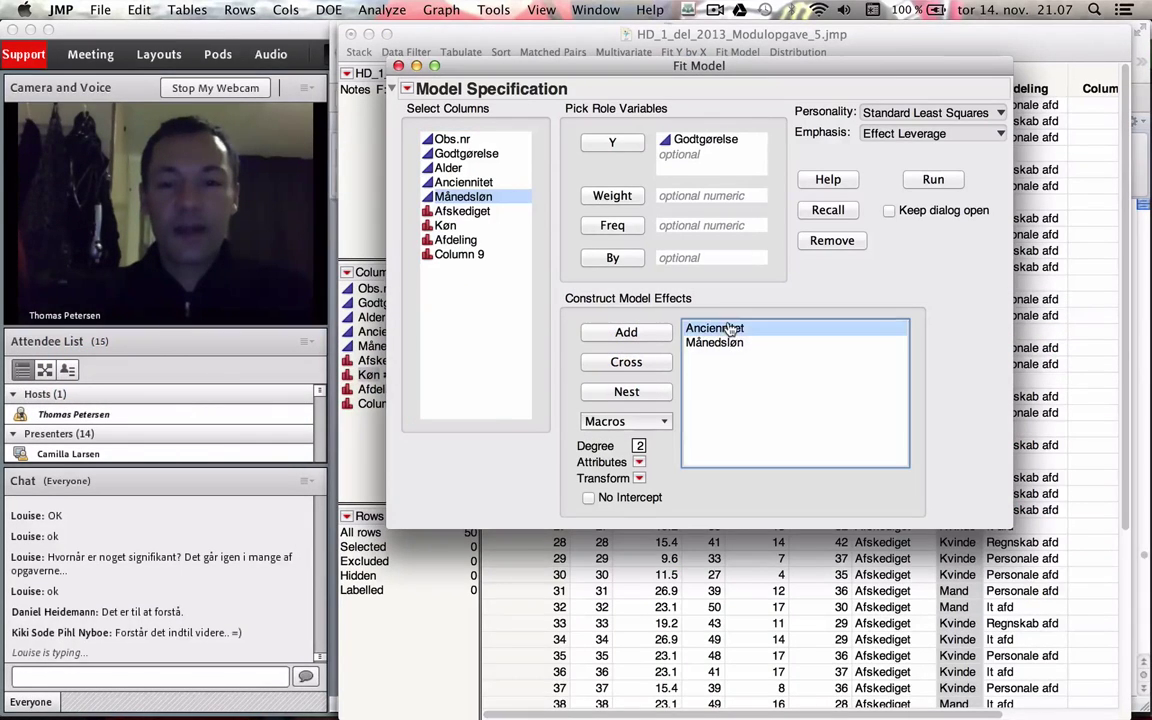
key("BackSpace")
left_click(732, 332)
key("BackSpace")
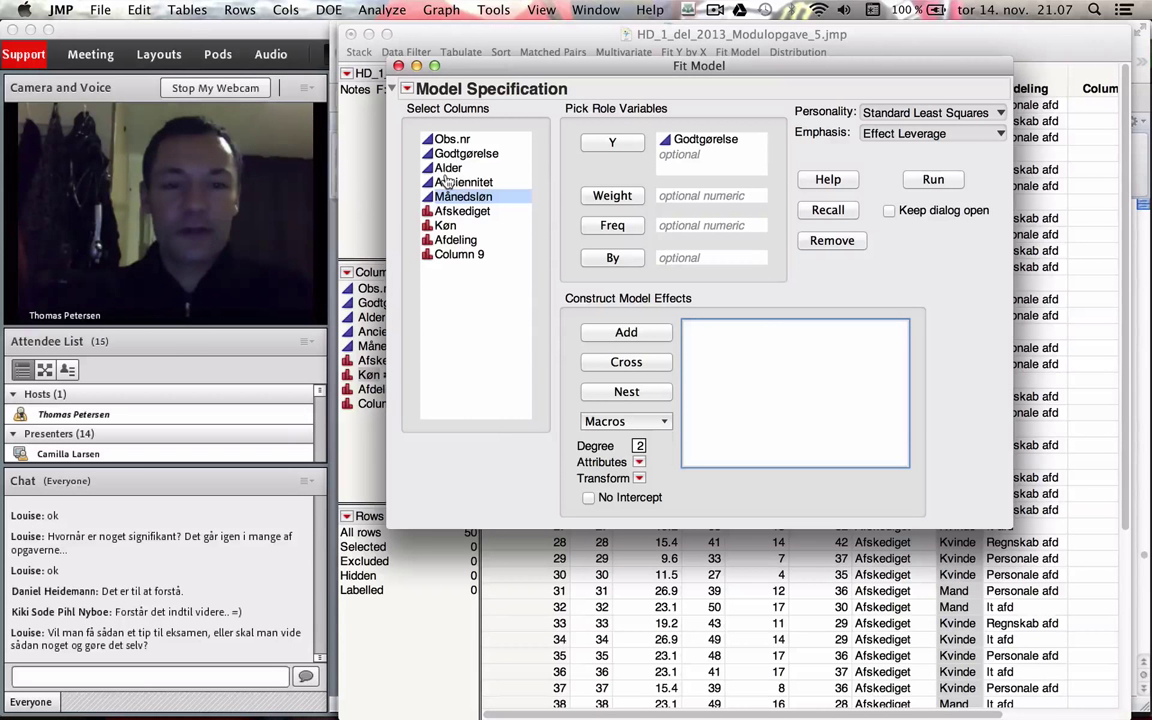
Add Alder, Månedsløn and Anciennitet as model effects for the response Godtgørelse
left_click_drag(448, 168, 740, 340)
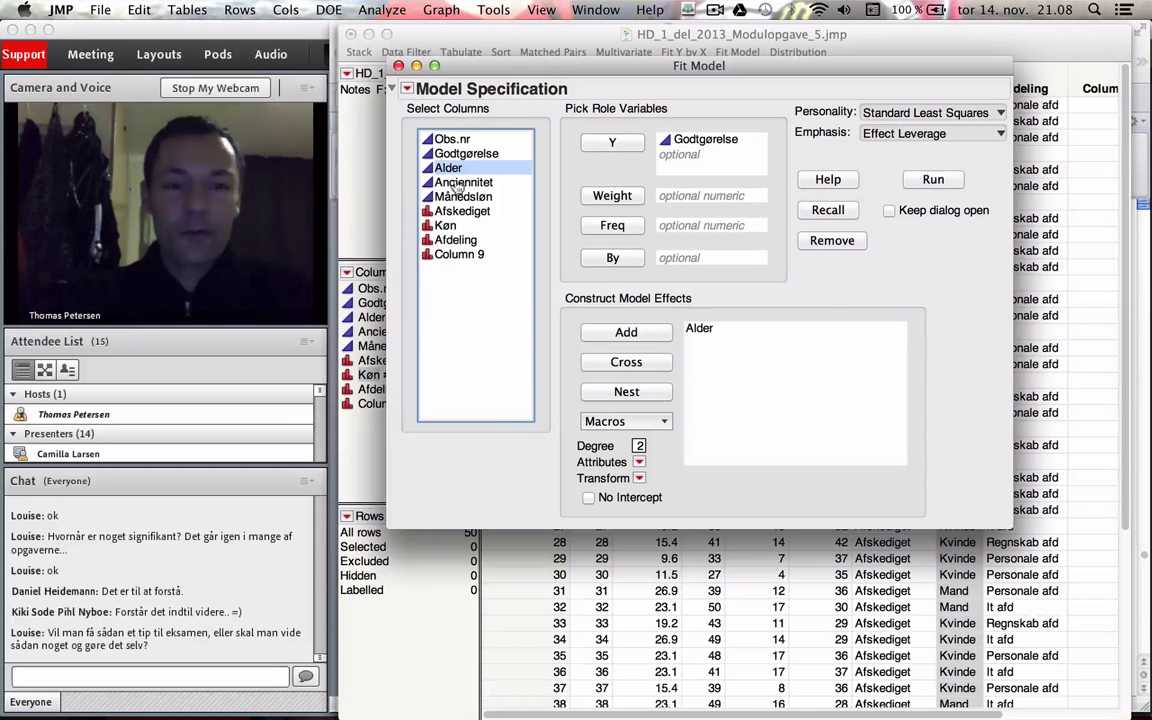
left_click_drag(458, 194, 670, 326)
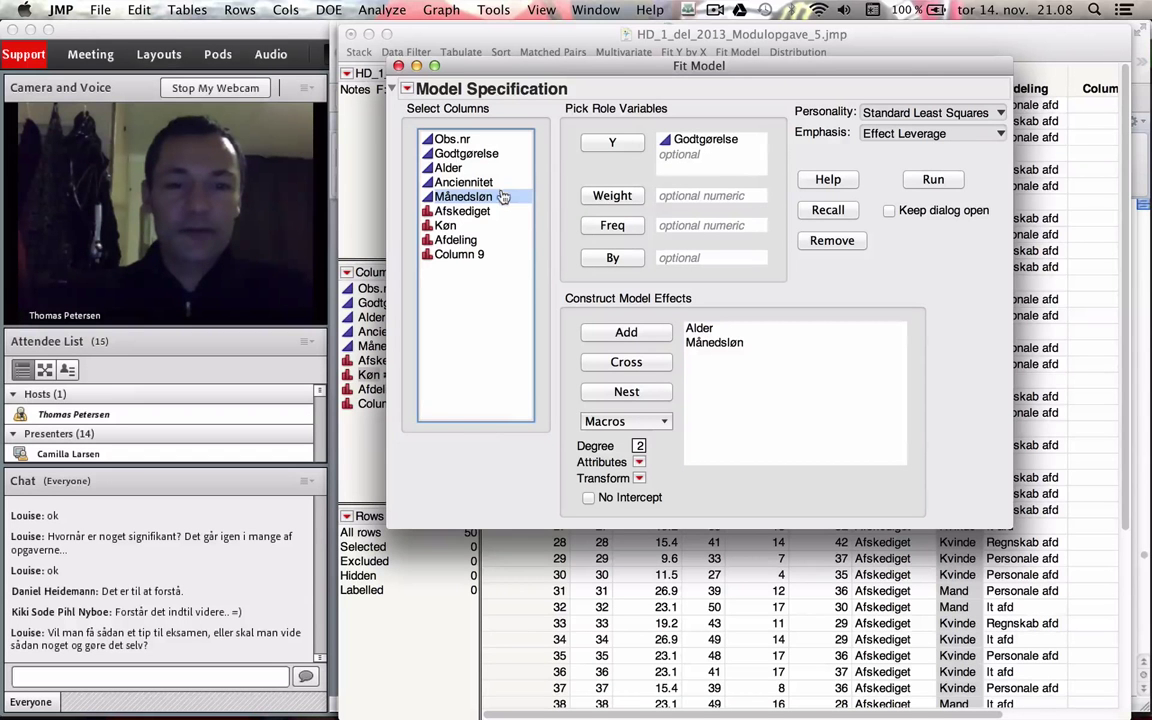
left_click_drag(460, 183, 755, 393)
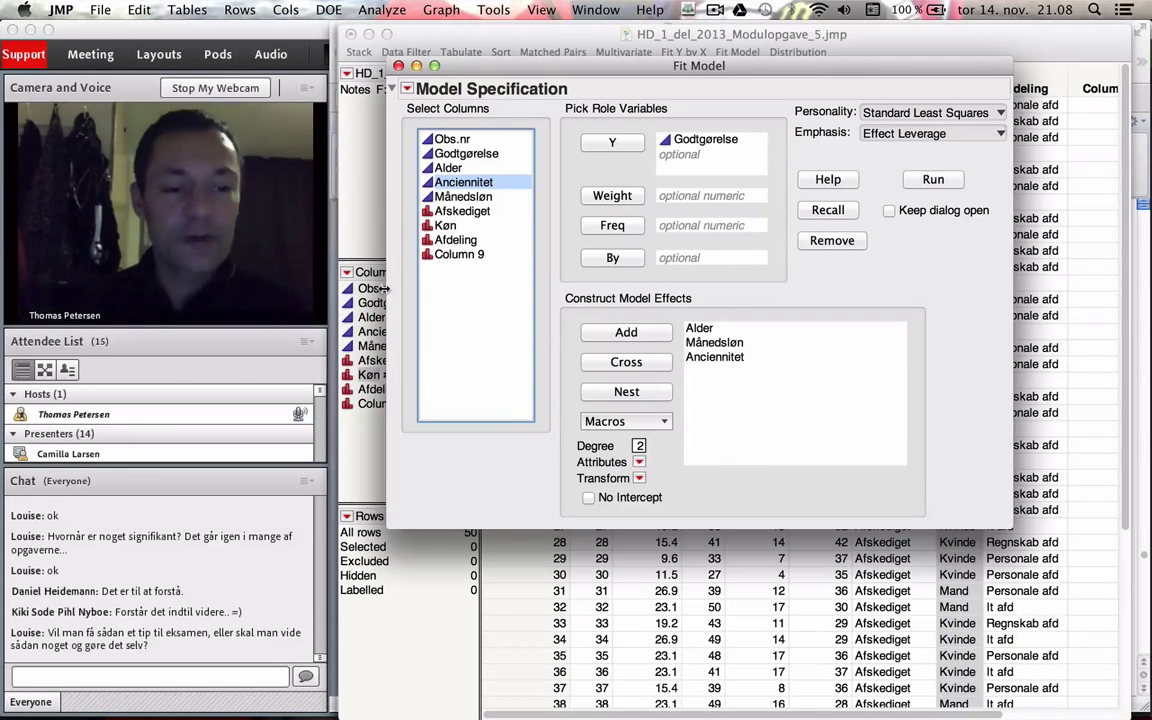
Change Køn to the Continuous modeling type, add it as the fourth model effect and run the model
left_click(428, 230)
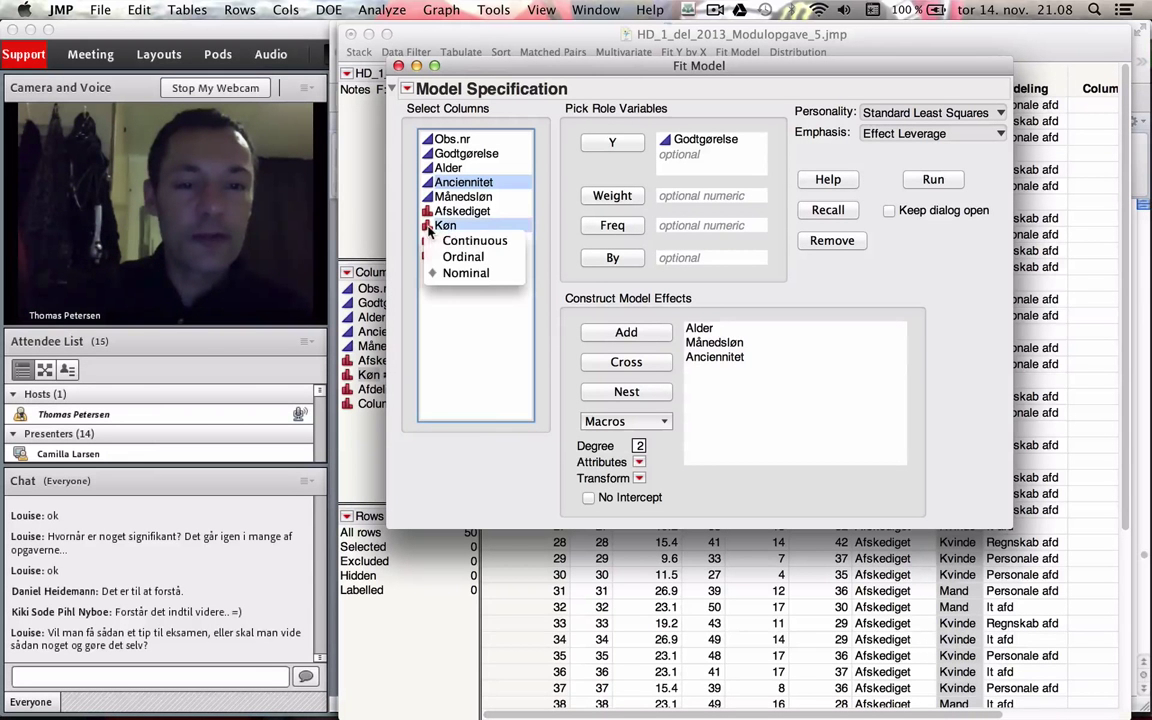
left_click(446, 228)
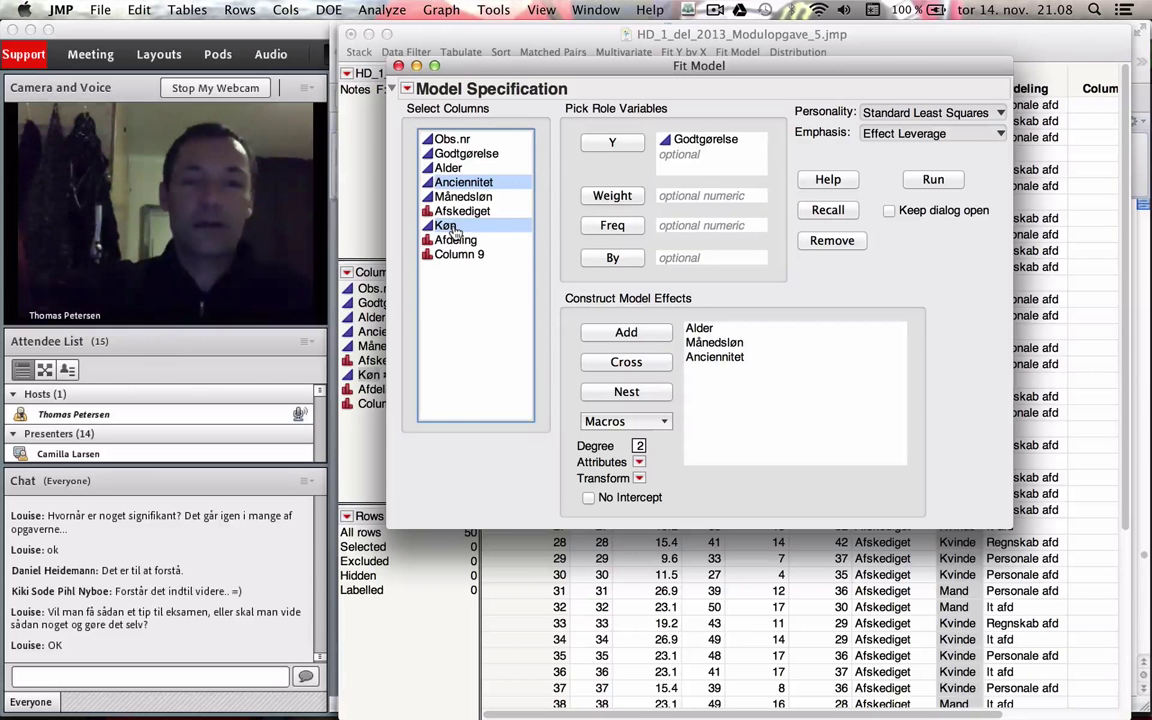
left_click(447, 226)
left_click(626, 332)
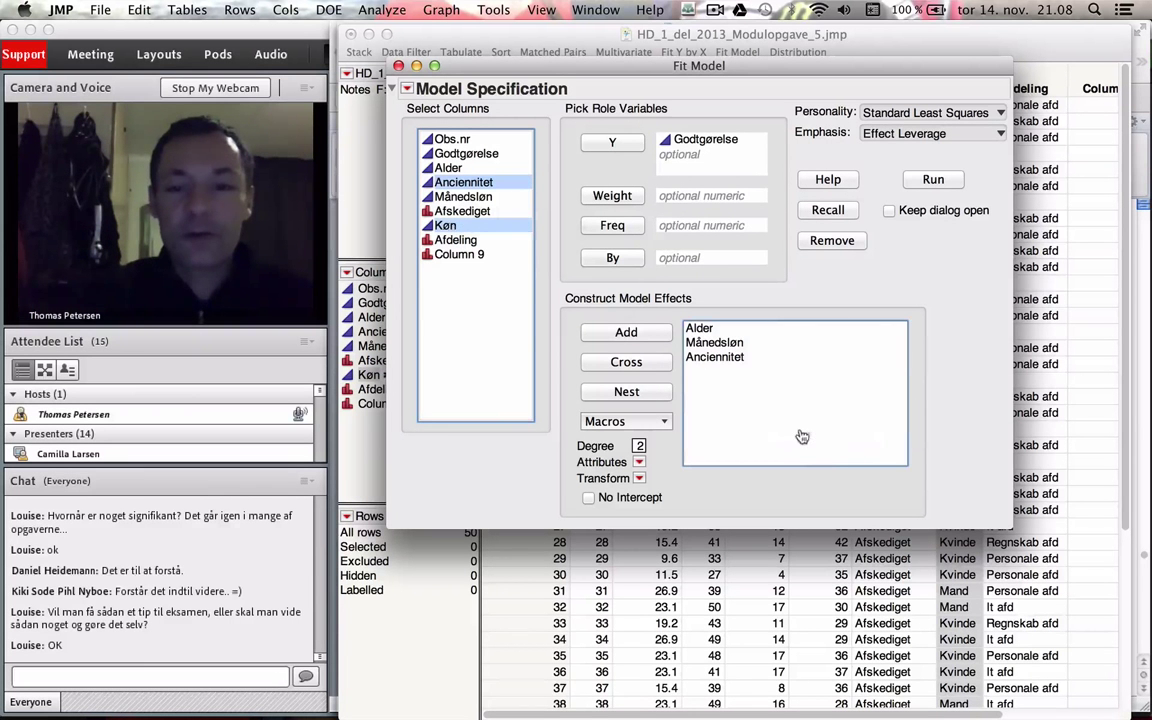
left_click(933, 179)
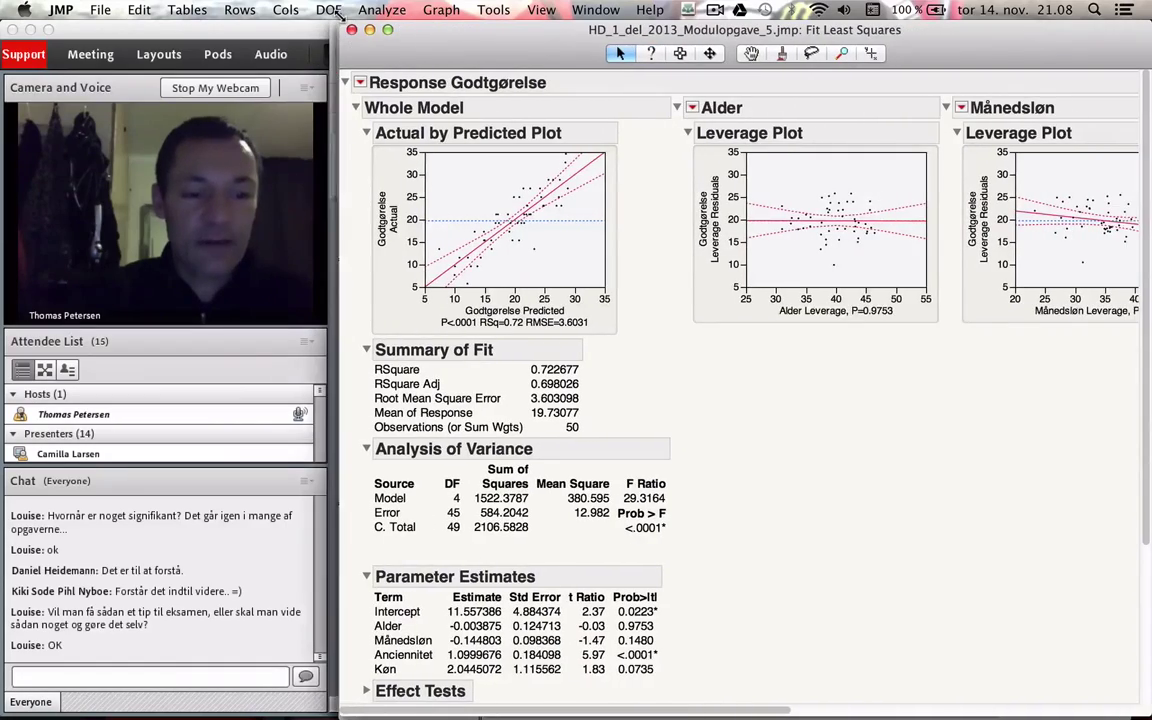
Examine the Analysis of Variance and the p-values in the Parameter Estimates of the Response Godtgørelse report
scroll(487, 311, "down", 5)
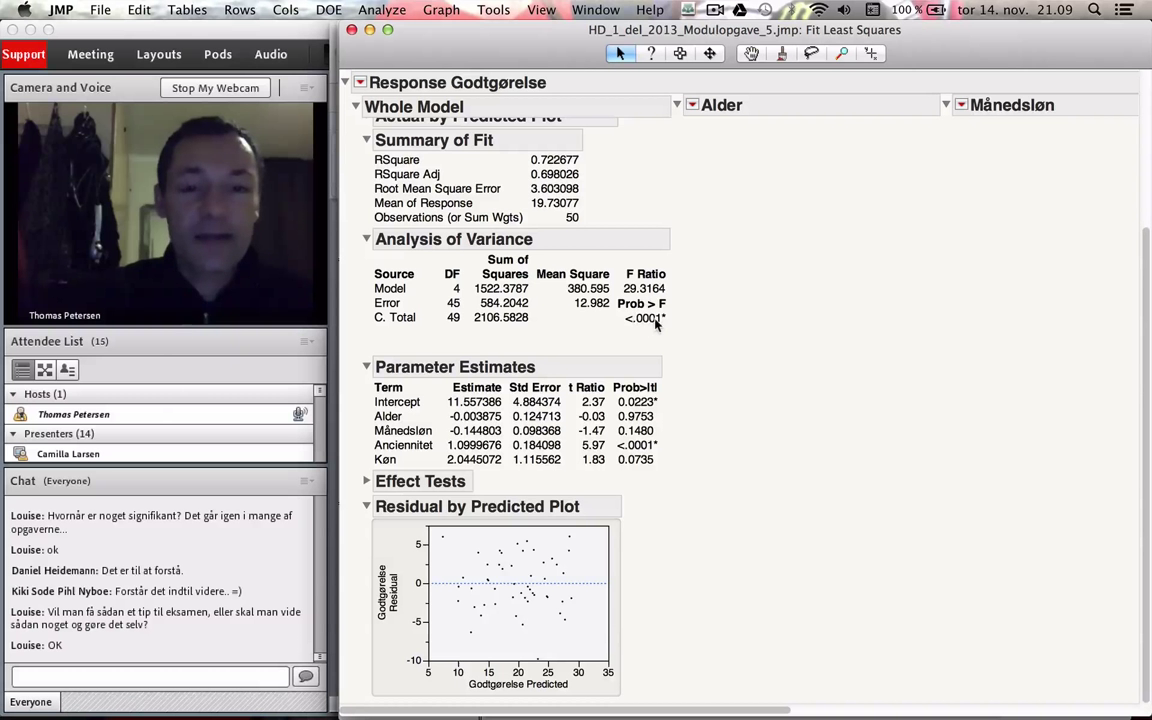
mouse_move(656, 322)
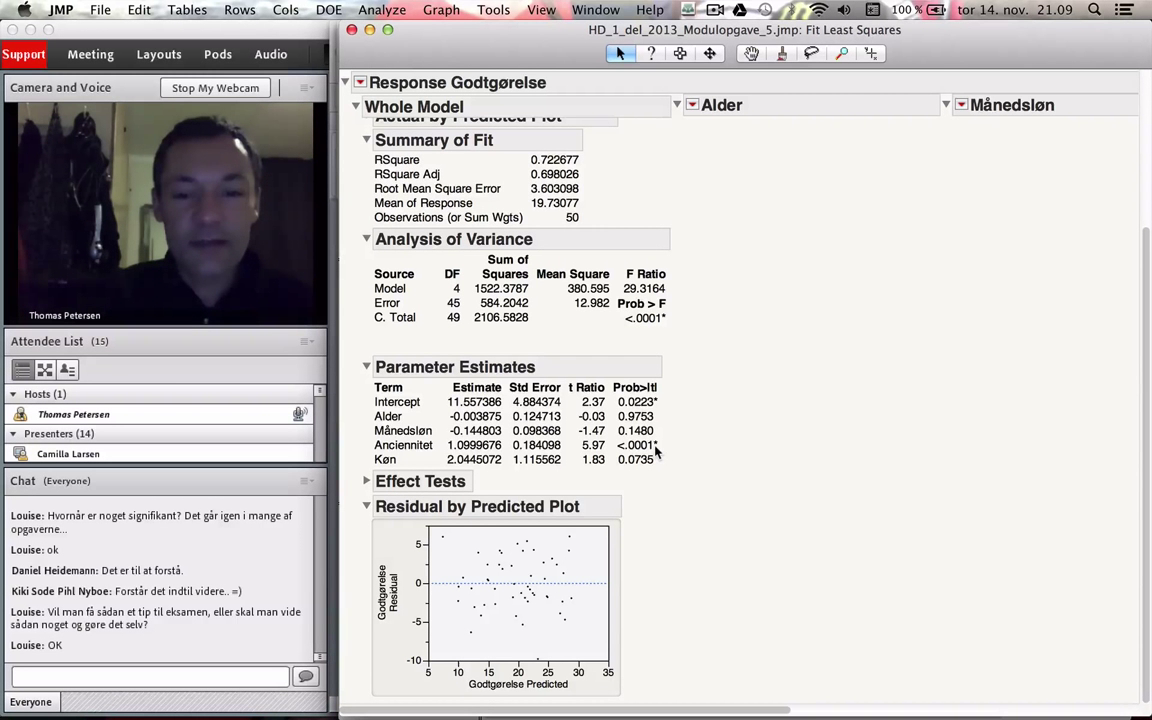
mouse_move(652, 458)
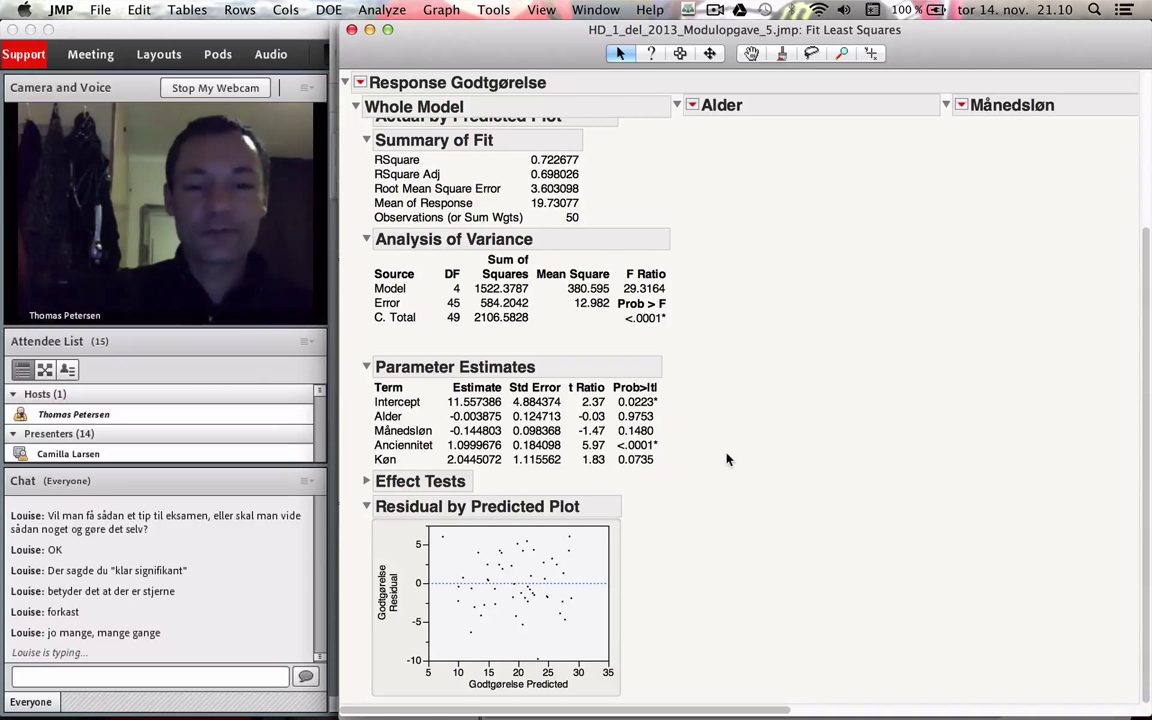
scroll(730, 460, "up", 2)
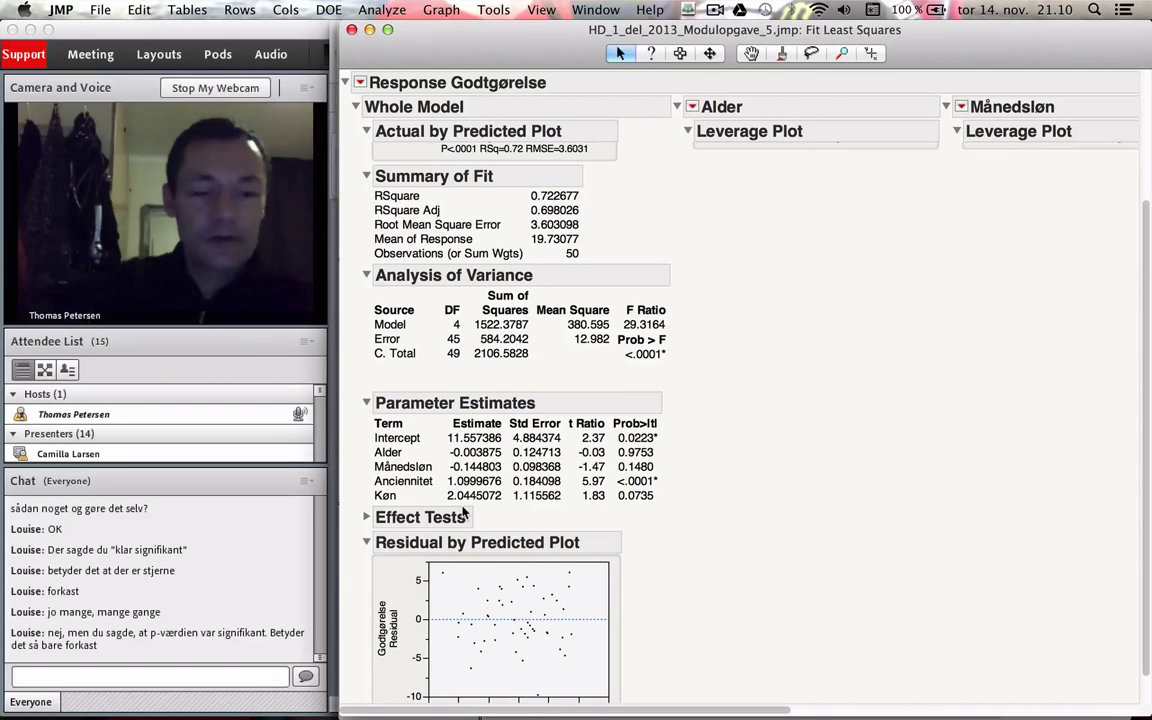
Switch to Modulopgave5SVAR.docx in Word and look up the coding of Køn in the variable table on page 1
key("super+Tab")
scroll(588, 515, "down", 5)
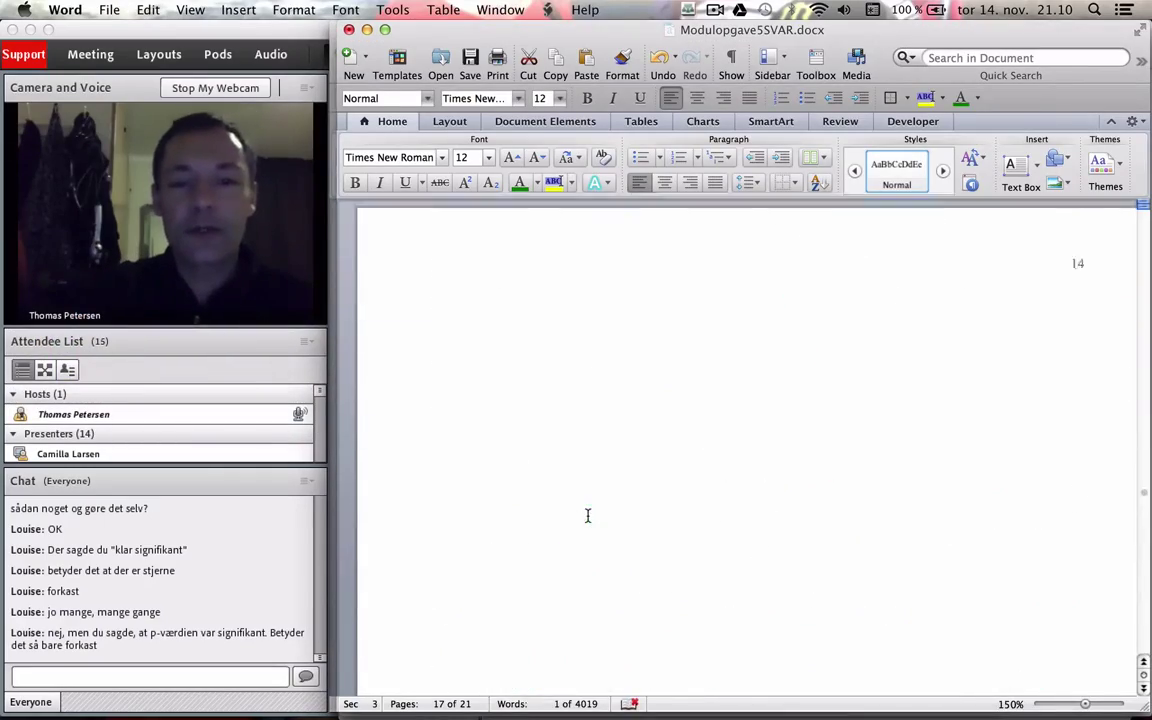
scroll(588, 515, "up", 20)
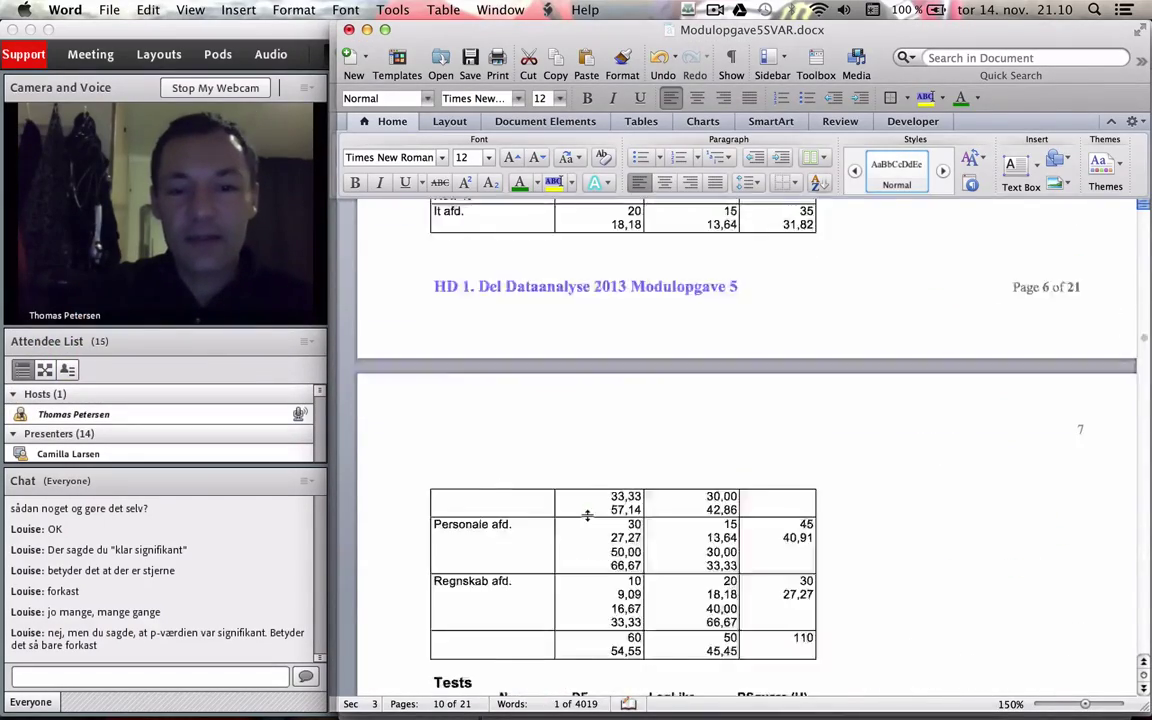
scroll(588, 515, "up", 20)
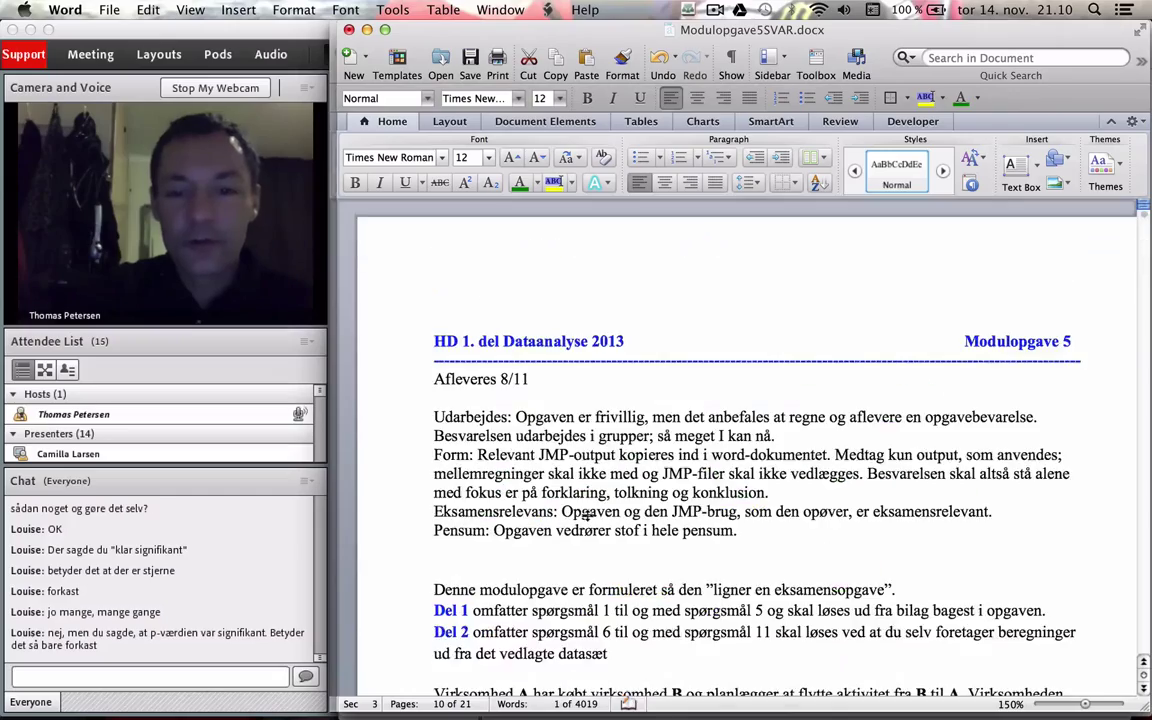
scroll(588, 515, "up", 20)
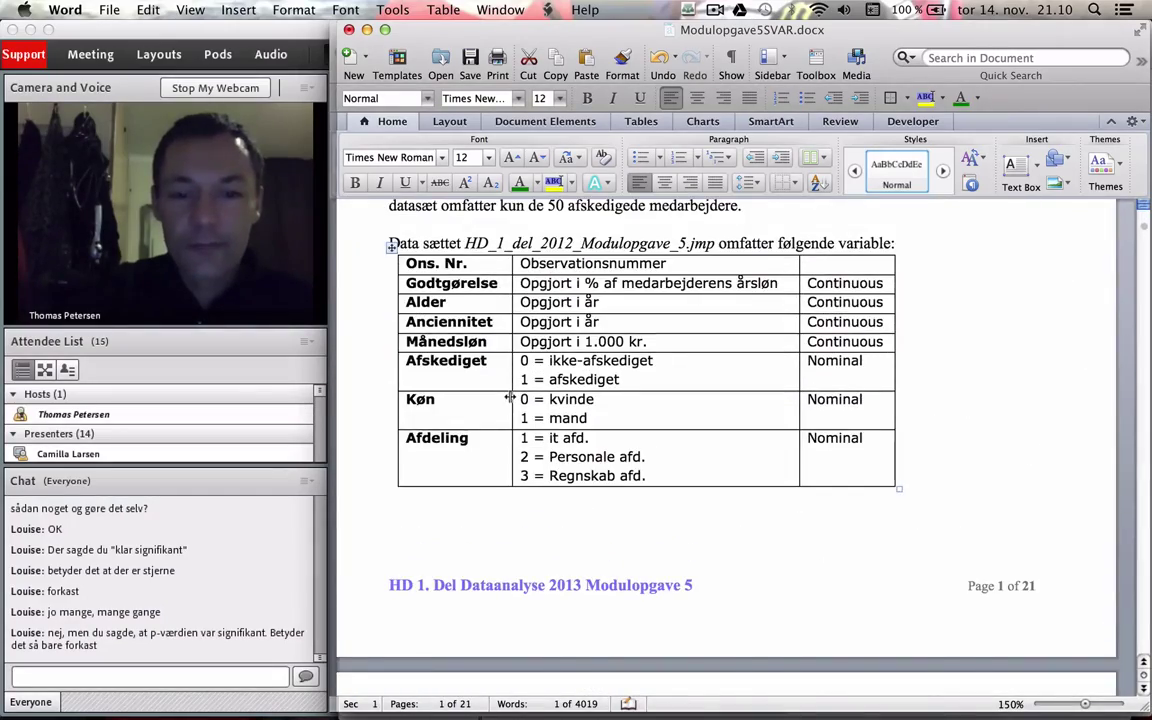
Find Spørgsmål 9 in the document and review SVAR 9 with its Summary of Fit, Analysis of Variance and Parameter Estimates output
scroll(545, 406, "down", 20)
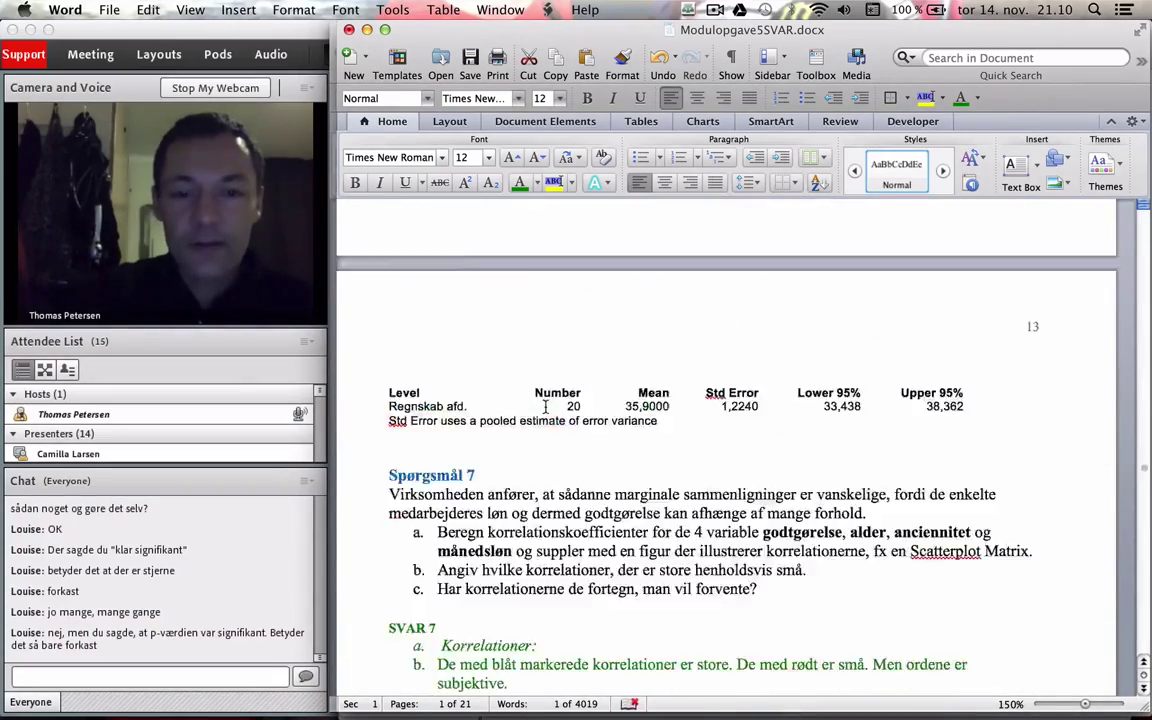
scroll(545, 406, "down", 20)
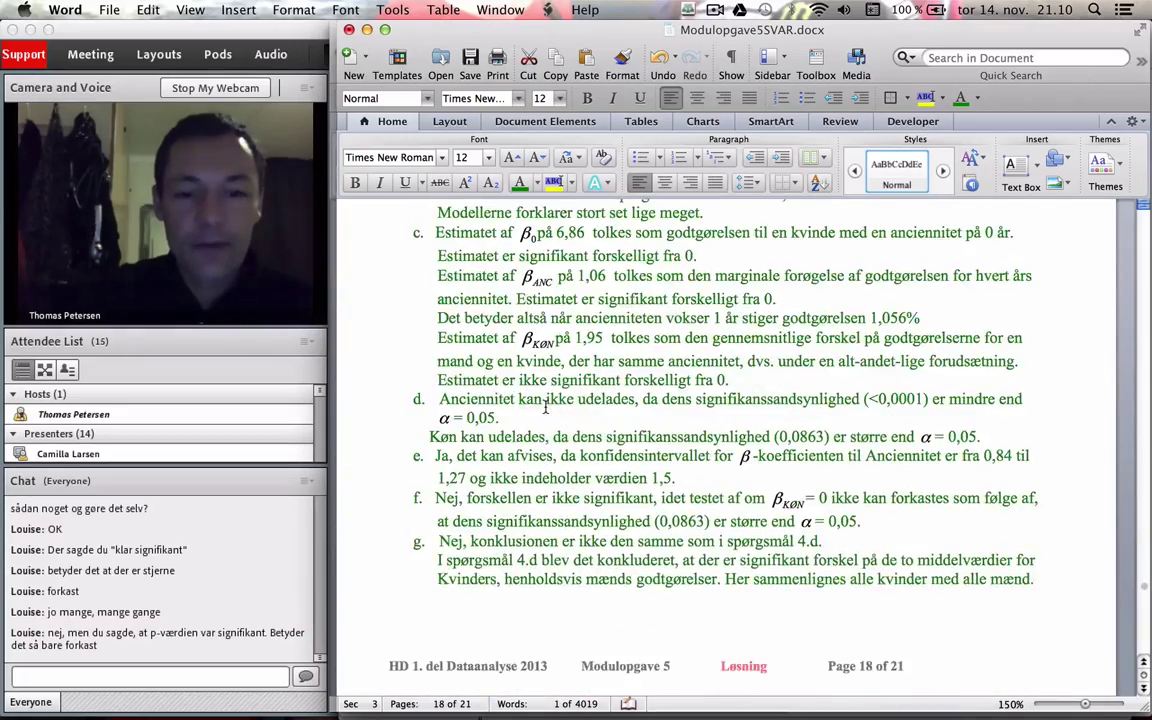
scroll(545, 406, "down", 20)
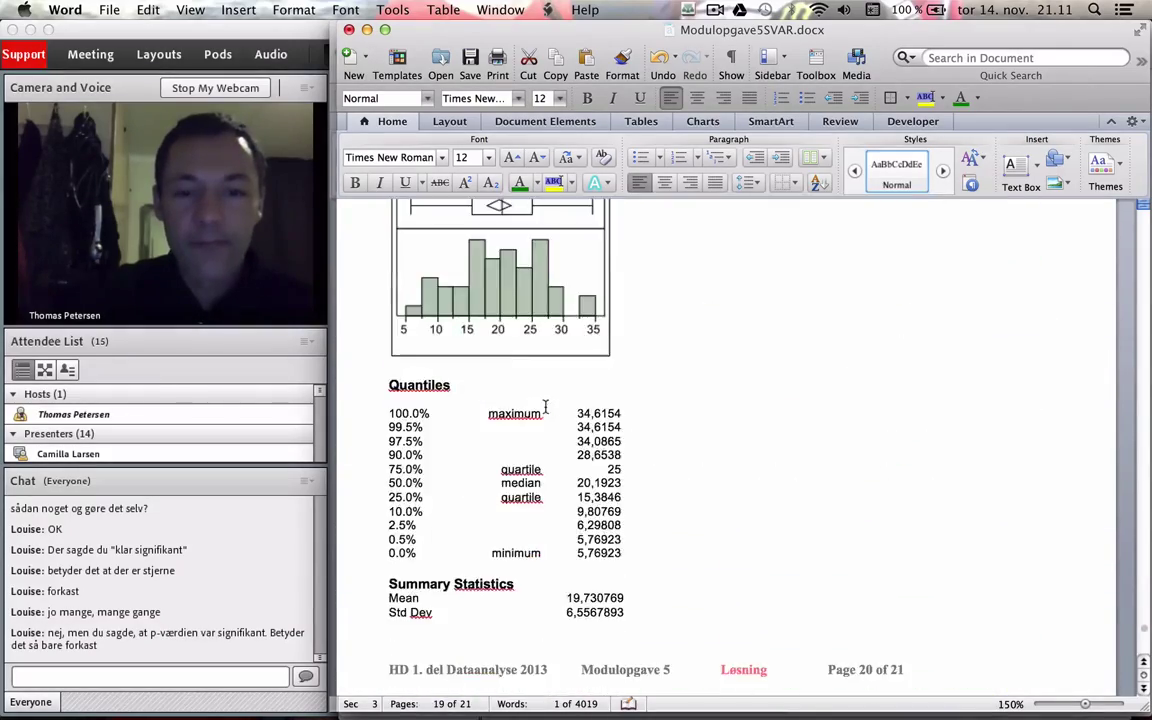
scroll(545, 406, "down", 15)
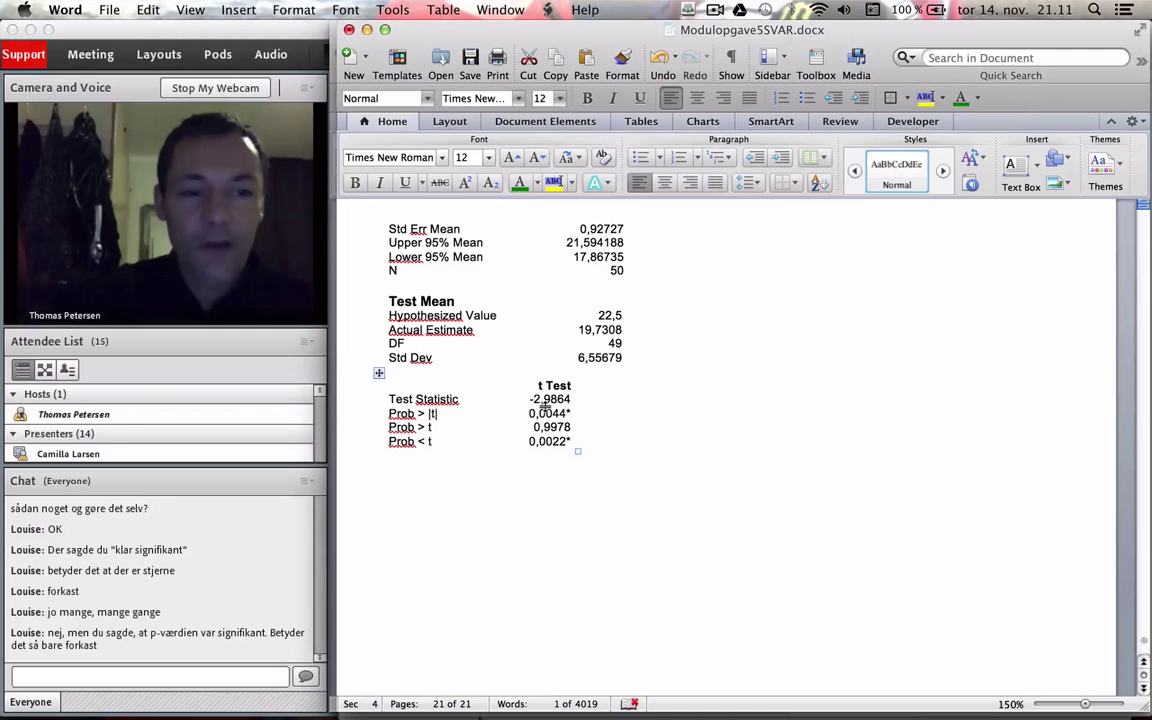
scroll(630, 438, "down", 8)
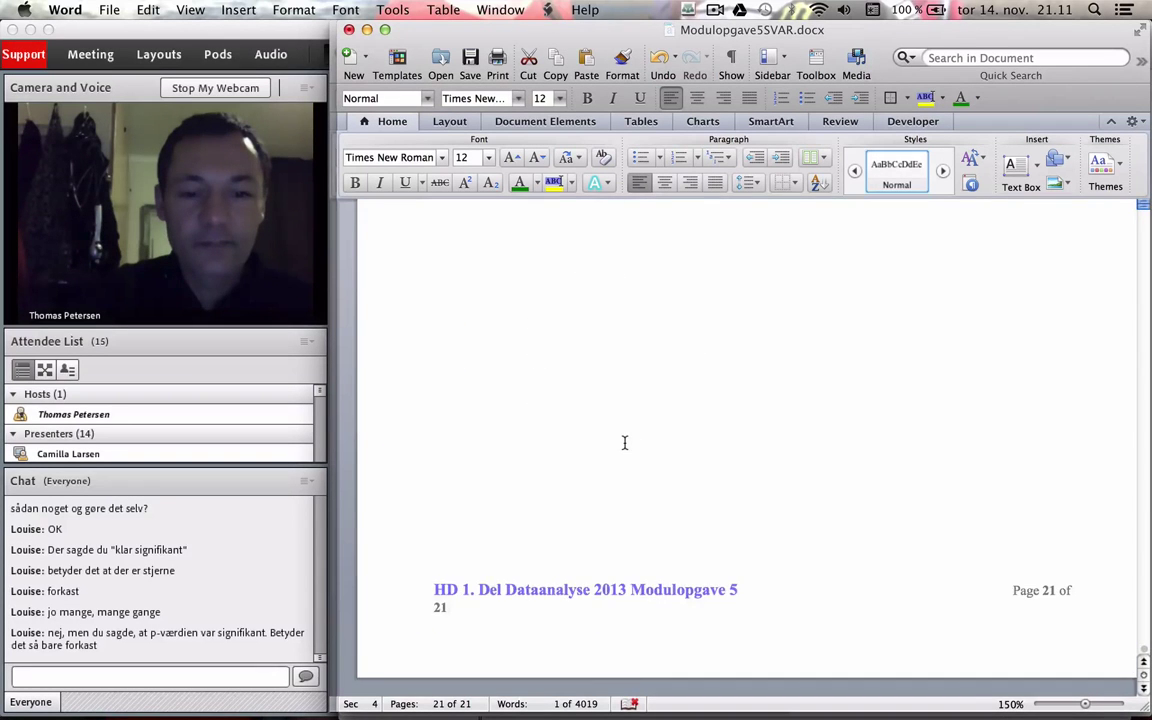
scroll(624, 443, "up", 20)
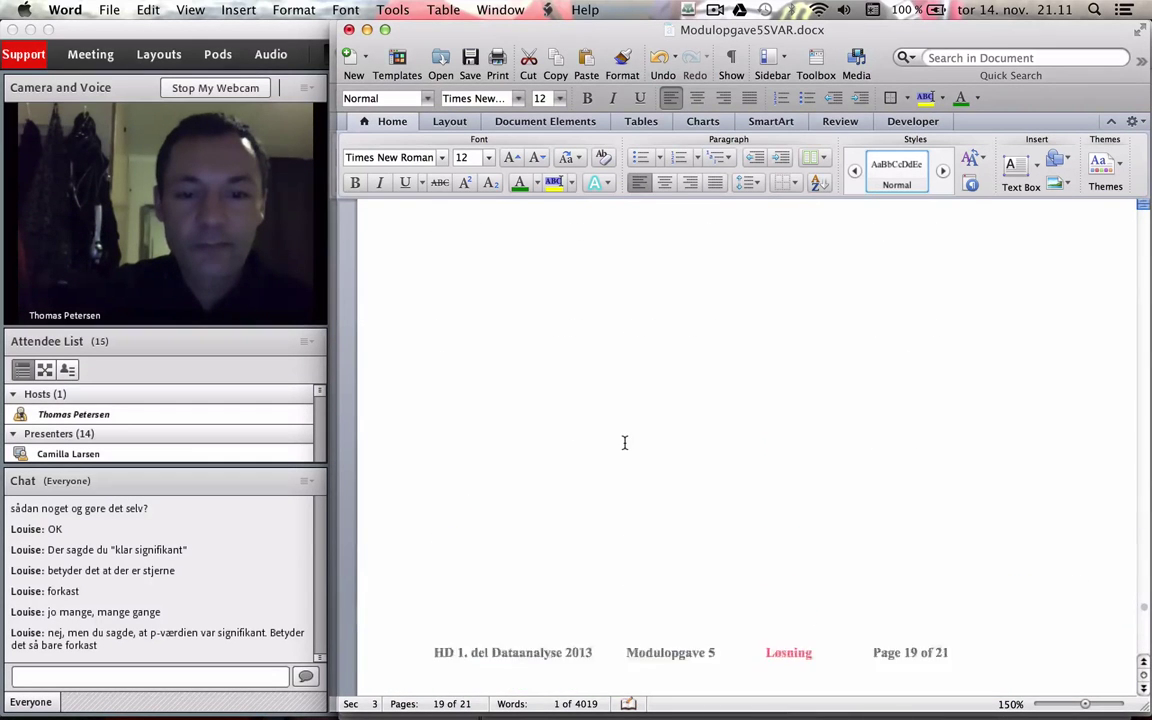
scroll(624, 443, "up", 20)
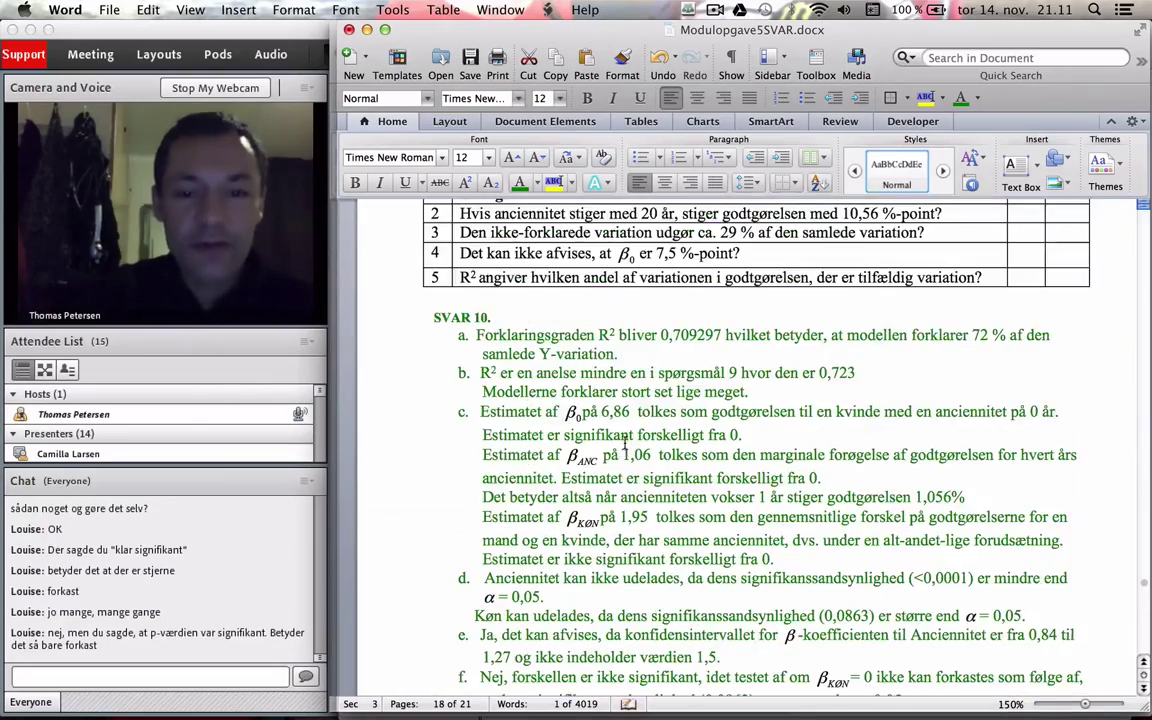
scroll(627, 443, "up", 15)
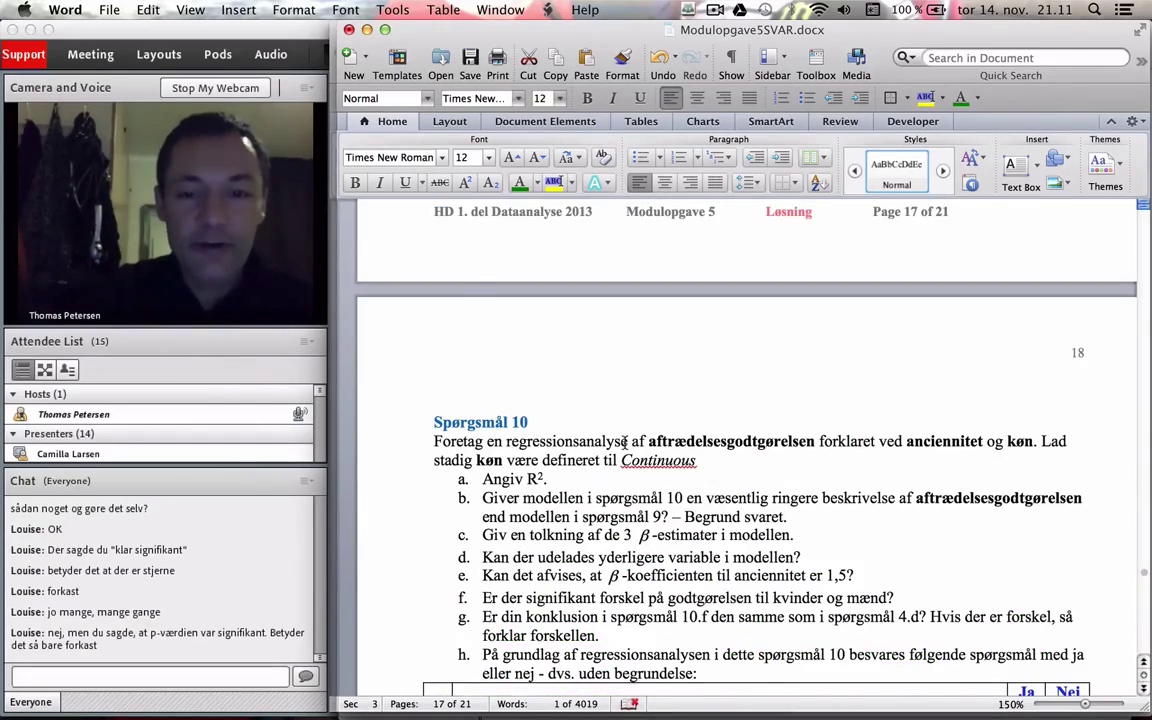
scroll(625, 442, "up", 15)
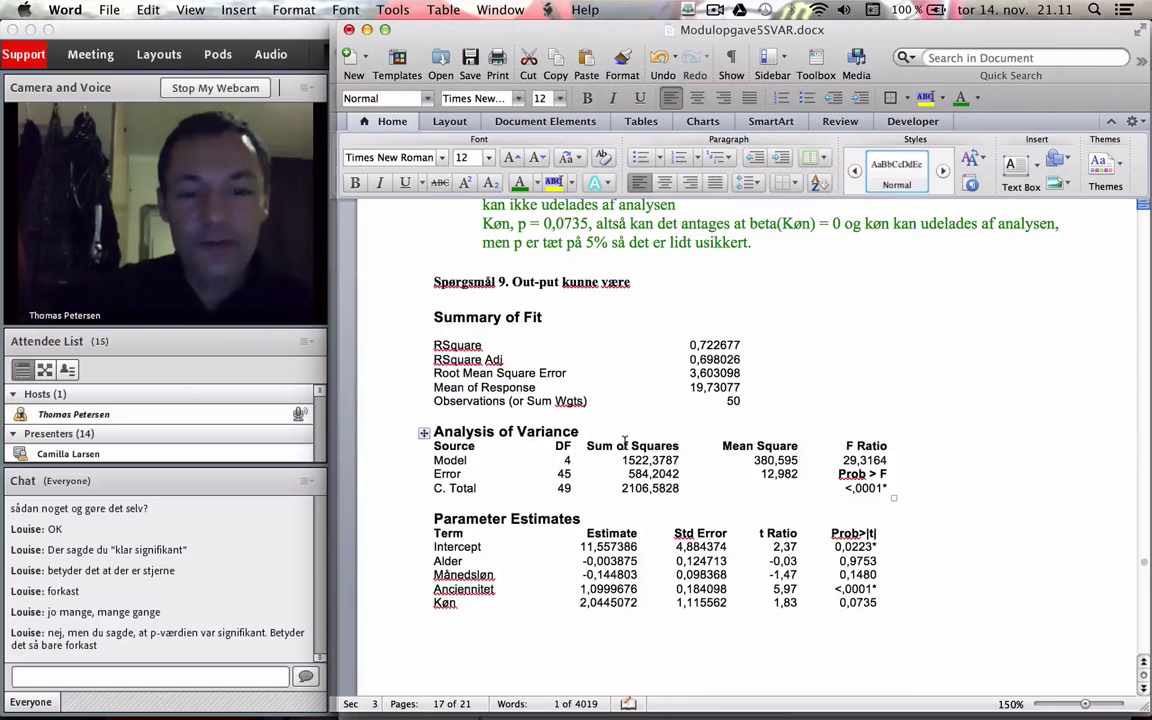
scroll(625, 442, "up", 4)
scroll(625, 443, "down", 4)
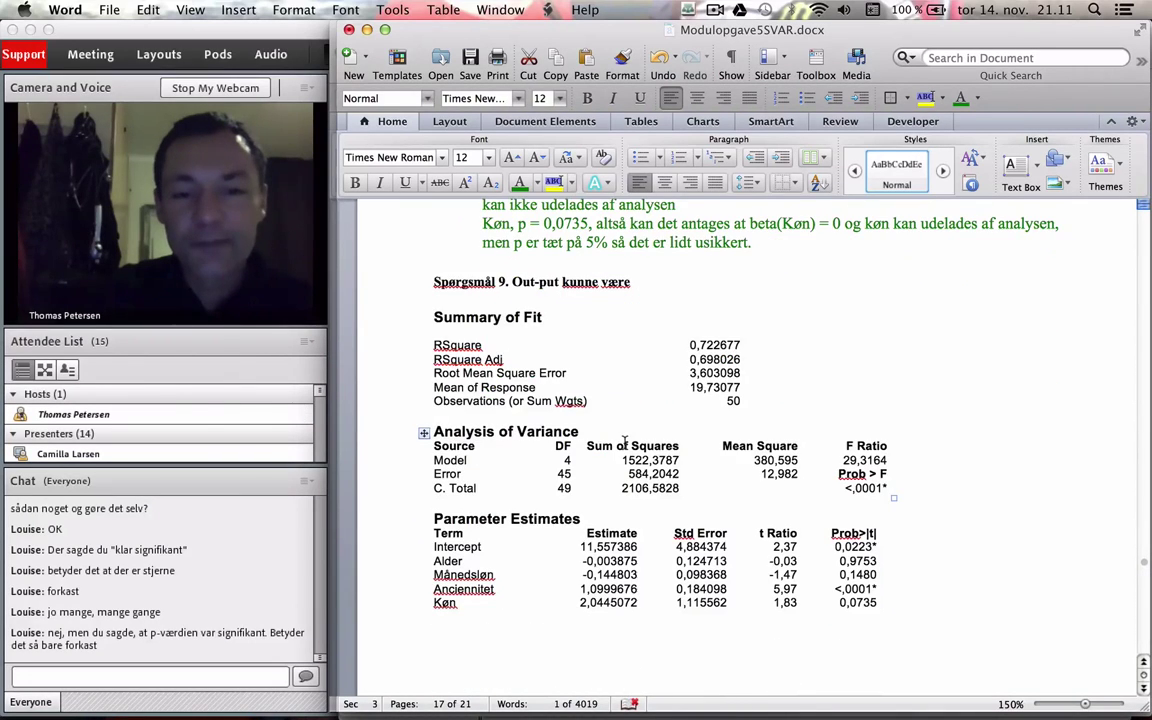
scroll(625, 442, "up", 9)
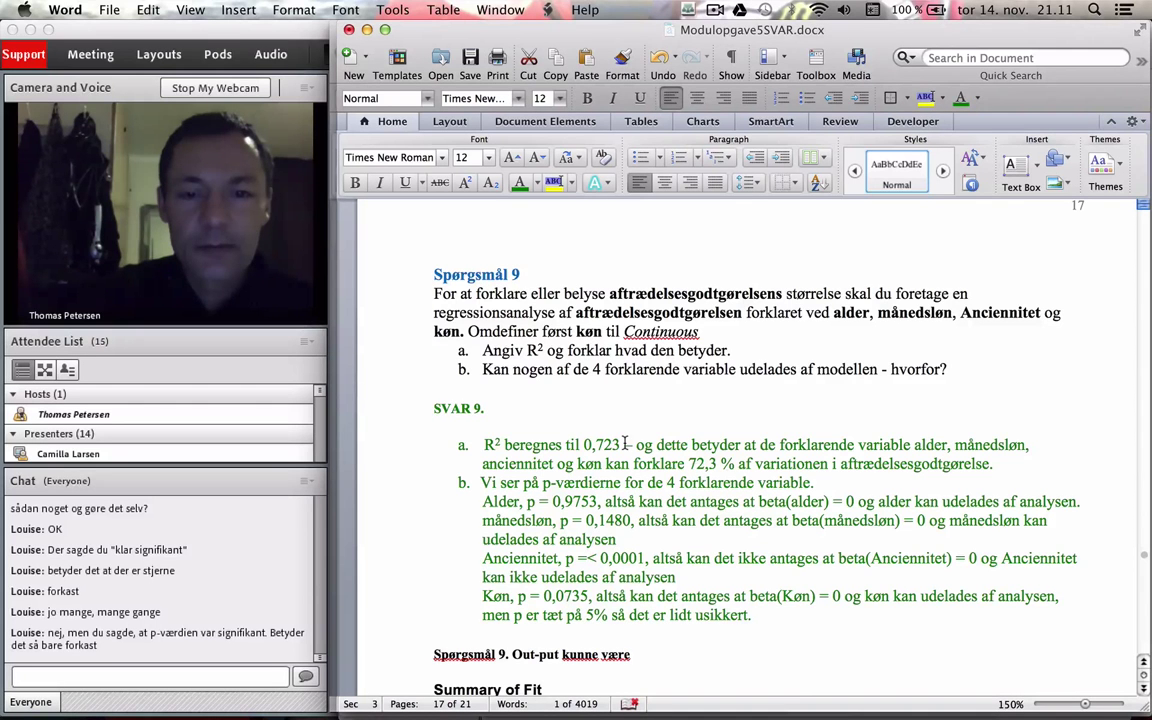
scroll(625, 442, "down", 10)
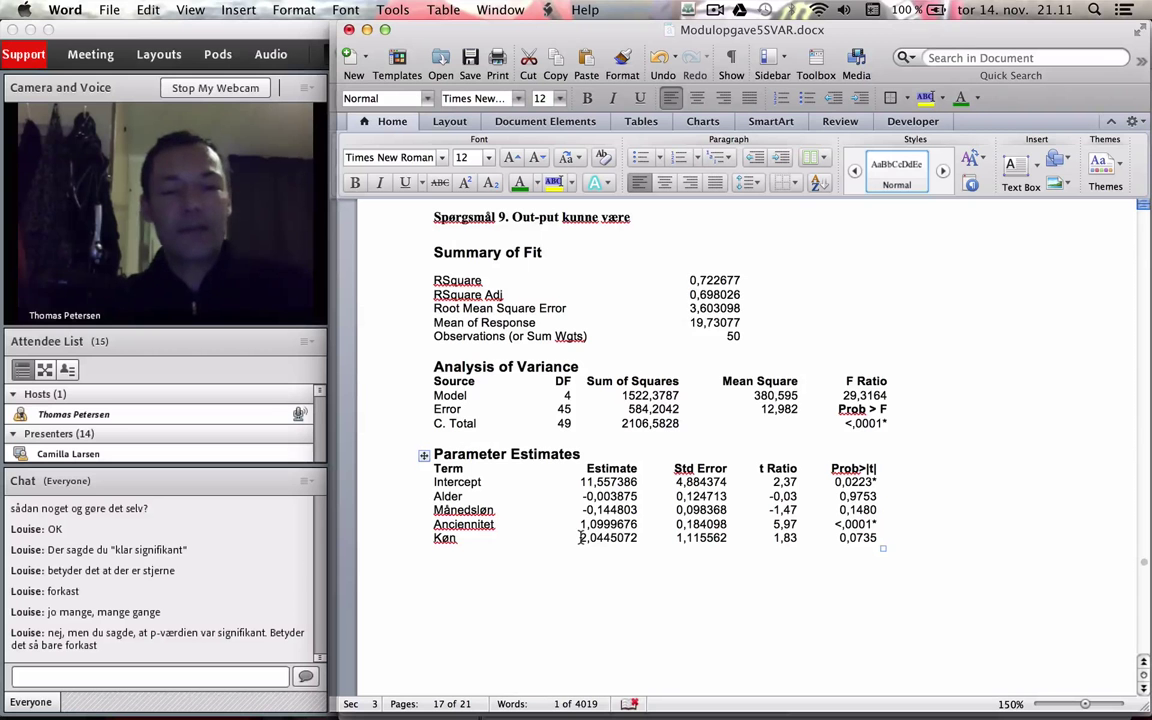
Switch to JMP, look through the Save Columns and other options of the Response Godtgørelse report, and re-examine its plots and Parameter Estimates
key("super+Tab")
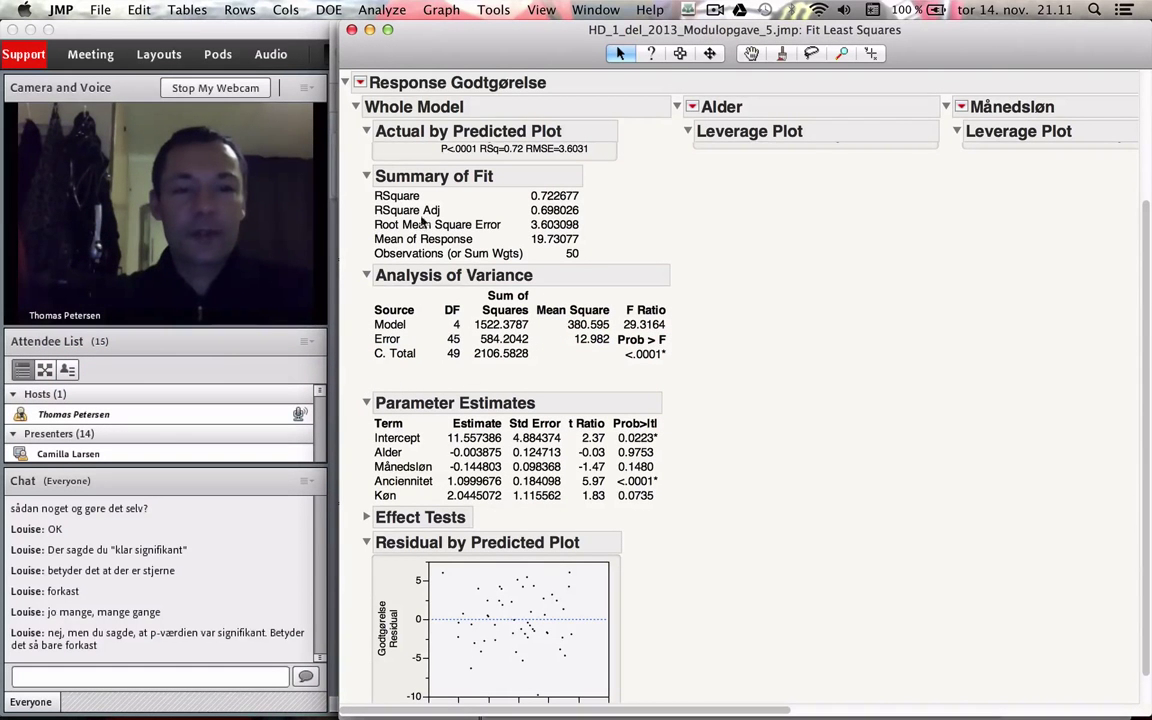
left_click(360, 84)
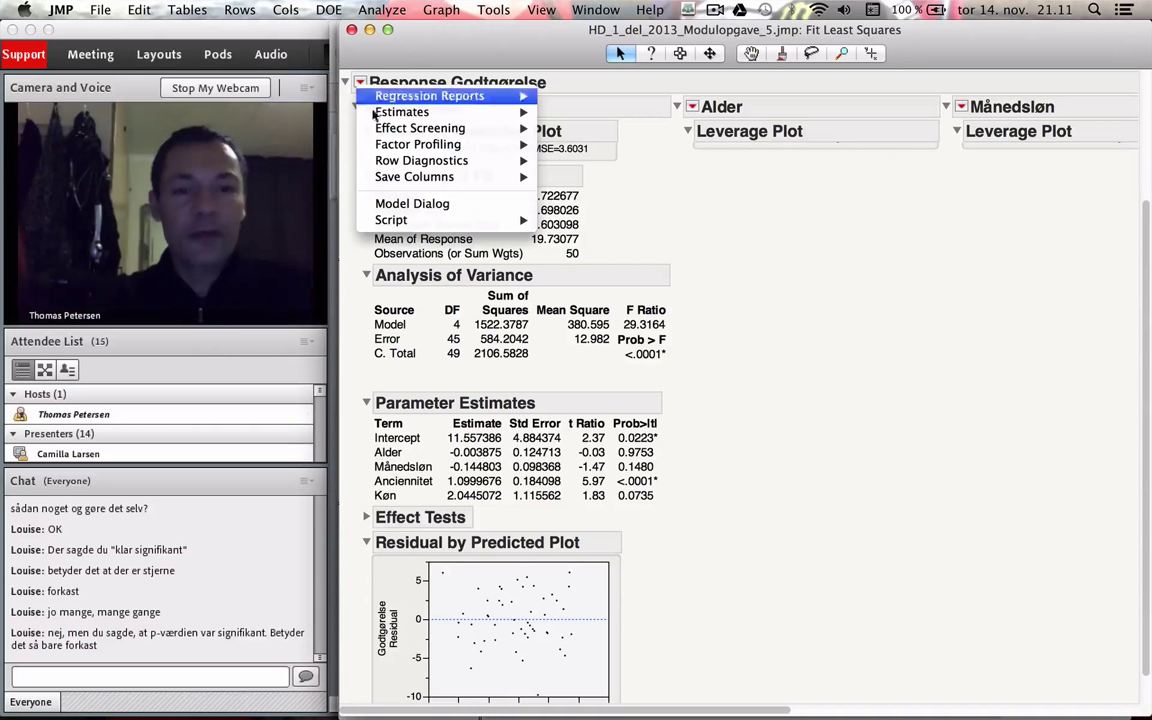
mouse_move(405, 183)
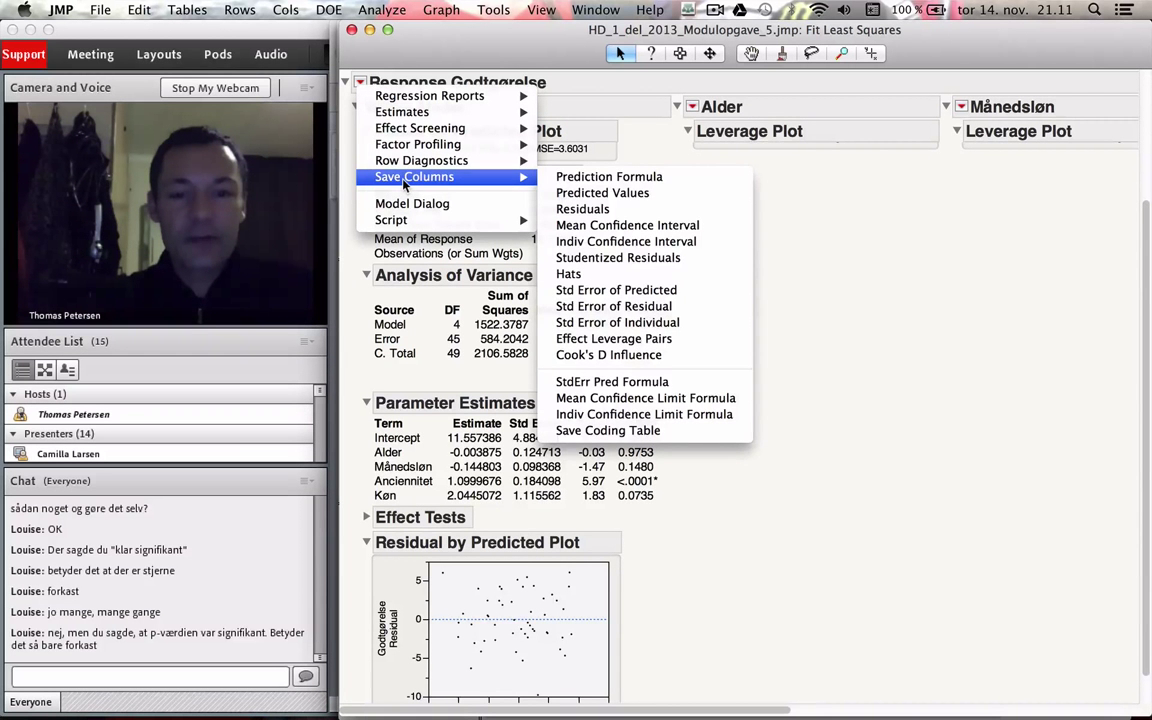
mouse_move(438, 162)
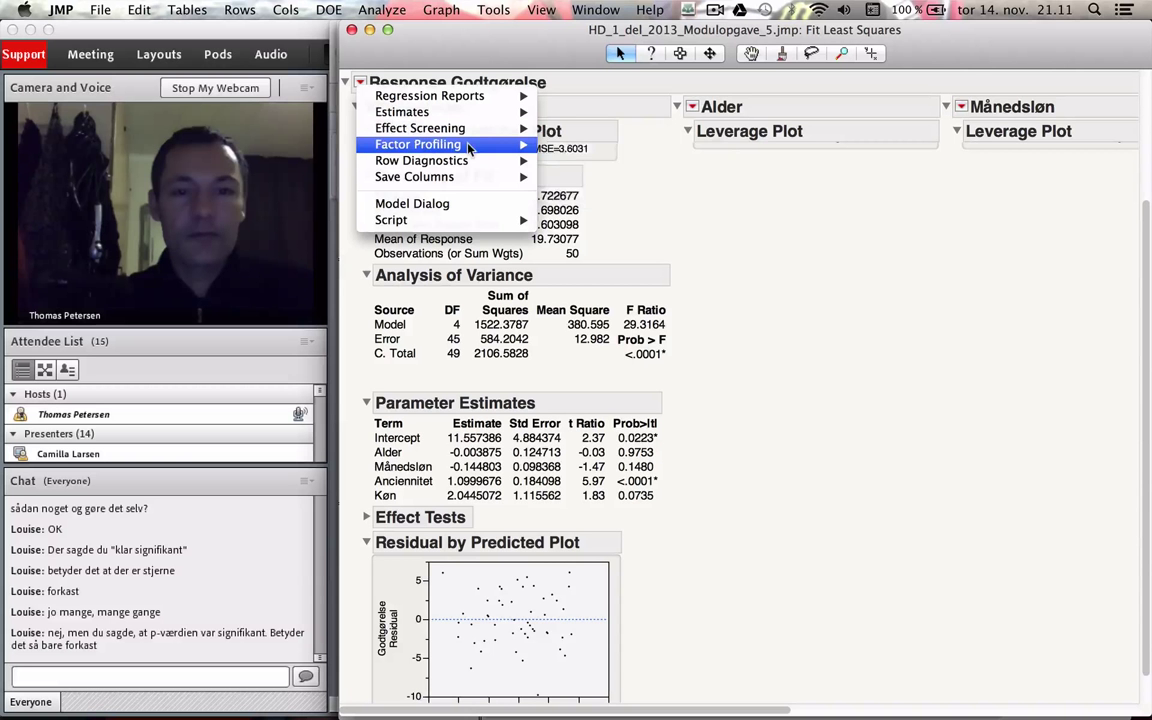
left_click(959, 468)
scroll(958, 469, "down", 2)
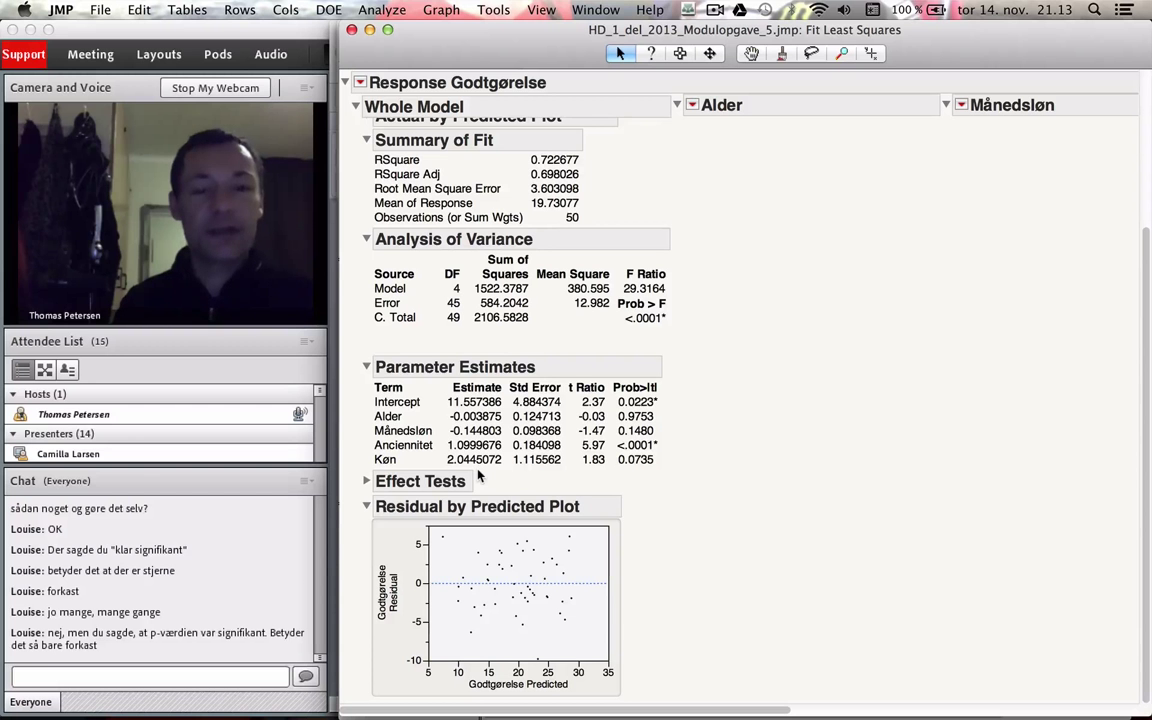
scroll(478, 477, "up", 5)
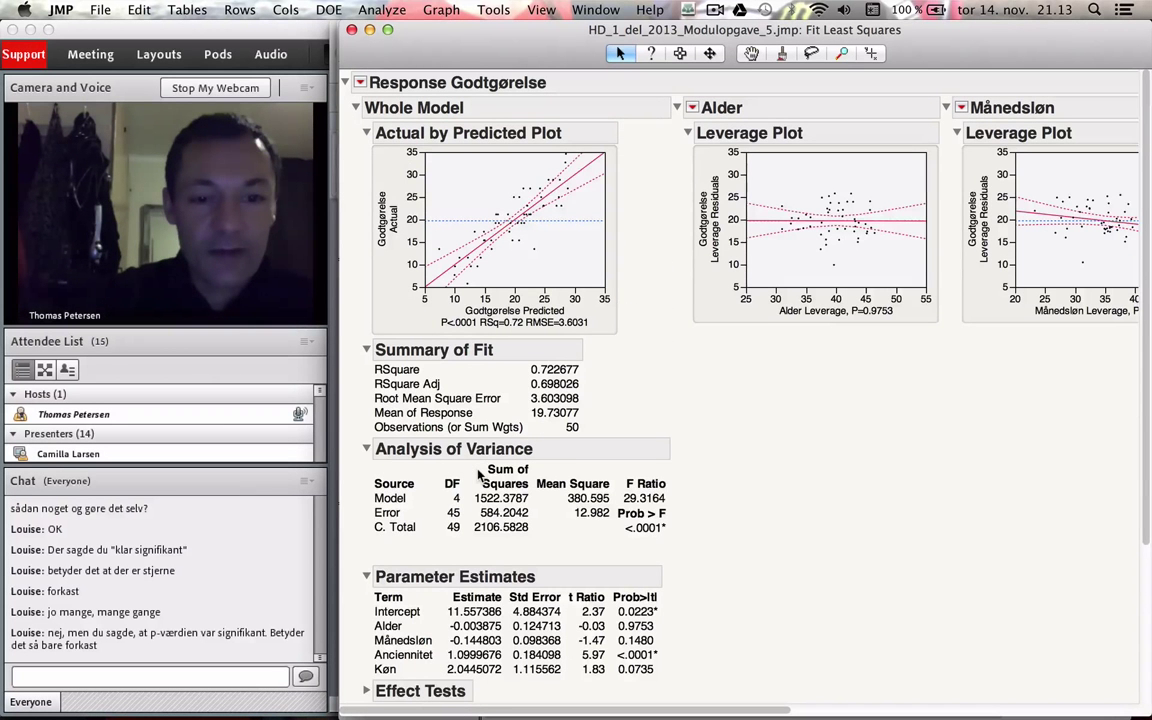
scroll(478, 477, "up", 3)
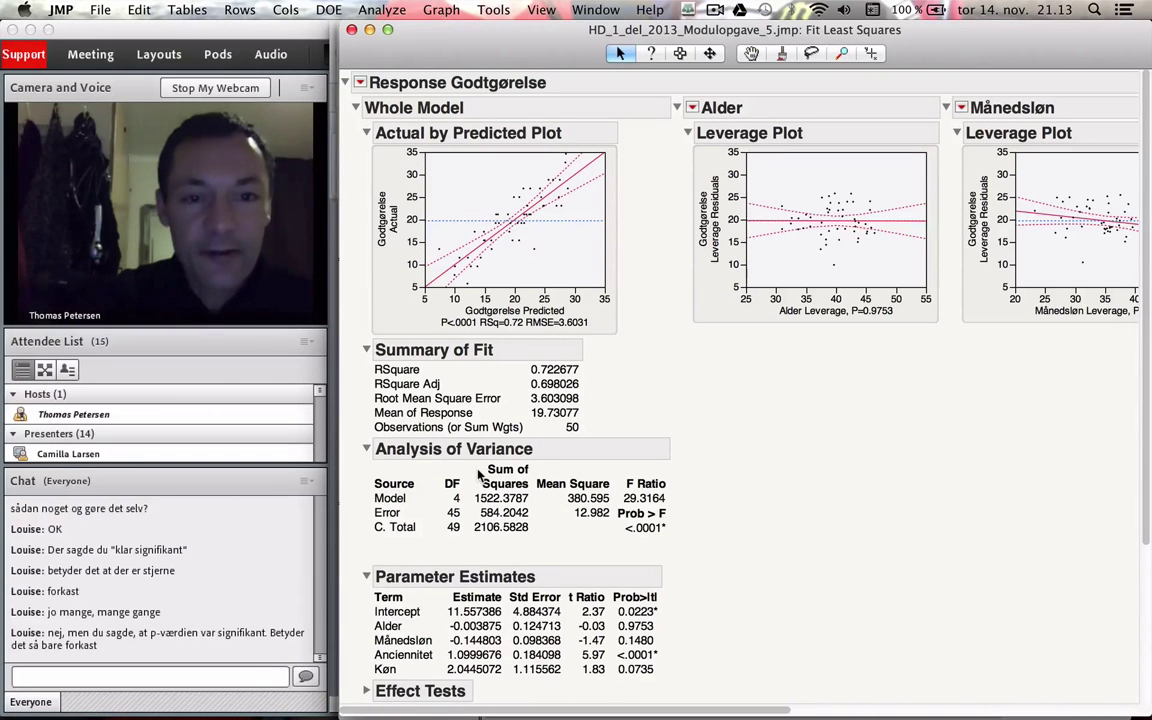
scroll(478, 477, "down", 8)
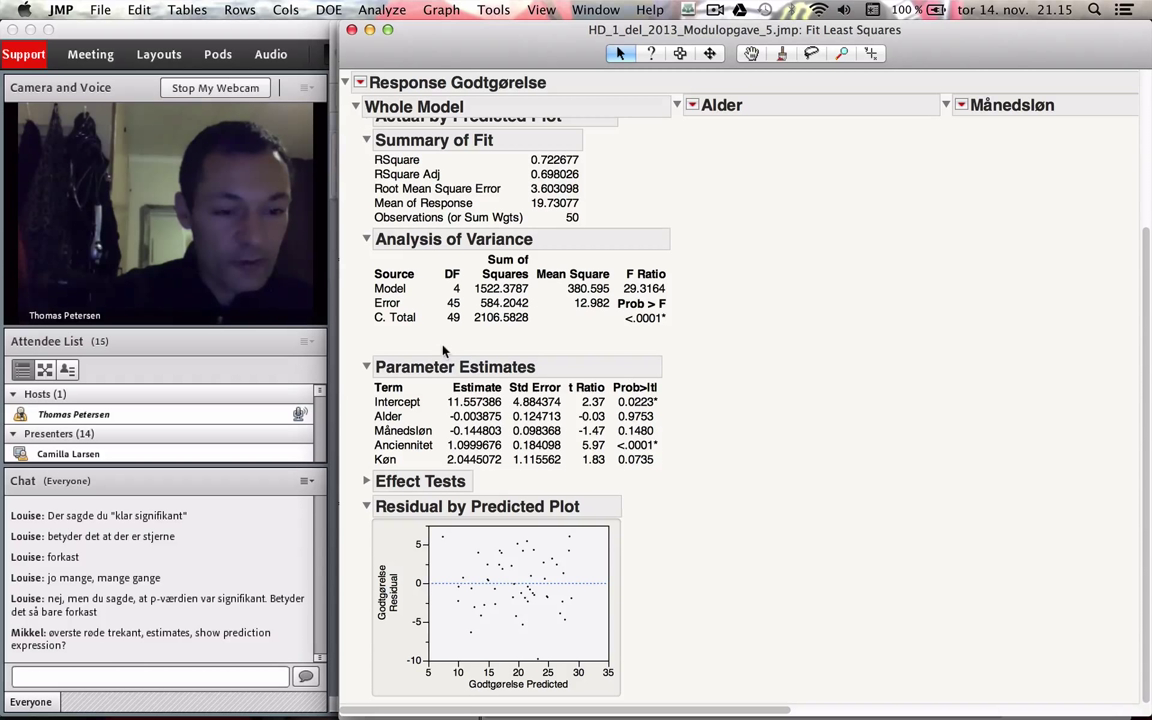
Show the prediction expression for the four-variable regression in the Response Godtgørelse report
left_click(362, 85)
mouse_move(377, 114)
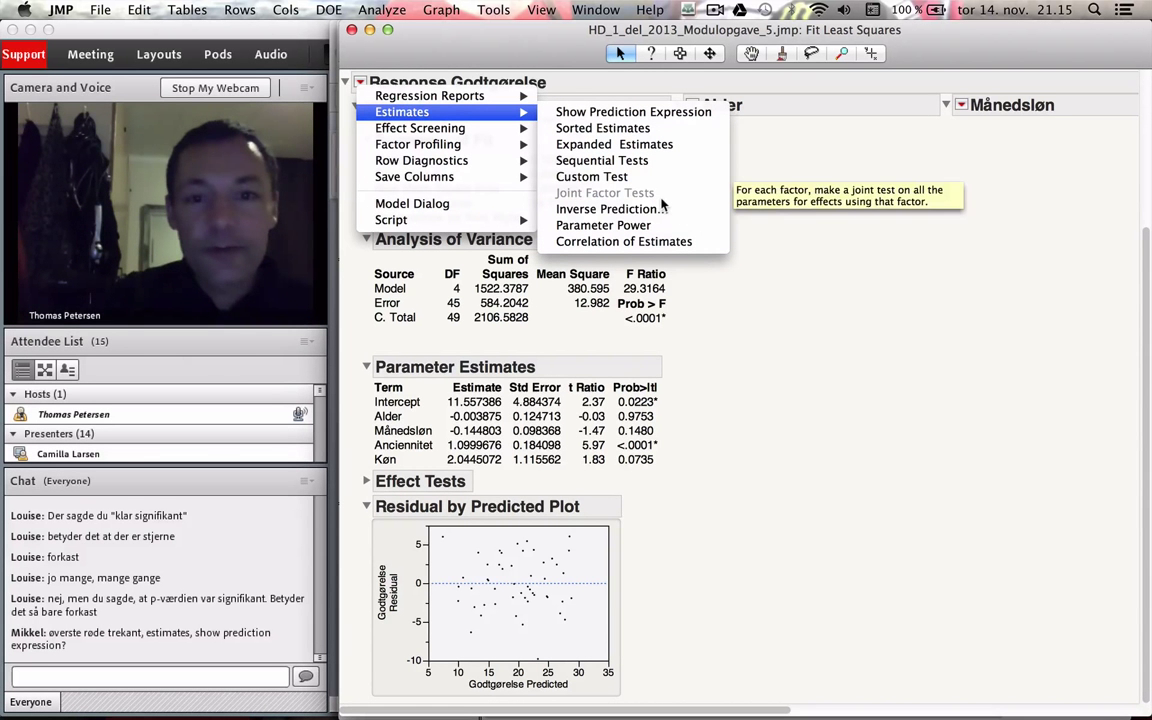
left_click(658, 114)
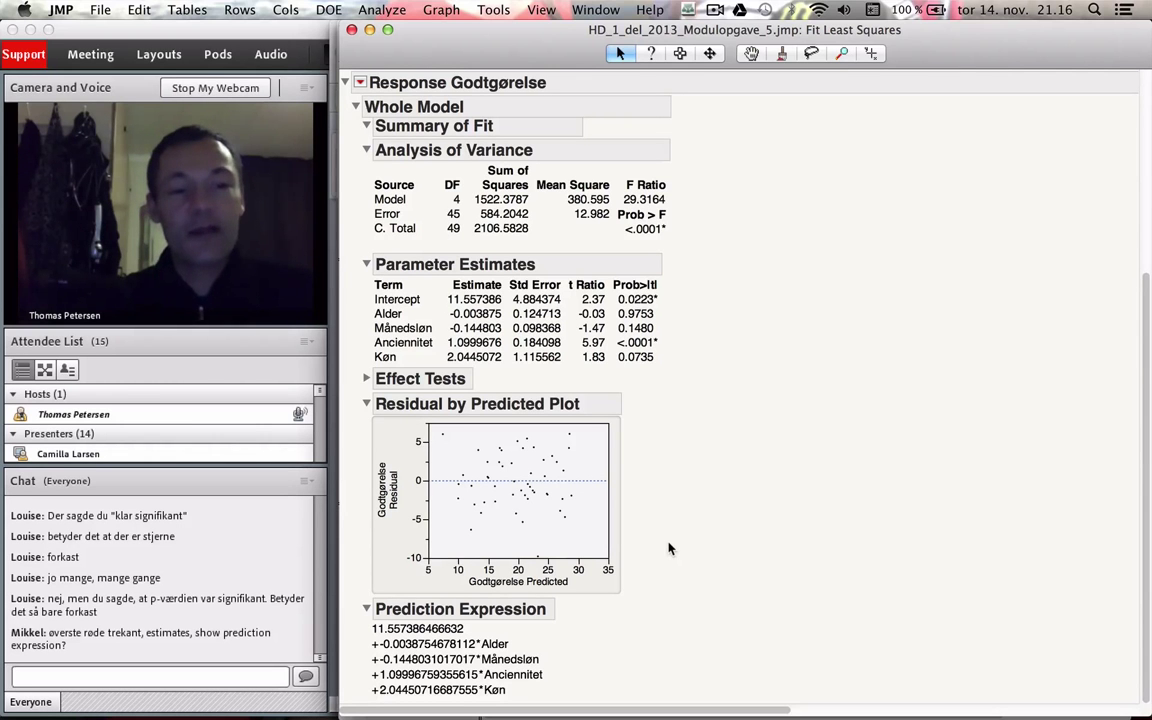
Switch to Modulopgave5SVAR.docx in Word and go through Spørgsmål 10, SVAR 10, the Ja/Nej answer table and the regression output
key("super+Tab")
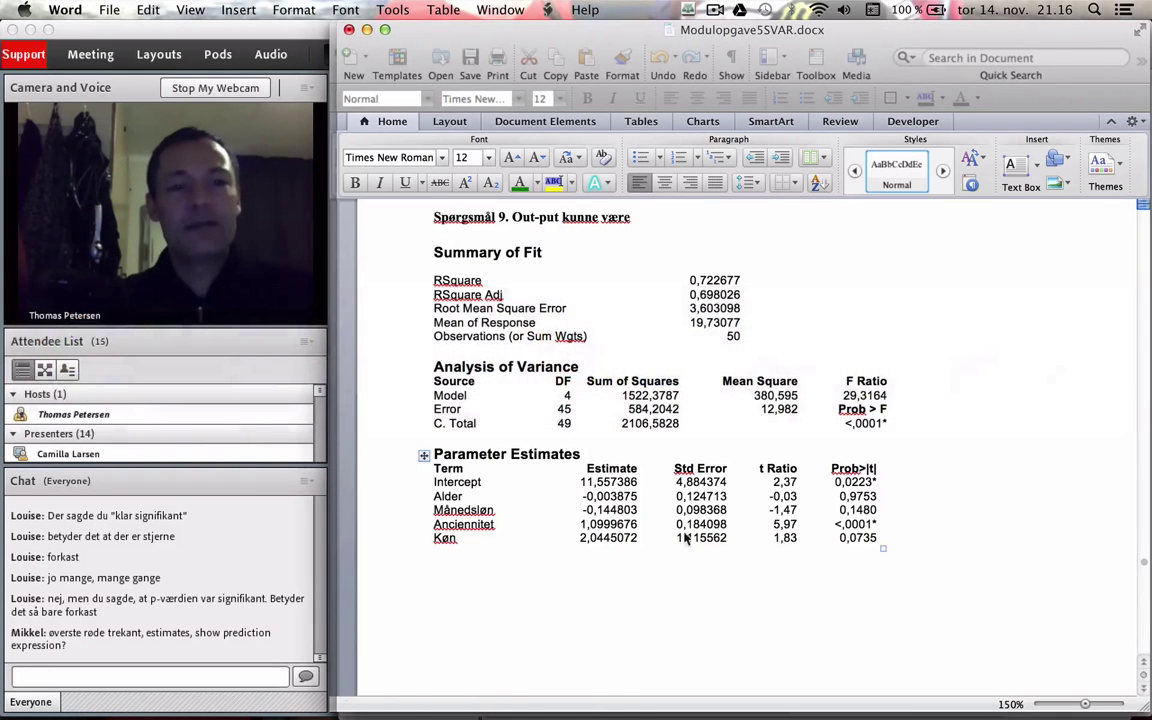
scroll(750, 455, "down", 5)
scroll(750, 457, "down", 8)
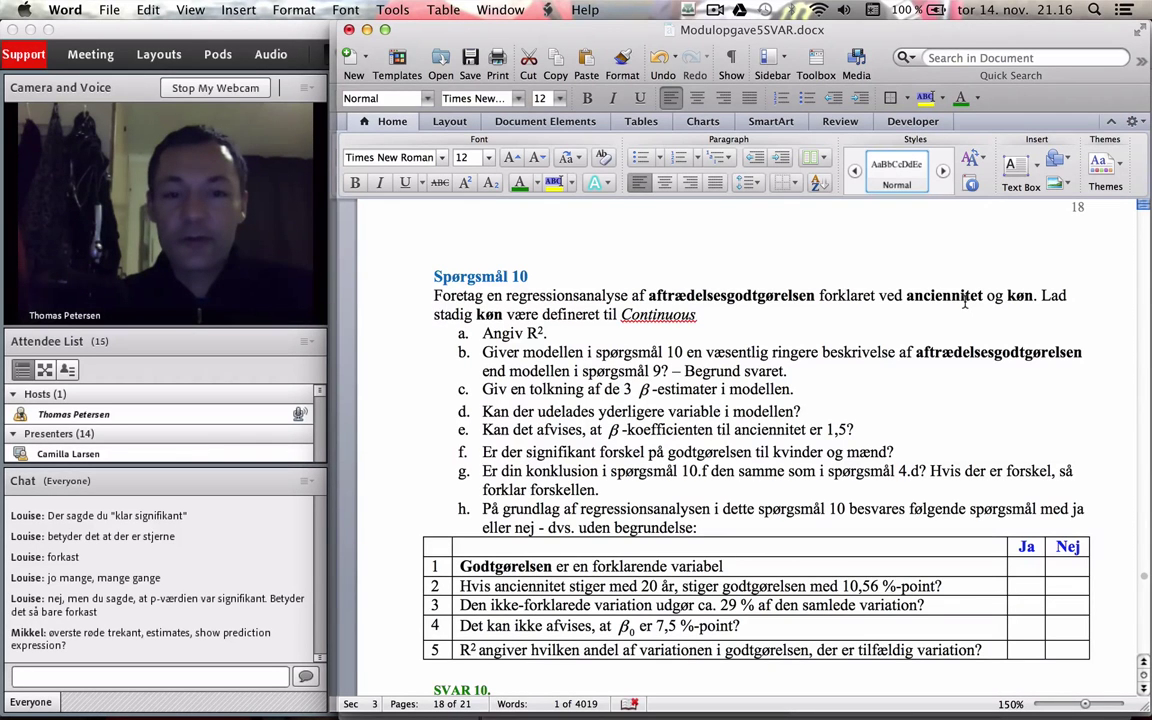
scroll(886, 313, "down", 1)
scroll(886, 313, "down", 10)
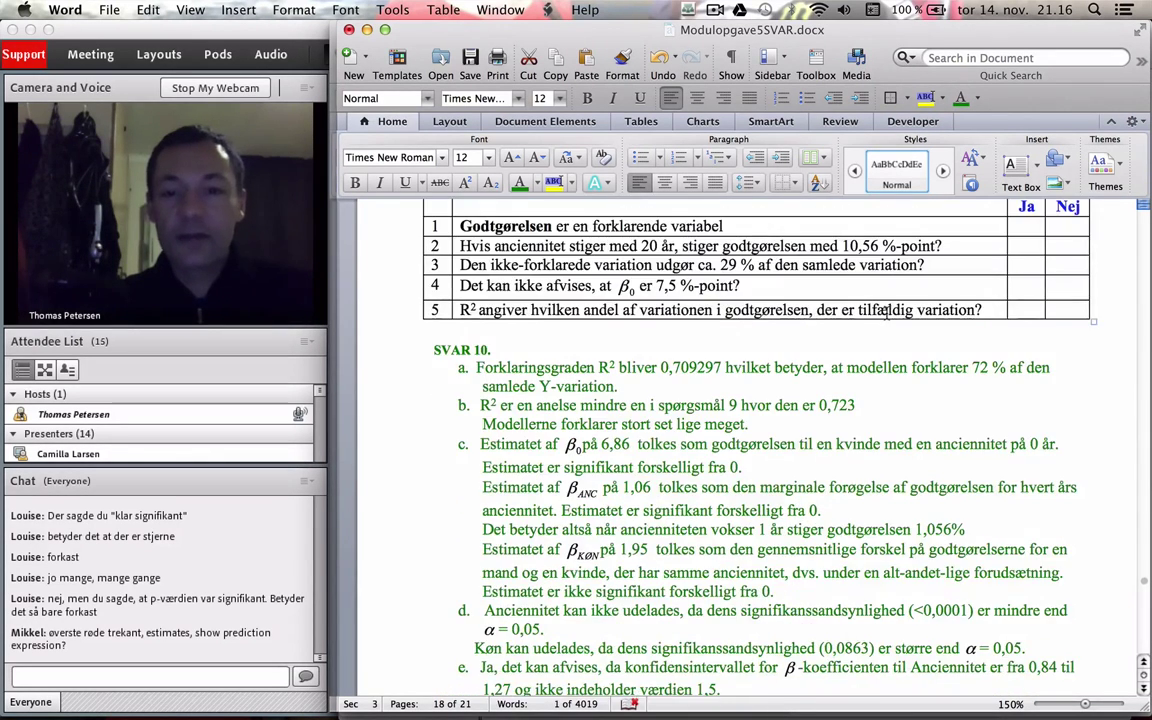
scroll(886, 313, "down", 10)
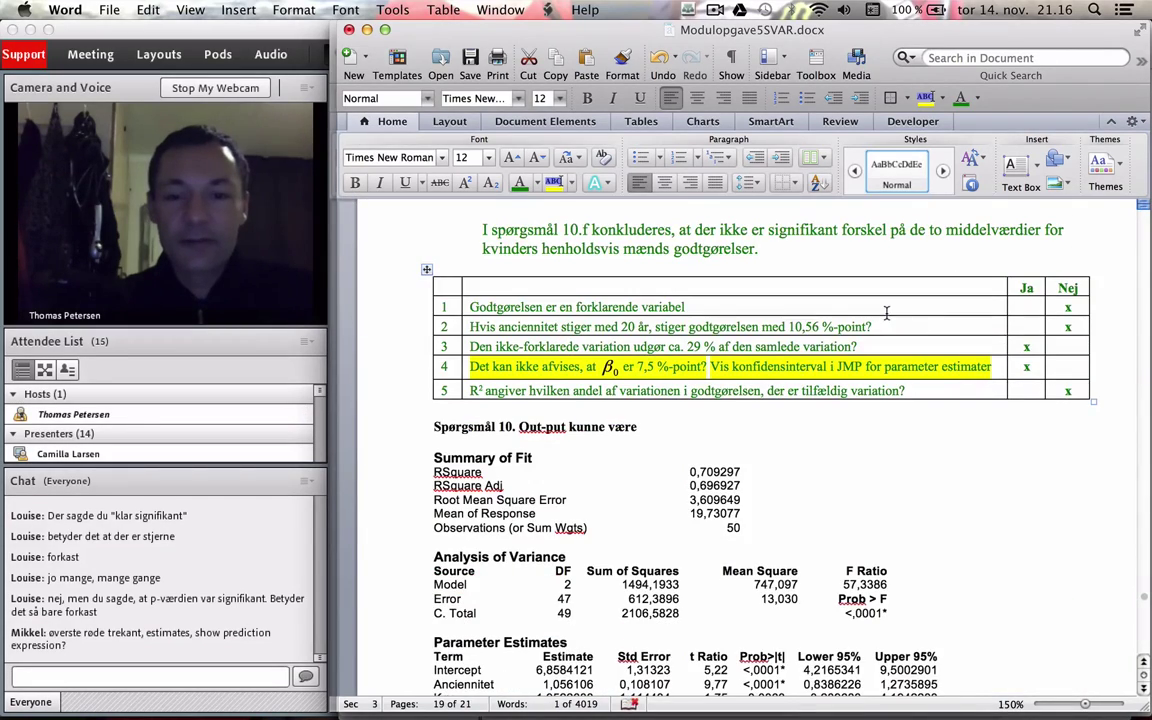
scroll(886, 313, "down", 1)
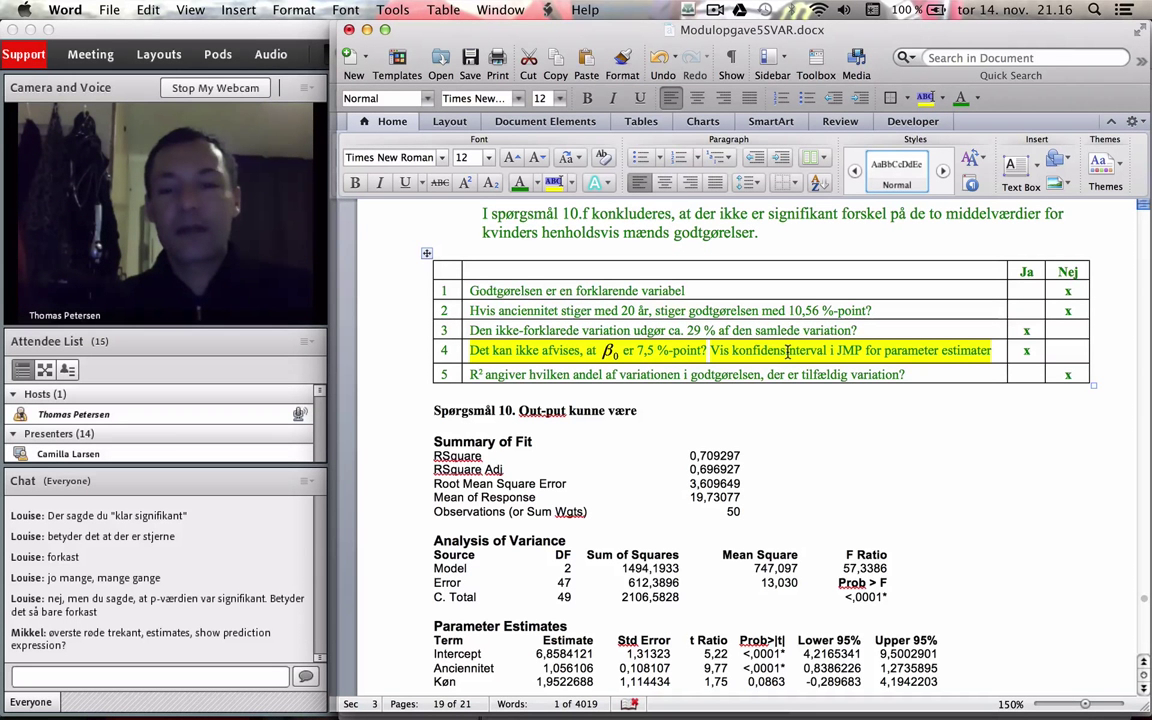
Reread the SVAR 10 answers a to g against the sub-questions and the model description of Spørgsmål 10
scroll(713, 347, "up", 10)
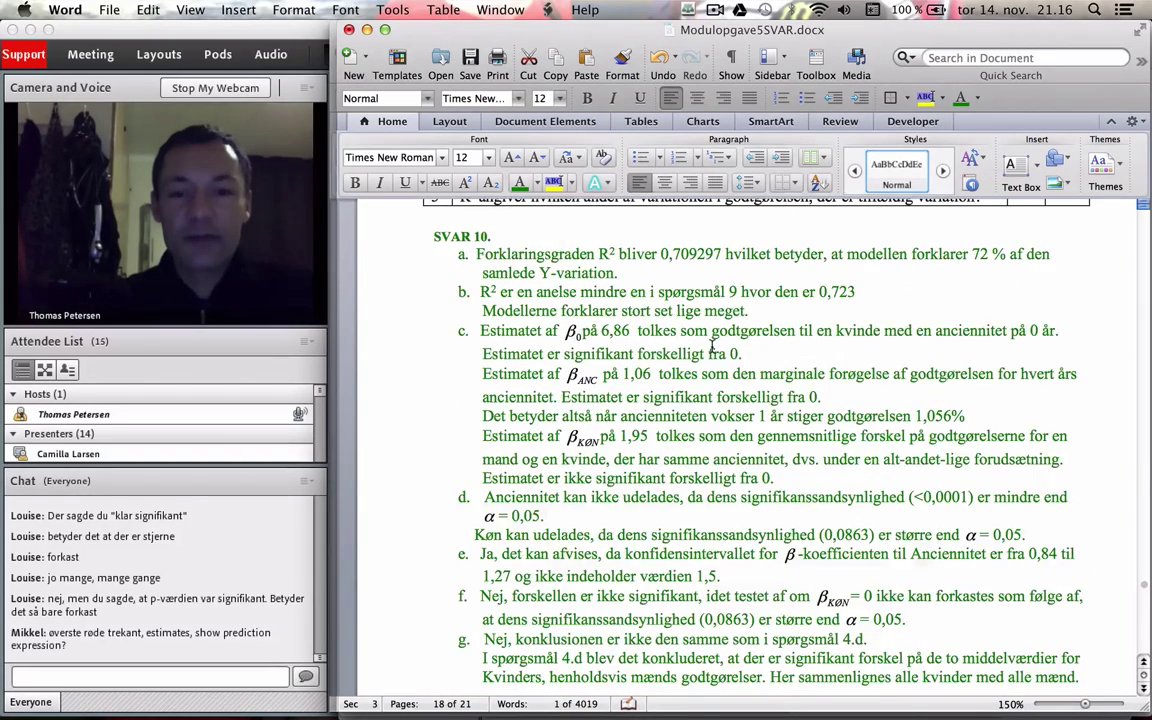
scroll(713, 347, "up", 3)
scroll(713, 347, "down", 1)
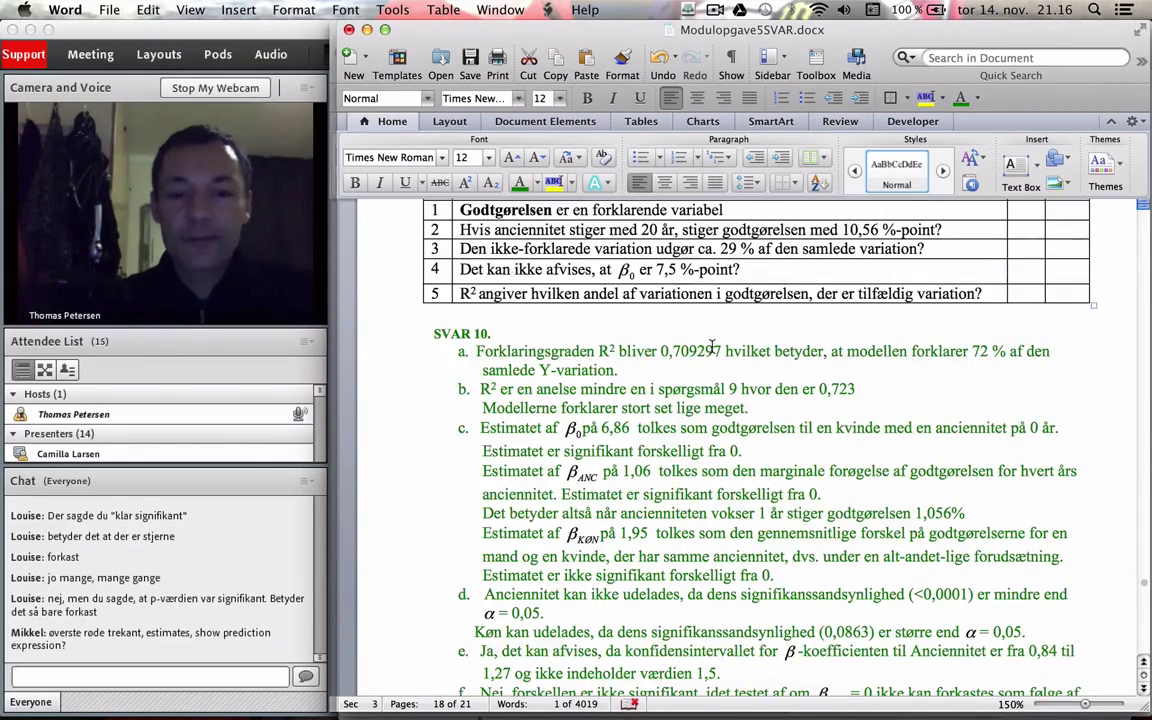
scroll(712, 347, "down", 4)
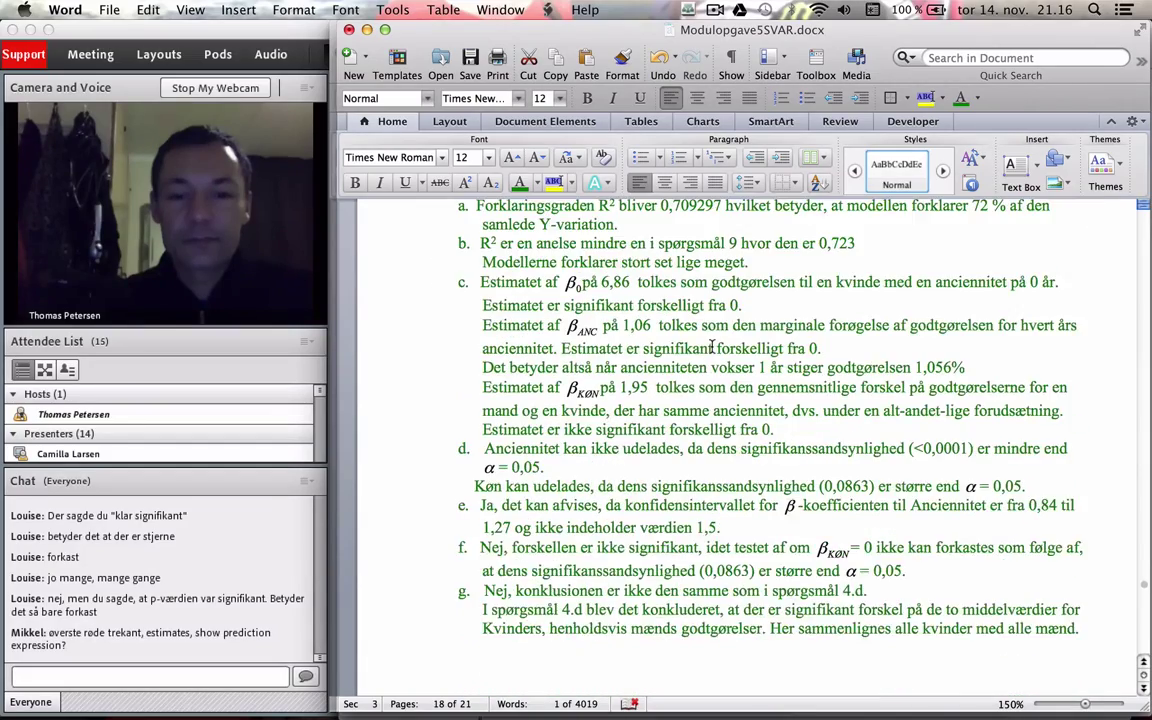
scroll(712, 347, "up", 3)
scroll(712, 347, "up", 6)
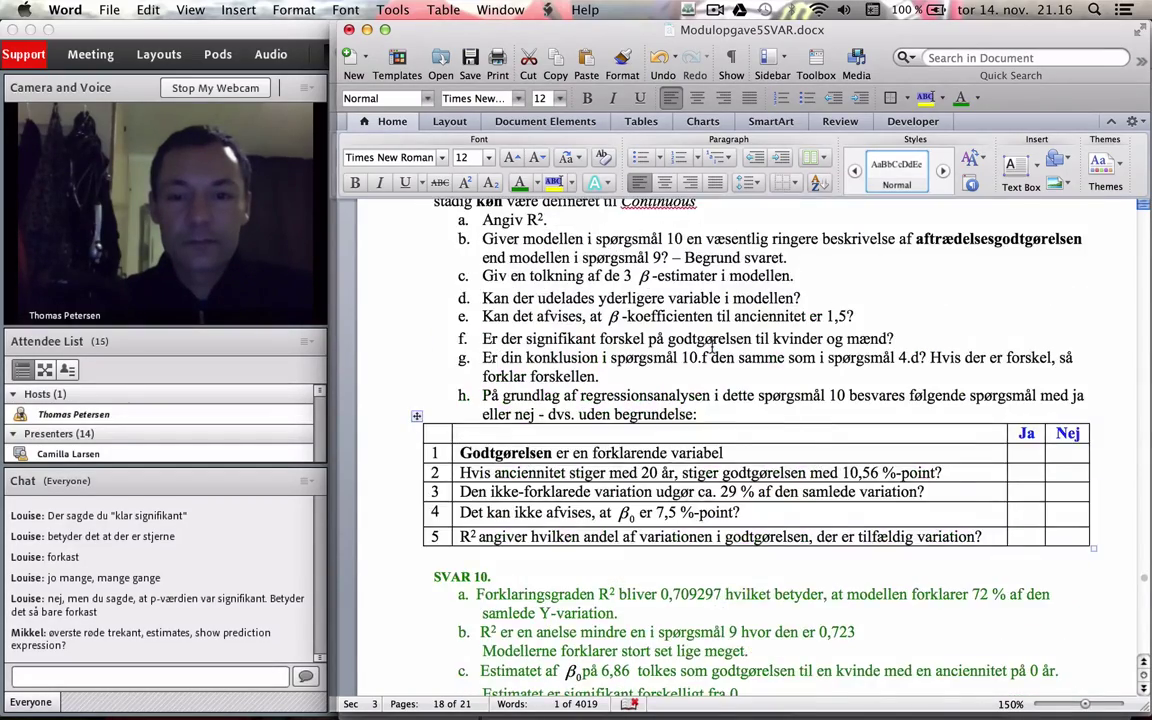
scroll(712, 346, "down", 10)
scroll(712, 346, "up", 15)
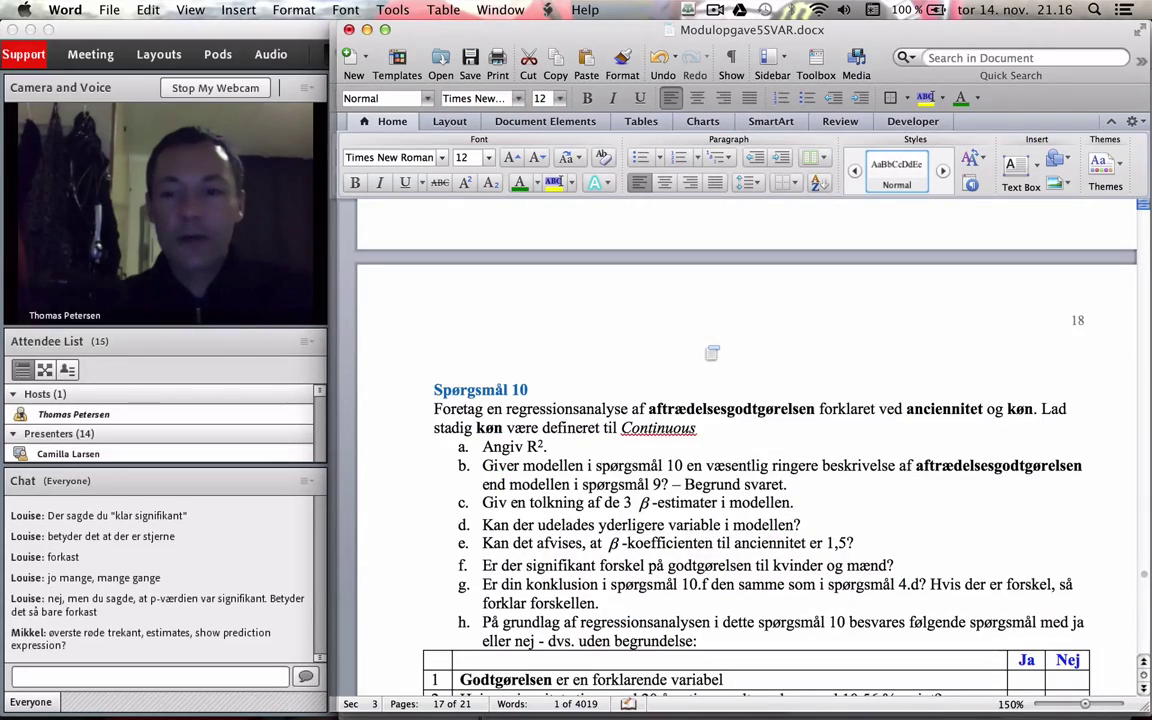
Switch to JMP and run a Fit Model of Godtgørelse as Y with Anciennitet and Køn as model effects
key("super+Tab")
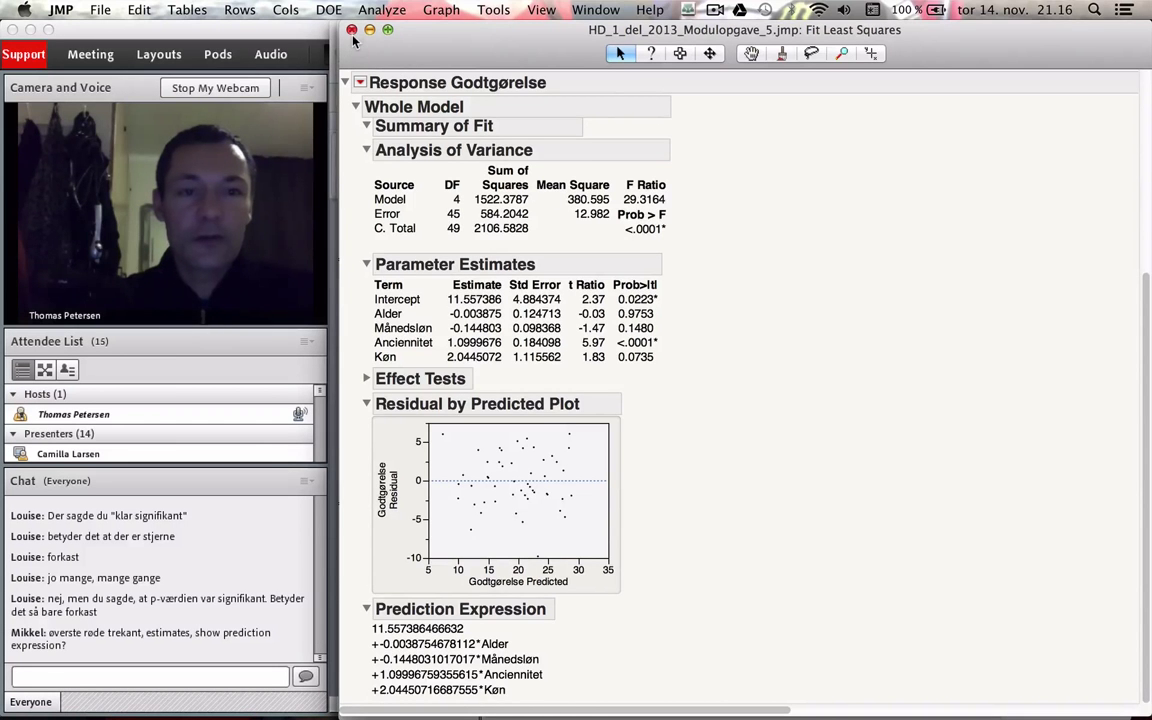
key("super+grave")
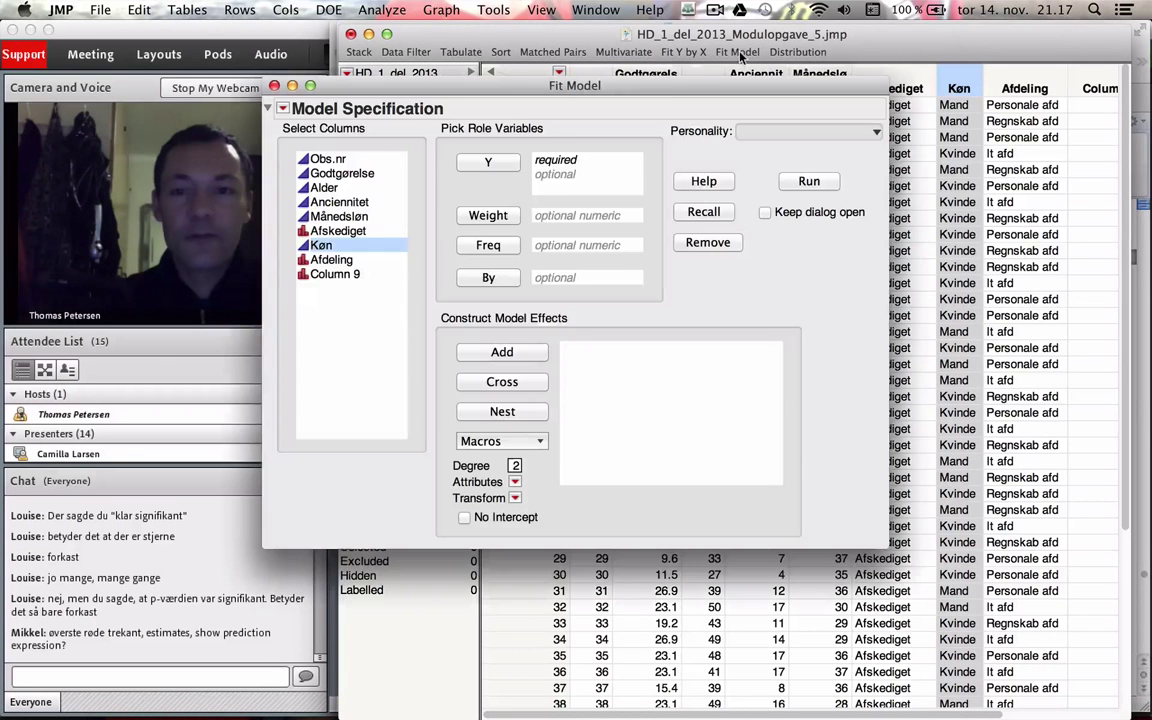
key("super+l")
left_click_drag(627, 85, 772, 65)
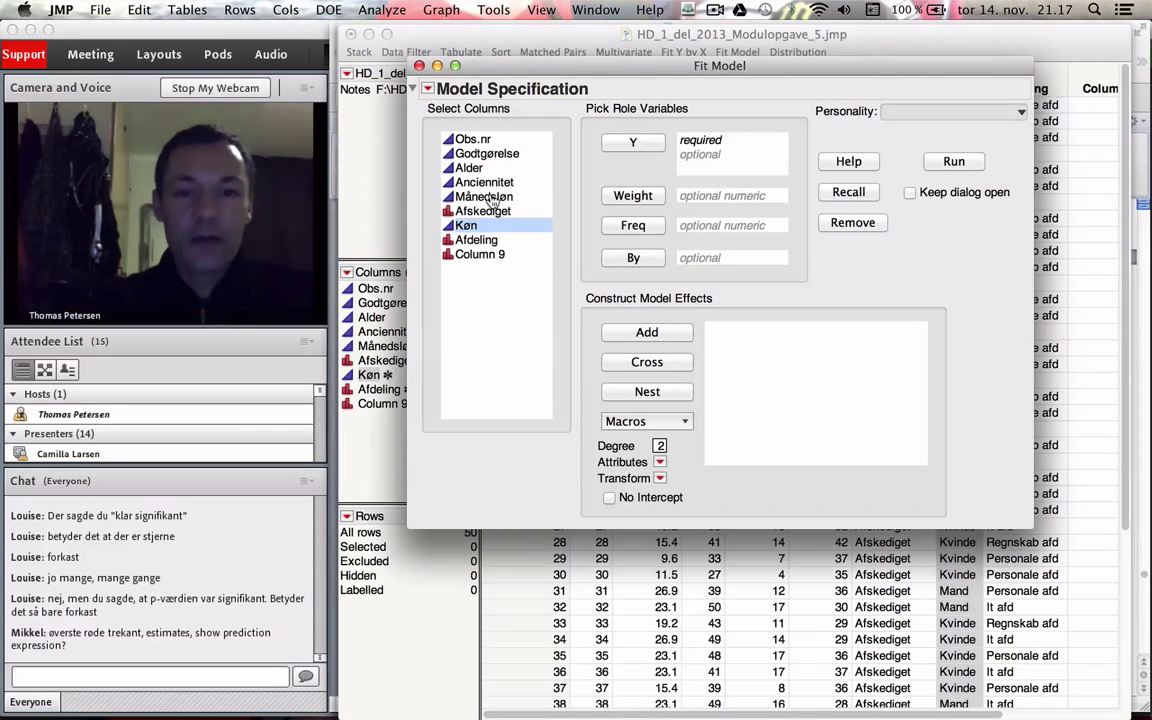
left_click_drag(490, 157, 715, 148)
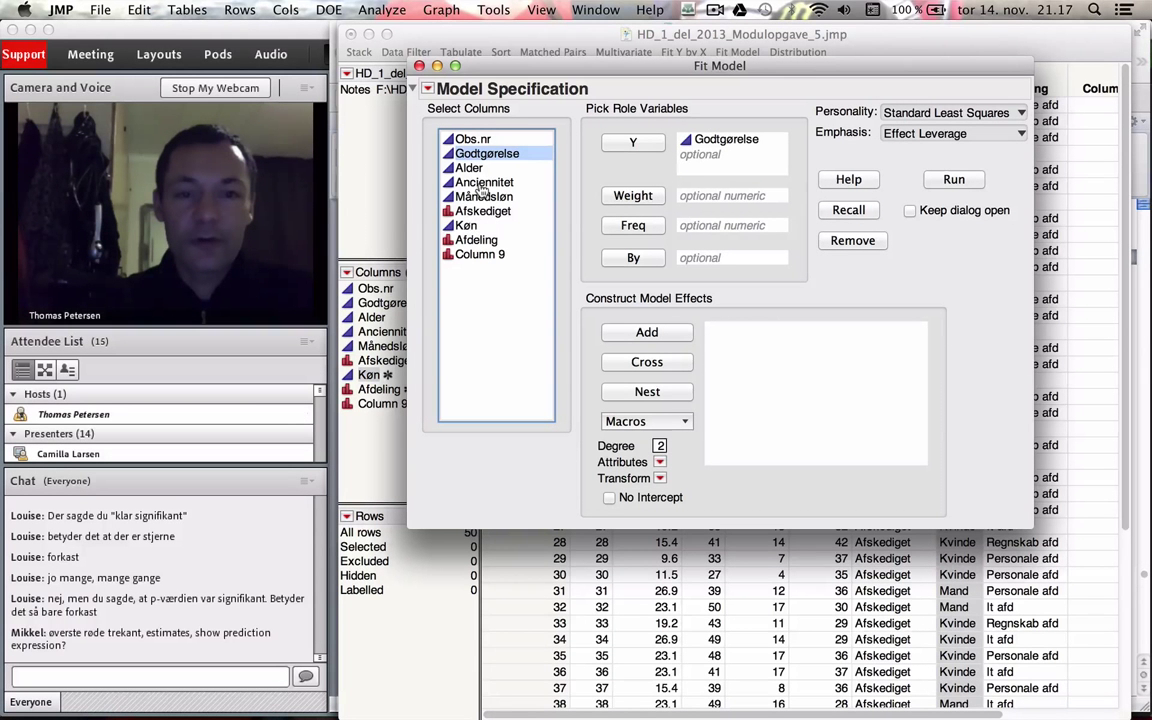
left_click_drag(484, 182, 770, 370)
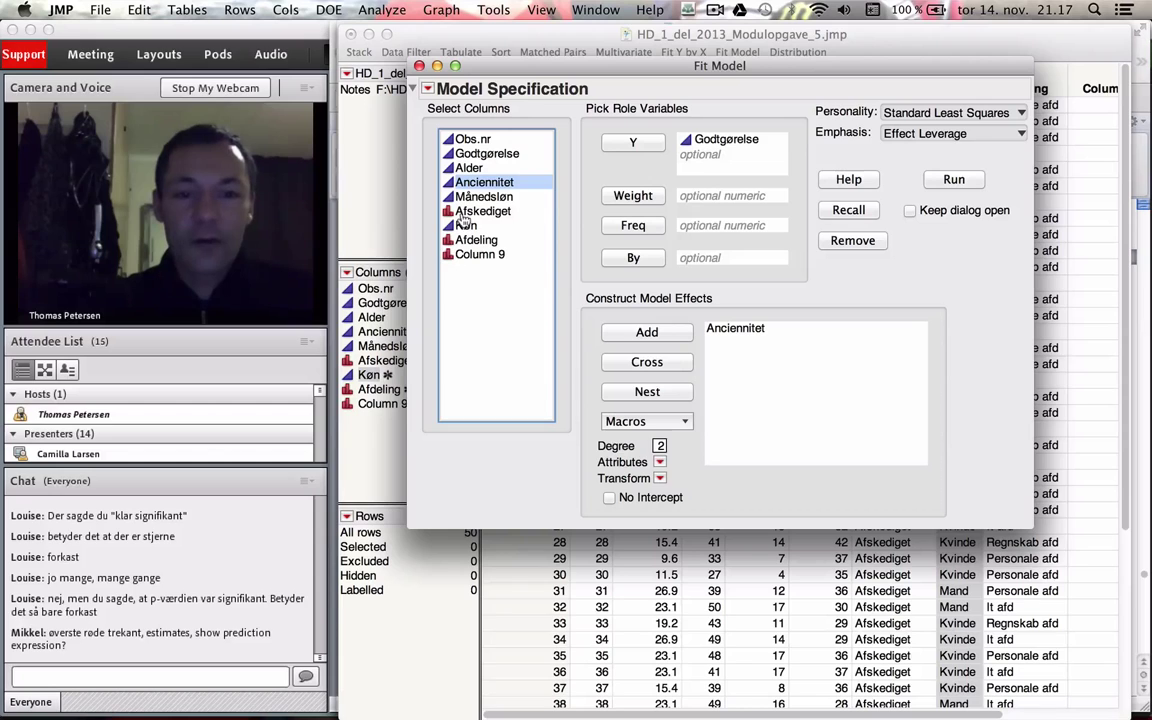
left_click_drag(466, 225, 752, 372)
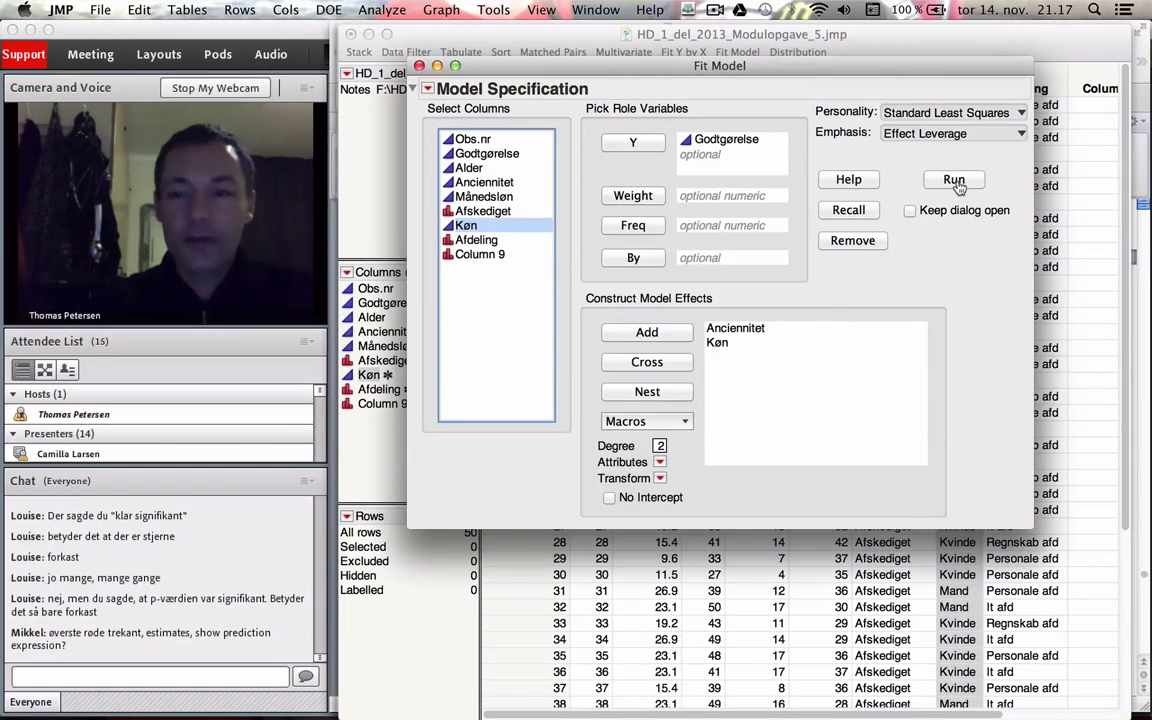
left_click(953, 179)
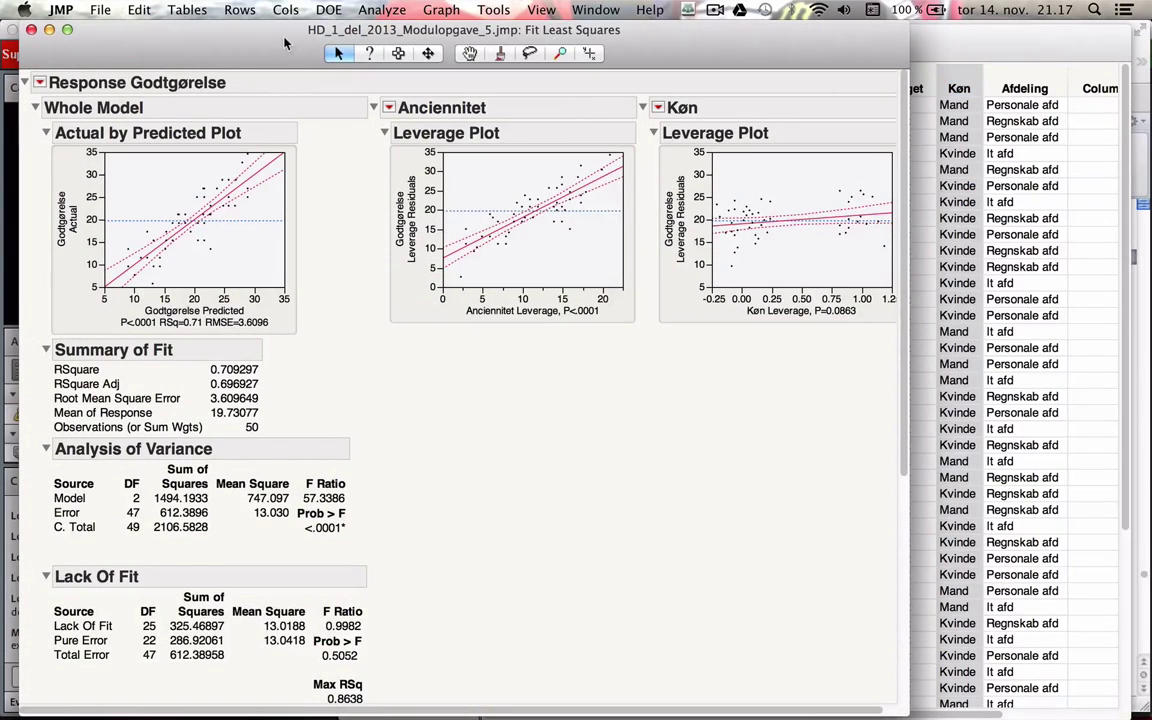
Move the new Fit Least Squares report clear of the meeting panels and examine its Parameter Estimates
left_click_drag(270, 53, 493, 53)
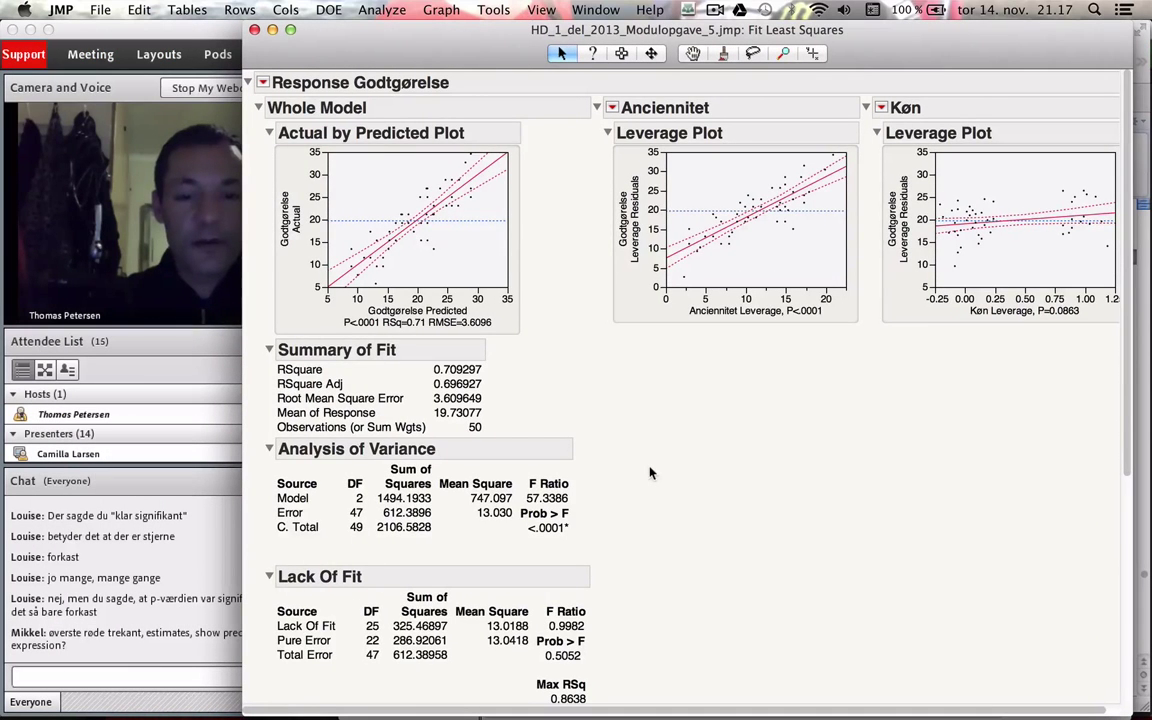
scroll(650, 472, "down", 5)
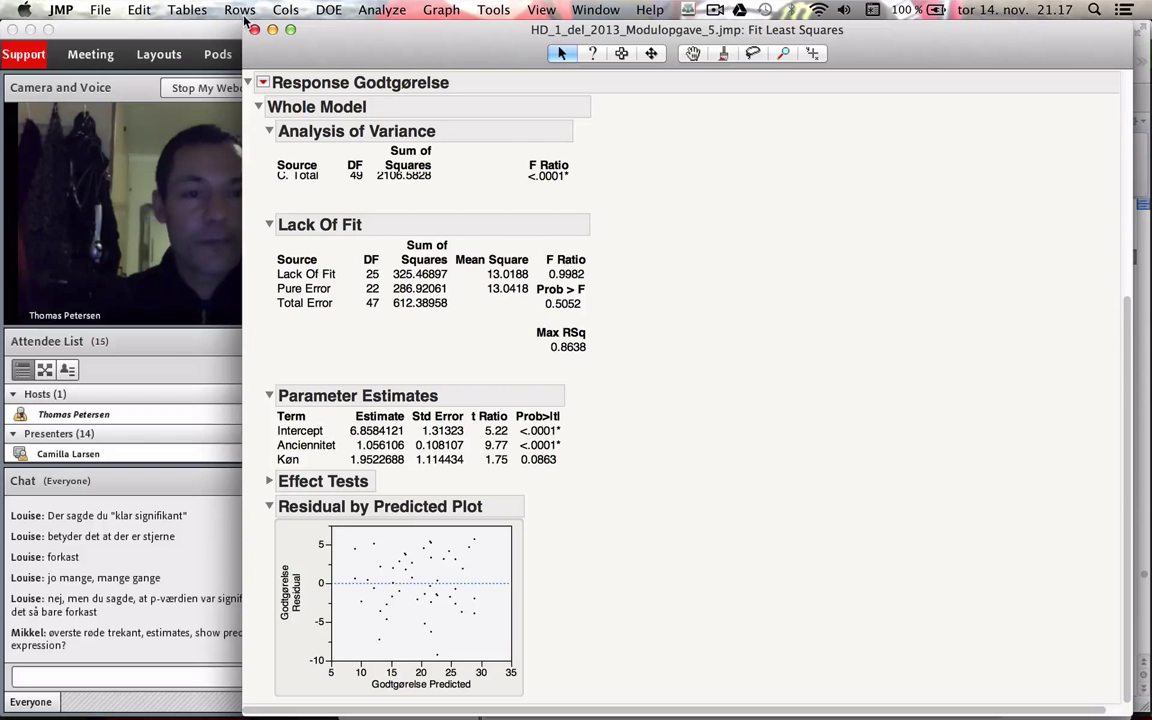
left_click_drag(243, 22, 362, 22)
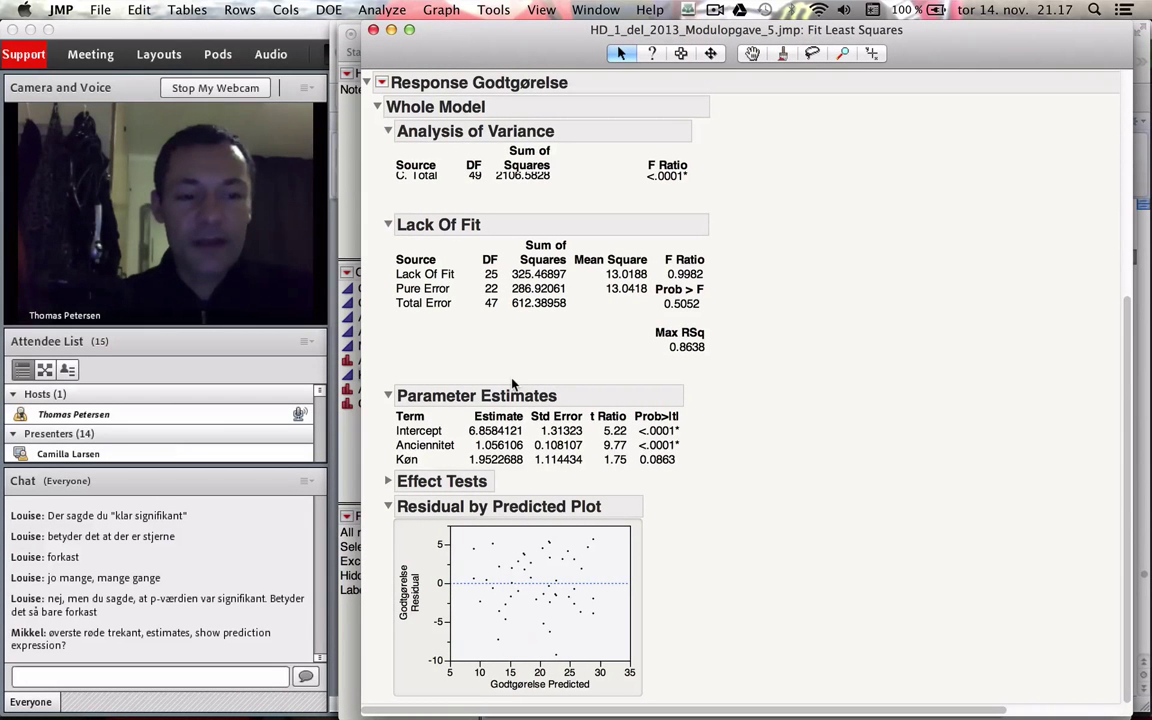
Switch to Word and check the Ja/Nej statements of Spørgsmål 10, including the one on β0 being 7,5 %-point
key("super+Tab")
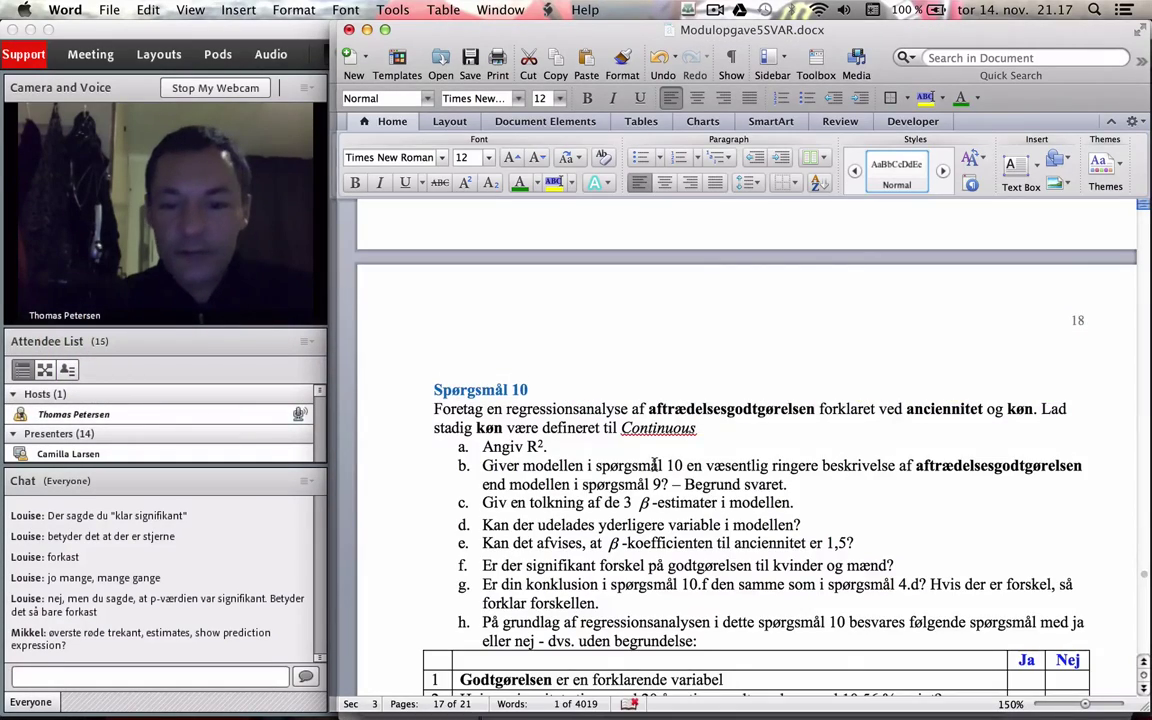
scroll(655, 466, "down", 10)
scroll(655, 466, "up", 2)
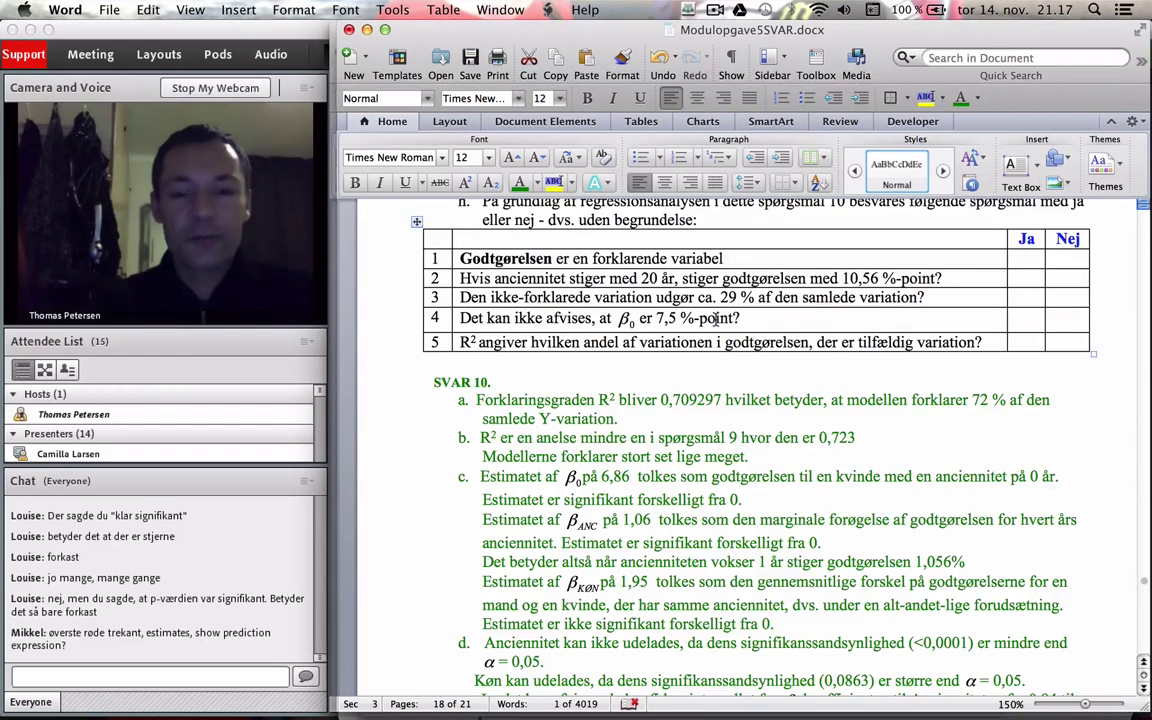
Switch to JMP and show all confidence intervals in the regression report of Godtgørelse on Anciennitet and Køn
key("super+Tab")
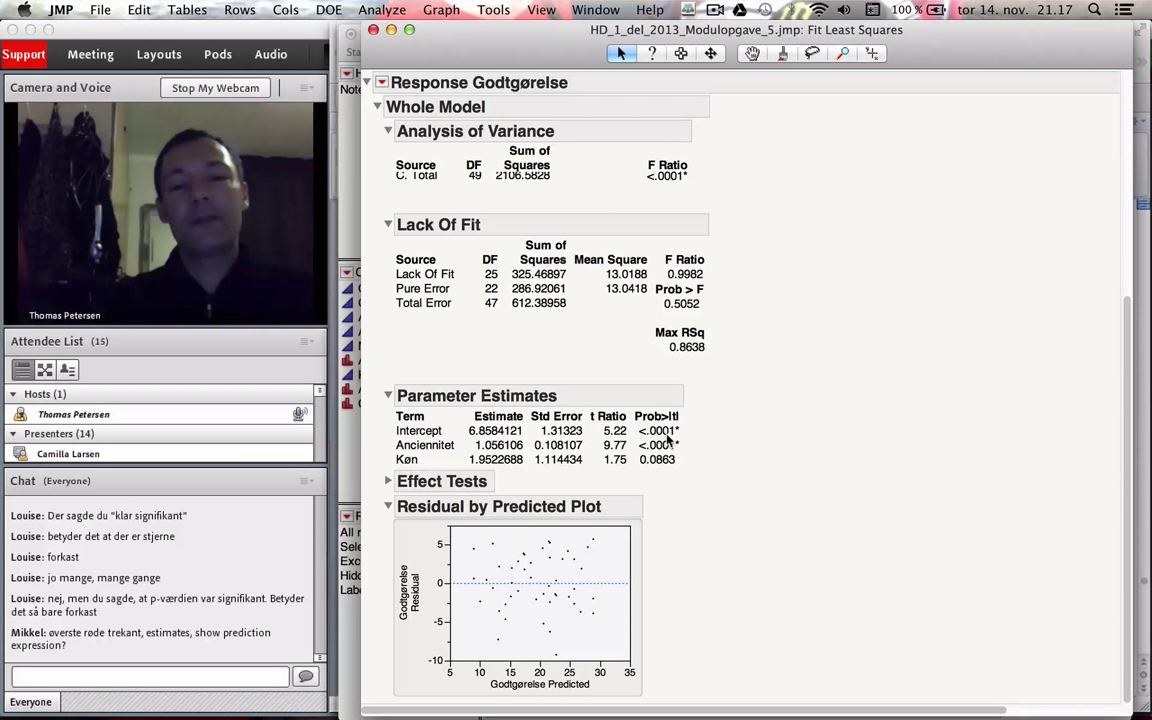
left_click(381, 82)
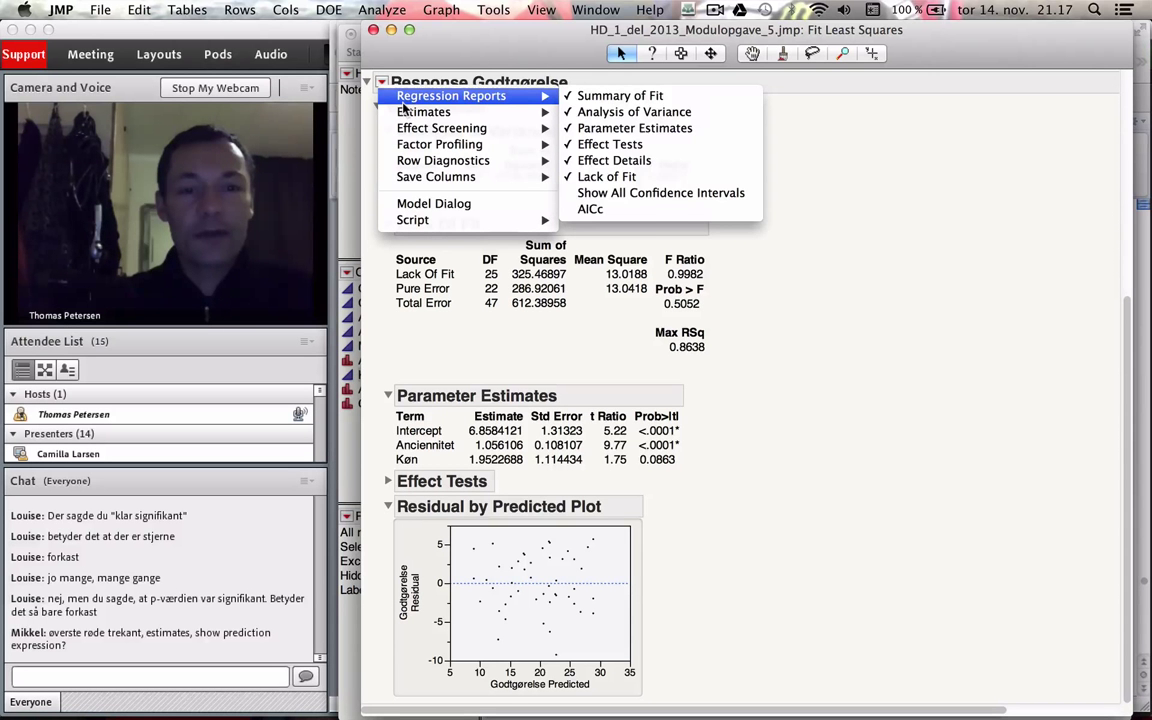
mouse_move(404, 116)
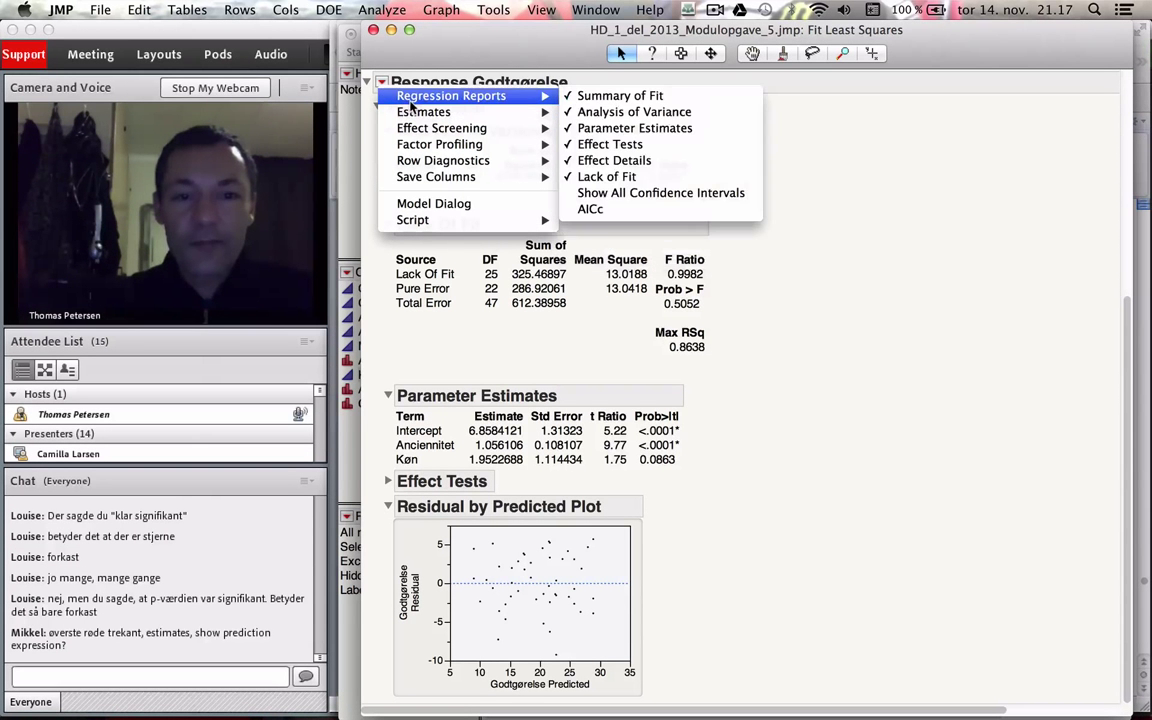
left_click(672, 193)
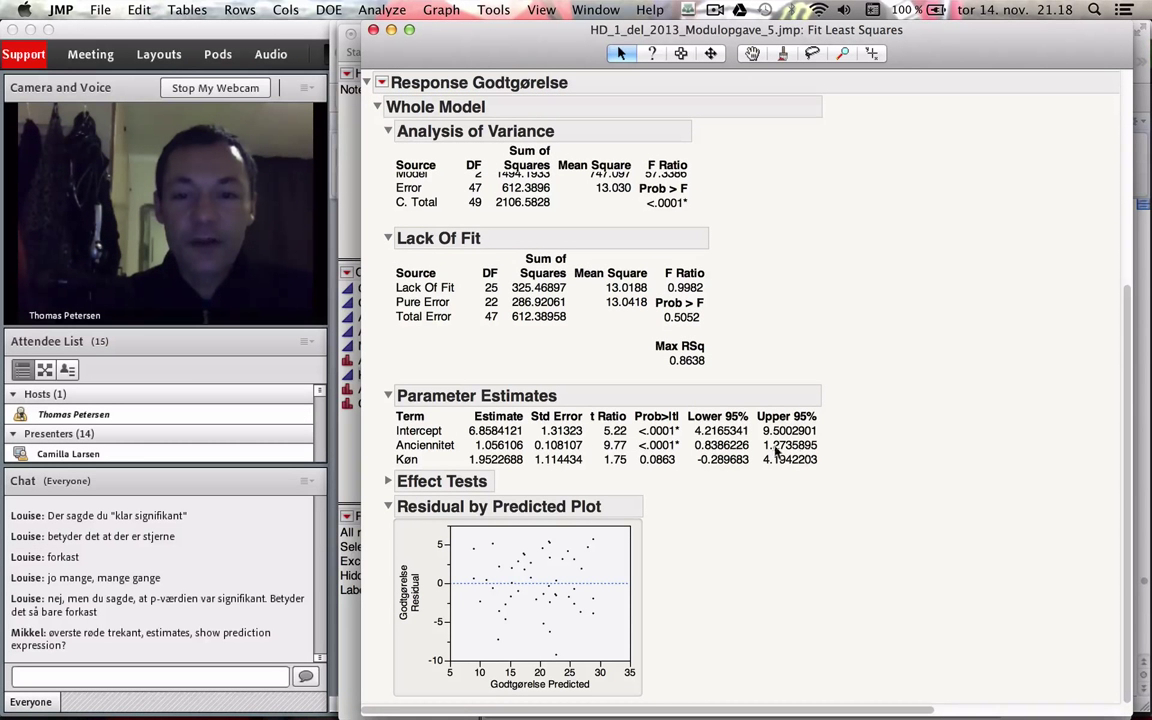